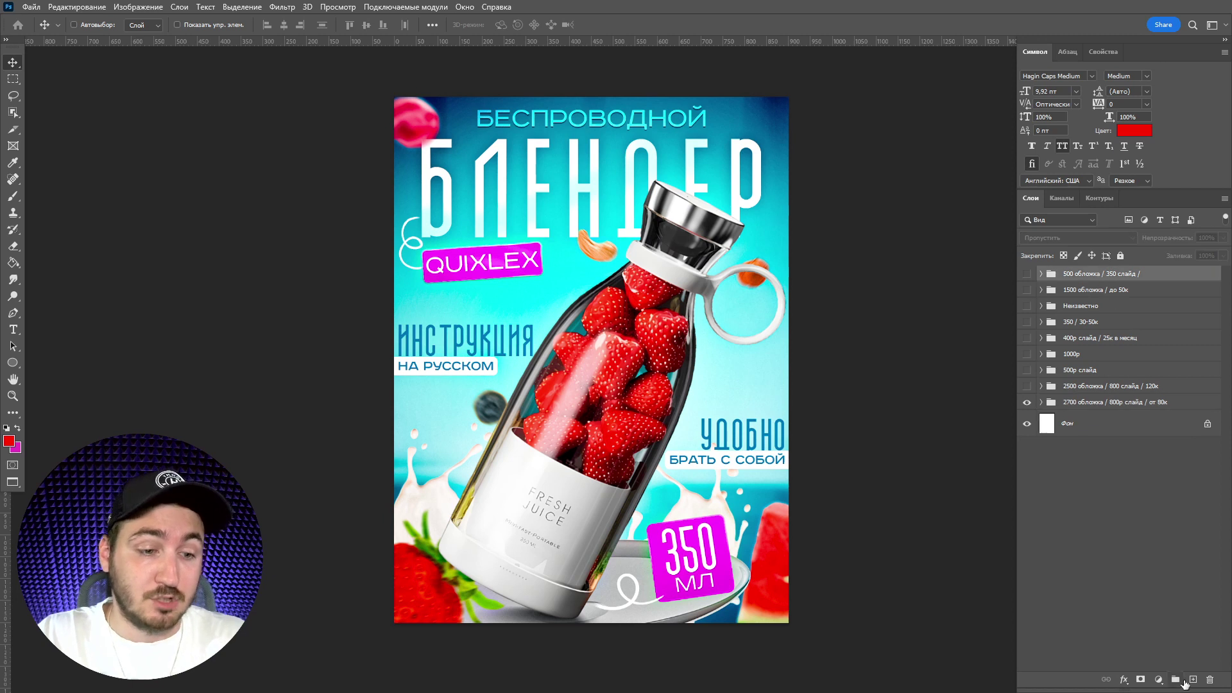
Step: Create a new empty layer above all the groups and activate the Brush tool
click(1193, 680)
click(13, 194)
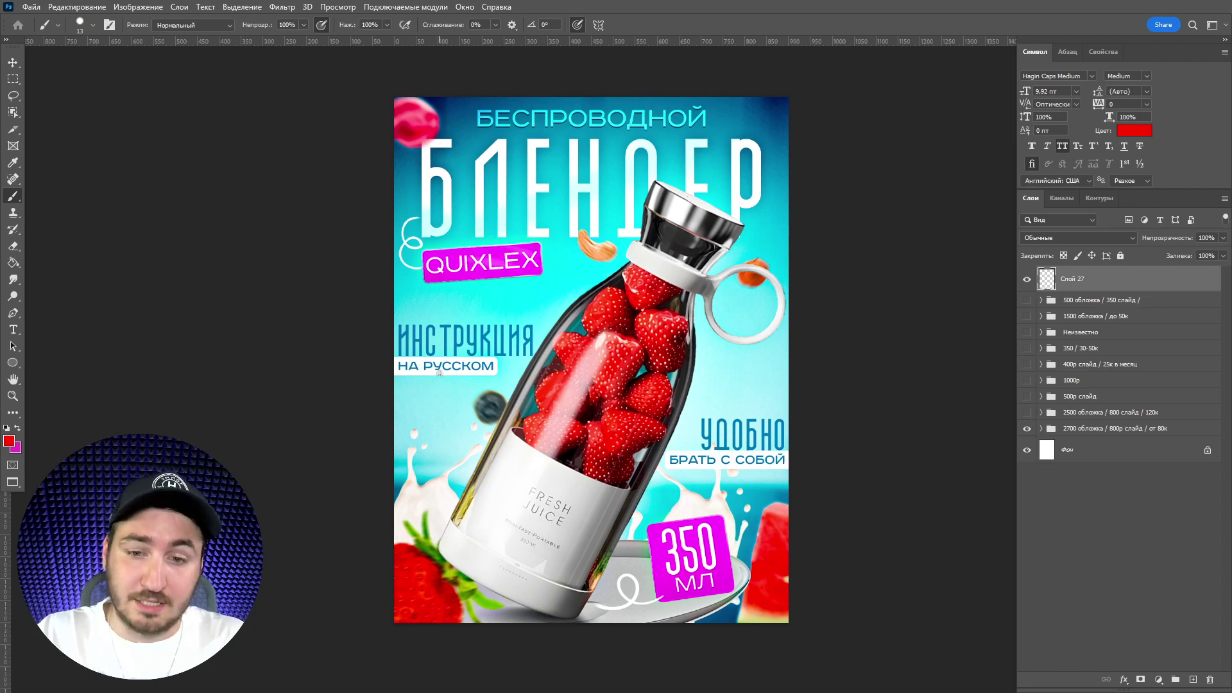
Step: Try red brush marks along the poster's edges beside the two side captions, undoing each one
mouse_move(398, 318)
mouse_down()
mouse_move(391, 358)
mouse_move(436, 310)
mouse_move(385, 390)
mouse_up()
key(ctrl+z)
mouse_move(399, 318)
mouse_down()
mouse_move(401, 389)
mouse_move(390, 324)
mouse_up()
key(ctrl+z)
drag(788, 408, 786, 393)
key(ctrl+z)
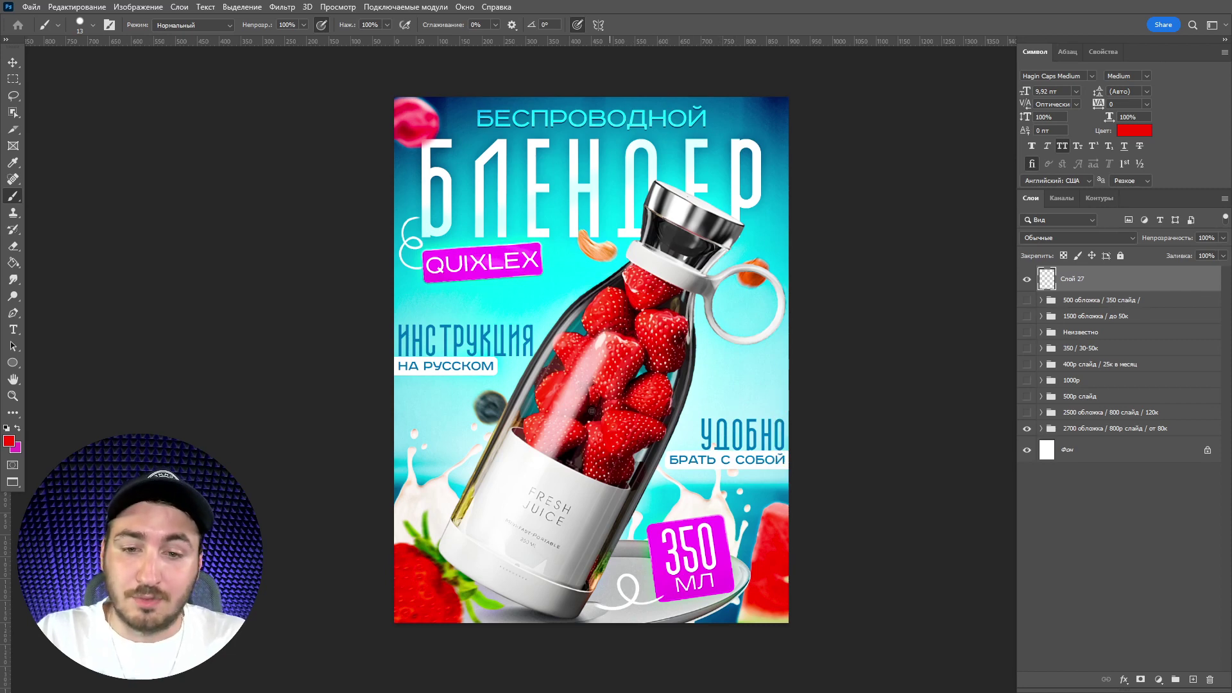
Step: Circle in red the spot where the ИНСТРУКЦИЯ caption meets the bottle, and undo the brush marks
scroll(537, 347, up, 1)
scroll(538, 347, up, 2)
drag(530, 341, 539, 398)
scroll(539, 397, down, 1)
scroll(539, 398, down, 3)
scroll(449, 410, up, 2)
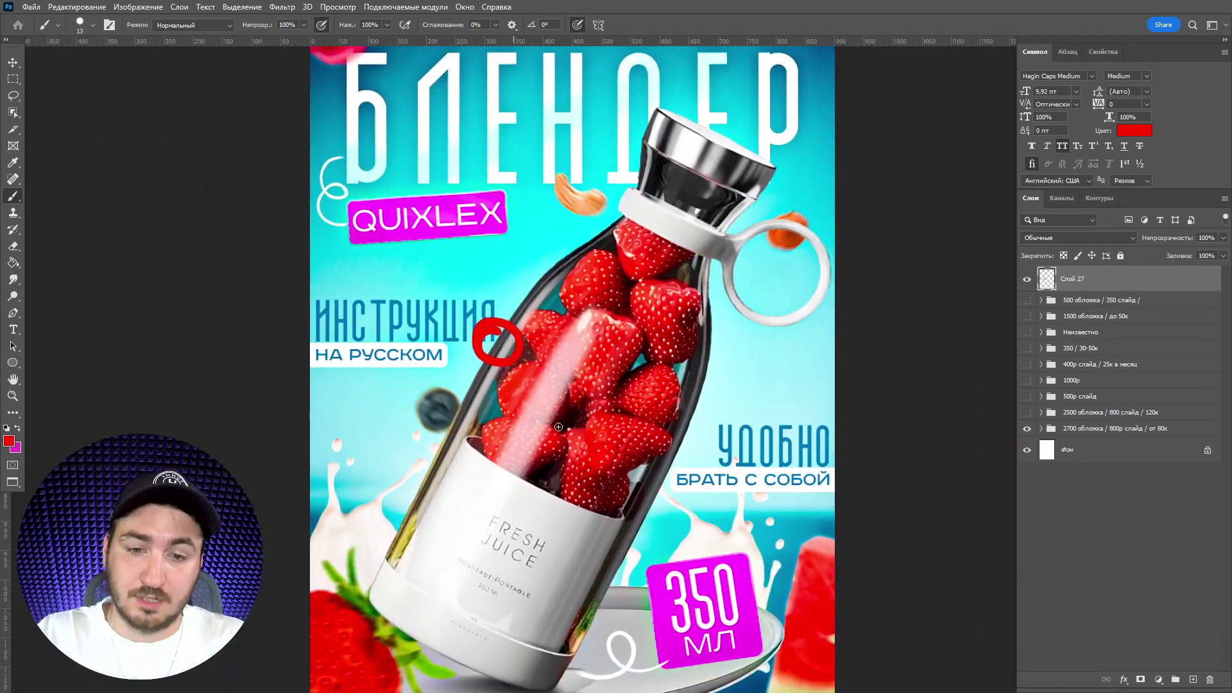
scroll(426, 436, down, 2)
scroll(587, 459, up, 2)
drag(565, 452, 524, 449)
key(ctrl+z)
scroll(606, 504, down, 1)
scroll(598, 497, down, 2)
key(ctrl+z)
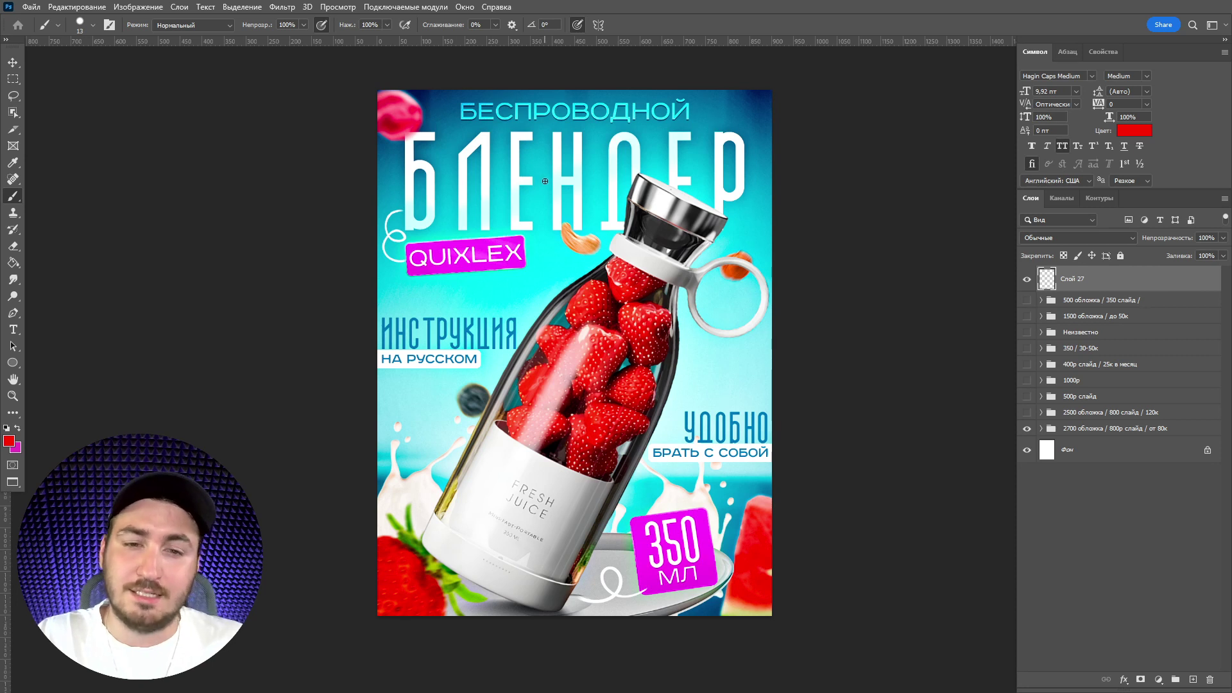
Step: Examine the placement and legibility of the ИНСТРУКЦИЯ НА РУССКОМ and УДОБНО БРАТЬ С СОБОЙ captions on the blender cover
drag(542, 319, 548, 308)
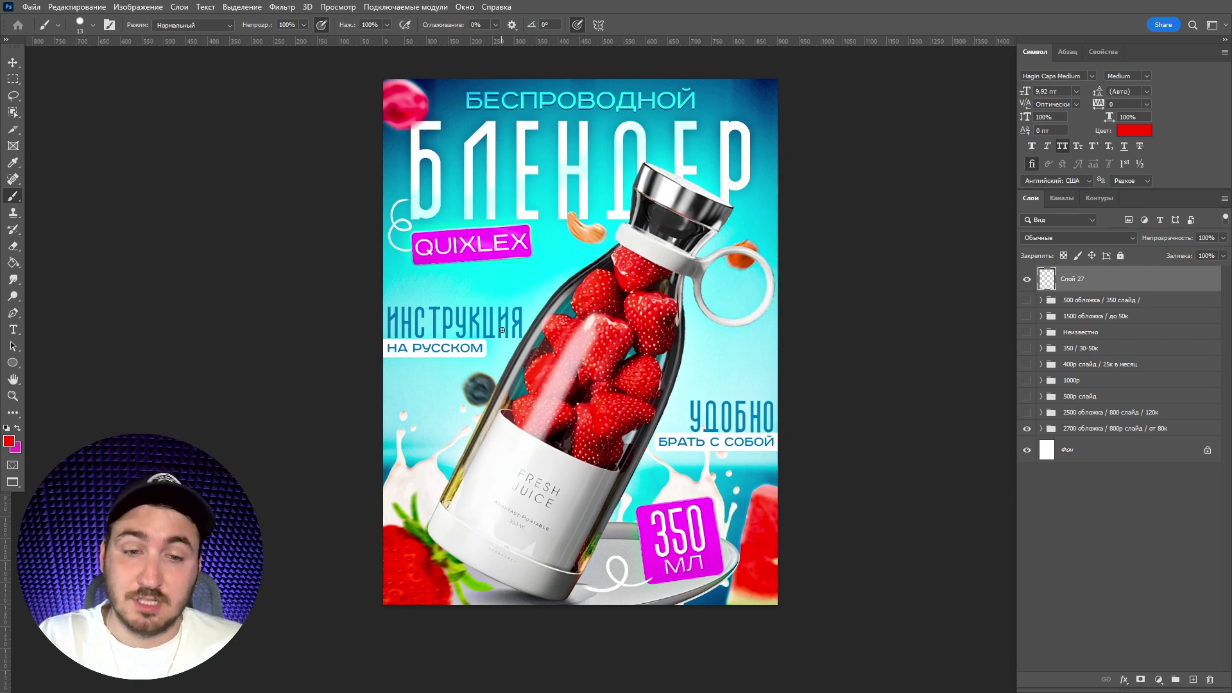
scroll(418, 325, up, 5)
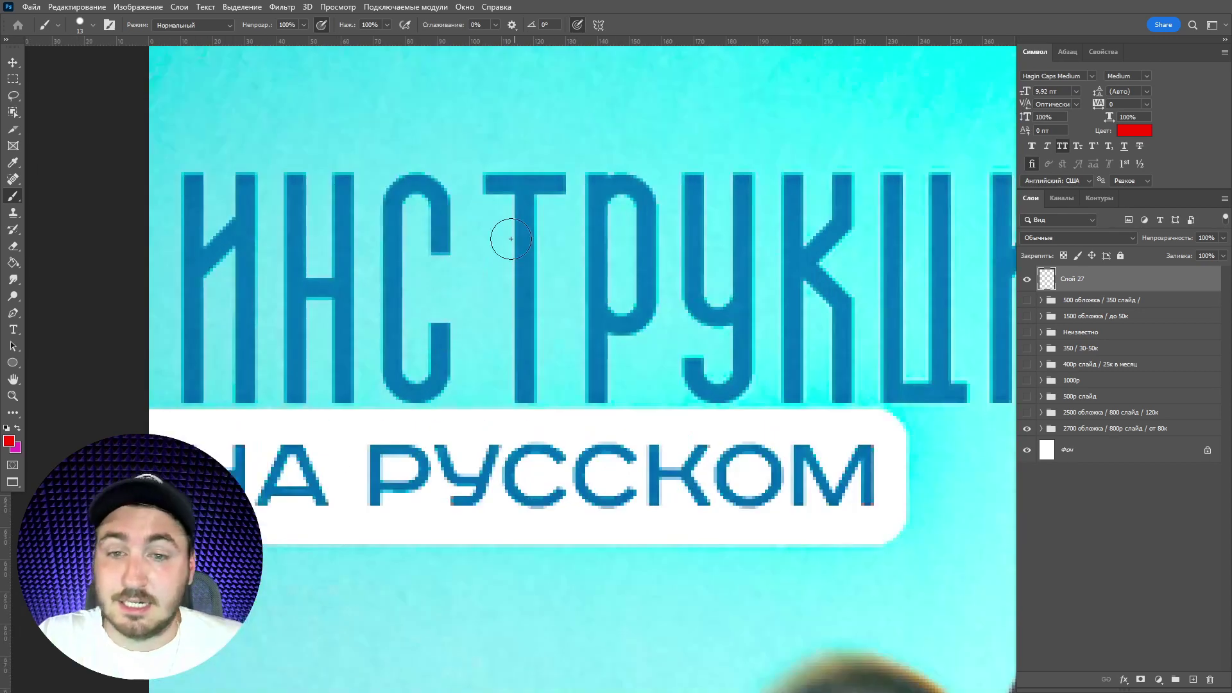
scroll(450, 317, down, 3)
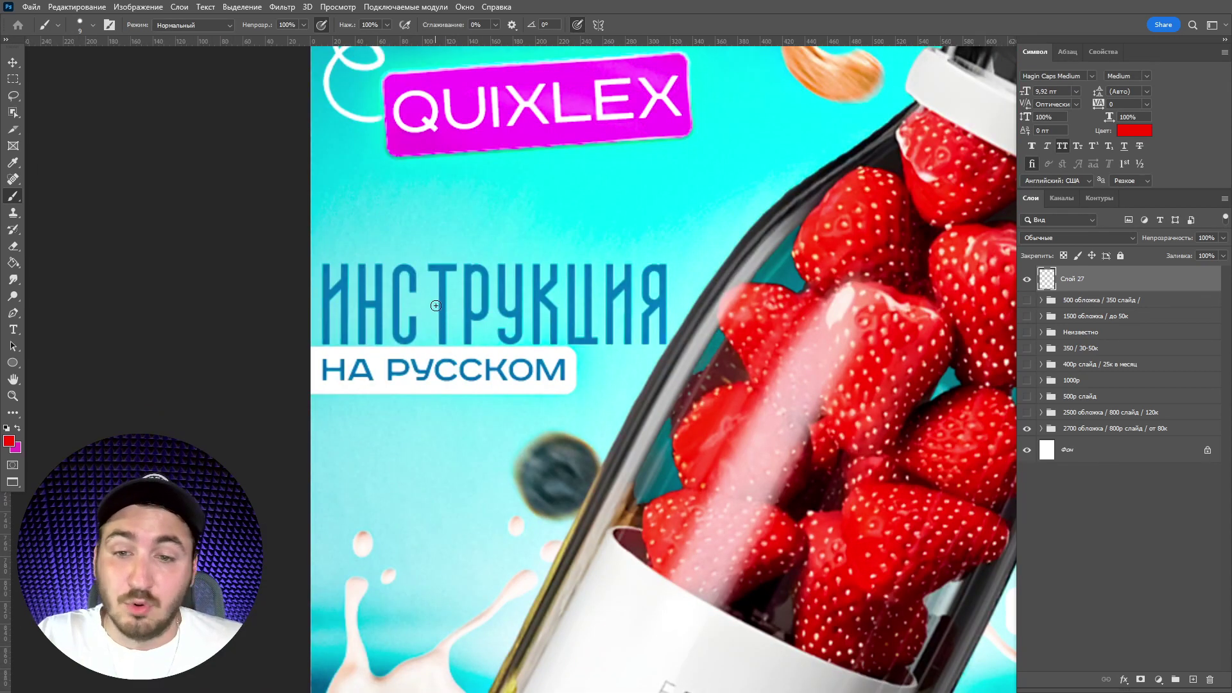
scroll(432, 305, up, 1)
scroll(431, 305, down, 1)
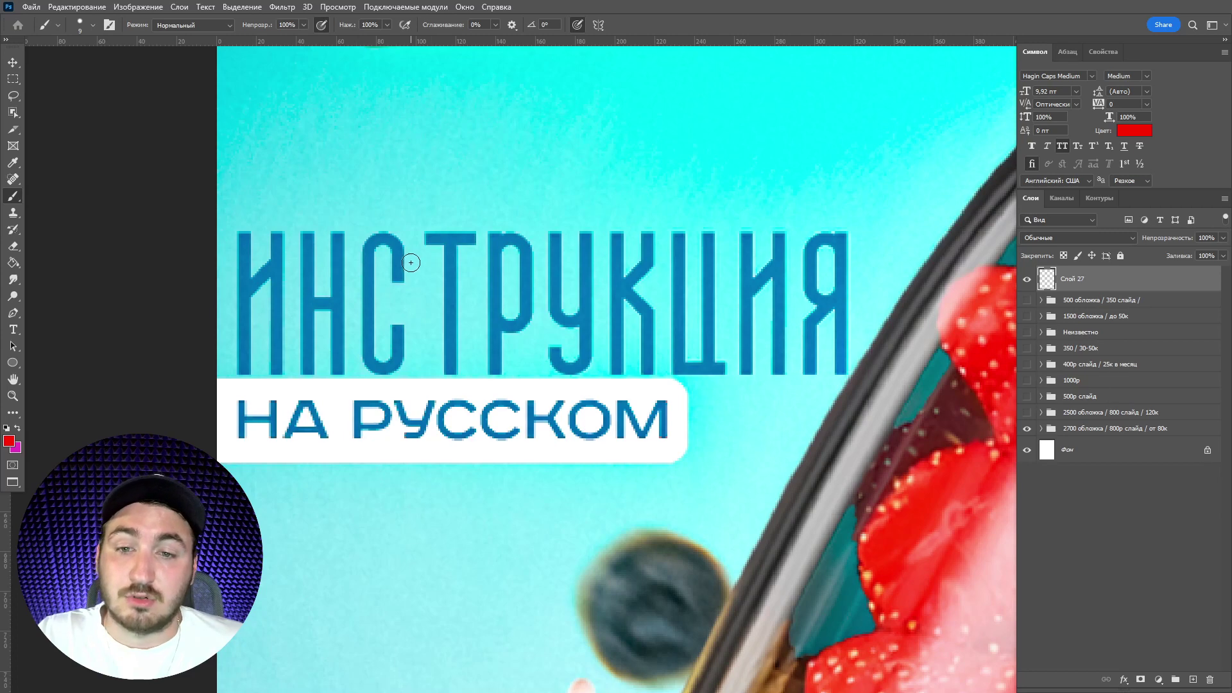
scroll(379, 242, up, 2)
scroll(451, 300, down, 2)
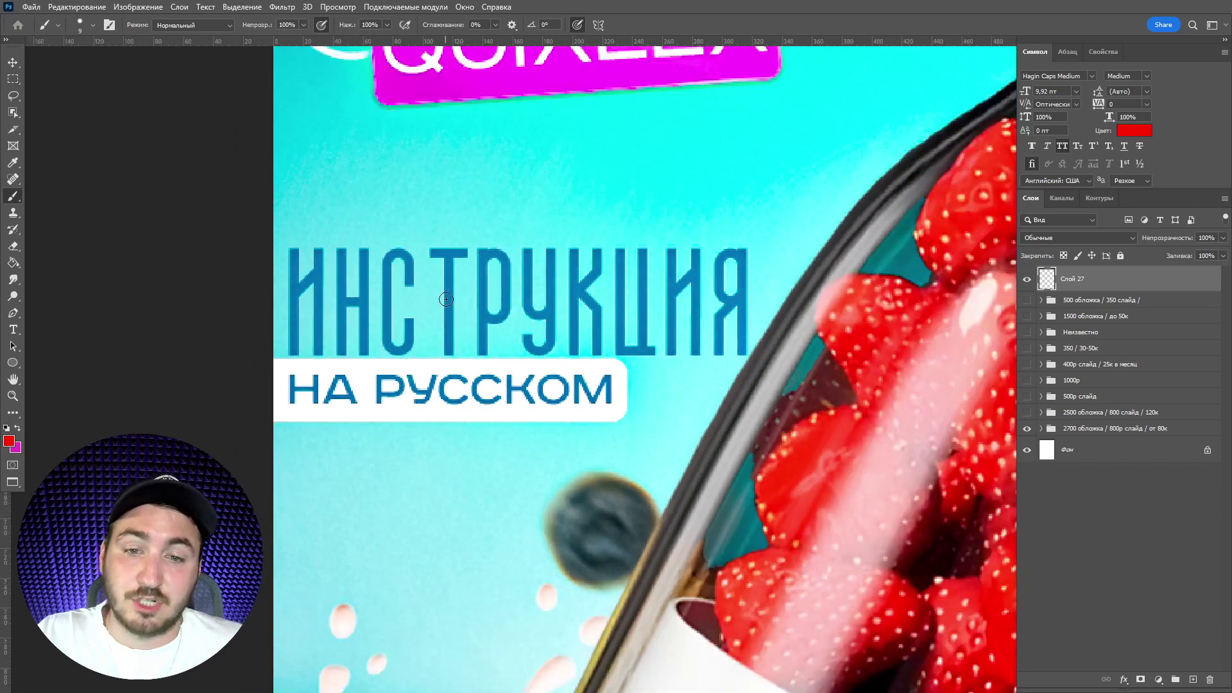
scroll(458, 296, down, 3)
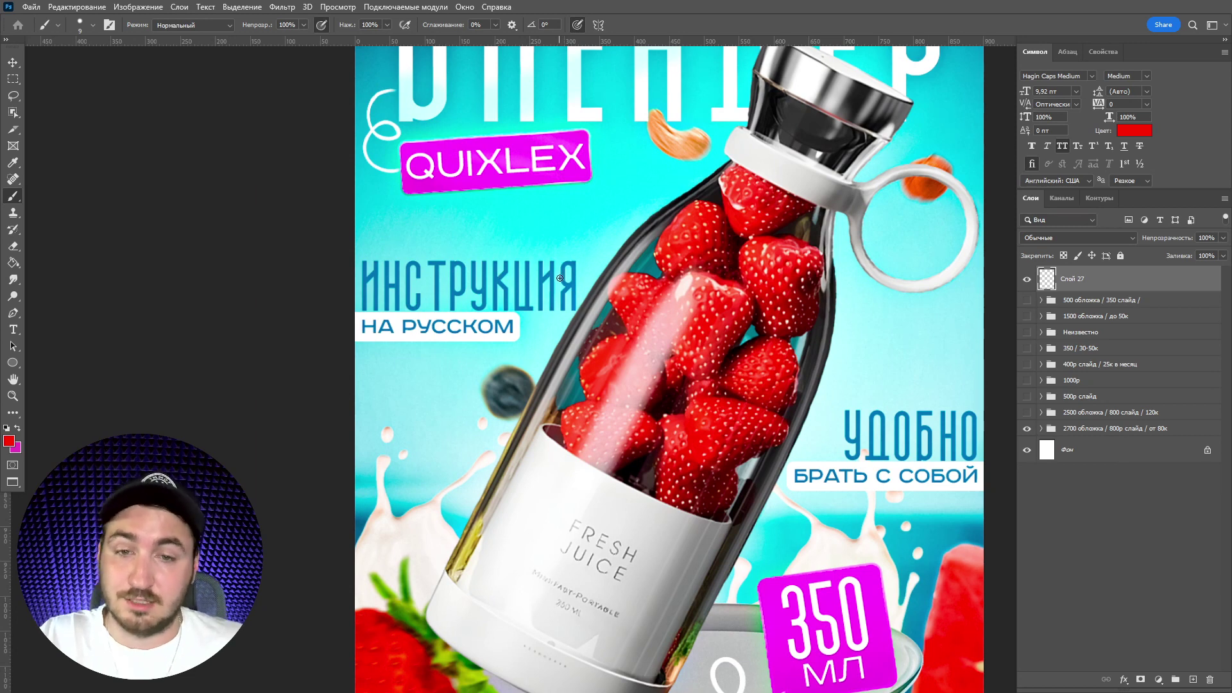
scroll(559, 278, down, 3)
scroll(725, 411, up, 5)
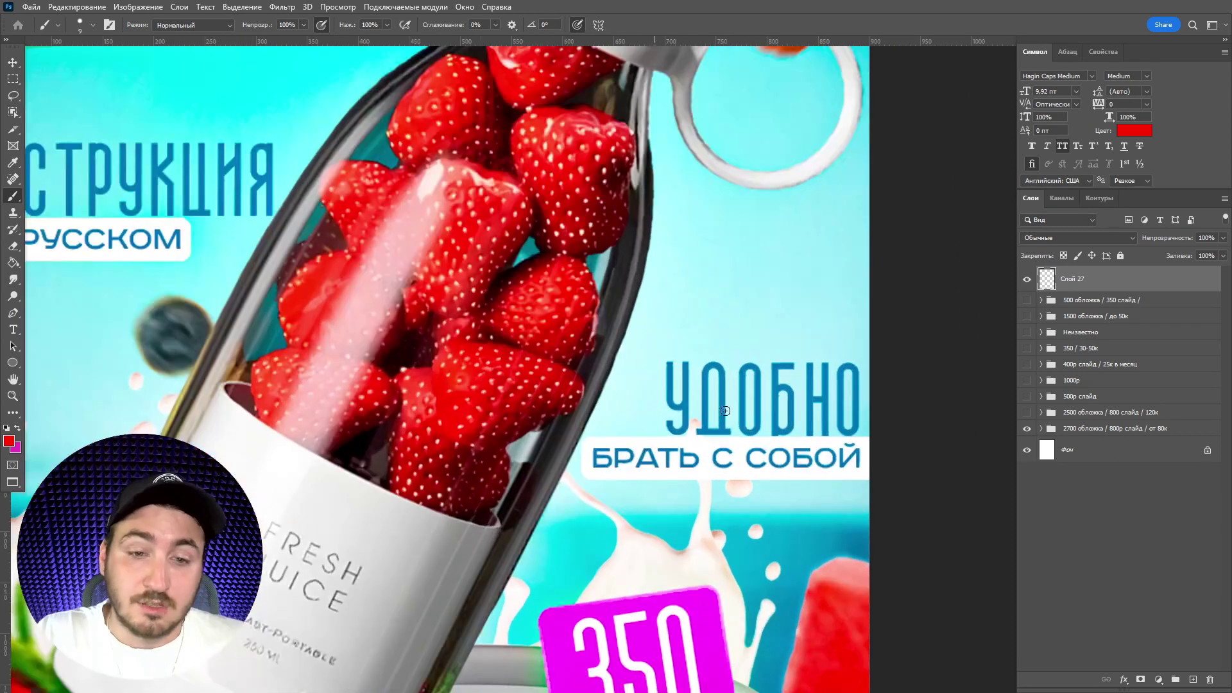
scroll(725, 410, up, 2)
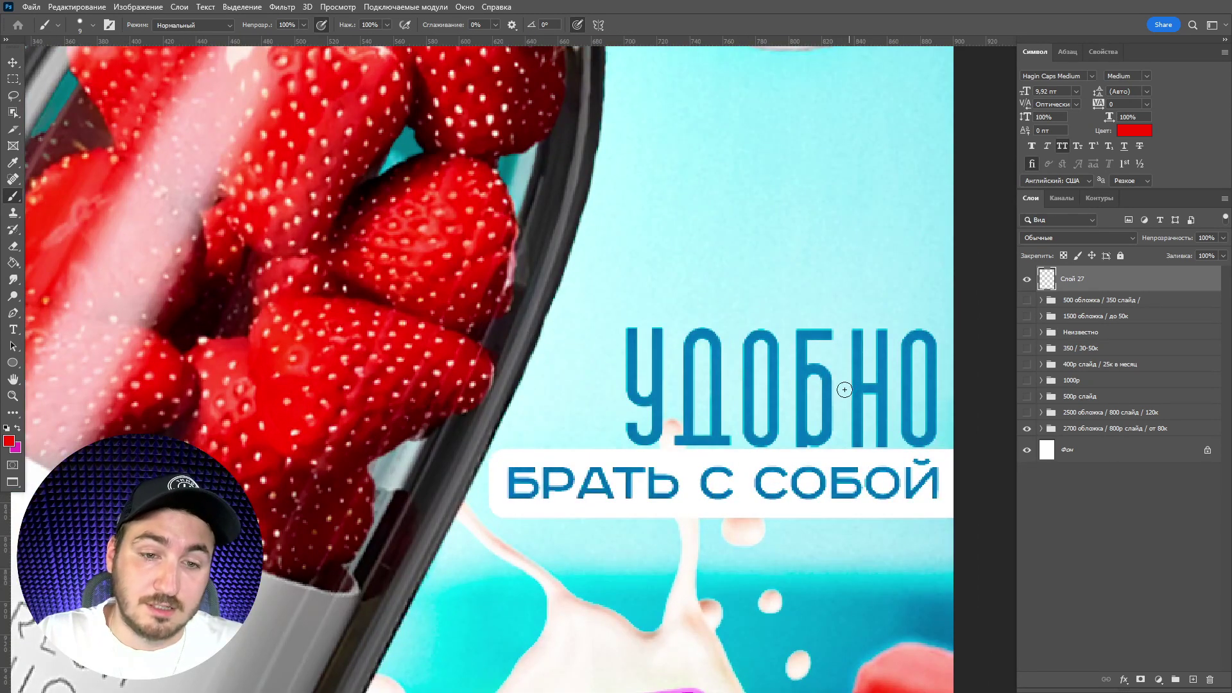
scroll(840, 389, down, 2)
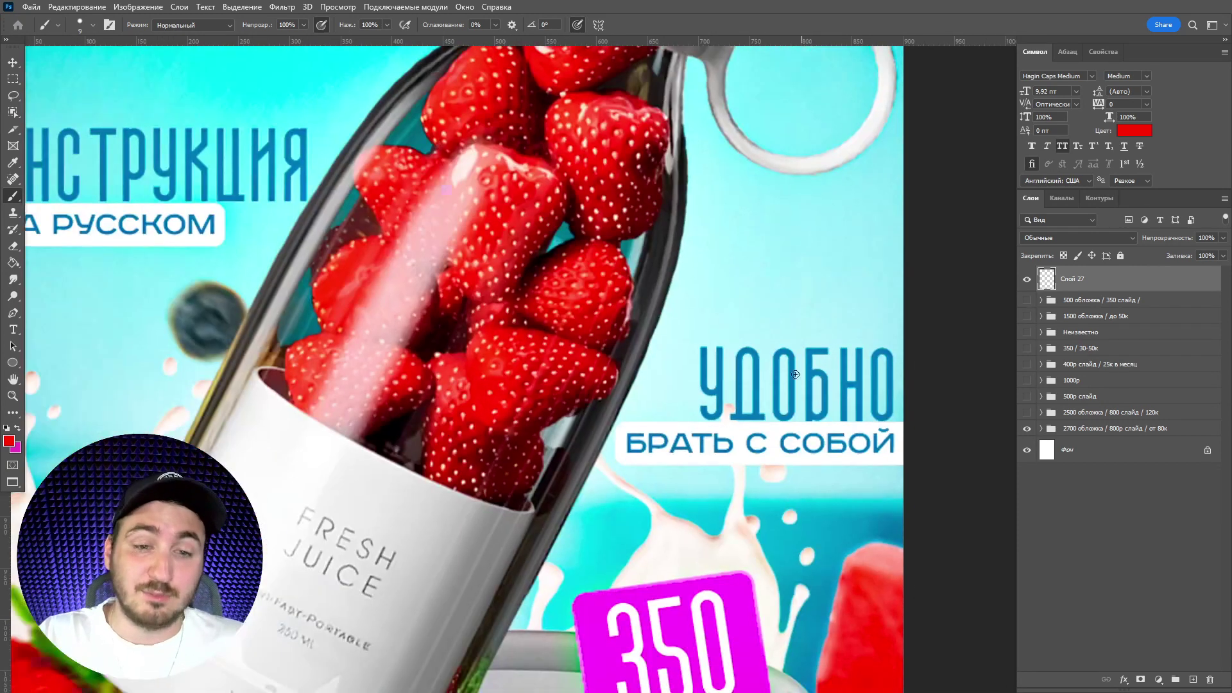
scroll(795, 374, down, 2)
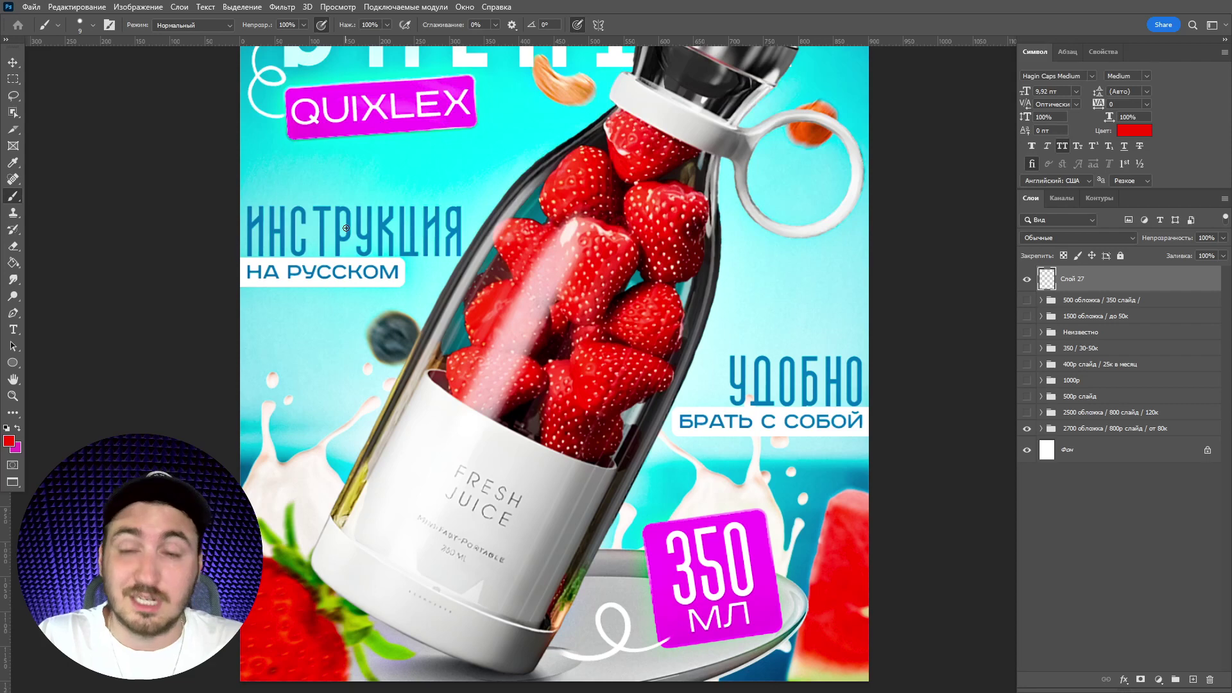
scroll(559, 294, down, 1)
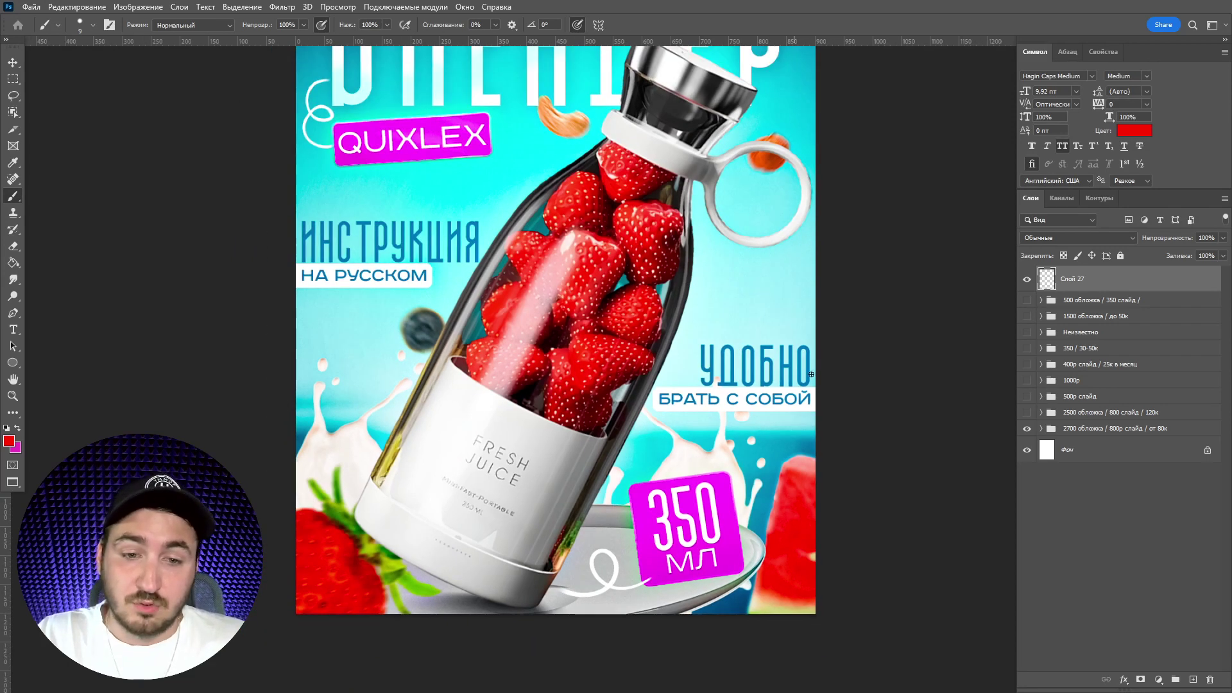
scroll(437, 296, down, 1)
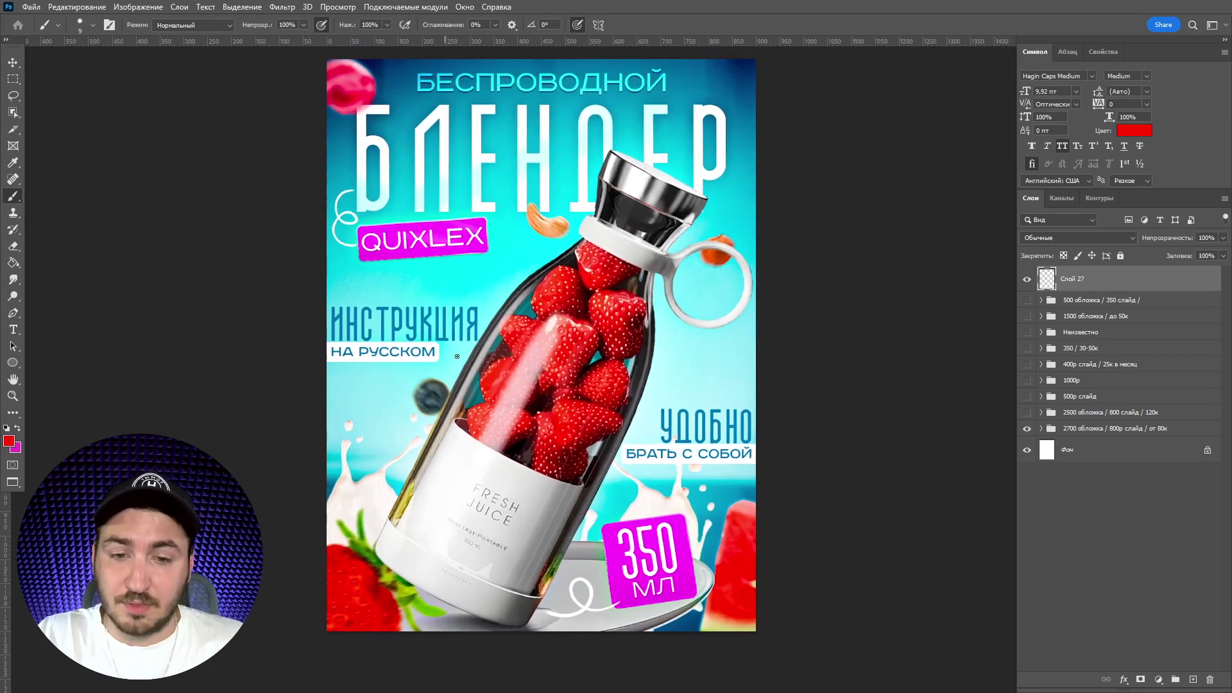
scroll(457, 356, up, 1)
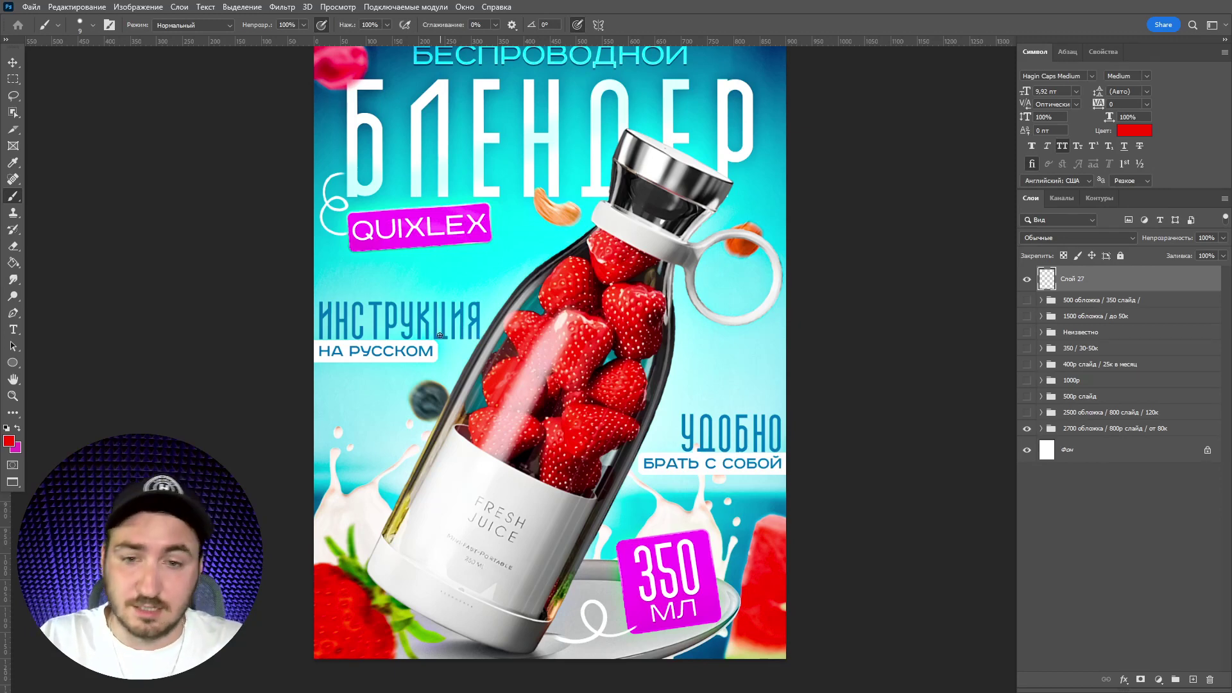
Step: Sketch temporary red brush marks near the end of the ИНСТРУКЦИЯ caption and around the strawberry in the poster's lower corner
scroll(451, 331, down, 1)
drag(451, 331, 489, 314)
scroll(618, 489, up, 1)
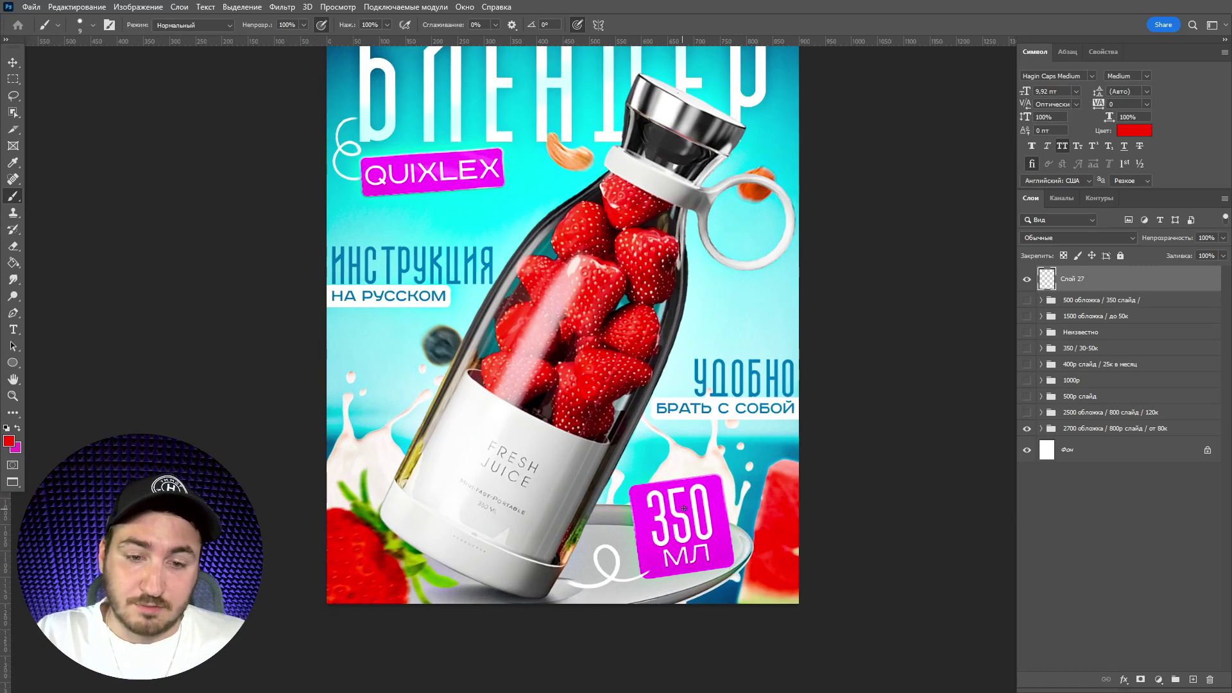
scroll(694, 551, down, 1)
scroll(632, 492, up, 1)
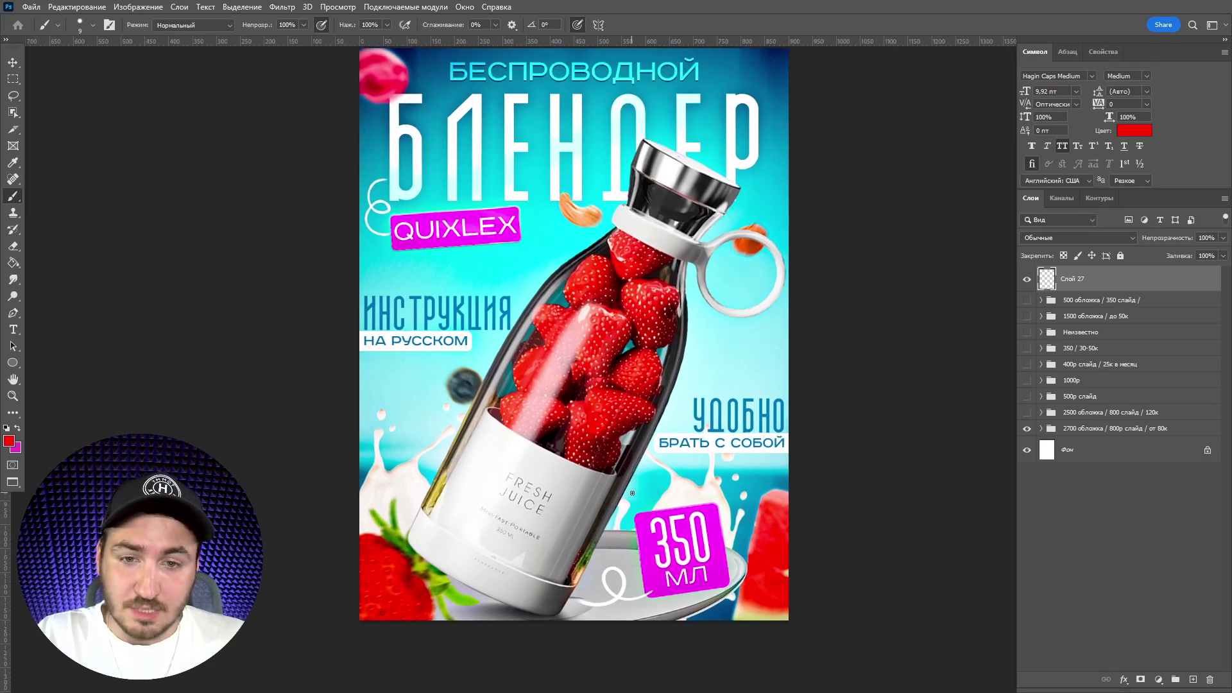
scroll(627, 470, down, 1)
scroll(683, 549, up, 1)
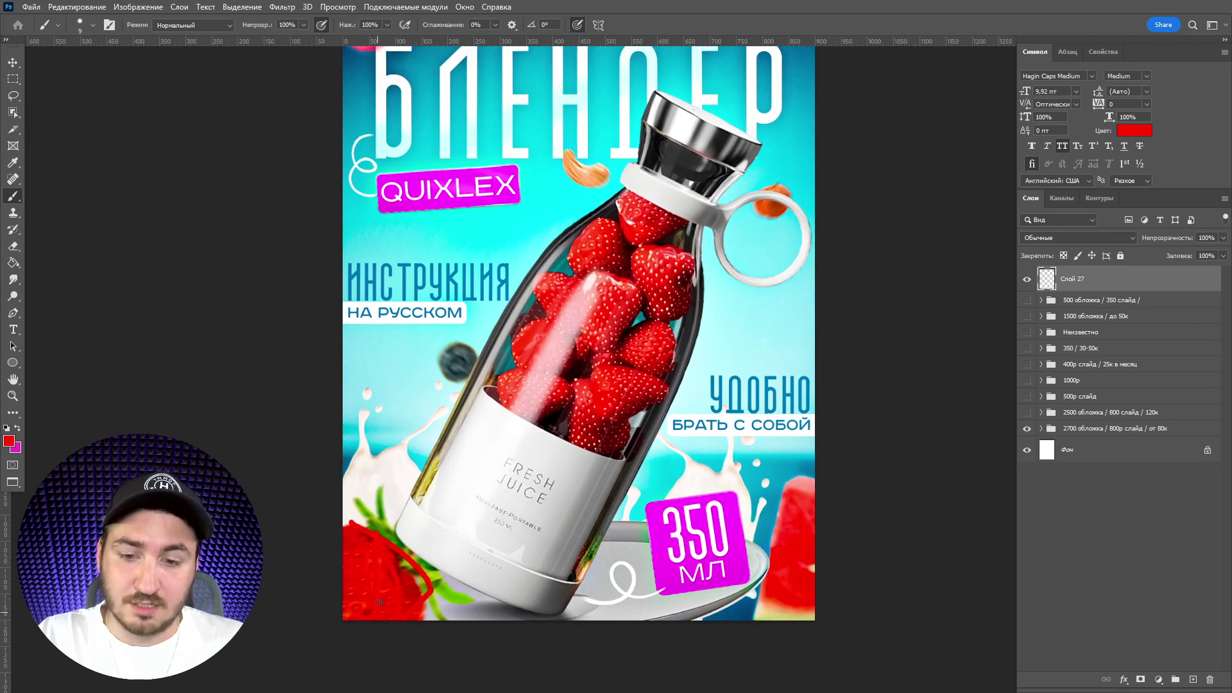
scroll(475, 581, down, 1)
scroll(474, 582, up, 1)
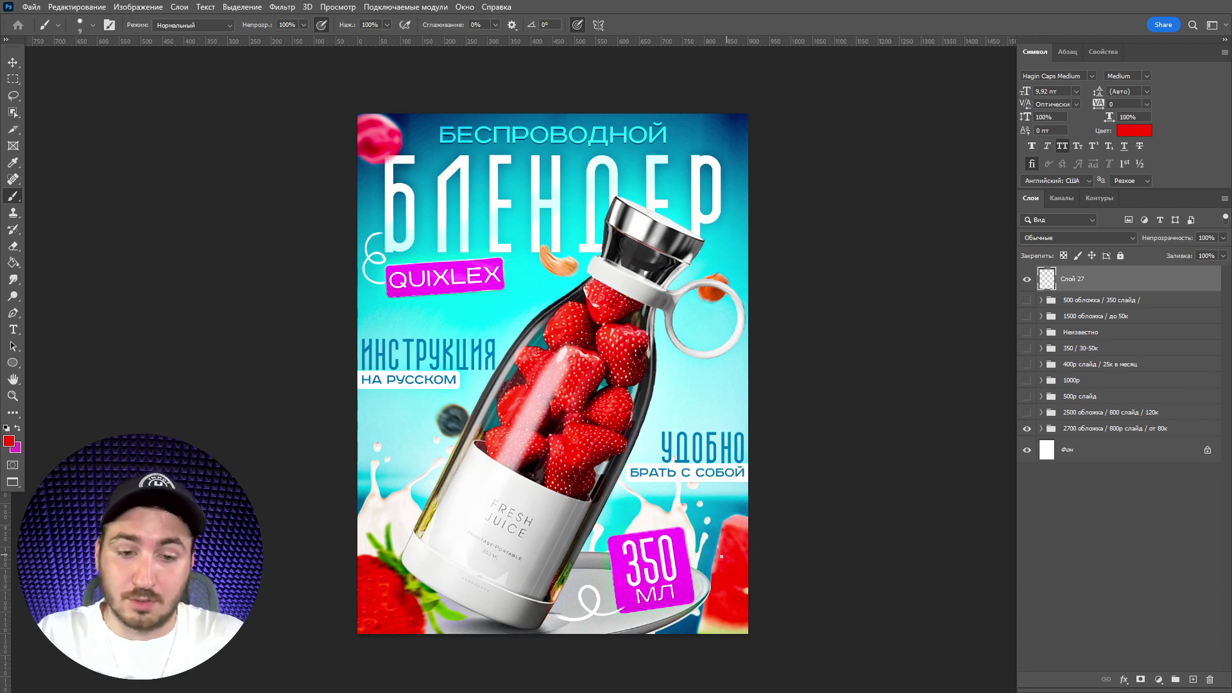
Step: Mark the poster's lower decorations, including the strawberry beside the bottle, with red brush strokes and undo them
scroll(725, 559, up, 5)
drag(718, 564, 751, 477)
scroll(685, 474, down, 5)
drag(601, 423, 602, 516)
scroll(401, 593, up, 2)
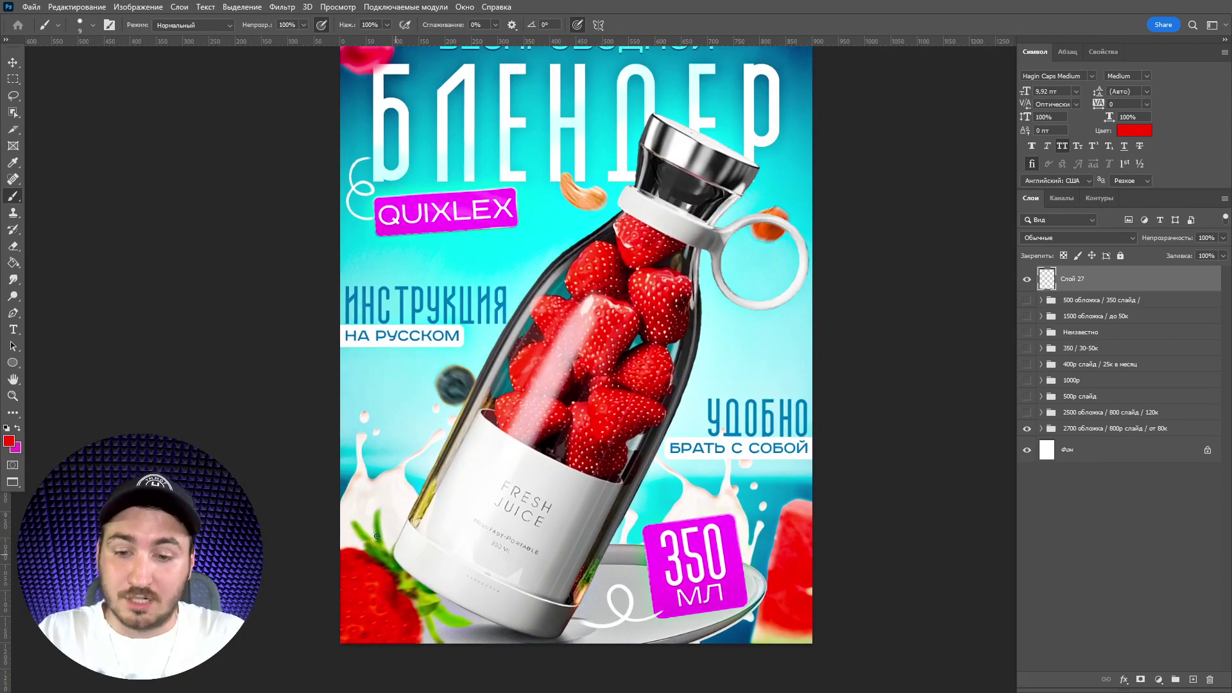
scroll(414, 581, down, 2)
mouse_move(387, 535)
mouse_down()
mouse_move(440, 617)
mouse_move(411, 522)
mouse_move(389, 563)
mouse_move(434, 611)
mouse_move(409, 558)
mouse_up()
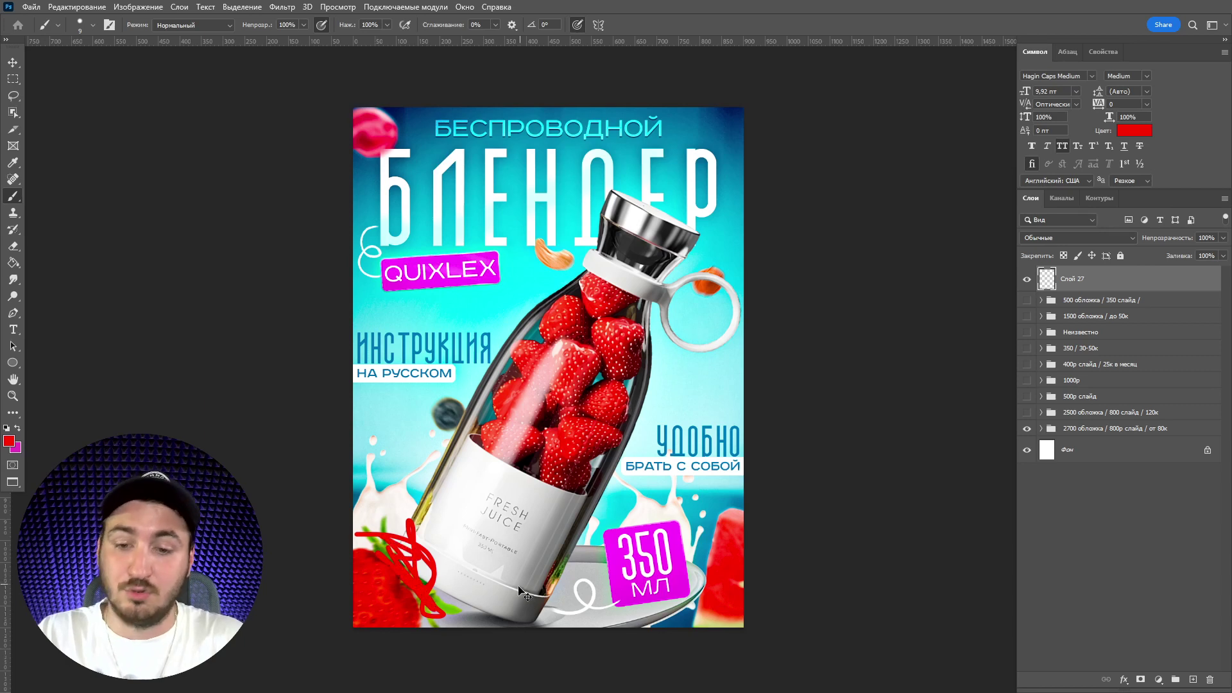
key(ctrl+z)
Step: Sample the magenta of the 350 МЛ badge, scribble over the corner strawberry with it, and undo the strokes
scroll(360, 564, up, 2)
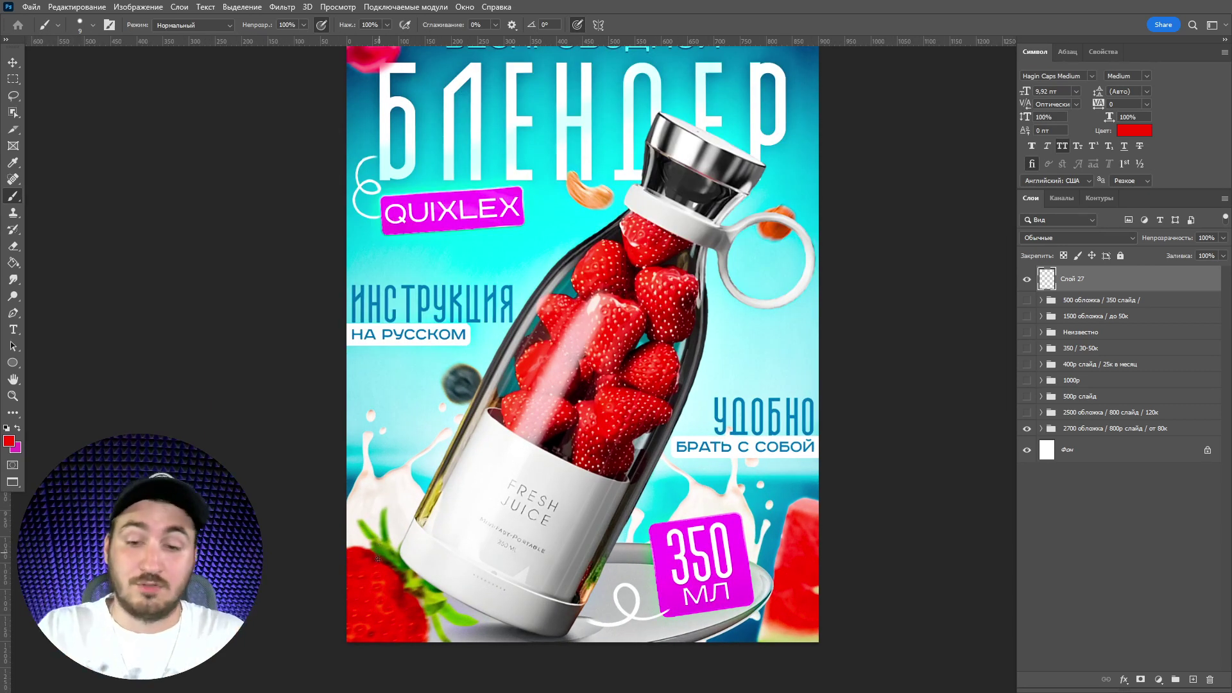
alt+click(665, 556)
mouse_move(369, 549)
mouse_down()
mouse_move(336, 559)
mouse_move(352, 551)
mouse_move(406, 635)
mouse_move(393, 626)
mouse_up()
key(ctrl+z)
mouse_move(331, 558)
mouse_down()
mouse_move(365, 572)
mouse_move(318, 554)
mouse_move(335, 563)
mouse_move(291, 580)
mouse_move(321, 624)
mouse_move(369, 607)
mouse_up()
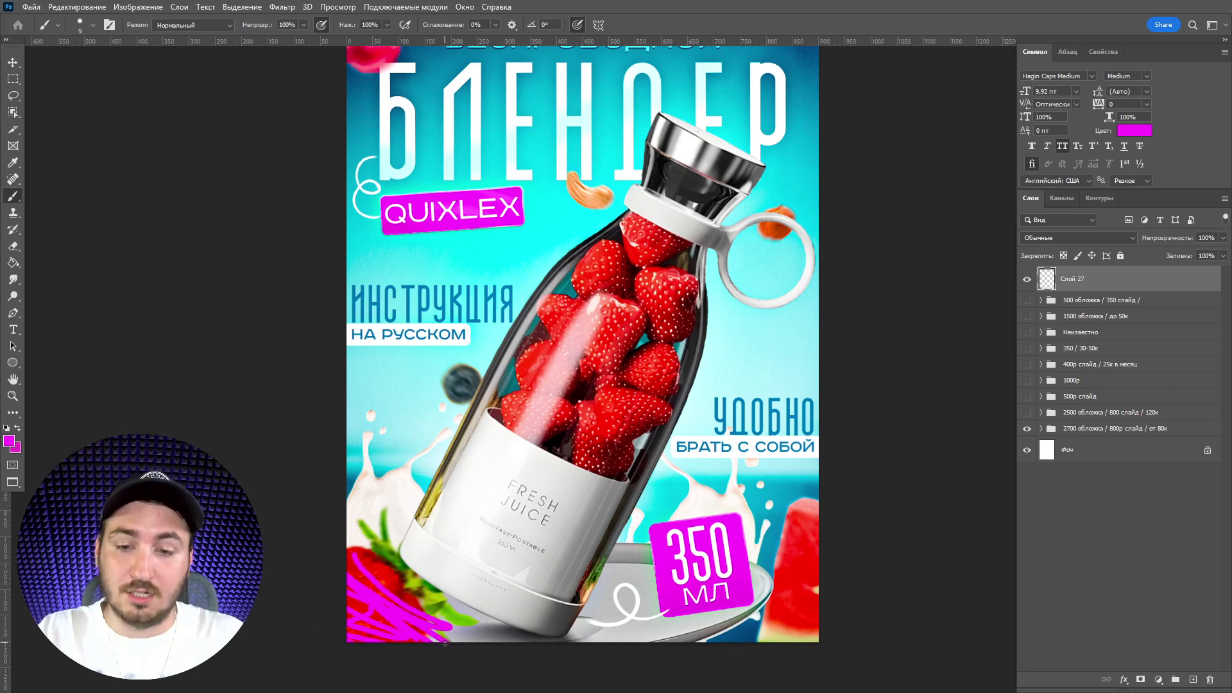
scroll(624, 366, down, 3)
scroll(519, 559, up, 1)
key(ctrl+z)
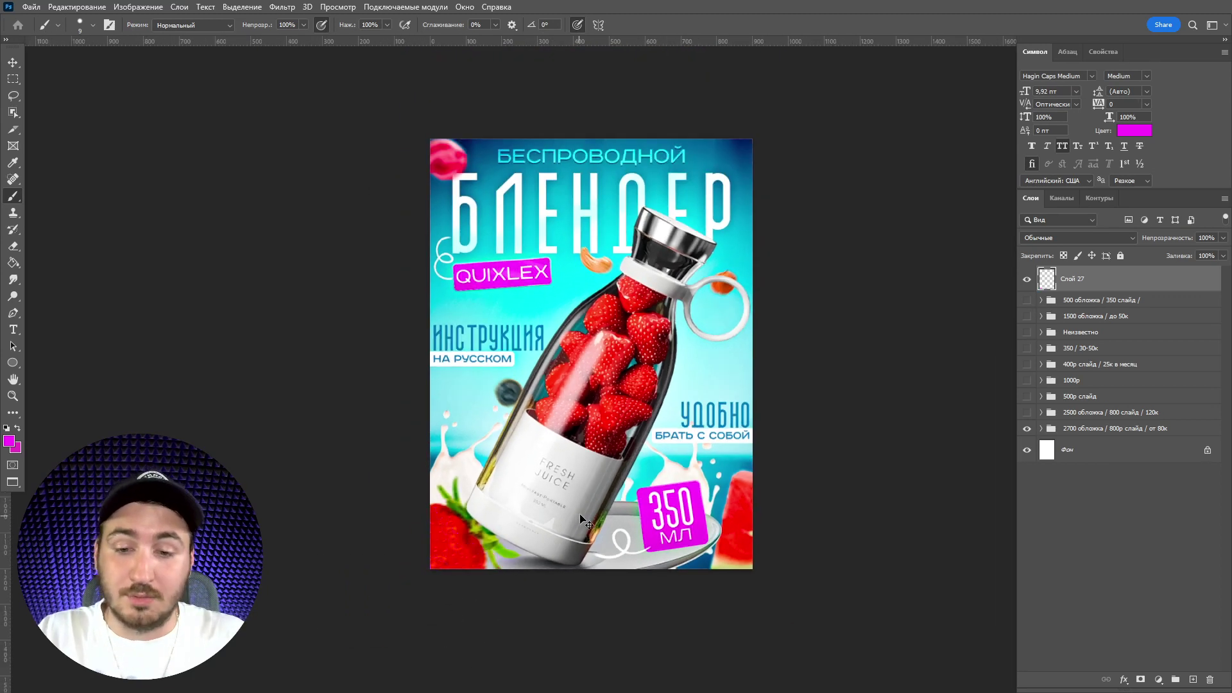
scroll(571, 449, up, 1)
scroll(577, 457, down, 1)
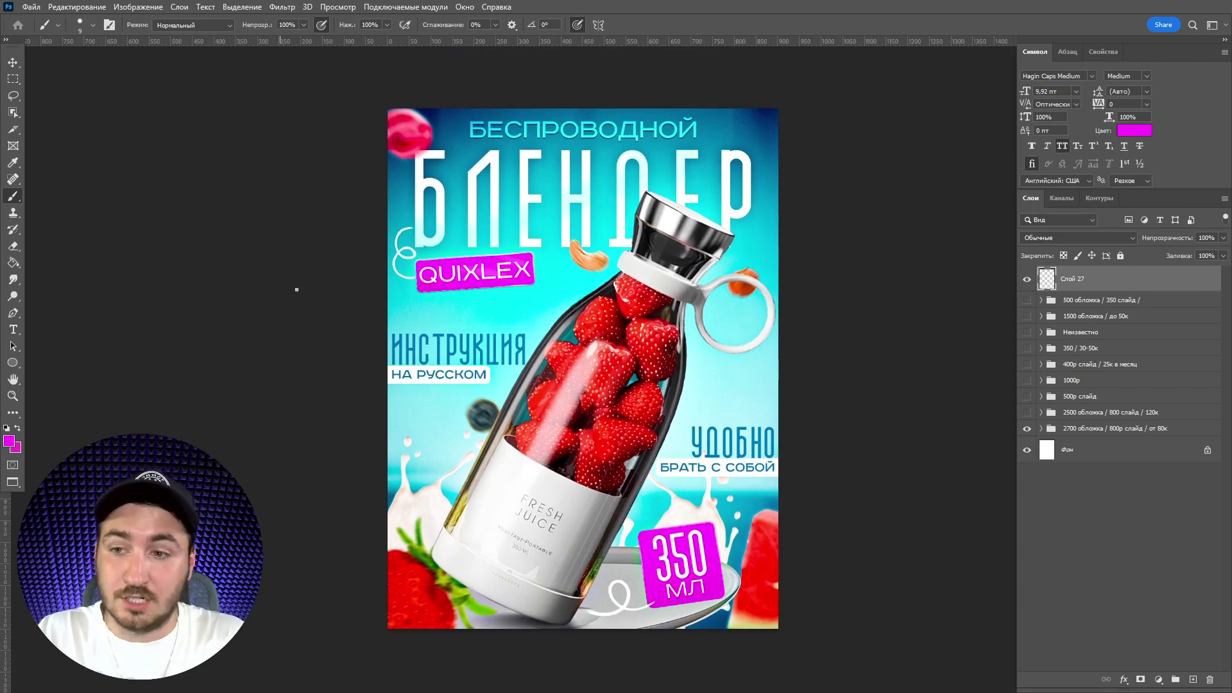
Step: Set the foreground color to ff0000
click(9, 441)
text(ff0000)
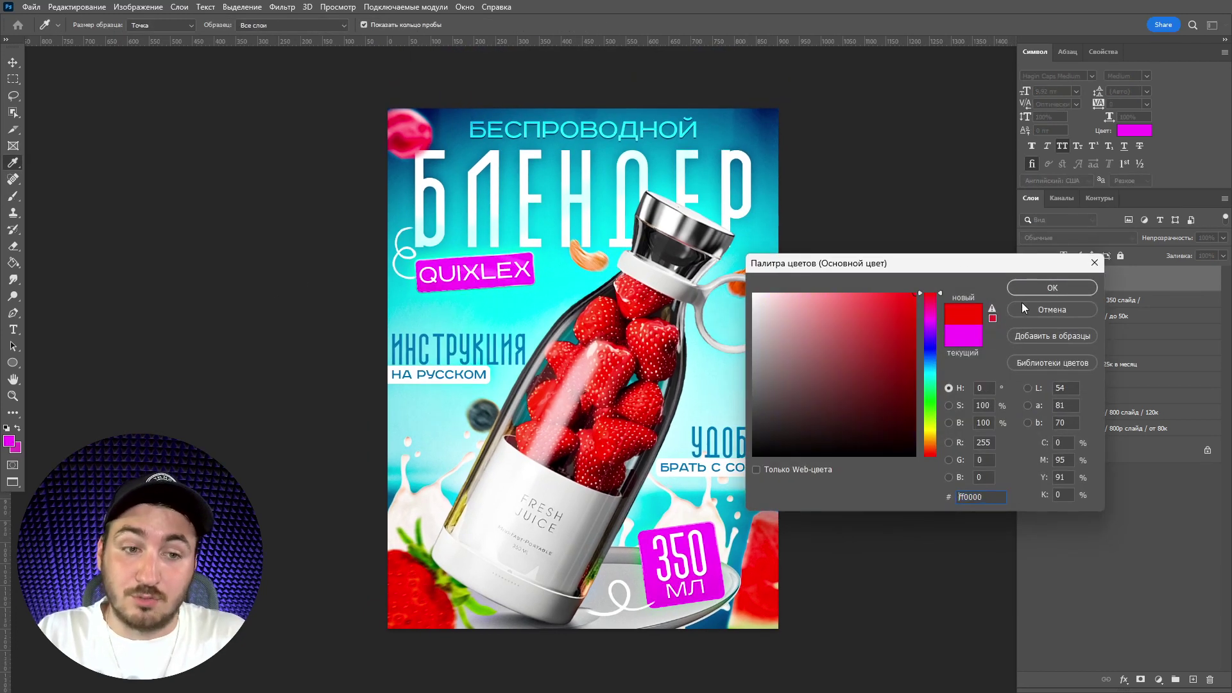
key(Return)
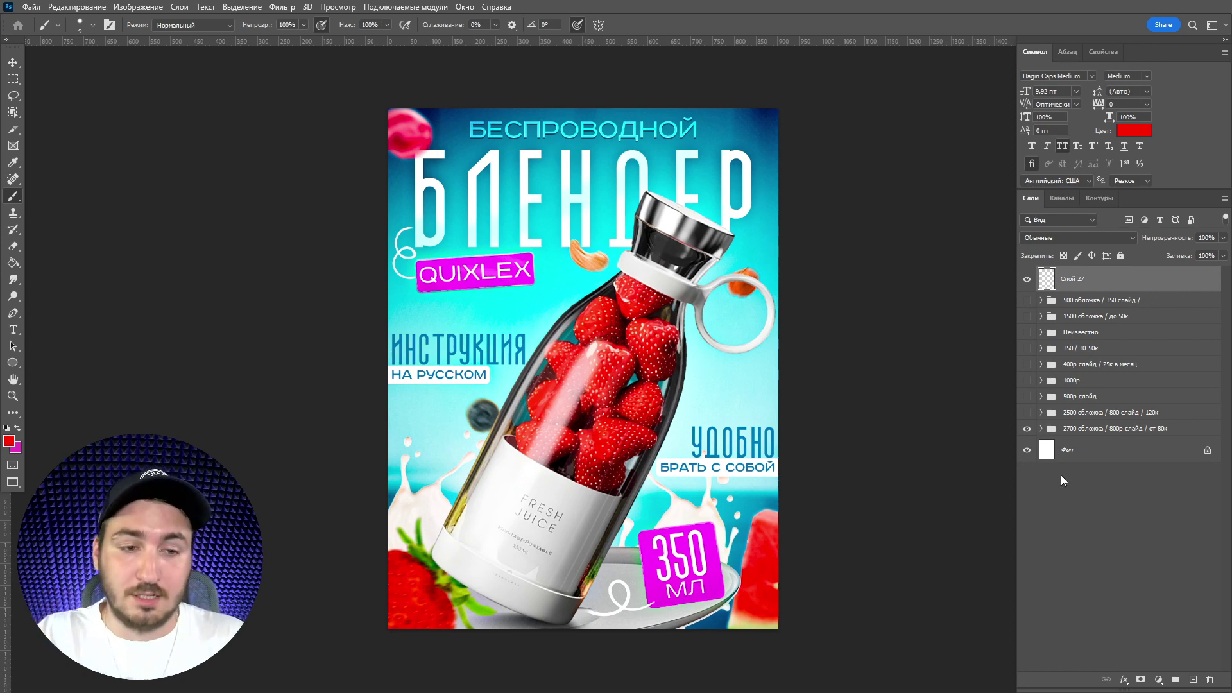
Step: Expand the group "2700 обложка / 800р слайд / от 80к" and show Слой 2 with the magnetic charging slide
click(1037, 430)
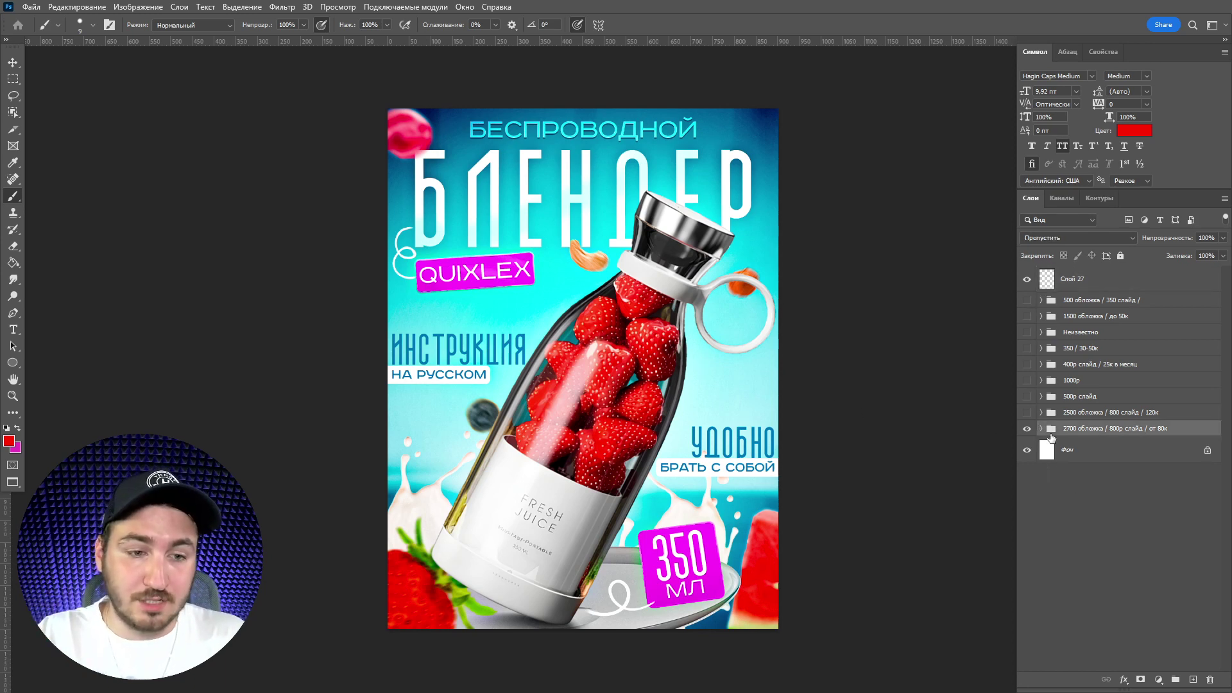
click(1041, 428)
click(1026, 529)
click(1091, 528)
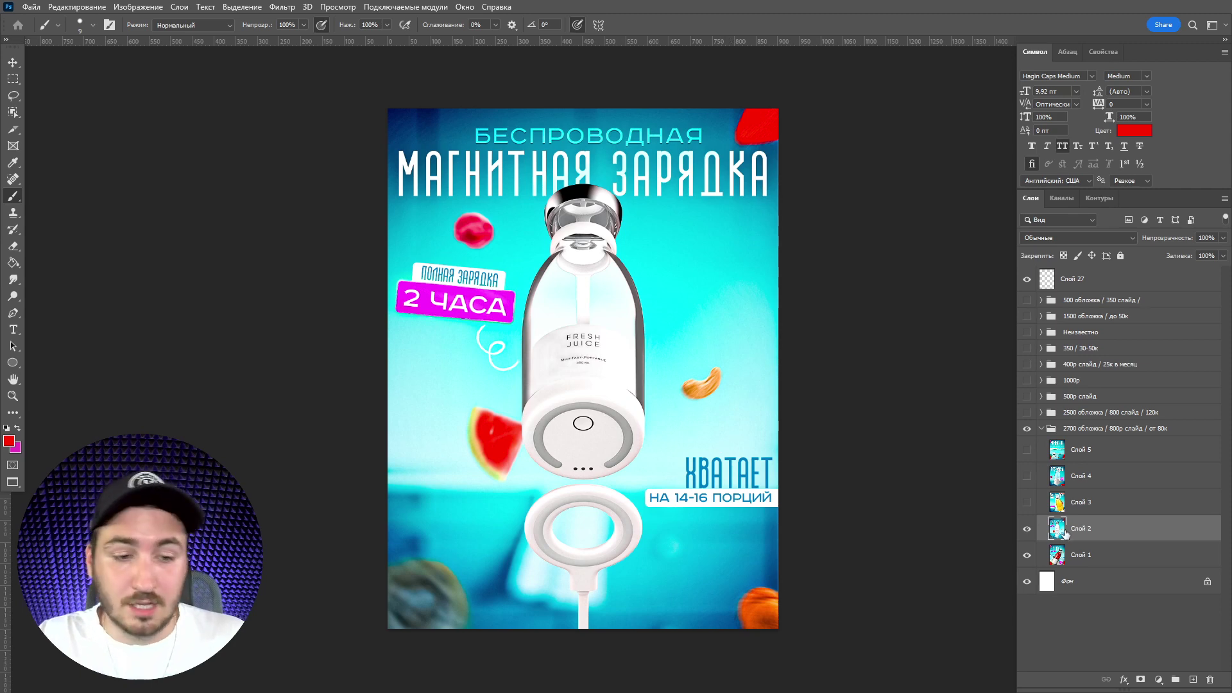
click(1026, 529)
click(1027, 529)
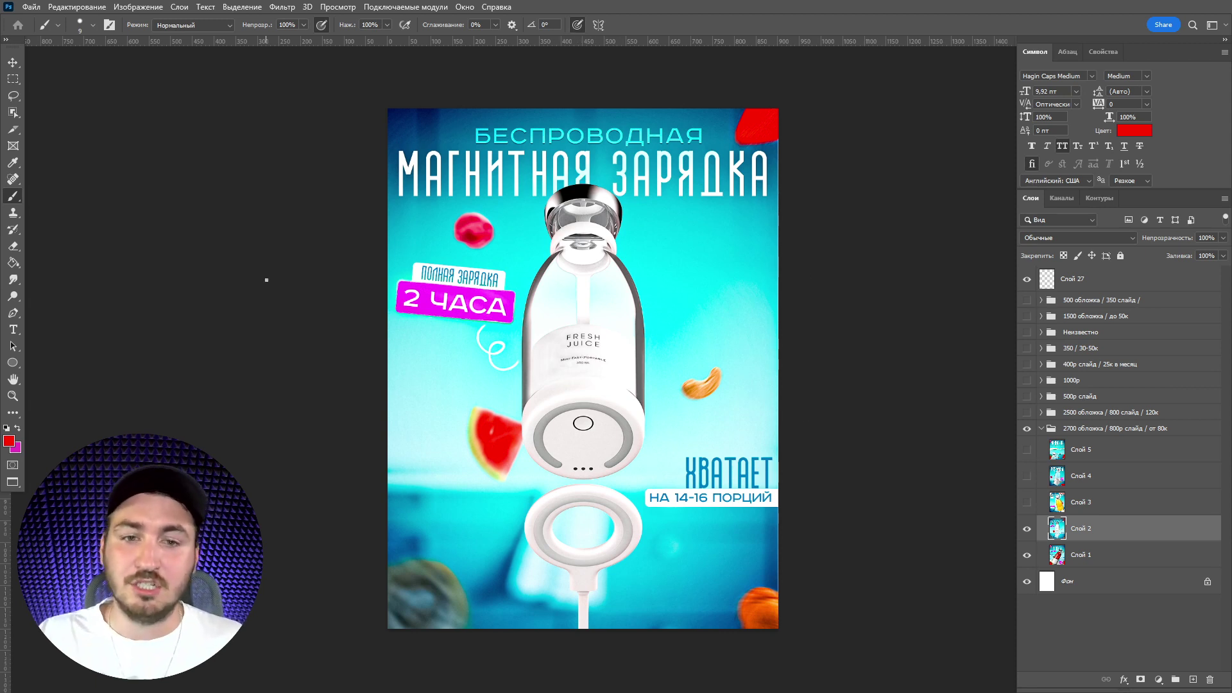
Step: Set the foreground color to white and add the text "Магнитная" beside the bottle's cap, above Слой 2
click(8, 440)
drag(775, 304, 718, 272)
key(Return)
key(t)
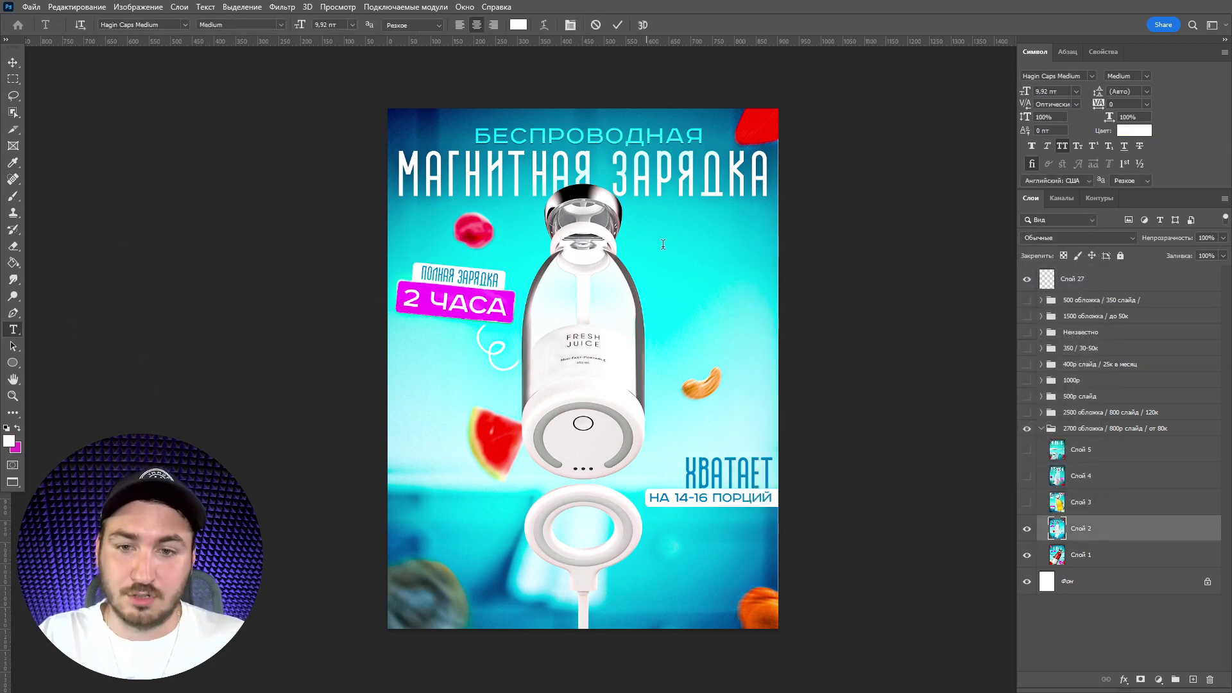
click(646, 241)
key(BackSpace)
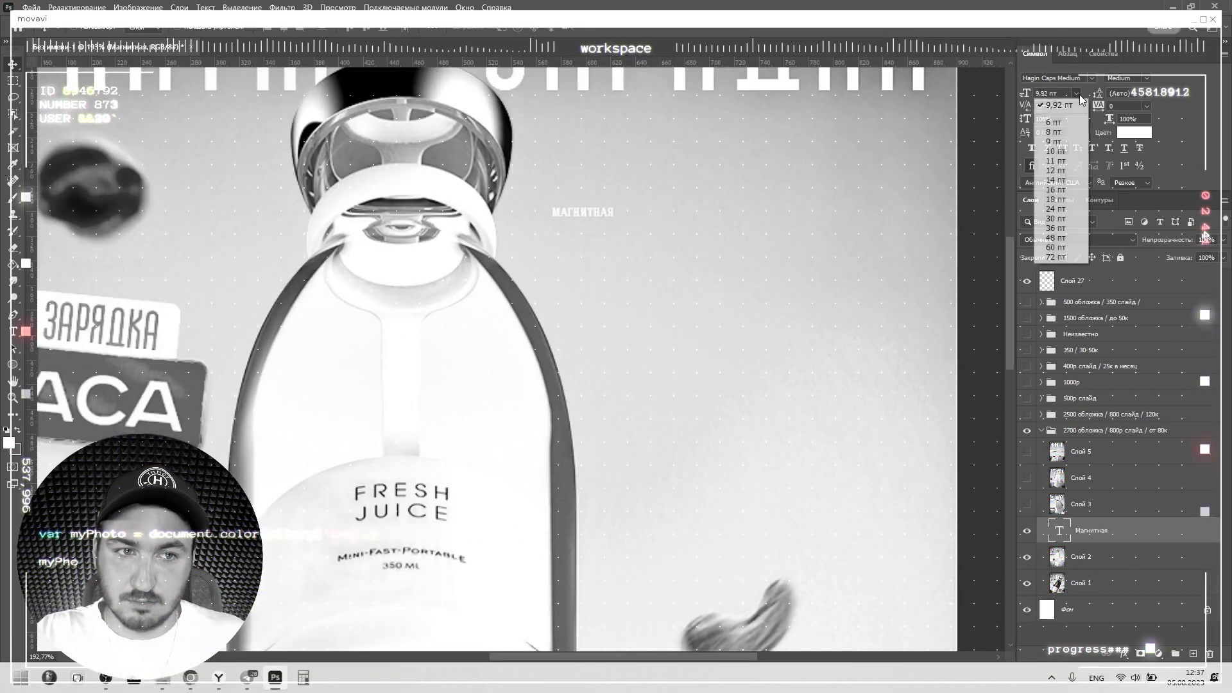
text(Магнитная)
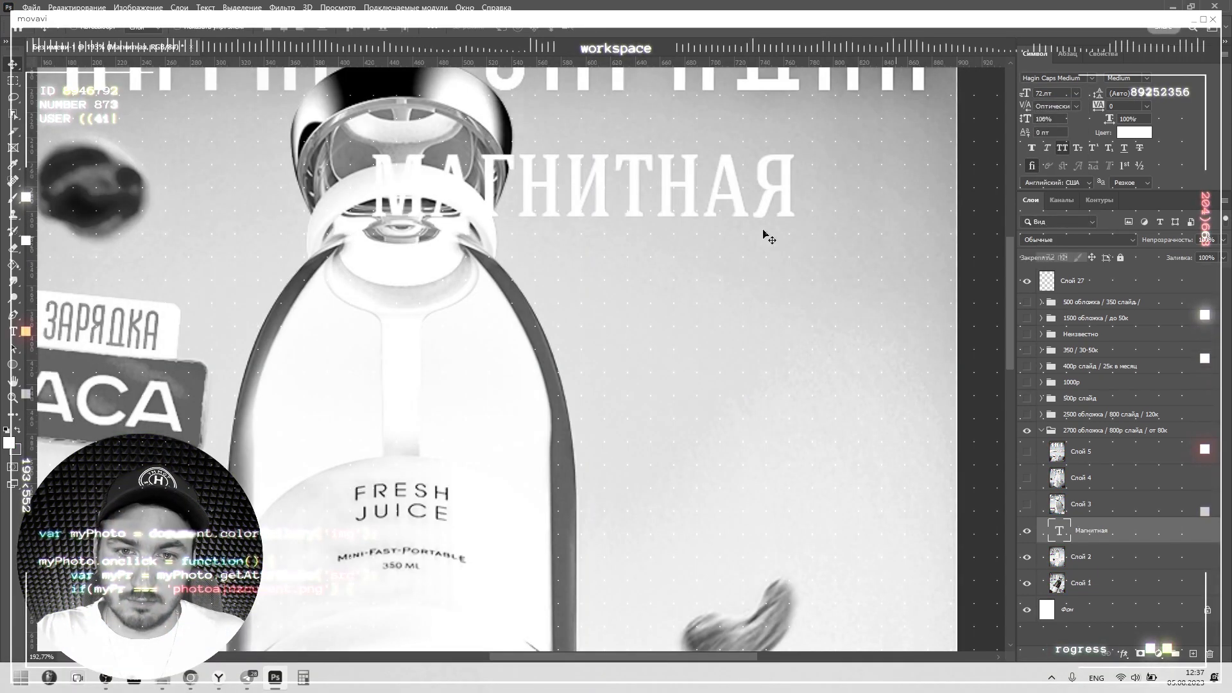
Step: Place the added text "Магнитная" beside the bottle's neck and compare its lettering with the slide's headline
drag(640, 246, 704, 244)
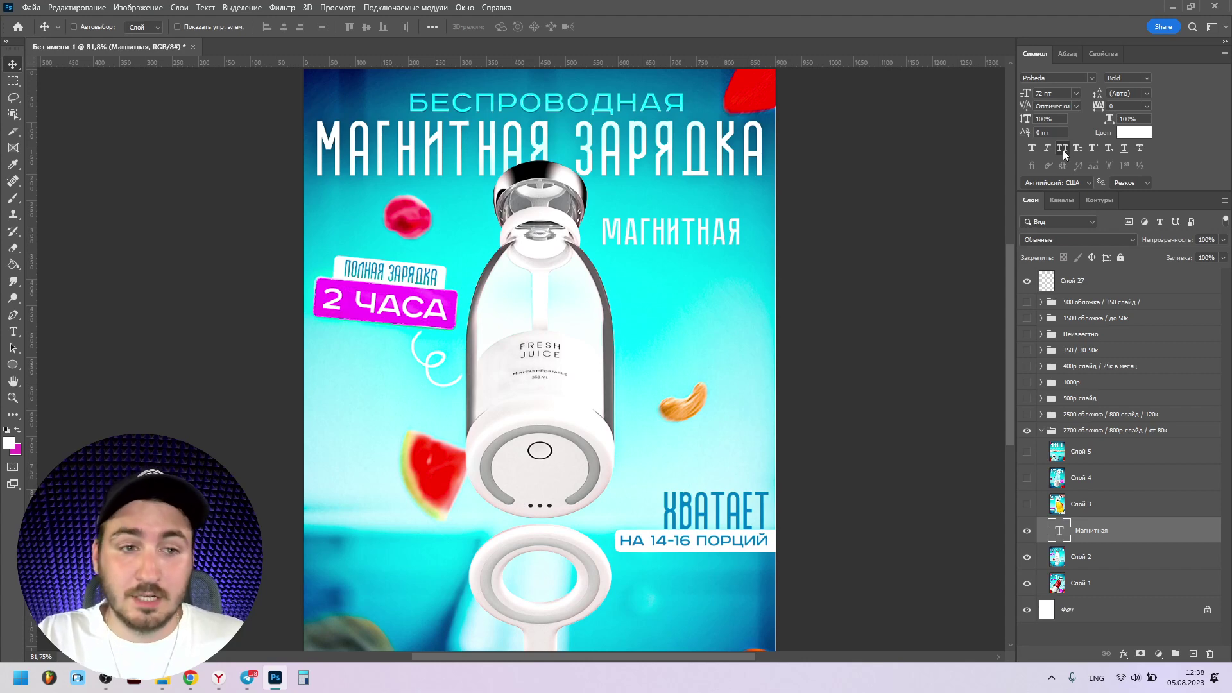
scroll(629, 266, up, 3)
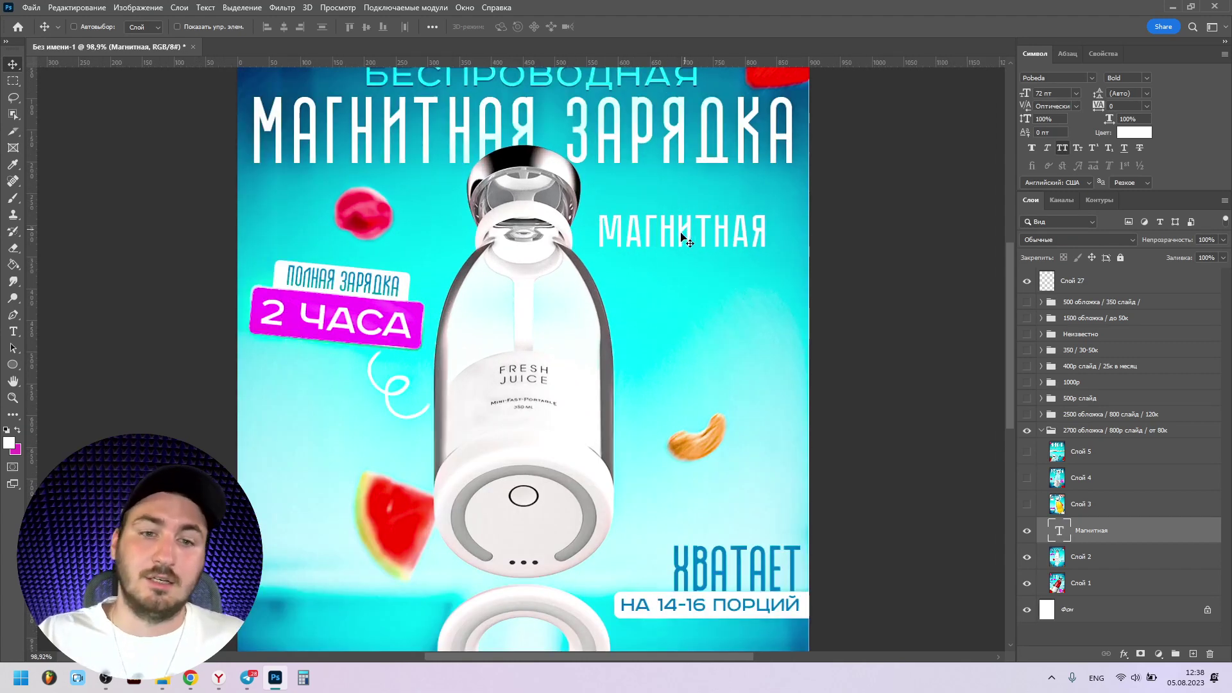
scroll(686, 268, down, 3)
scroll(686, 268, up, 3)
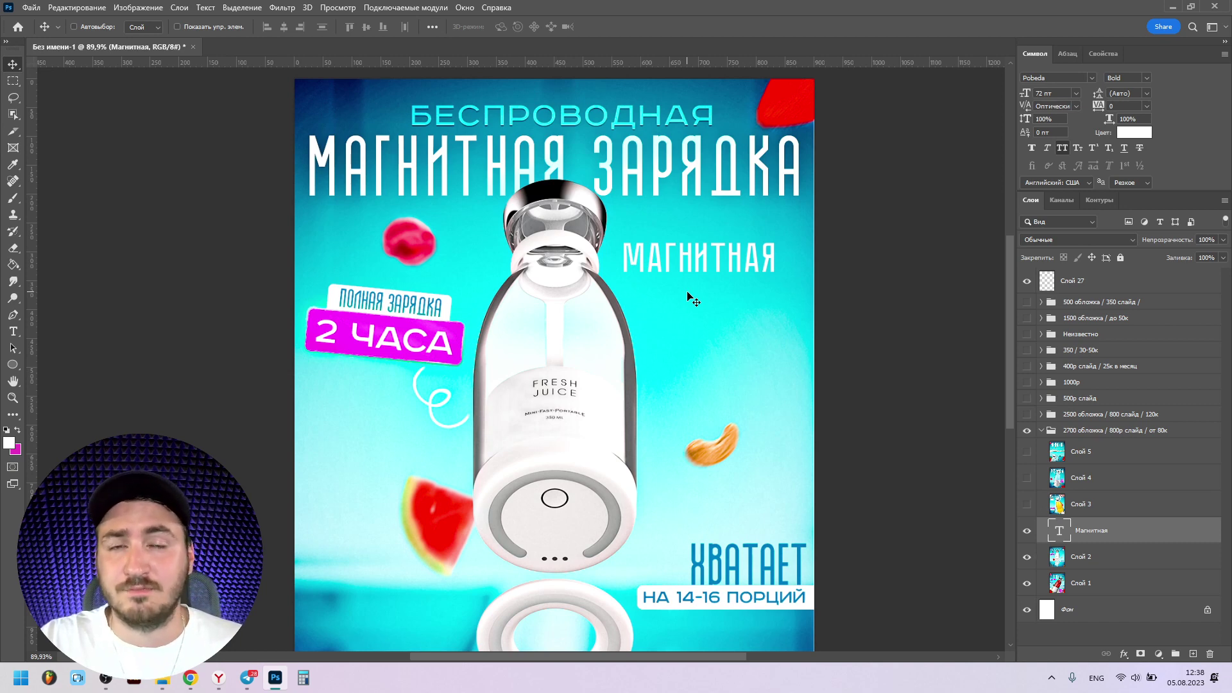
scroll(668, 286, down, 2)
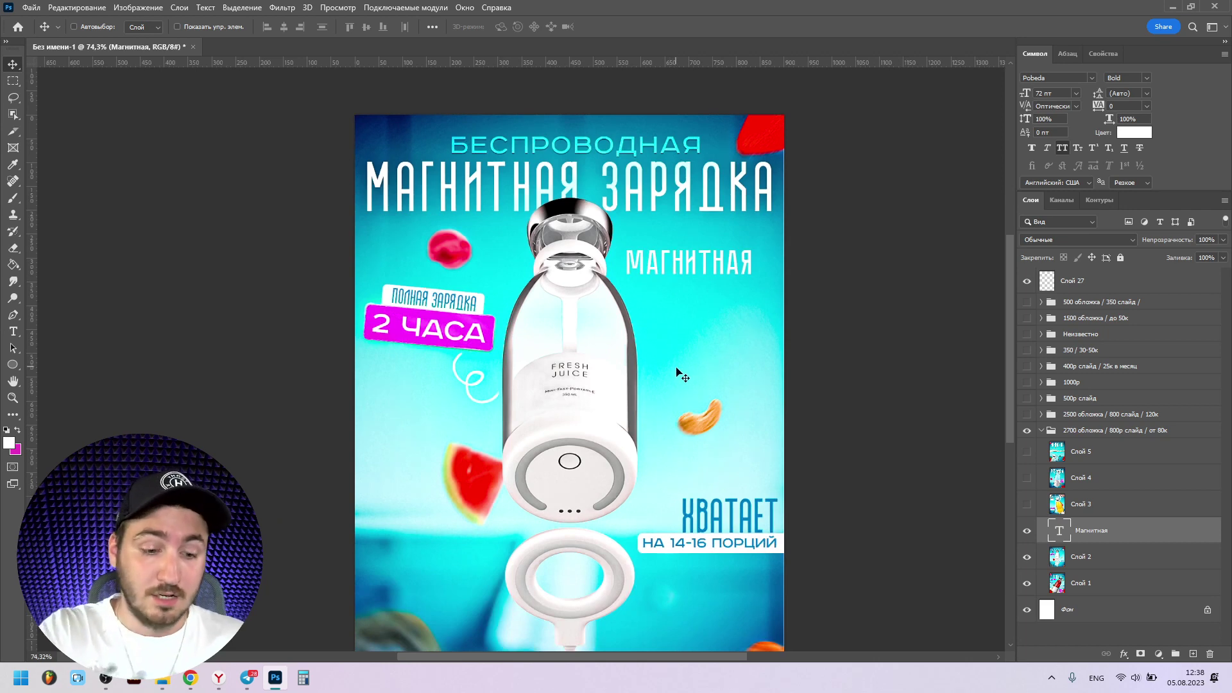
Step: Delete the text layer "Магнитная" from the magnetic charging slide
key(Delete)
scroll(681, 388, down, 2)
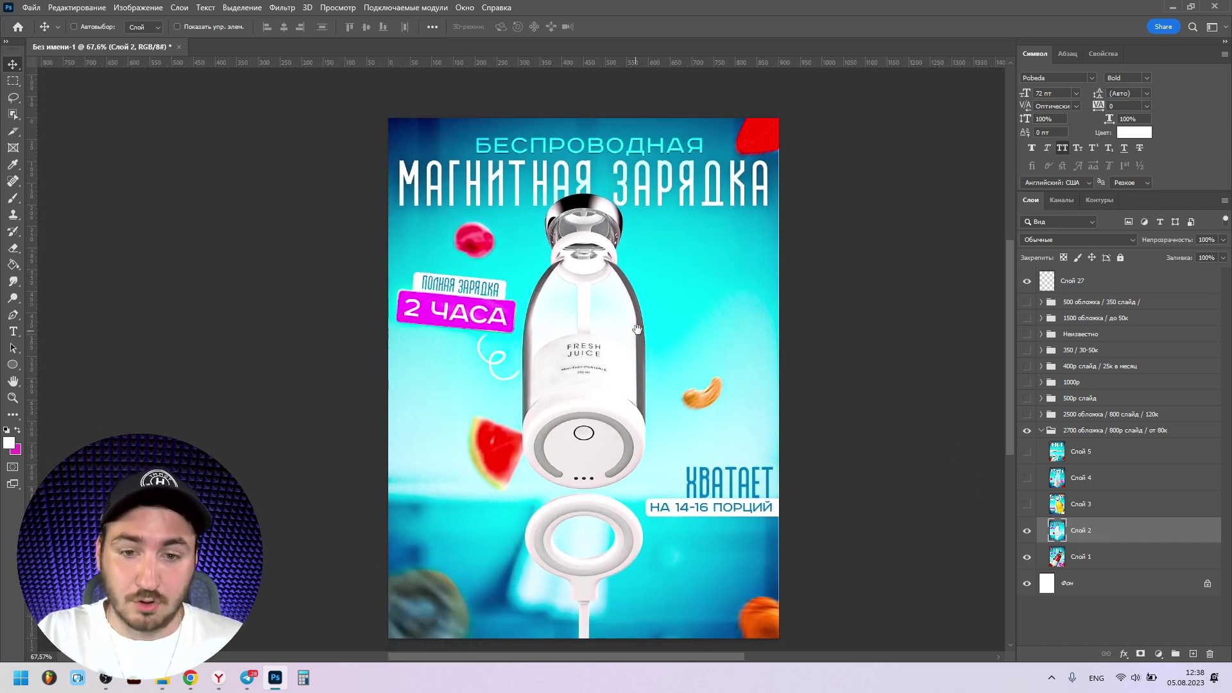
scroll(639, 334, up, 2)
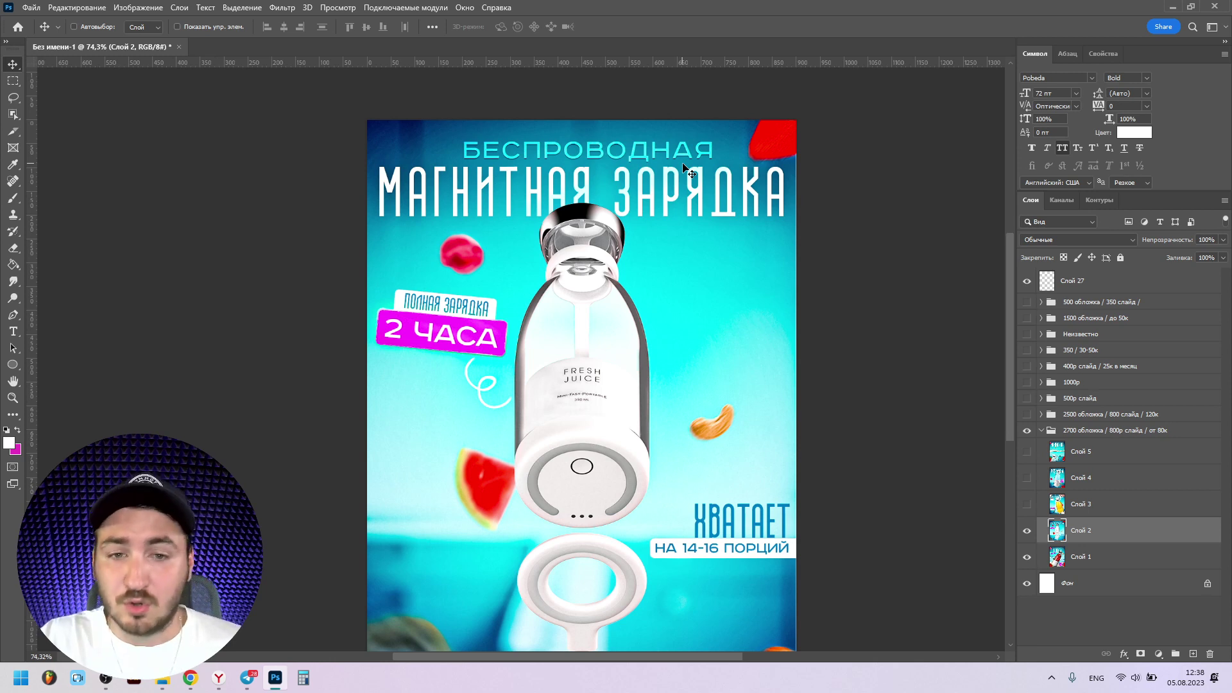
Step: Hide and show Слой 2 to compare the cover with the magnetic charging slide
click(1040, 430)
click(1027, 431)
click(1027, 430)
click(1041, 431)
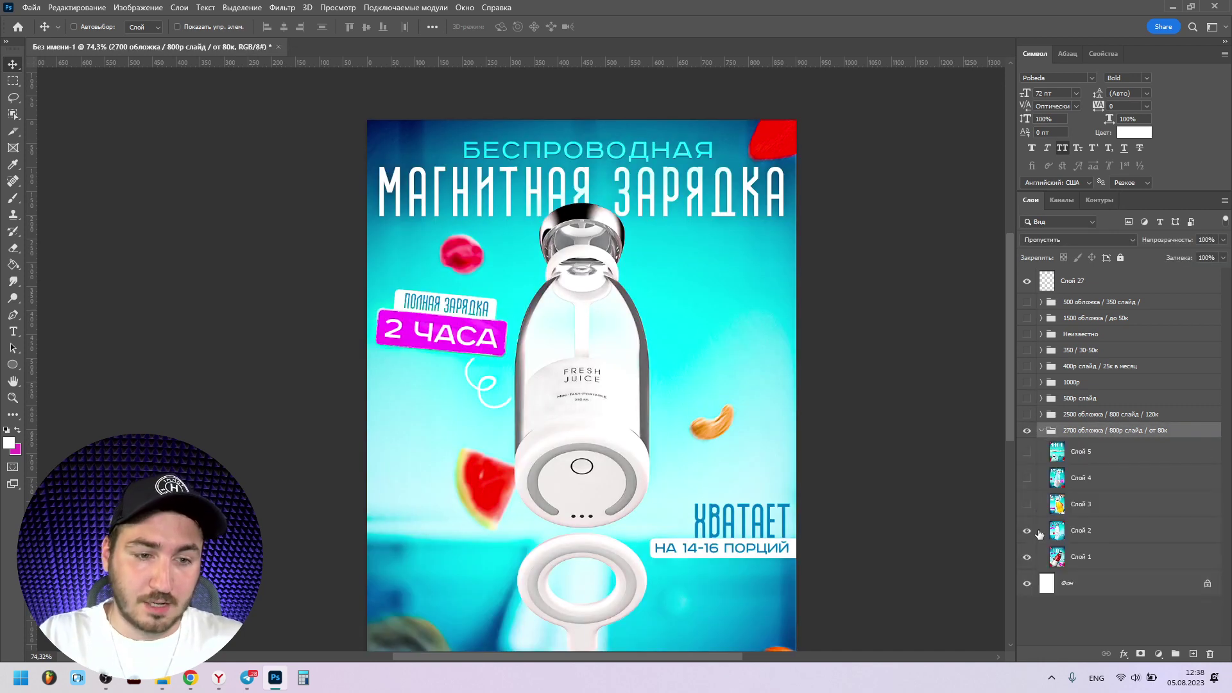
click(1039, 528)
click(1027, 533)
scroll(697, 339, down, 1)
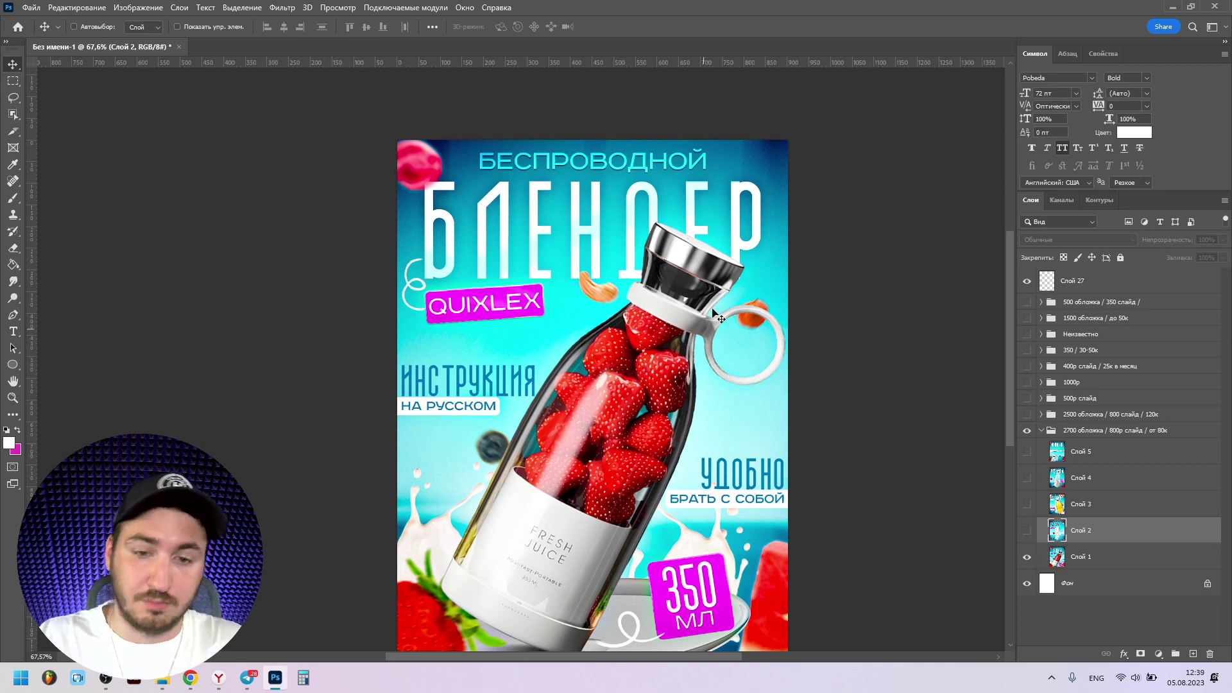
click(1026, 531)
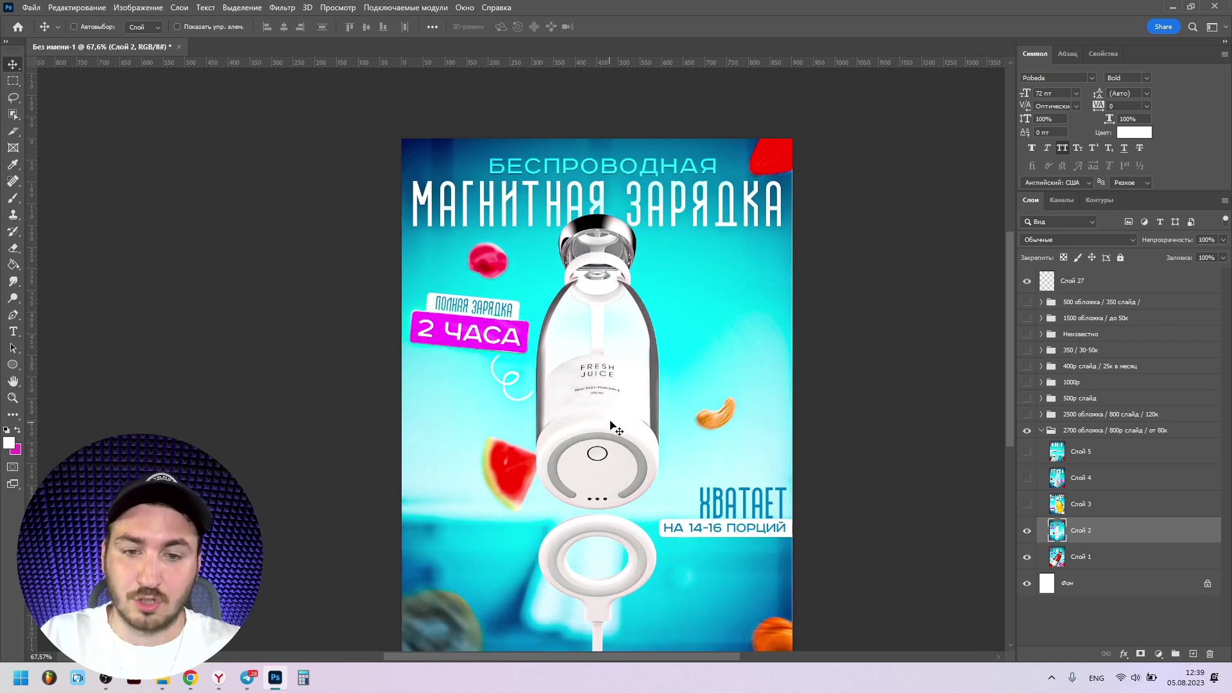
Step: Brush a rough white outline on Слой 27 in the empty area to the right of the bottle's neck
scroll(613, 375, down, 1)
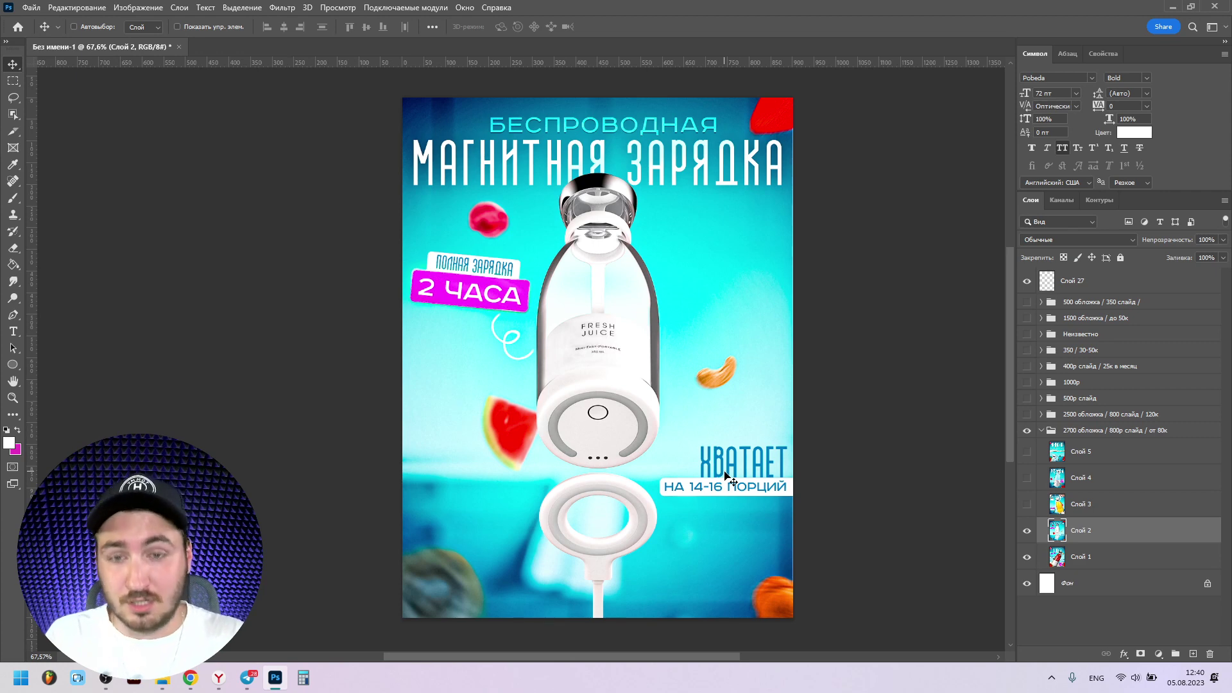
scroll(726, 475, up, 3)
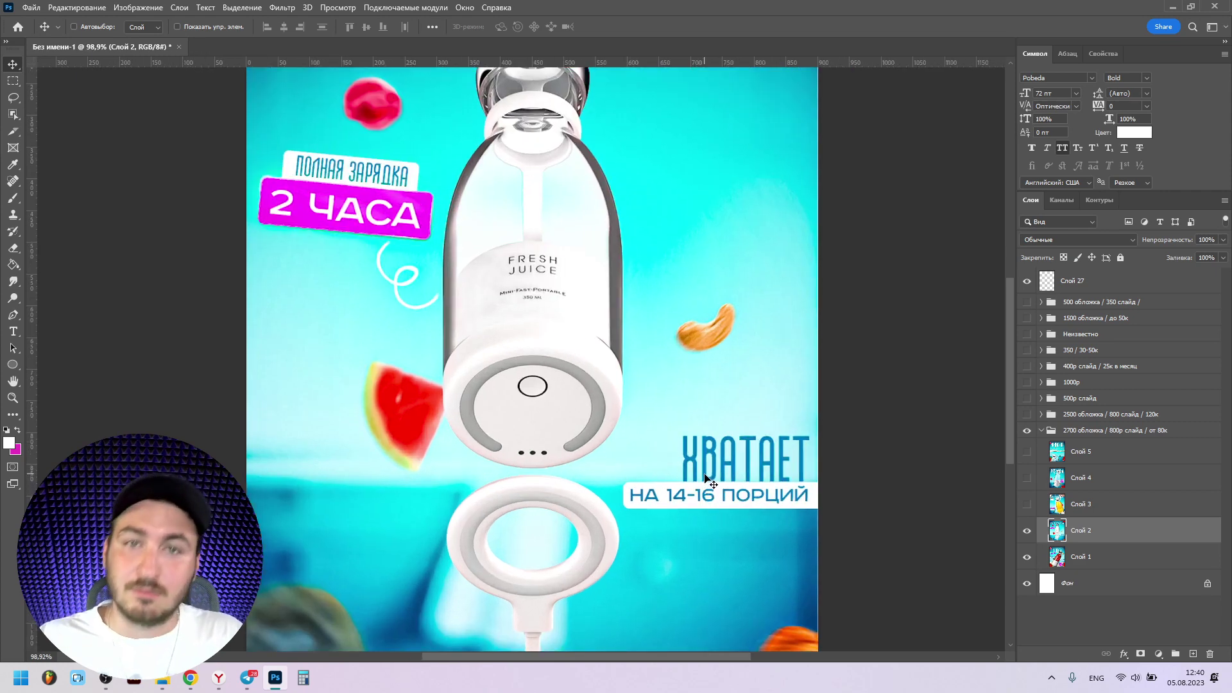
scroll(731, 476, down, 3)
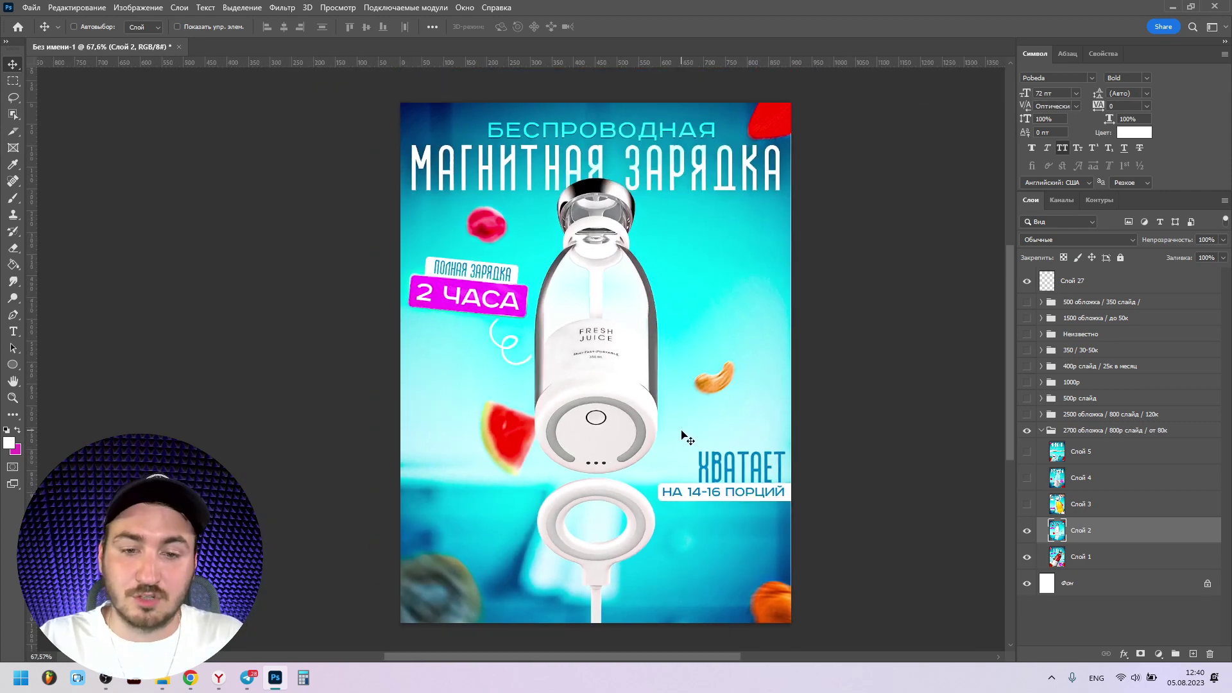
click(1096, 449)
click(1067, 285)
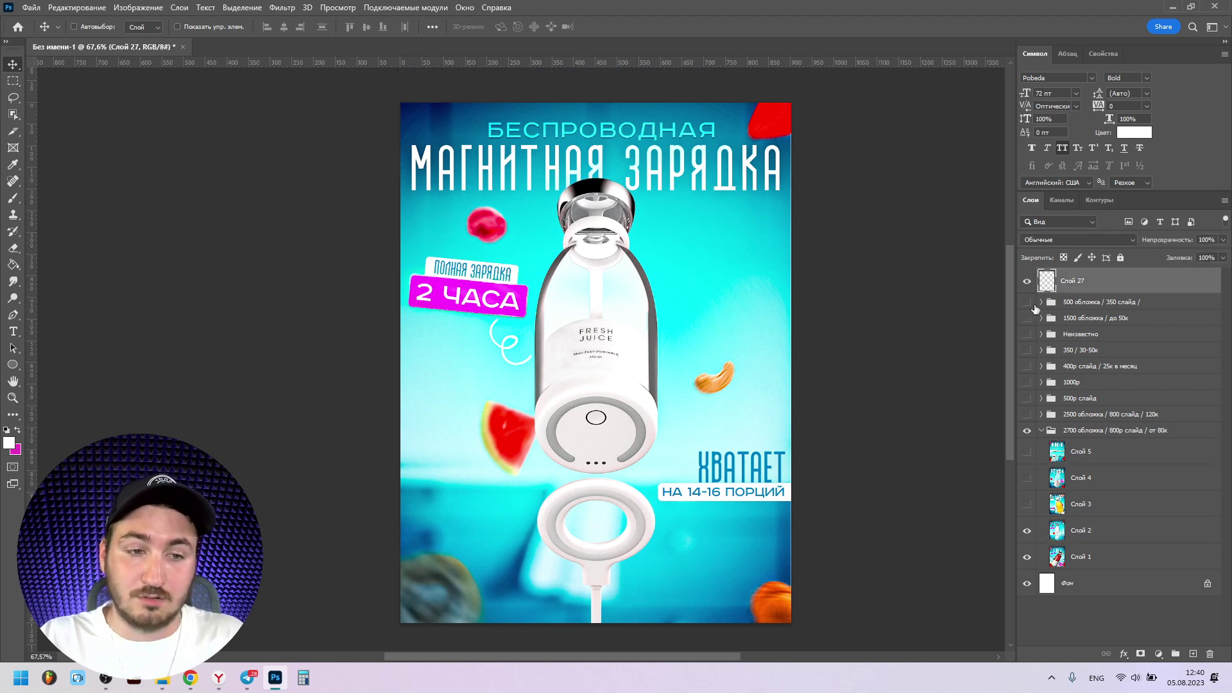
click(13, 198)
drag(695, 220, 690, 226)
drag(467, 378, 463, 514)
key(ctrl+z)
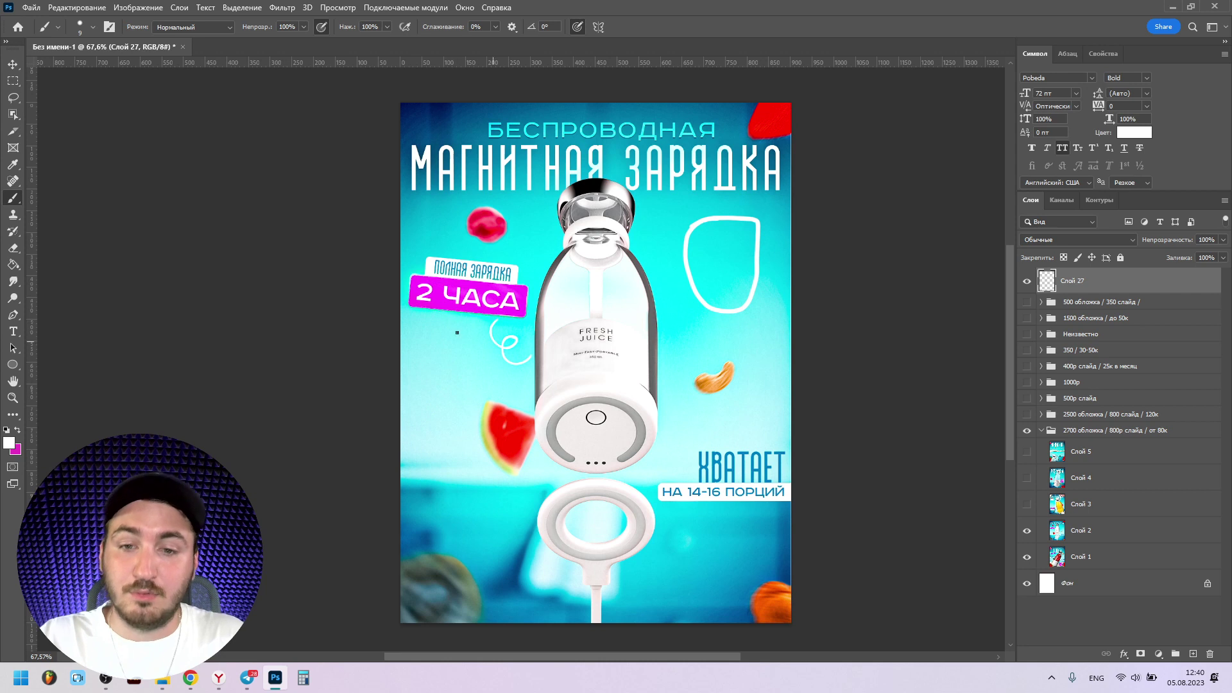
Step: Handwrite an enlarged "2" caption over the charging badge and "14-16" above the "Хватает" text in white
mouse_move(432, 250)
mouse_down()
mouse_move(416, 349)
mouse_move(495, 363)
mouse_up()
drag(491, 369, 528, 358)
mouse_move(413, 398)
mouse_down()
mouse_move(420, 424)
mouse_move(481, 398)
mouse_up()
drag(432, 440, 469, 457)
mouse_move(678, 374)
mouse_down()
mouse_move(674, 436)
mouse_move(724, 410)
mouse_up()
mouse_move(721, 389)
mouse_down()
mouse_move(719, 435)
mouse_move(739, 414)
mouse_up()
drag(773, 370, 775, 428)
key(ctrl+z)
key(ctrl+z)
mouse_move(756, 366)
mouse_down()
mouse_move(754, 448)
mouse_move(778, 430)
mouse_up()
drag(672, 458, 732, 475)
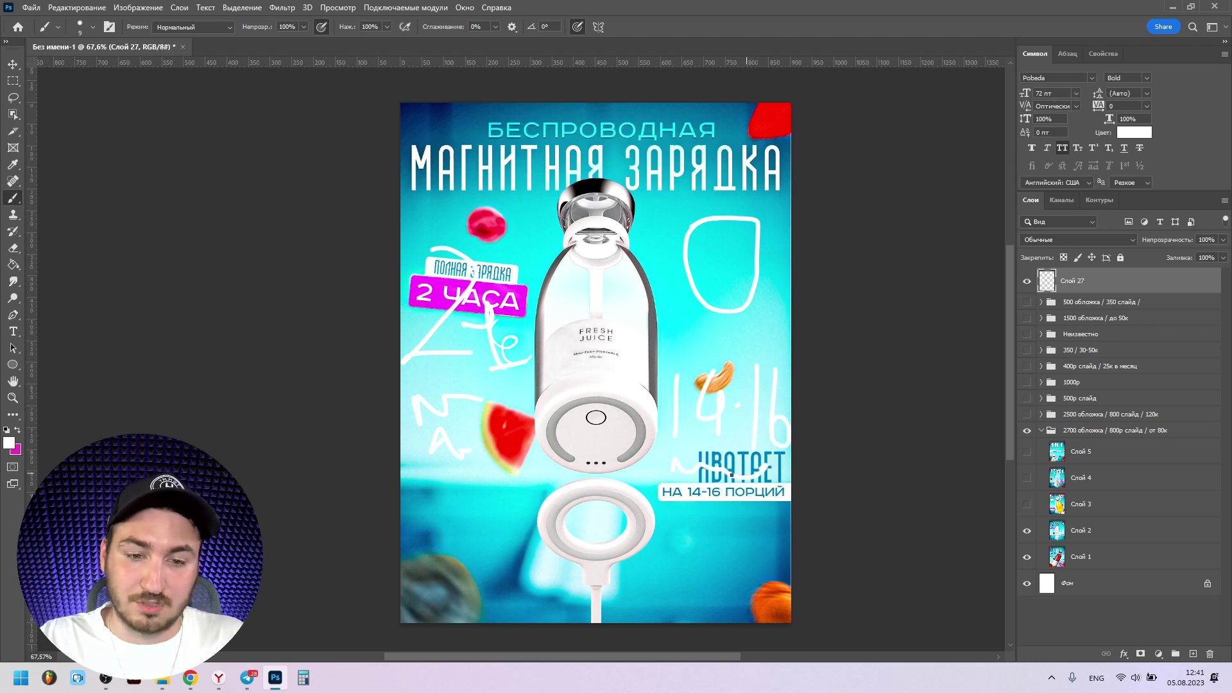
Step: Undo the handwritten white strokes around the "Хватает" text and the charging badge
key(ctrl+z)
key(ctrl+z)
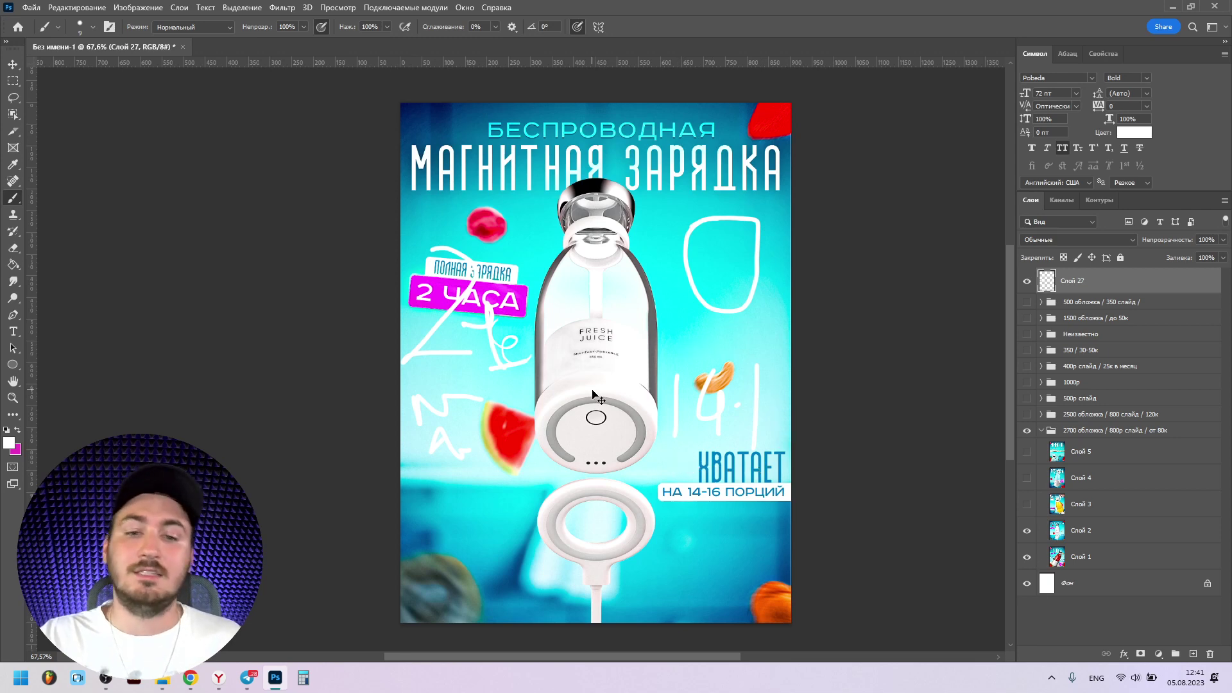
key(ctrl+z)
key(ctrl+z)
key(ctrl+z)
key(ctrl+z)
key(ctrl+z)
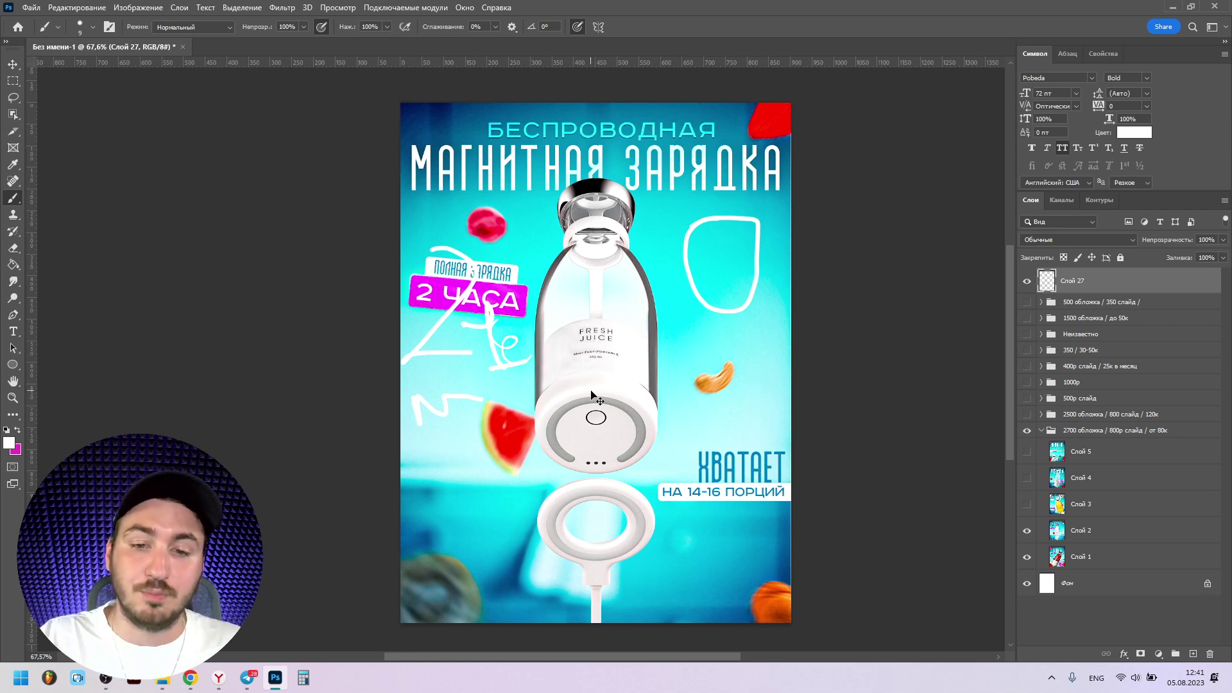
key(ctrl+z)
key(ctrl+z)
key(ctrl+z)
key(ctrl+z)
key(ctrl+z)
key(ctrl+z)
key(ctrl+z)
key(ctrl+shift+z)
Step: Mark the "Полная зарядка 2 часа" badge with white strokes and undo the last two strokes
drag(429, 237, 525, 242)
mouse_move(421, 299)
mouse_down()
mouse_move(490, 286)
mouse_move(429, 347)
mouse_move(506, 329)
mouse_up()
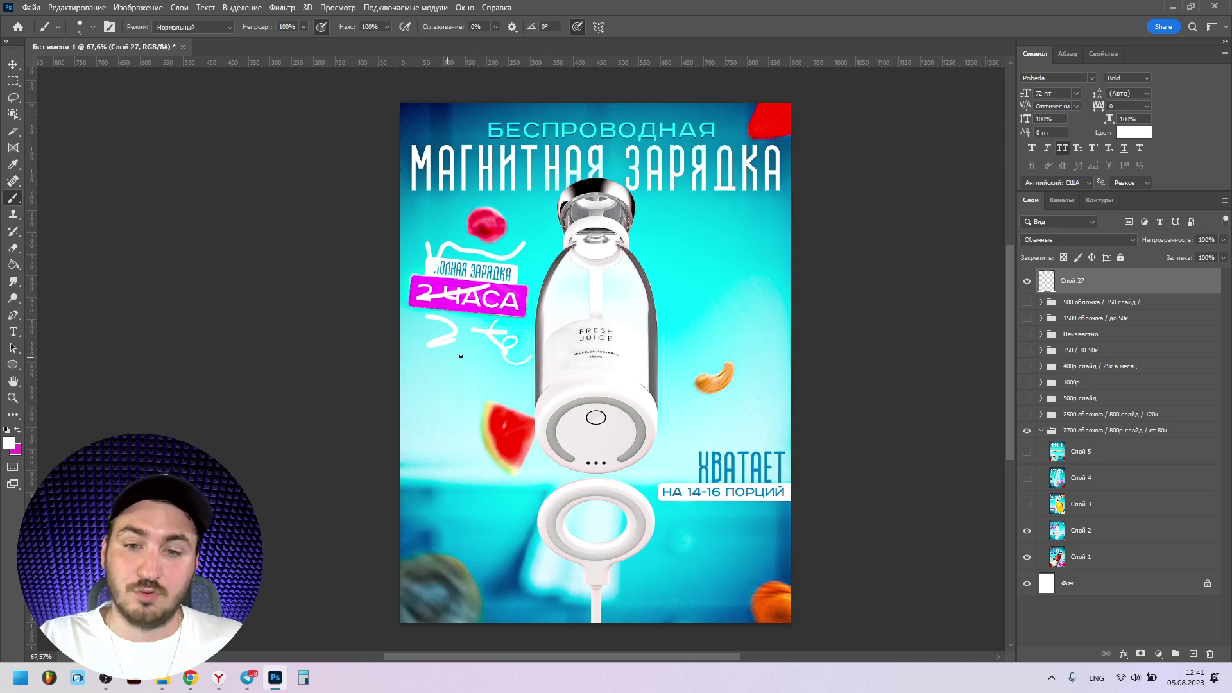
key(ctrl+z)
key(ctrl+z)
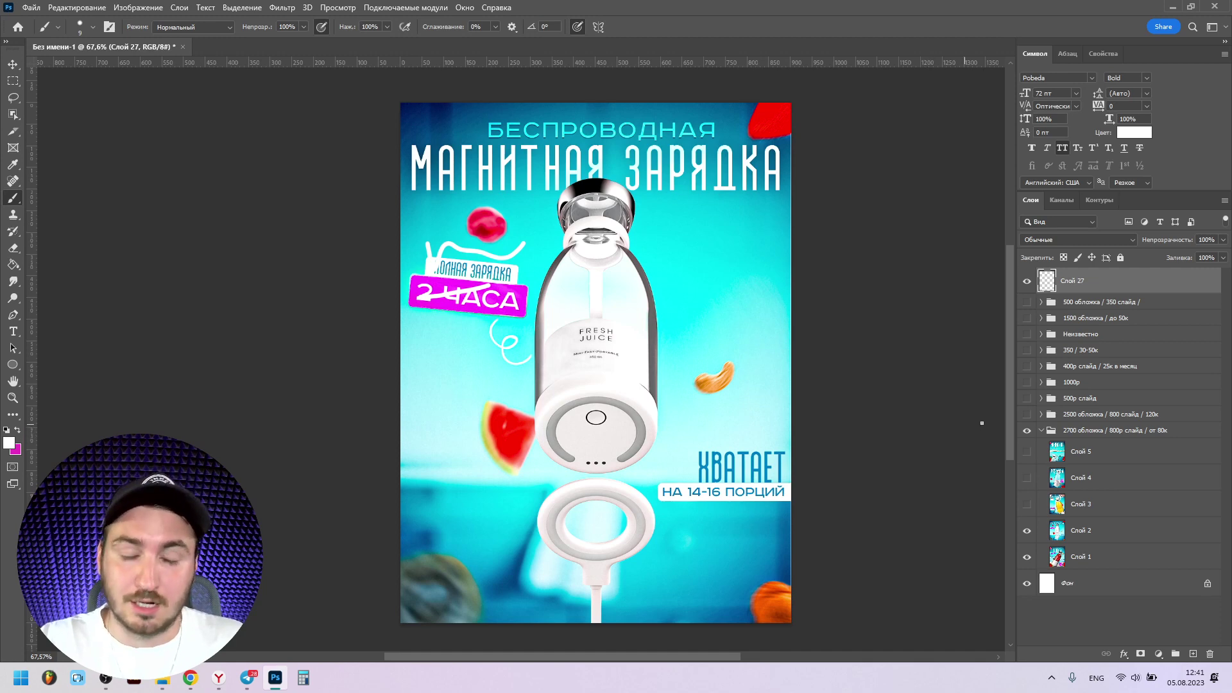
Step: Show Слой 3 with the yellow juice slide and replace the scribbled Слой 27 with a new empty layer
click(1028, 505)
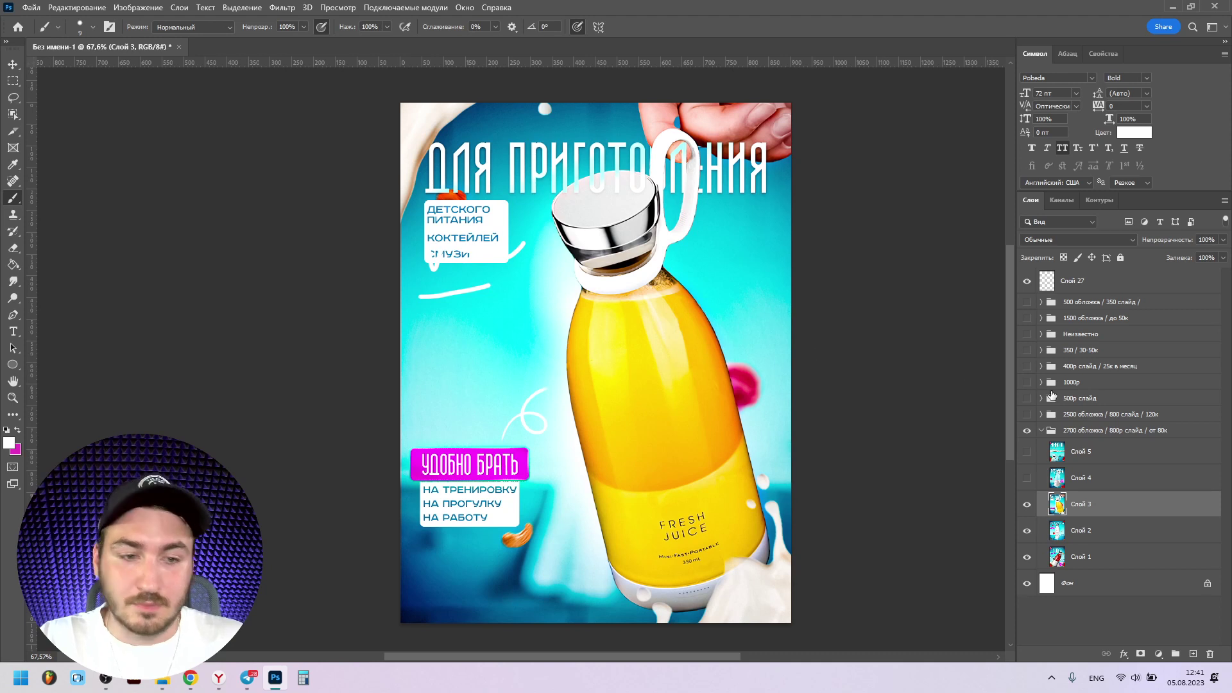
click(1070, 287)
key(Delete)
click(1193, 654)
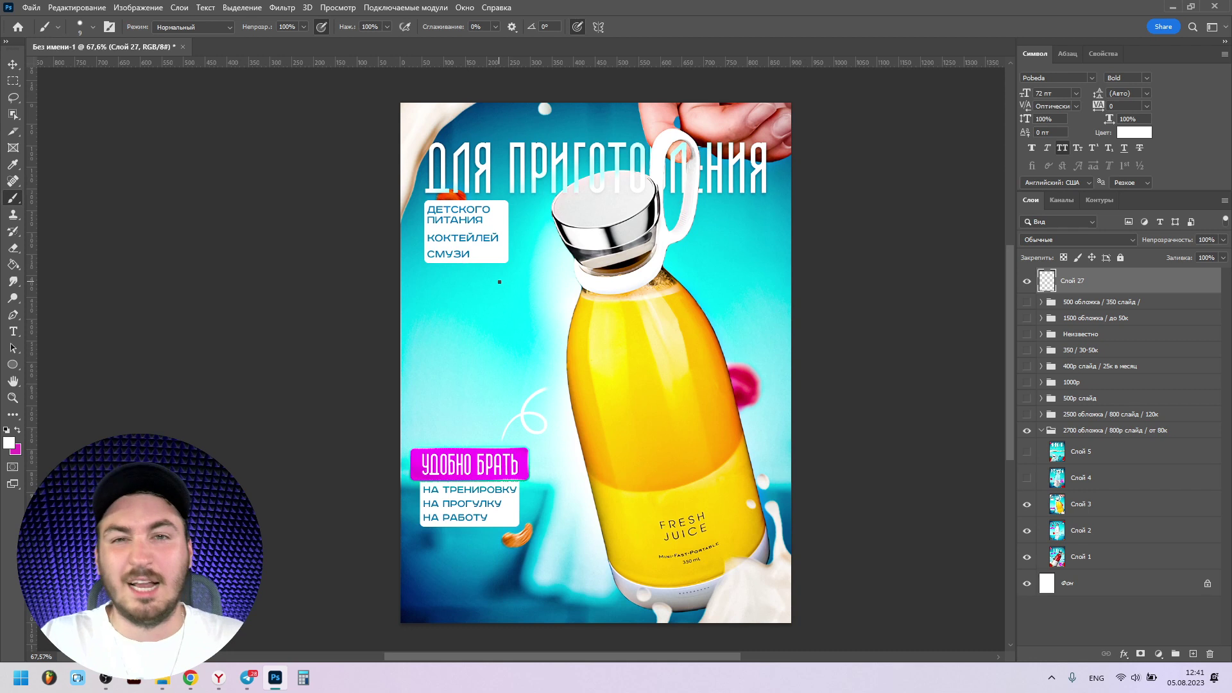
Step: Sketch white strokes below the "Детского питания / Коктейлей / Смузи" list and undo them
mouse_move(438, 279)
mouse_down()
mouse_move(434, 308)
mouse_move(508, 311)
mouse_up()
mouse_move(453, 331)
mouse_down()
mouse_move(429, 350)
mouse_move(449, 334)
mouse_up()
mouse_move(429, 372)
mouse_down()
mouse_move(512, 375)
mouse_move(428, 402)
mouse_move(453, 392)
mouse_up()
drag(431, 419, 543, 429)
key(ctrl+z)
key(ctrl+z)
key(ctrl+z)
key(ctrl+z)
key(ctrl+z)
key(ctrl+z)
drag(444, 270, 468, 415)
key(ctrl+z)
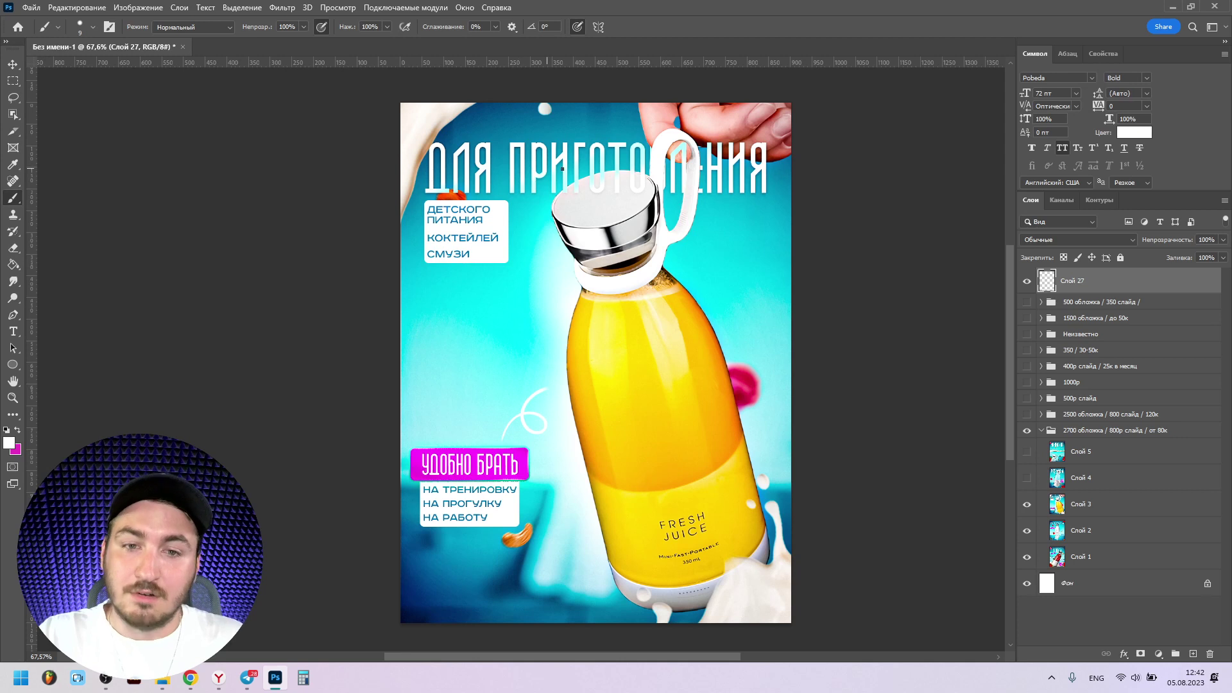
Step: Paint white strokes over the bottle's cap and the headline above it, and undo them
mouse_move(594, 226)
alt+mouse_down()
mouse_move(634, 248)
mouse_move(798, 248)
alt+mouse_up()
mouse_move(609, 199)
mouse_down()
mouse_move(632, 184)
mouse_move(673, 206)
mouse_up()
key(ctrl+z)
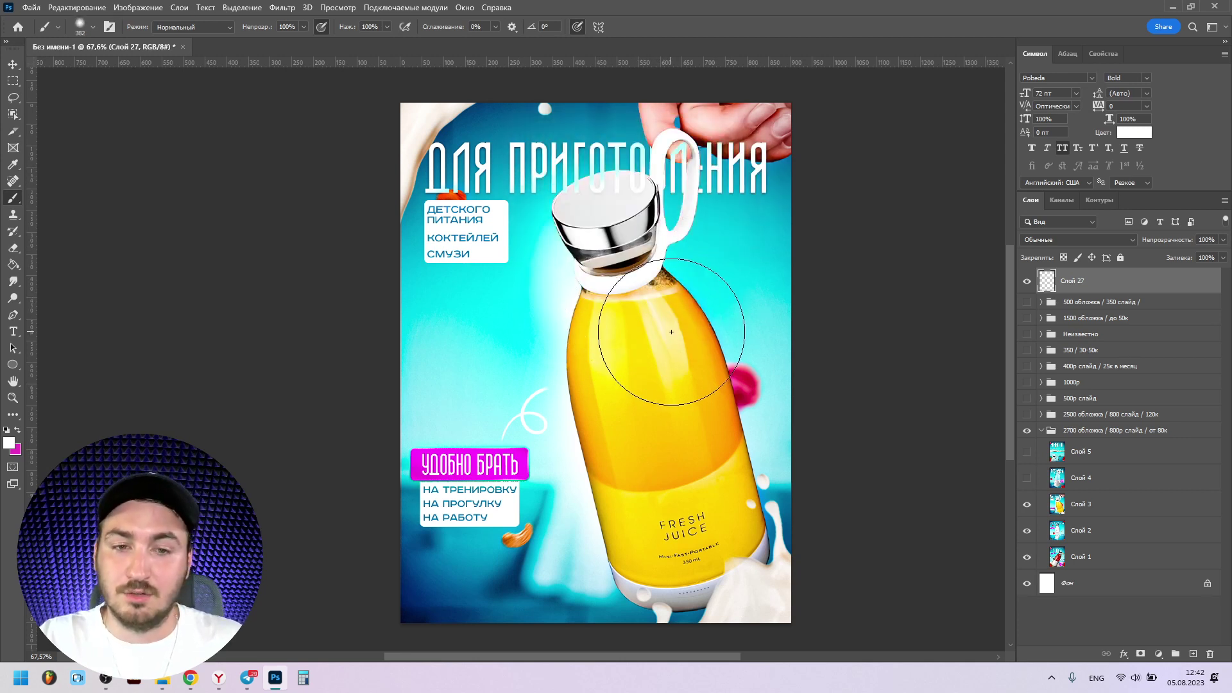
alt+drag(676, 187, 589, 306)
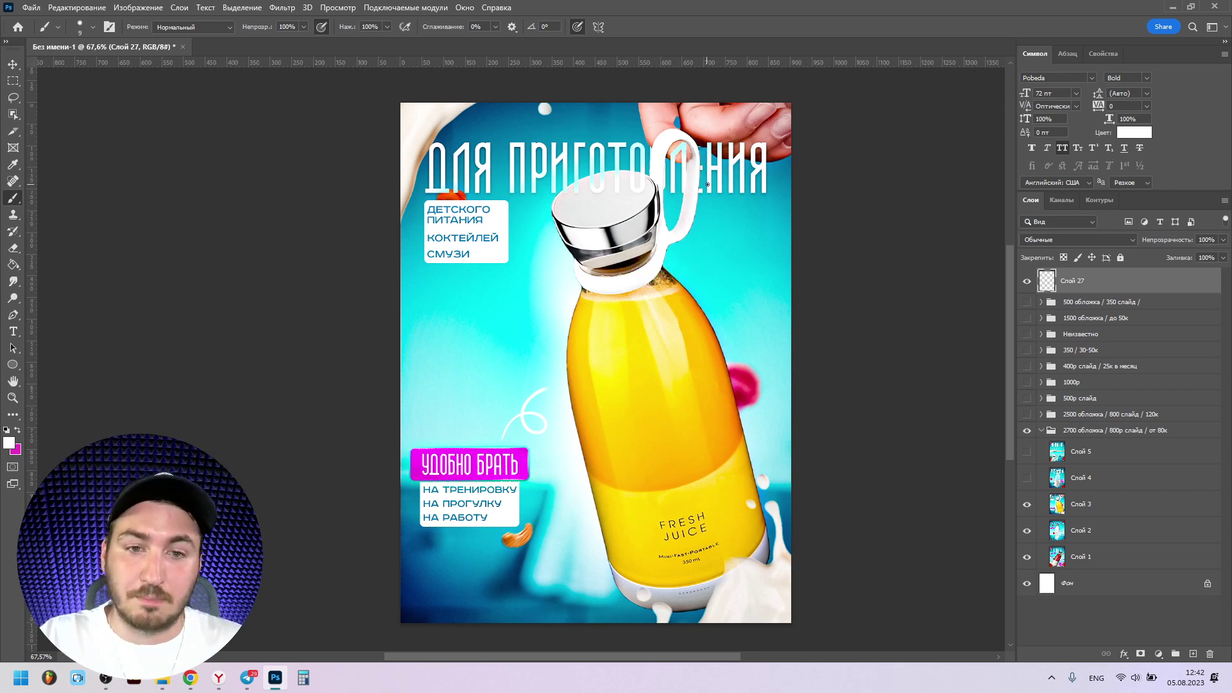
scroll(707, 184, up, 3)
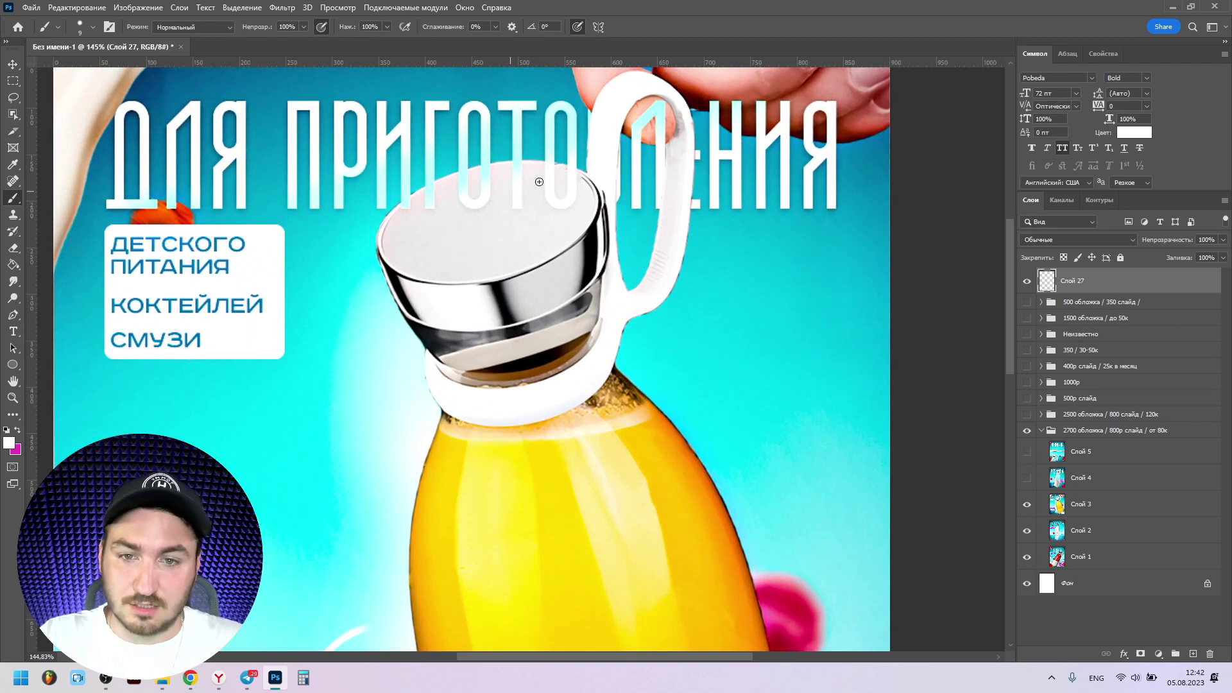
mouse_move(559, 106)
mouse_down()
mouse_move(546, 223)
mouse_move(495, 146)
mouse_up()
key(ctrl+z)
Step: Set the foreground color to ff0000
click(9, 442)
text(ff0000)
key(Return)
Step: Mark the headline letters around the bottle's handle with red strokes and undo them
drag(574, 97, 555, 70)
mouse_move(727, 96)
mouse_down()
mouse_move(625, 173)
mouse_move(835, 199)
mouse_up()
key(ctrl+z)
drag(691, 97, 714, 227)
key(ctrl+z)
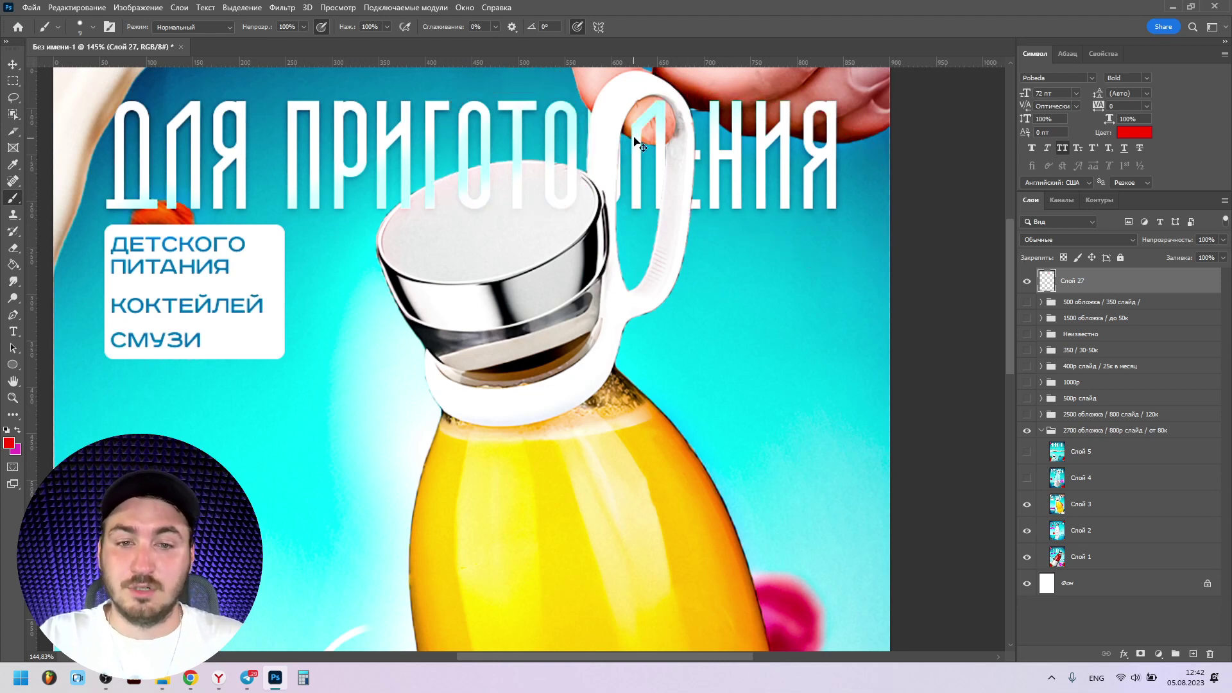
Step: Mark the "Детского питания" list and the "Удобно брать" block with red strokes and undo them
scroll(604, 184, down, 5)
scroll(604, 184, up, 1)
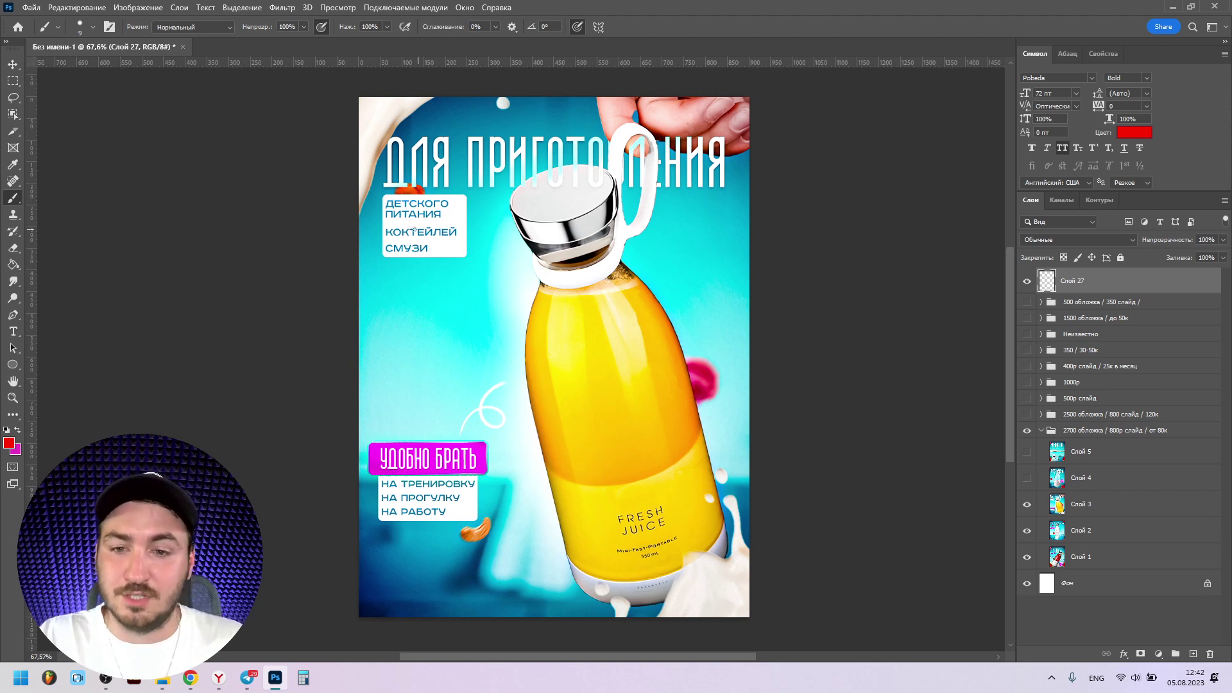
drag(431, 203, 417, 193)
key(ctrl+z)
drag(412, 283, 433, 250)
key(ctrl+z)
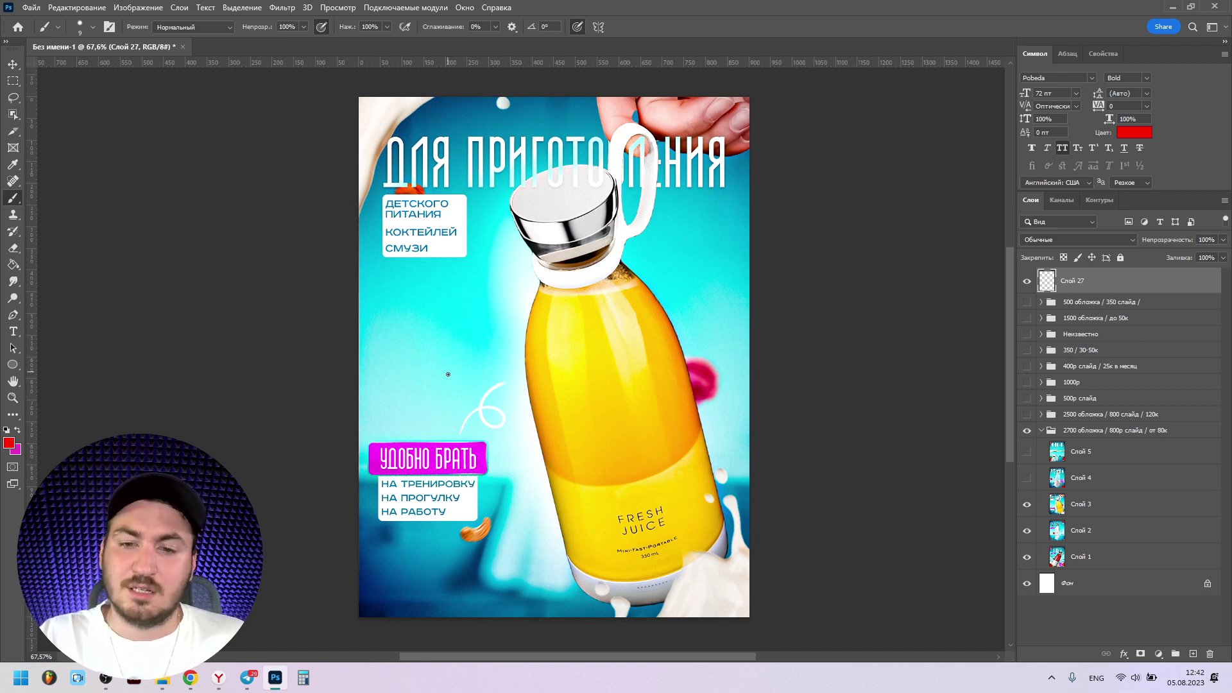
mouse_move(447, 354)
mouse_down()
mouse_move(431, 434)
mouse_move(413, 373)
mouse_up()
mouse_move(472, 449)
mouse_down()
mouse_move(443, 467)
mouse_move(517, 533)
mouse_move(477, 516)
mouse_up()
key(ctrl+z)
key(ctrl+z)
key(ctrl+z)
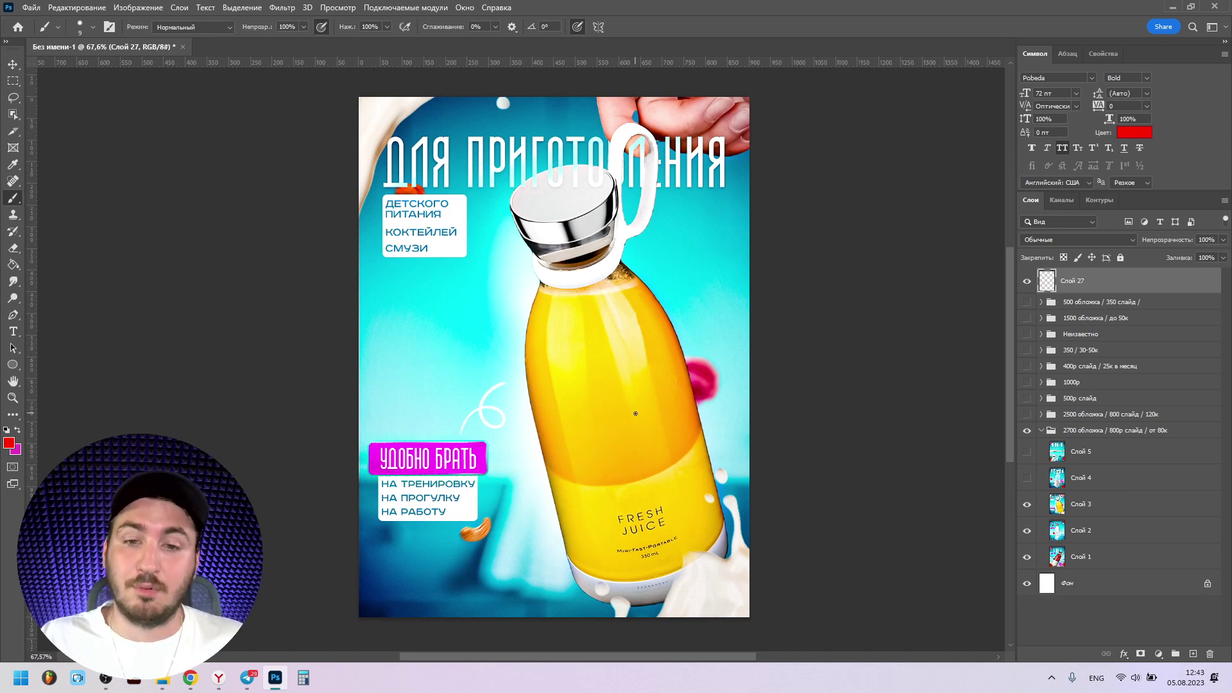
Step: Draw red circles with underlines around the upper list and the "Удобно брать" block as an alternative layout
mouse_move(396, 205)
mouse_down()
mouse_move(379, 211)
mouse_move(392, 236)
mouse_move(491, 213)
mouse_up()
key(ctrl+z)
key(ctrl+z)
mouse_move(437, 268)
mouse_down()
mouse_move(478, 321)
mouse_move(442, 276)
mouse_up()
drag(392, 254, 518, 257)
drag(431, 341, 510, 340)
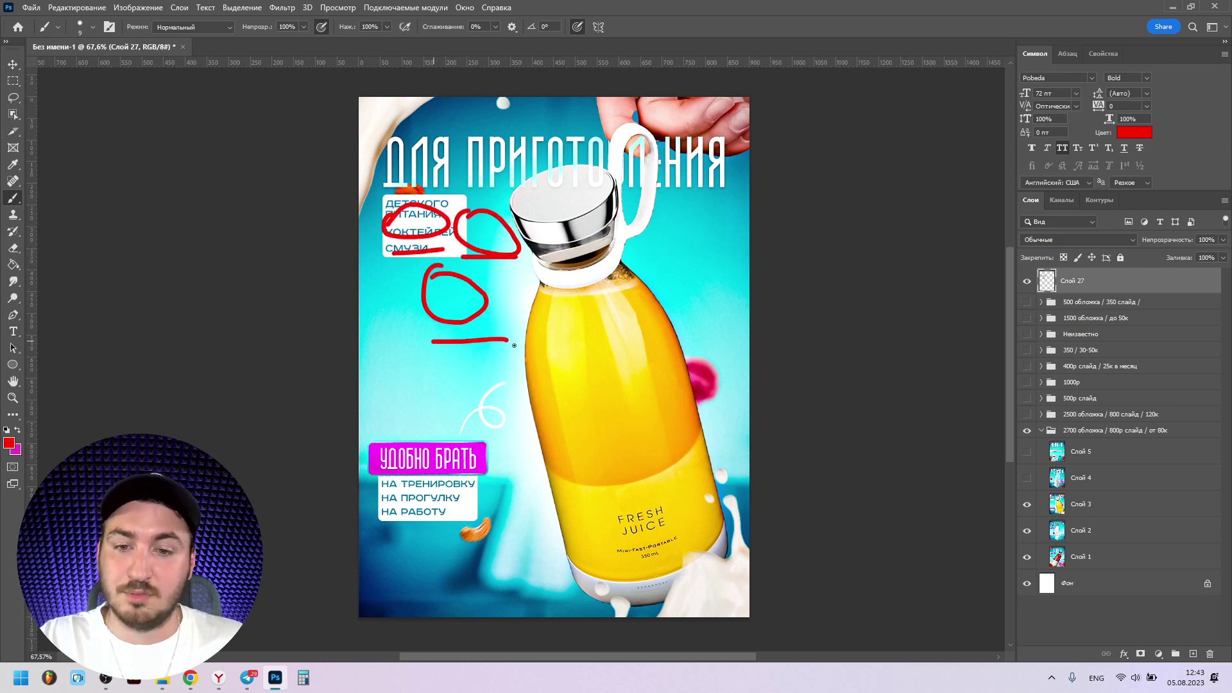
mouse_move(426, 393)
mouse_down()
mouse_move(395, 396)
mouse_move(418, 385)
mouse_up()
mouse_move(488, 469)
mouse_down()
mouse_move(450, 494)
mouse_move(497, 472)
mouse_up()
mouse_move(518, 525)
mouse_down()
mouse_move(507, 568)
mouse_move(539, 533)
mouse_up()
click(370, 437)
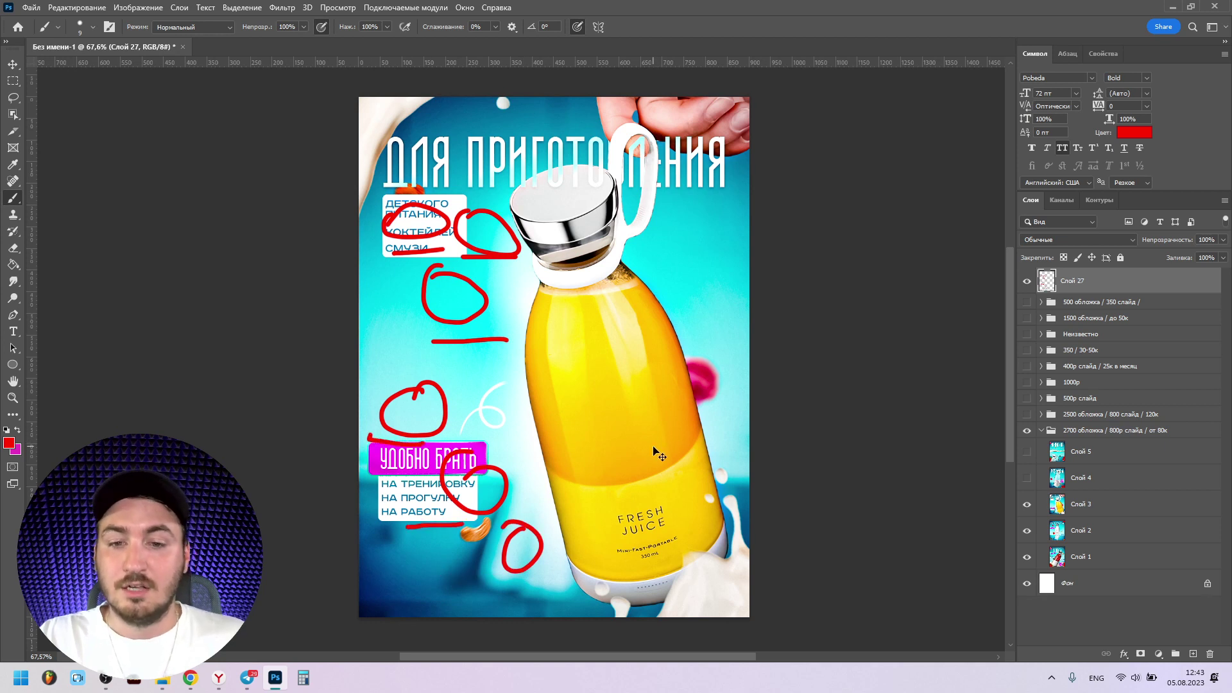
Step: Undo the red circles and underlines around the two text blocks
key(ctrl+z)
key(ctrl+z)
key(ctrl+z)
key(ctrl+z)
key(ctrl+z)
key(ctrl+z)
key(ctrl+z)
key(ctrl+z)
key(ctrl+z)
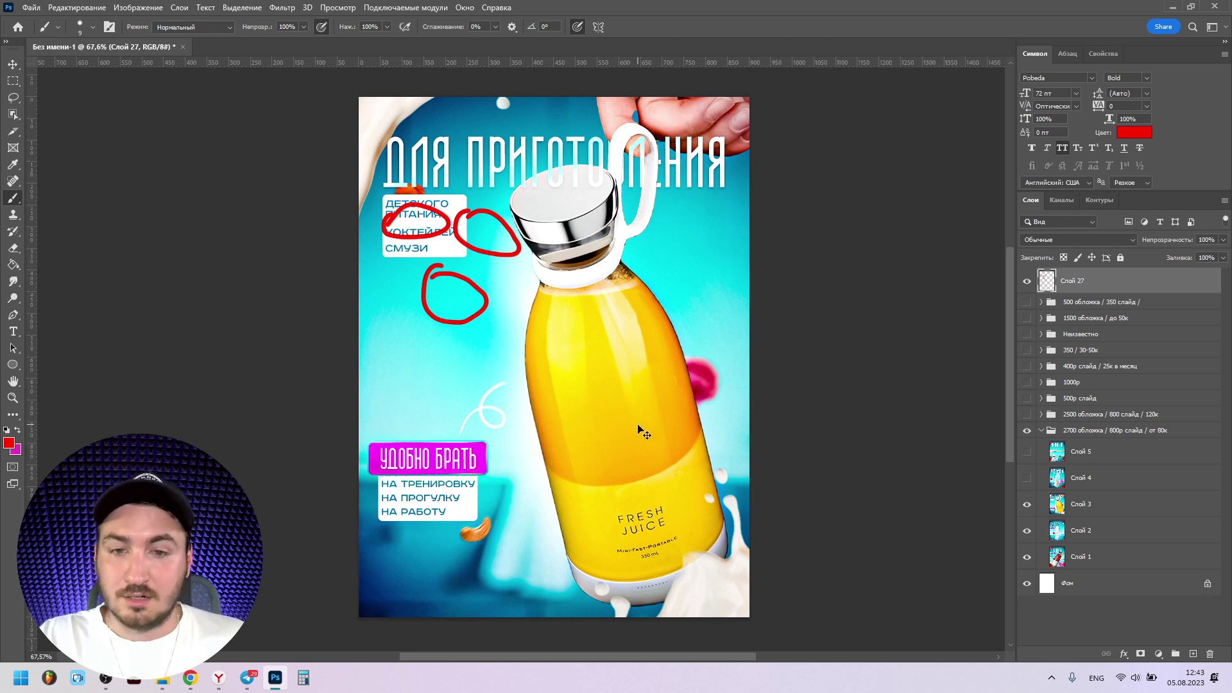
key(ctrl+z)
Step: Draw large red curves over the bottle, the area beside its neck and the "Удобно брать" block, and undo them
mouse_move(463, 215)
mouse_down()
mouse_move(670, 360)
mouse_move(494, 206)
mouse_up()
drag(655, 241, 600, 240)
drag(418, 429, 427, 428)
drag(397, 479, 364, 440)
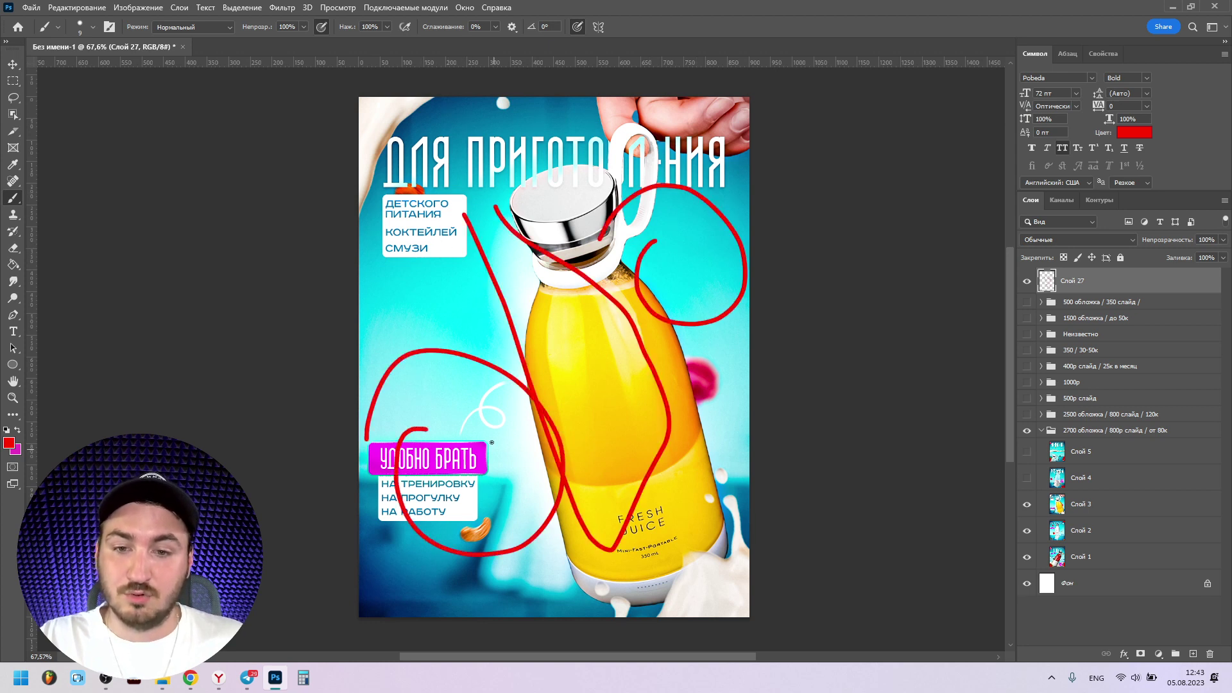
key(ctrl+z)
key(ctrl+z)
key(ctrl+z)
key(ctrl+z)
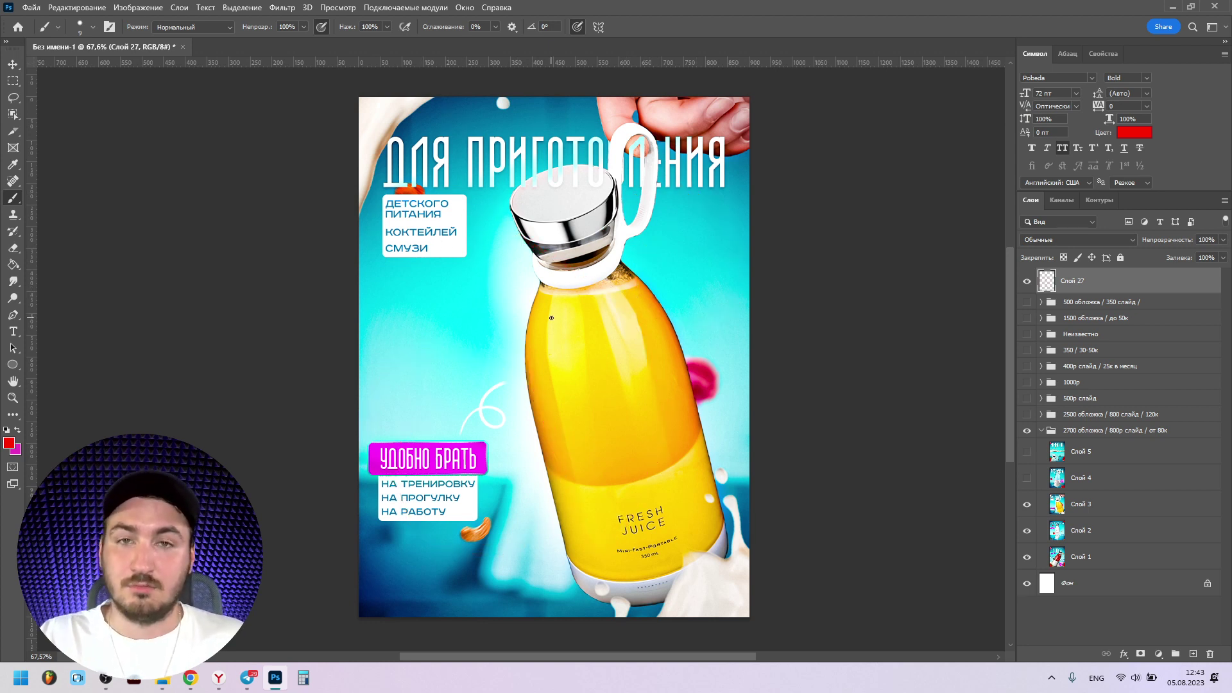
Step: Show Слой 4 with the product dimensions slide
click(1009, 470)
click(1026, 478)
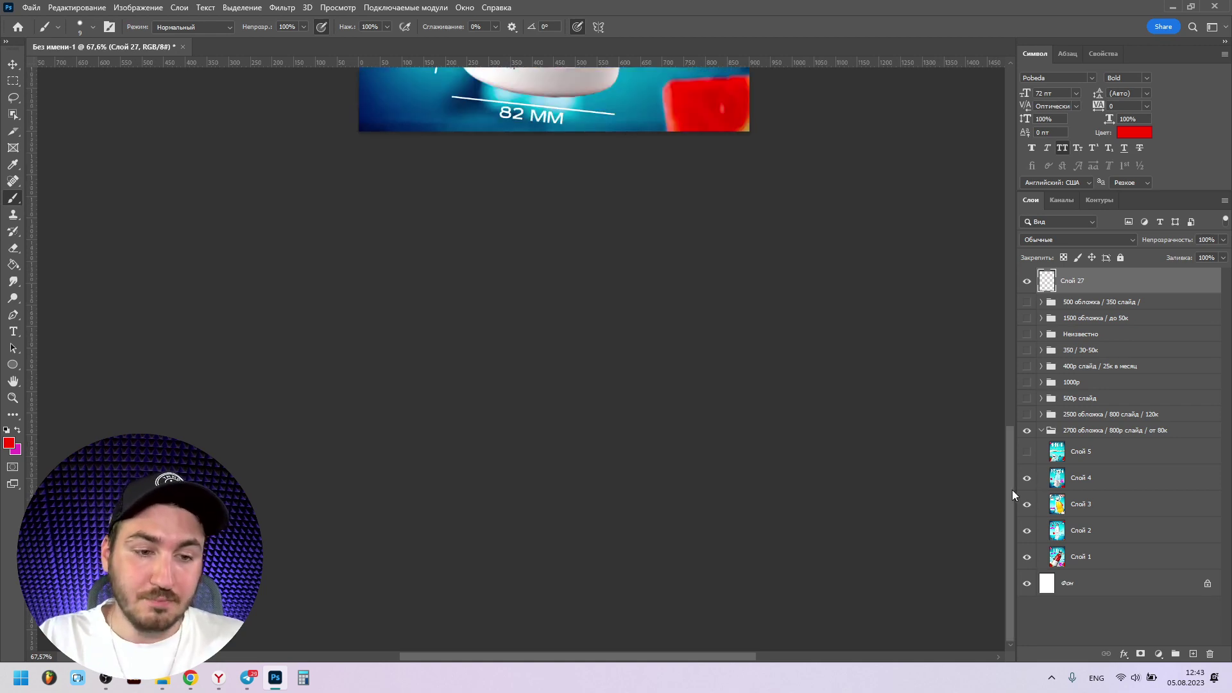
Step: Draw temporary red strokes from the bottle cap across the title and down toward the "218 ММ" label, and undo them
drag(1011, 490, 999, 309)
scroll(772, 305, down, 1)
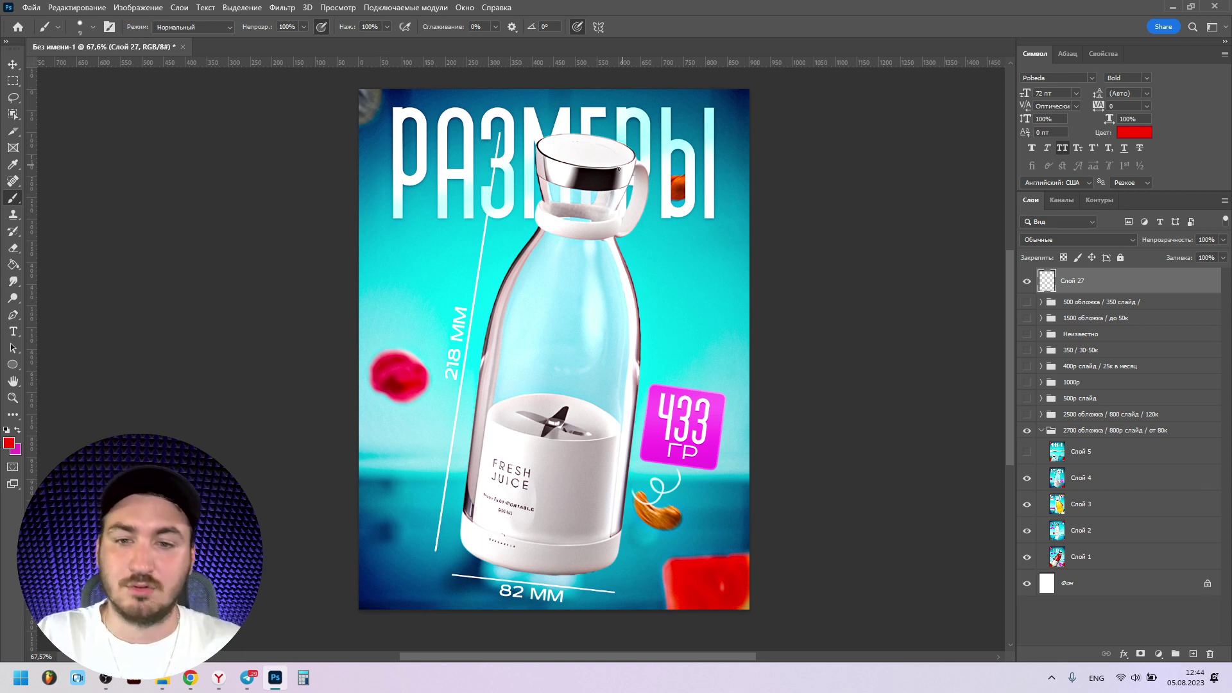
drag(628, 174, 361, 133)
key(ctrl+z)
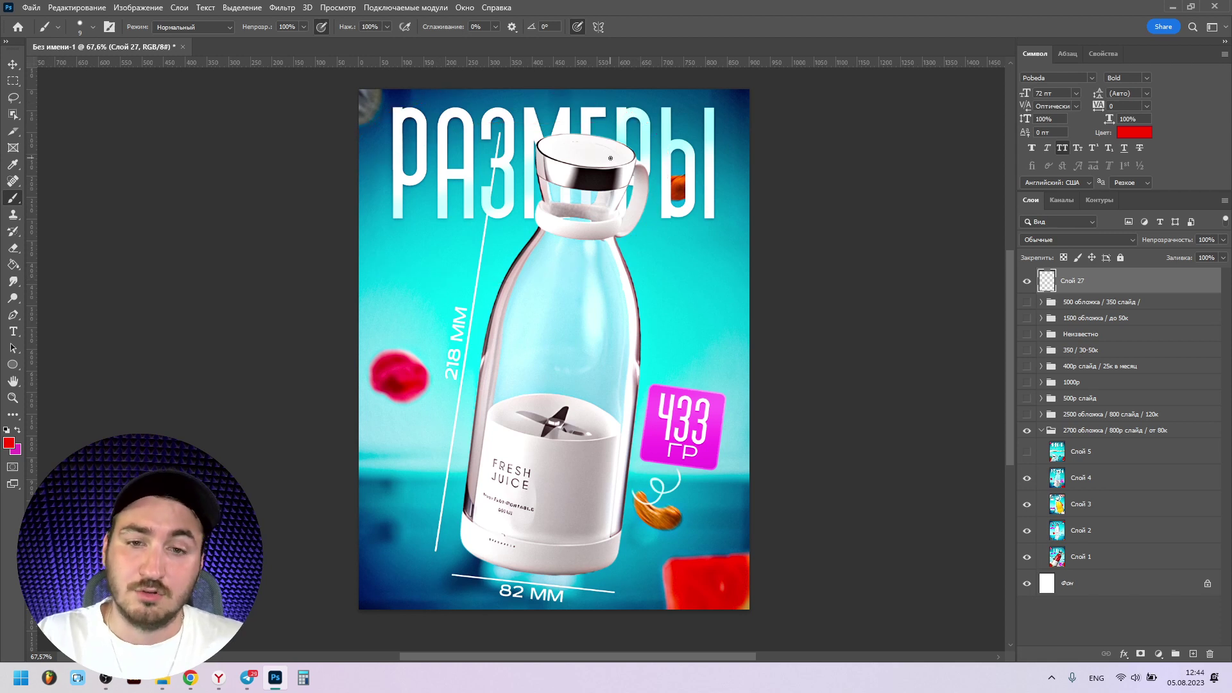
mouse_move(590, 130)
mouse_down()
mouse_move(376, 209)
mouse_move(679, 164)
mouse_move(403, 145)
mouse_move(494, 157)
mouse_move(457, 375)
mouse_up()
key(ctrl+z)
key(ctrl+z)
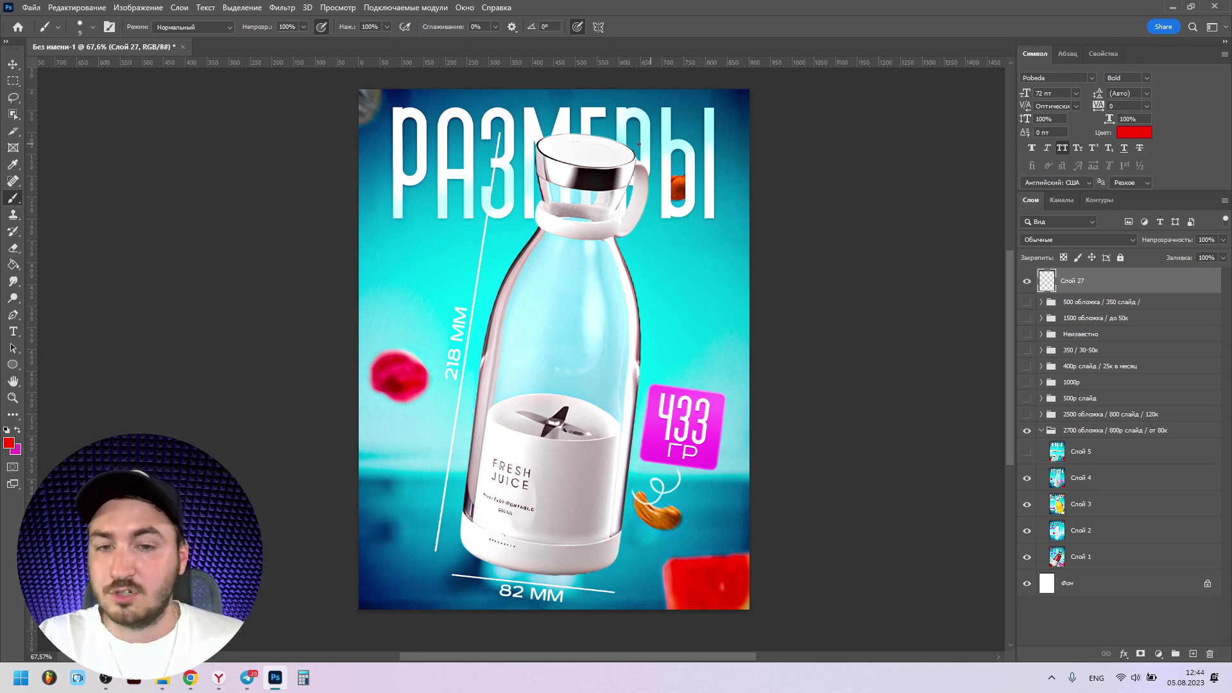
Step: Mark the "82 ММ" and "218 ММ" labels and the bottle's base with short red strokes, and undo them
click(1059, 239)
click(1001, 383)
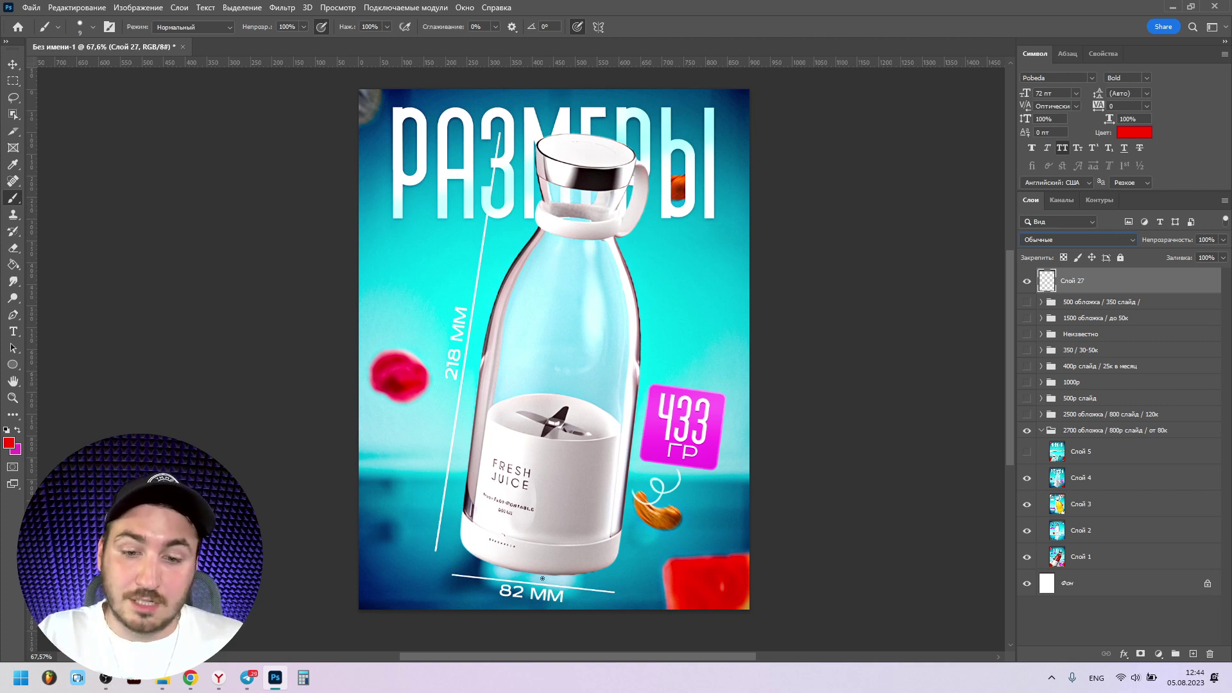
drag(521, 581, 535, 580)
key(ctrl+z)
drag(444, 310, 470, 318)
key(ctrl+z)
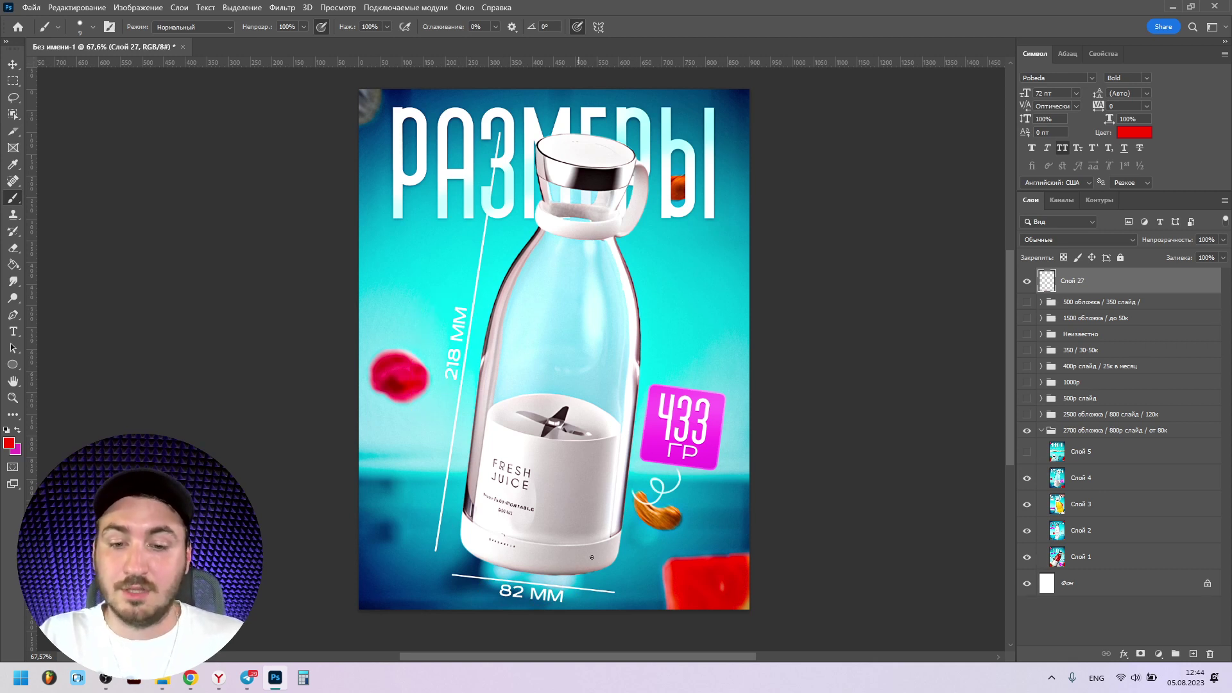
mouse_move(455, 557)
mouse_down()
mouse_move(477, 577)
mouse_move(617, 587)
mouse_move(564, 552)
mouse_move(488, 589)
mouse_move(636, 598)
mouse_move(638, 564)
mouse_move(625, 575)
mouse_move(453, 564)
mouse_up()
key(ctrl+z)
key(ctrl+z)
key(ctrl+z)
key(ctrl+z)
key(ctrl+z)
Step: Draw red double-headed and single-headed arrows following the bottle's side contour and base as alternative dimension lines
mouse_move(429, 545)
mouse_down()
mouse_move(457, 335)
mouse_move(511, 220)
mouse_move(500, 158)
mouse_up()
drag(509, 143, 516, 160)
drag(432, 551, 411, 540)
drag(432, 552, 448, 521)
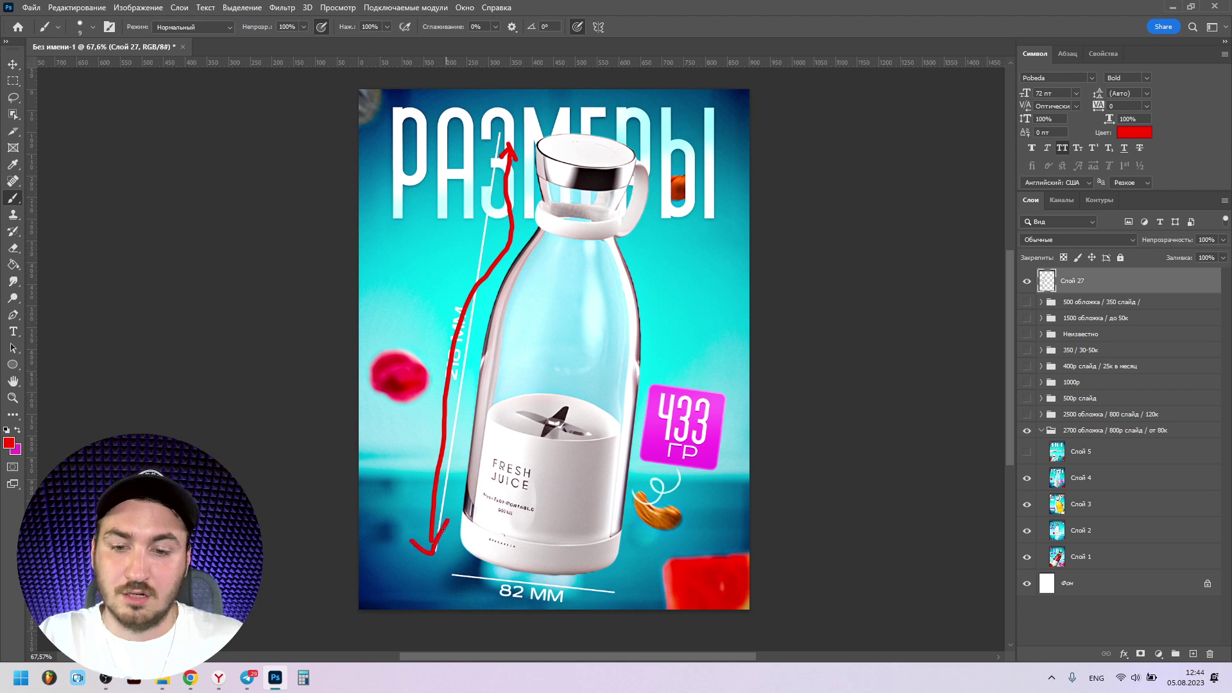
mouse_move(464, 567)
mouse_down()
mouse_move(573, 594)
mouse_move(617, 596)
mouse_up()
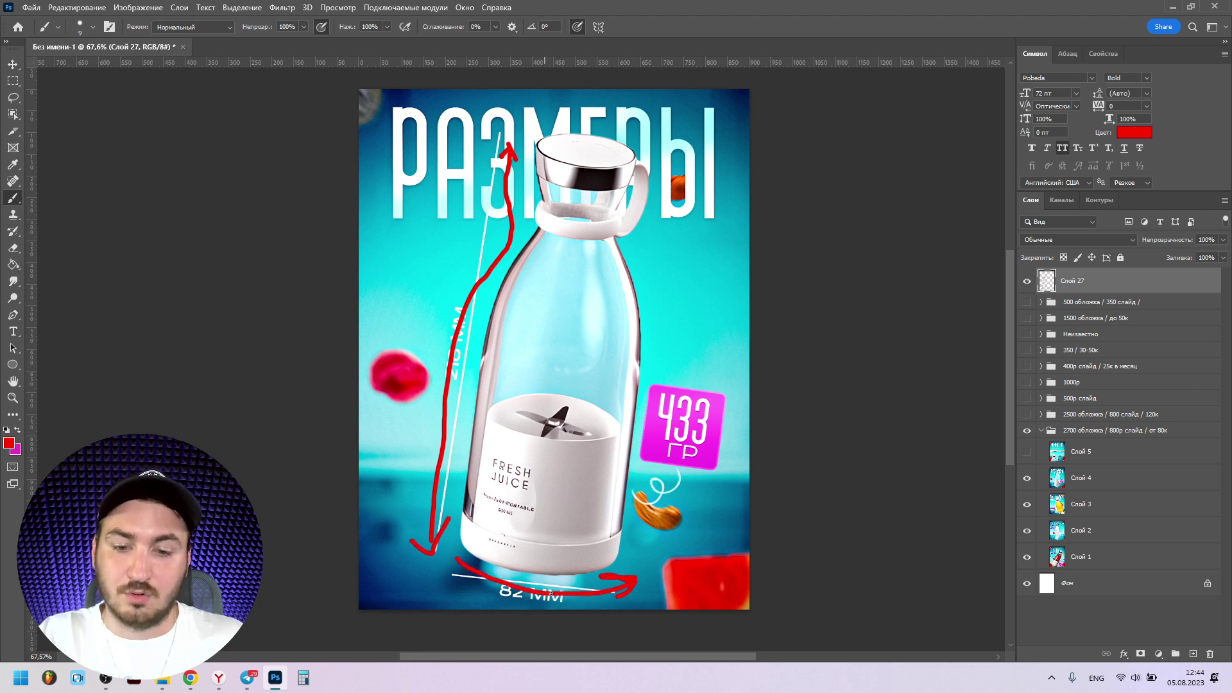
Step: Undo the red dimension arrows, and circle the end of the "82 ММ" label in red with a stroke that is undone
key(ctrl+z)
key(ctrl+z)
key(ctrl+z)
key(ctrl+z)
key(ctrl+z)
key(ctrl+z)
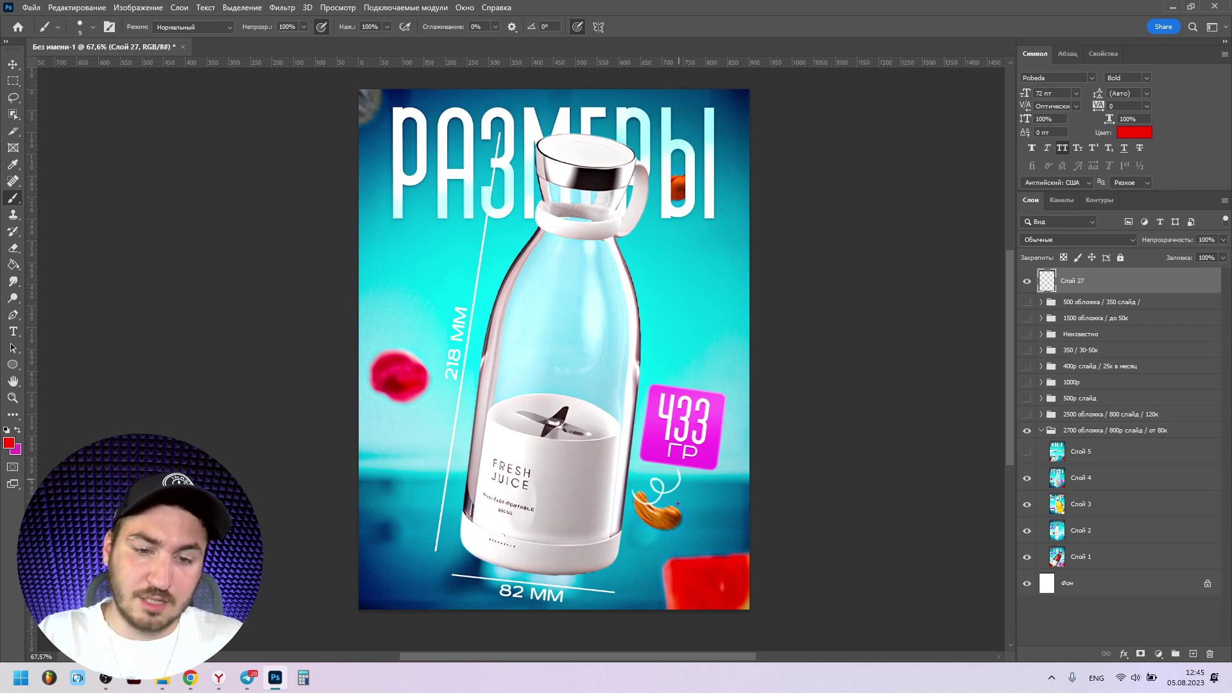
mouse_move(568, 597)
mouse_down()
mouse_move(623, 597)
mouse_move(613, 623)
mouse_up()
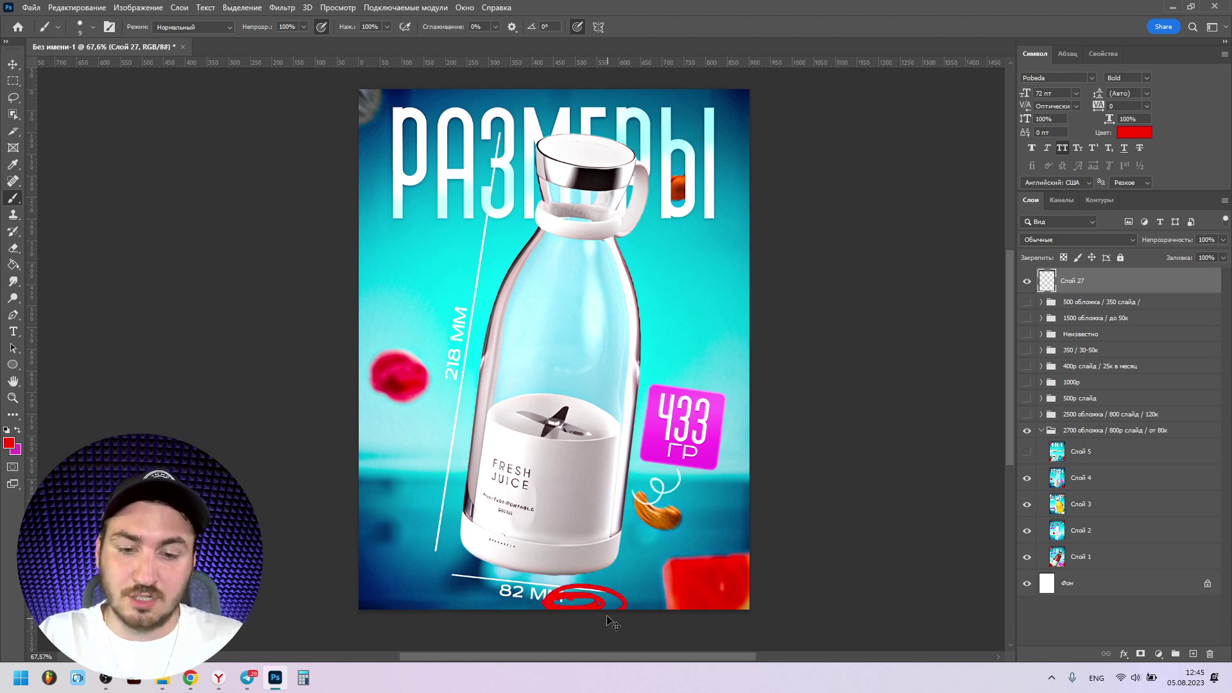
key(ctrl+z)
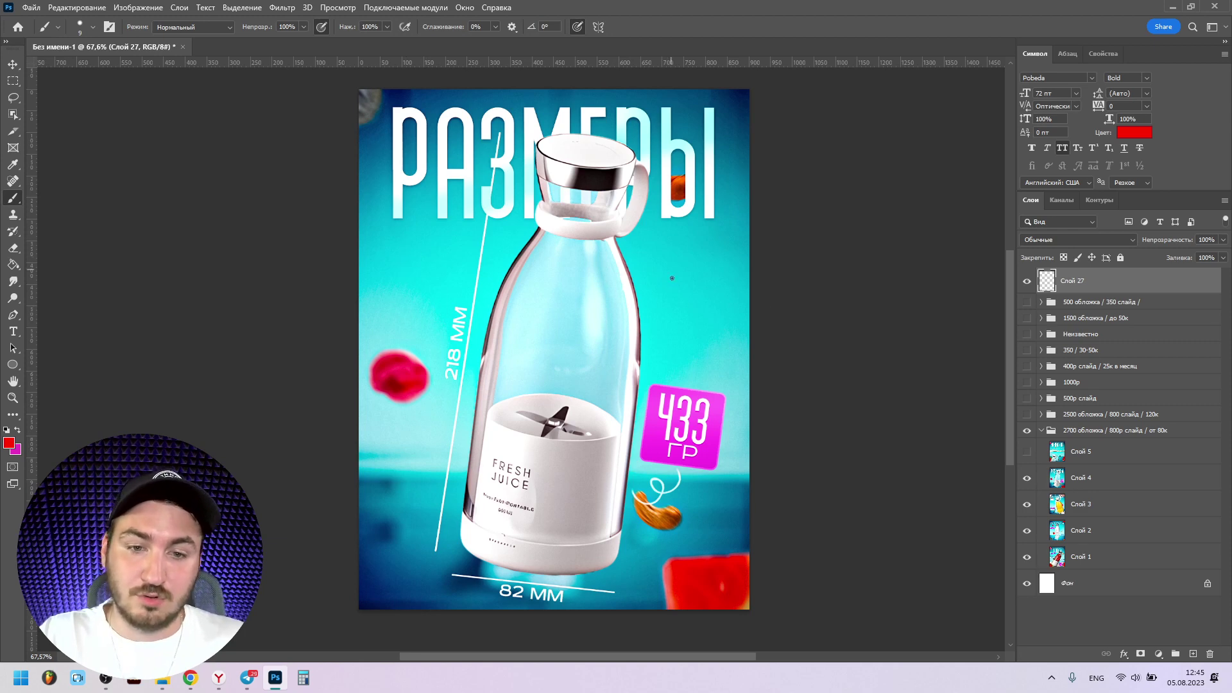
Step: Show Слой 5 with the "ВНИМАНИЕ" slide and make Слой 27 active for drawing
click(1027, 451)
click(1080, 451)
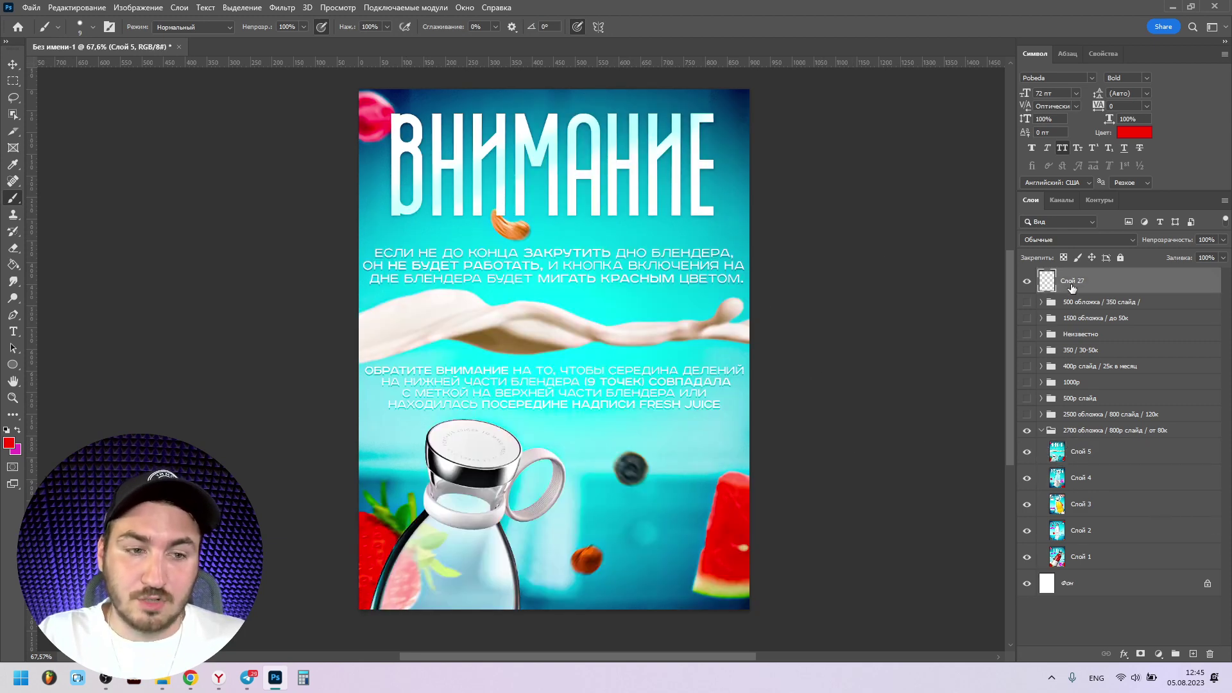
click(1045, 276)
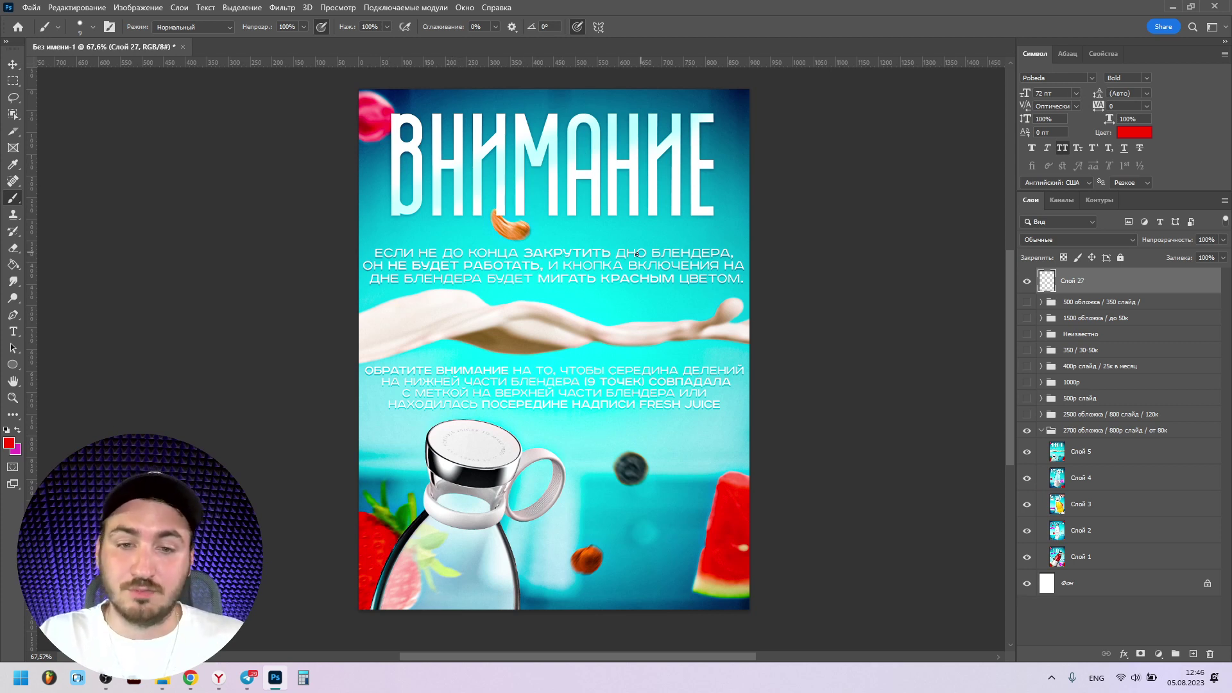
Step: Mark the underside and outer edges of the upper warning paragraph with red strokes, and undo them
mouse_move(401, 288)
mouse_down()
mouse_move(657, 285)
mouse_move(684, 297)
mouse_up()
key(ctrl+z)
key(ctrl+z)
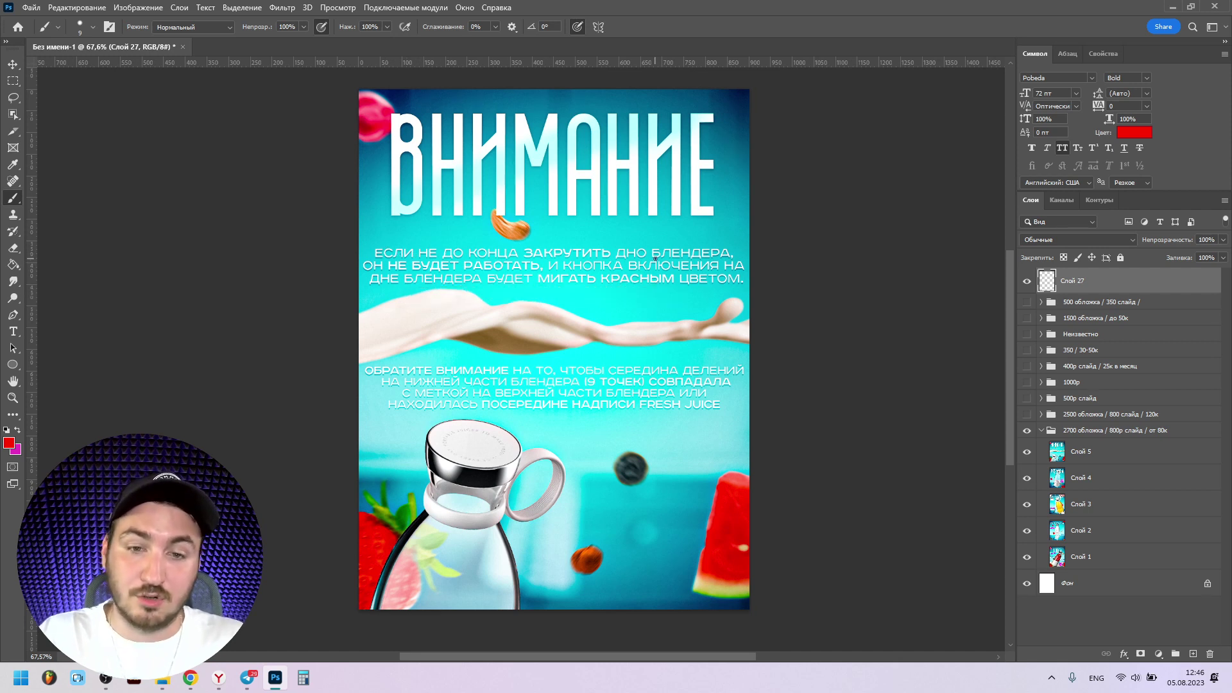
mouse_move(376, 248)
mouse_down()
mouse_move(738, 256)
mouse_move(314, 268)
mouse_move(366, 237)
mouse_up()
key(ctrl+z)
Step: Draw red strokes under and through the upper warning paragraph and over the lower paragraph, undoing each of them
key(ctrl+z)
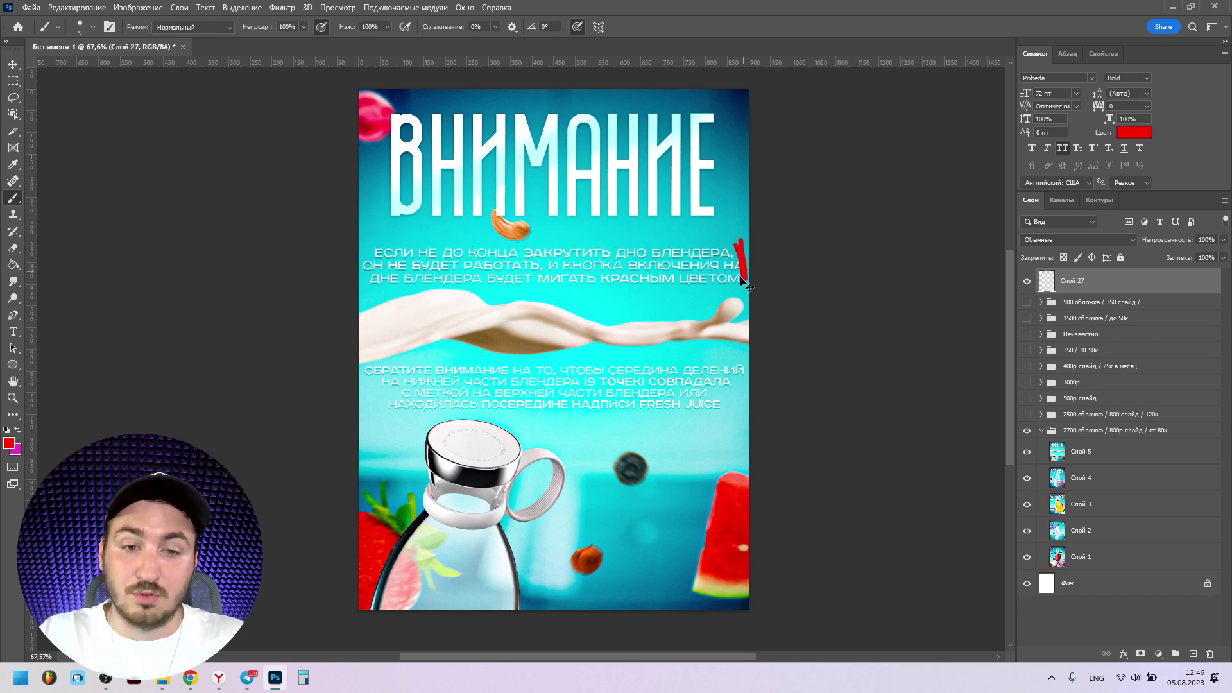
drag(462, 287, 663, 286)
key(ctrl+z)
drag(538, 274, 708, 265)
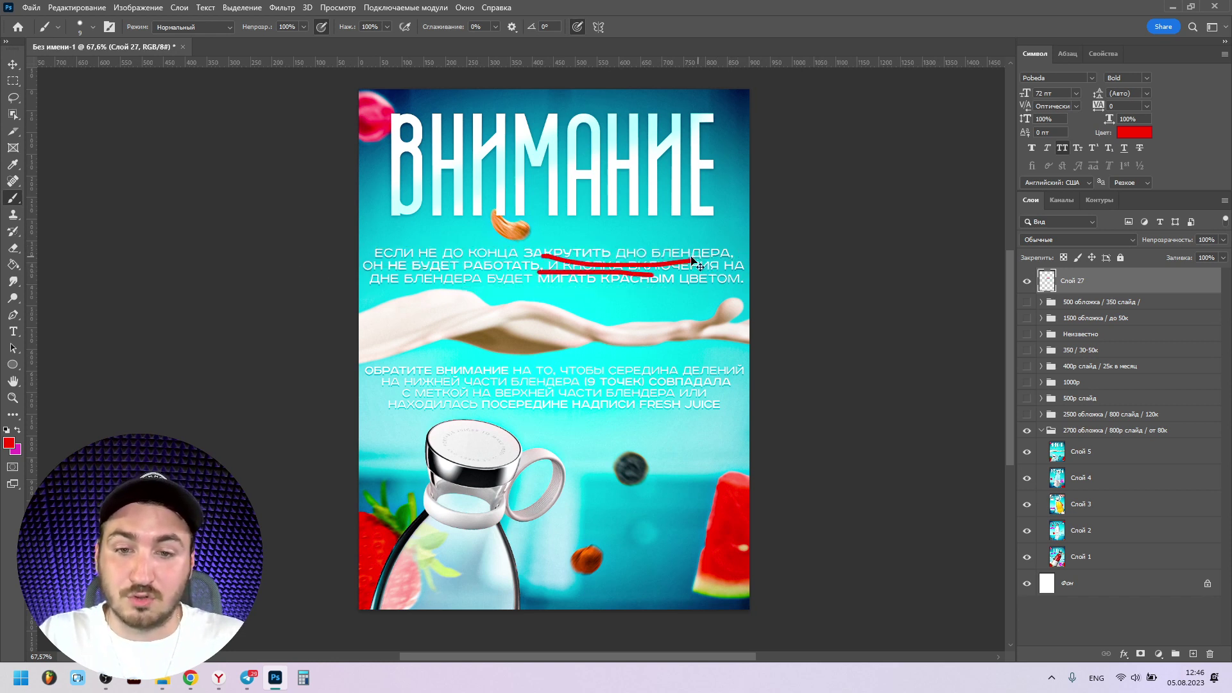
key(ctrl+z)
key(ctrl+z)
mouse_move(610, 377)
mouse_down()
mouse_move(520, 383)
mouse_move(566, 372)
mouse_up()
key(ctrl+z)
key(ctrl+z)
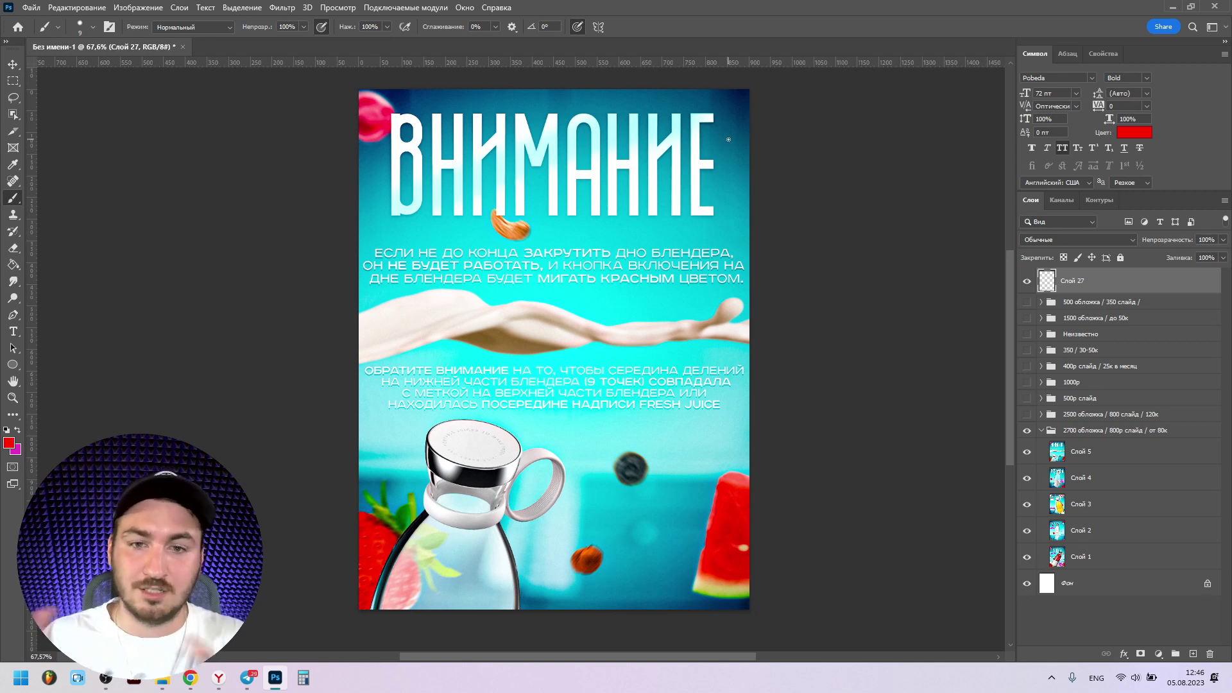
Step: Sketch a series of red horizontal lines from below the "ВНИМАНИЕ" title down to the bottle neck as an alternative text layout
drag(391, 230, 409, 440)
key(ctrl+z)
drag(394, 238, 726, 251)
drag(414, 265, 545, 263)
drag(383, 295, 605, 299)
drag(391, 331, 651, 320)
mouse_move(433, 378)
mouse_down()
mouse_move(664, 372)
mouse_move(625, 393)
mouse_up()
drag(394, 423, 637, 428)
drag(427, 461, 491, 462)
drag(601, 457, 648, 447)
drag(443, 498, 705, 496)
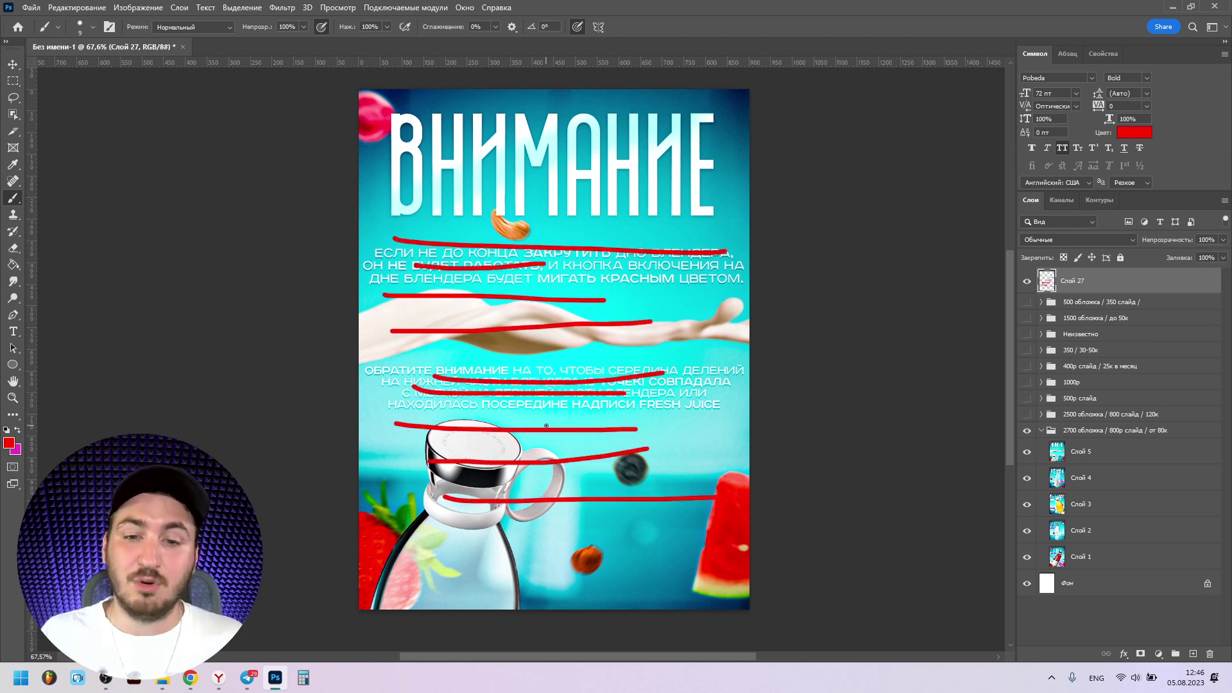
Step: Undo all the red horizontal lines on the "ВНИМАНИЕ" slide
key(ctrl+z)
key(ctrl+z)
key(ctrl+z)
key(ctrl+z)
key(ctrl+z)
key(ctrl+z)
key(ctrl+z)
key(ctrl+z)
key(ctrl+z)
key(ctrl+z)
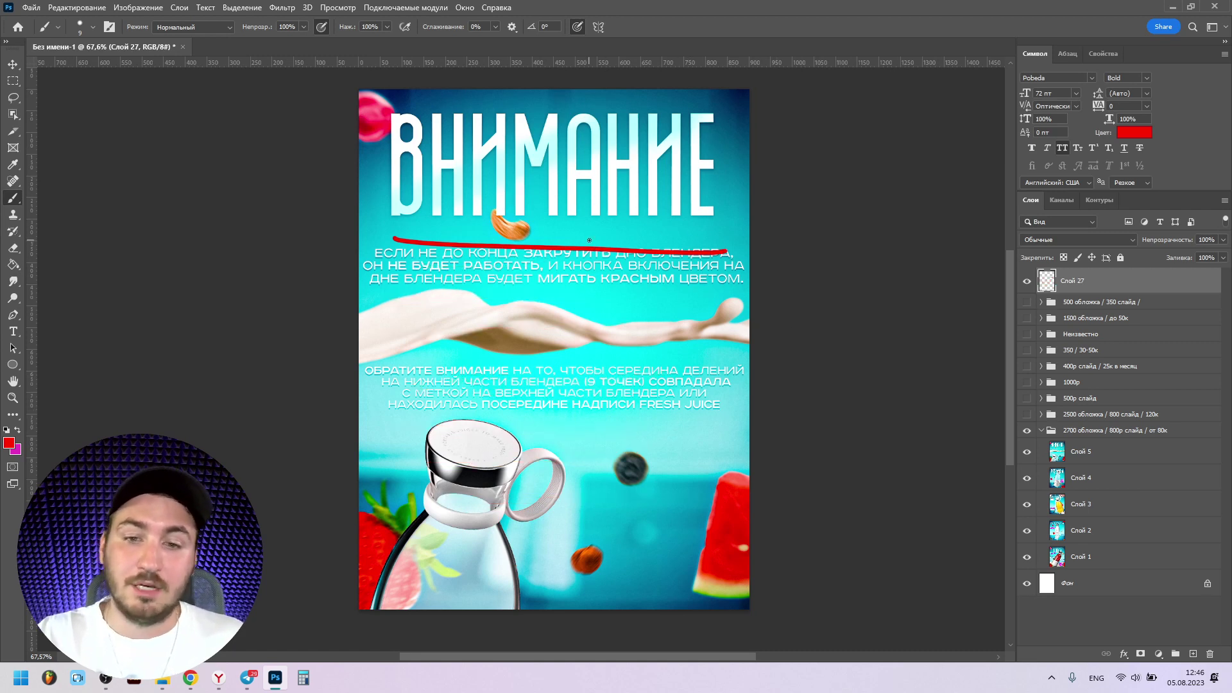
key(ctrl+z)
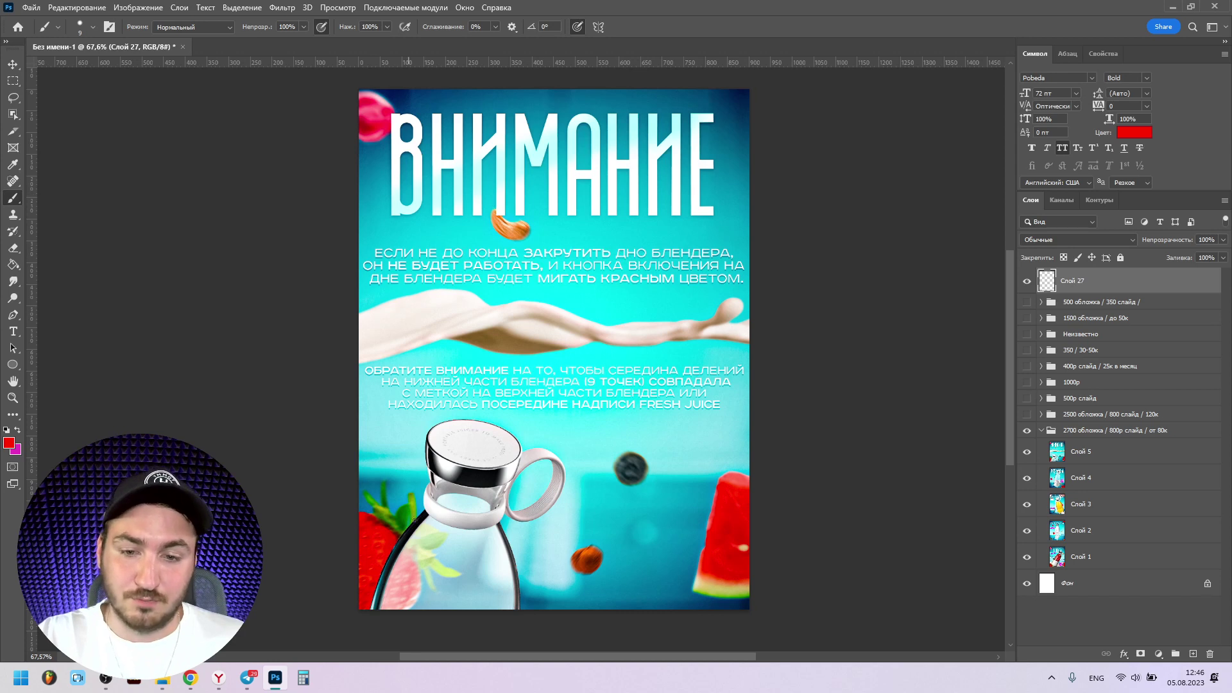
Step: Show the group "2500 обложка / 800 слайд / 120к" with the headlamp cover and select Слой 6 inside it
click(1041, 431)
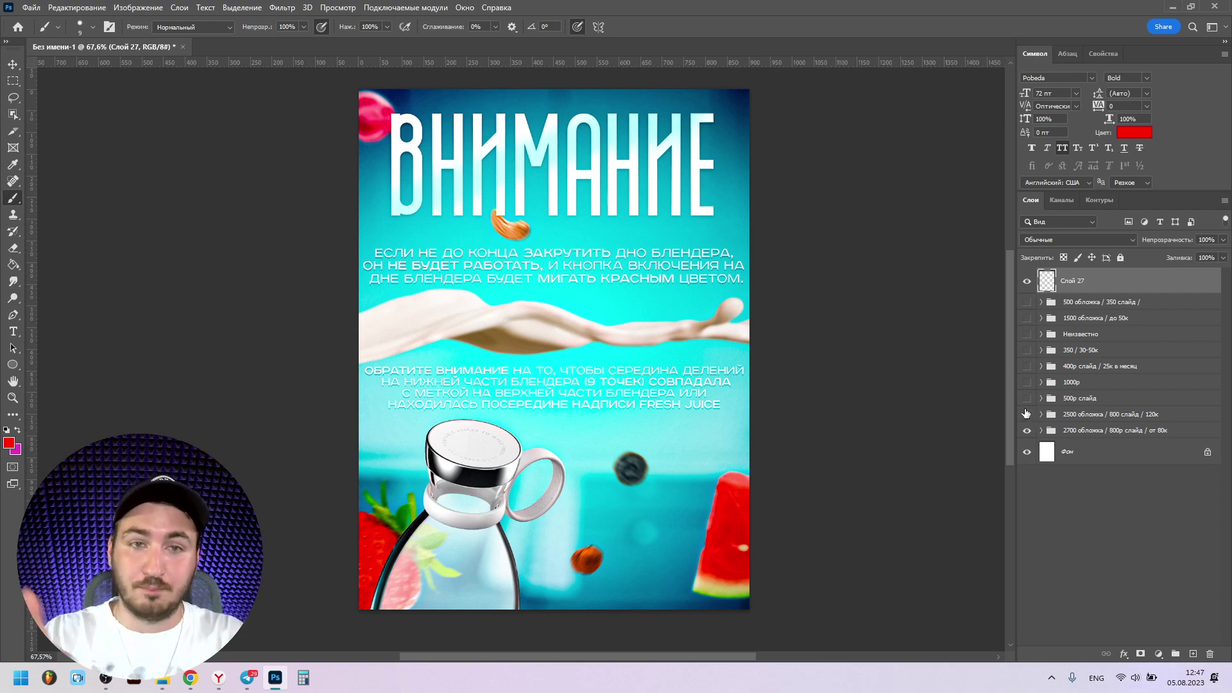
click(1026, 414)
click(1167, 414)
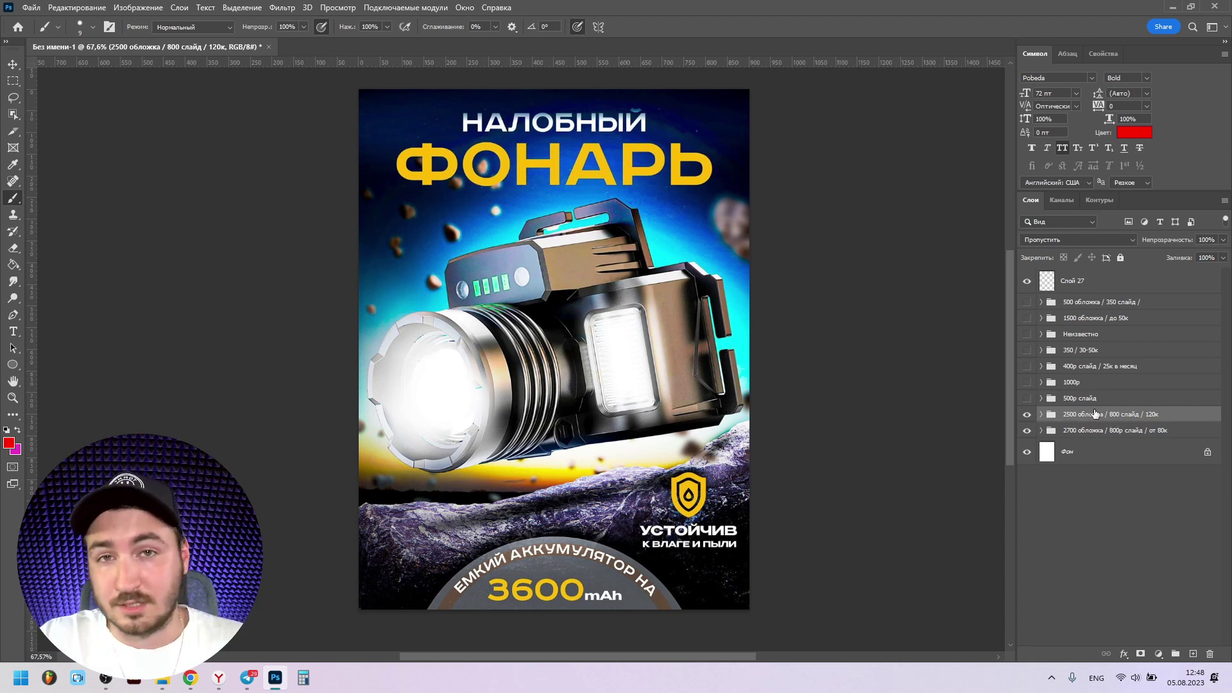
click(1040, 415)
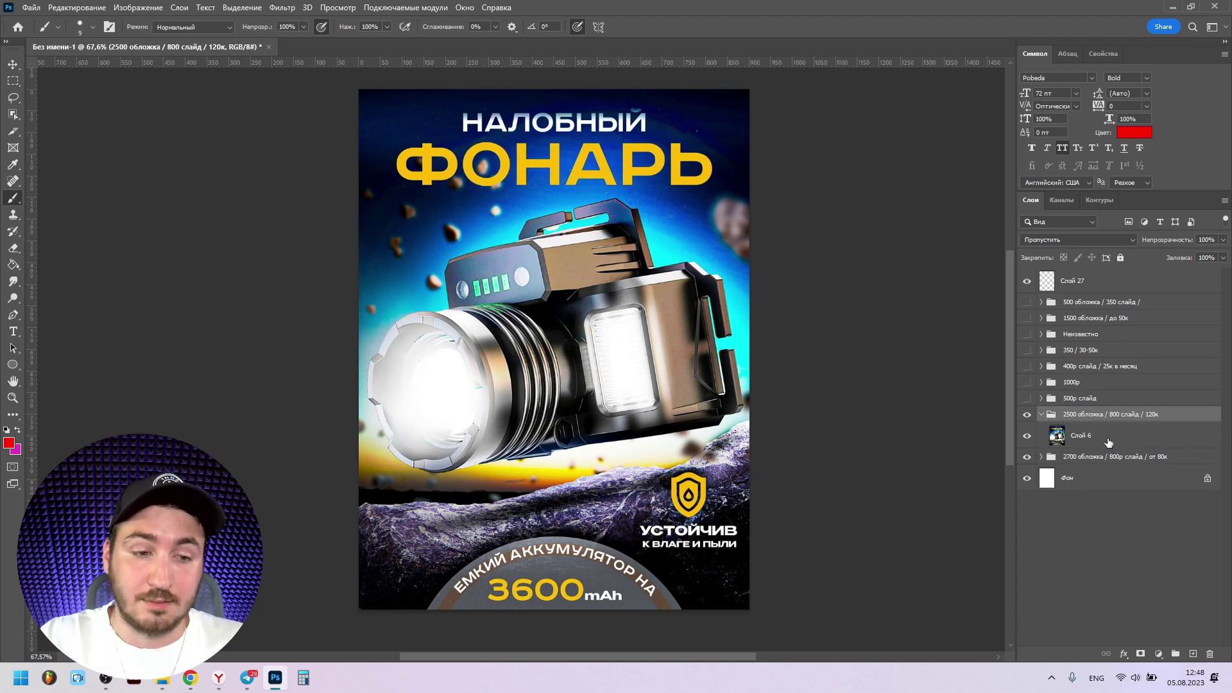
click(1071, 435)
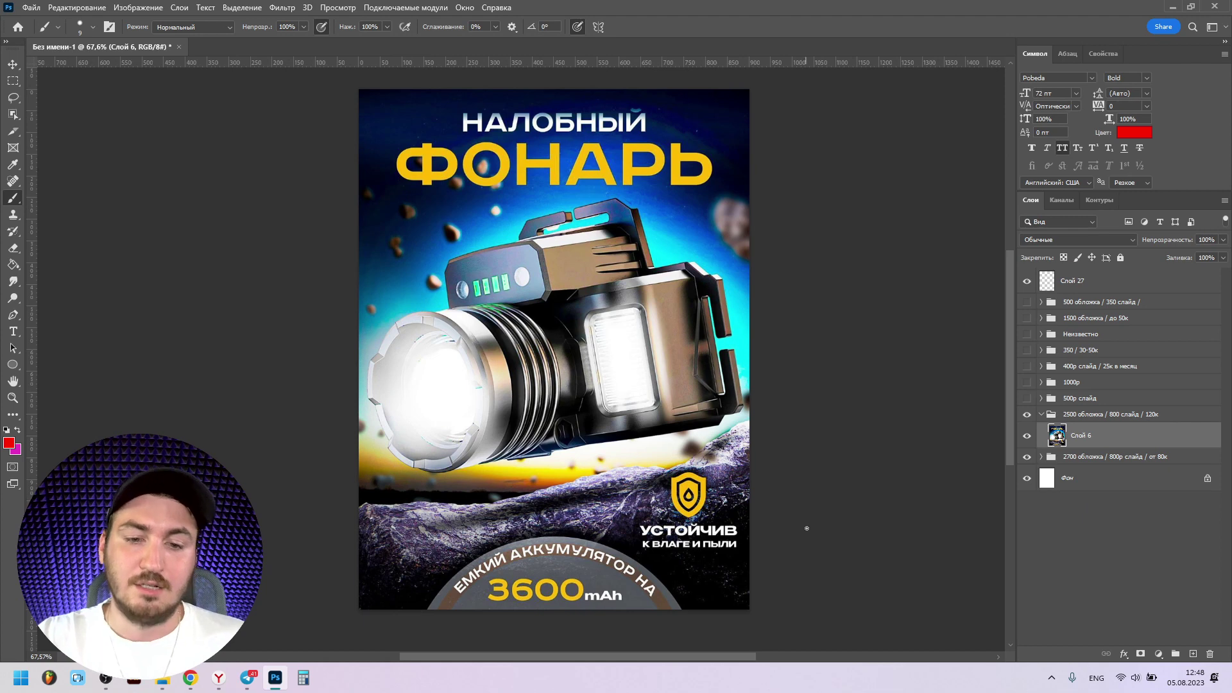
Step: Add a new layer above Слой 6 and set the foreground colour to light blue #69d3ff
key(ctrl+shift+alt+n)
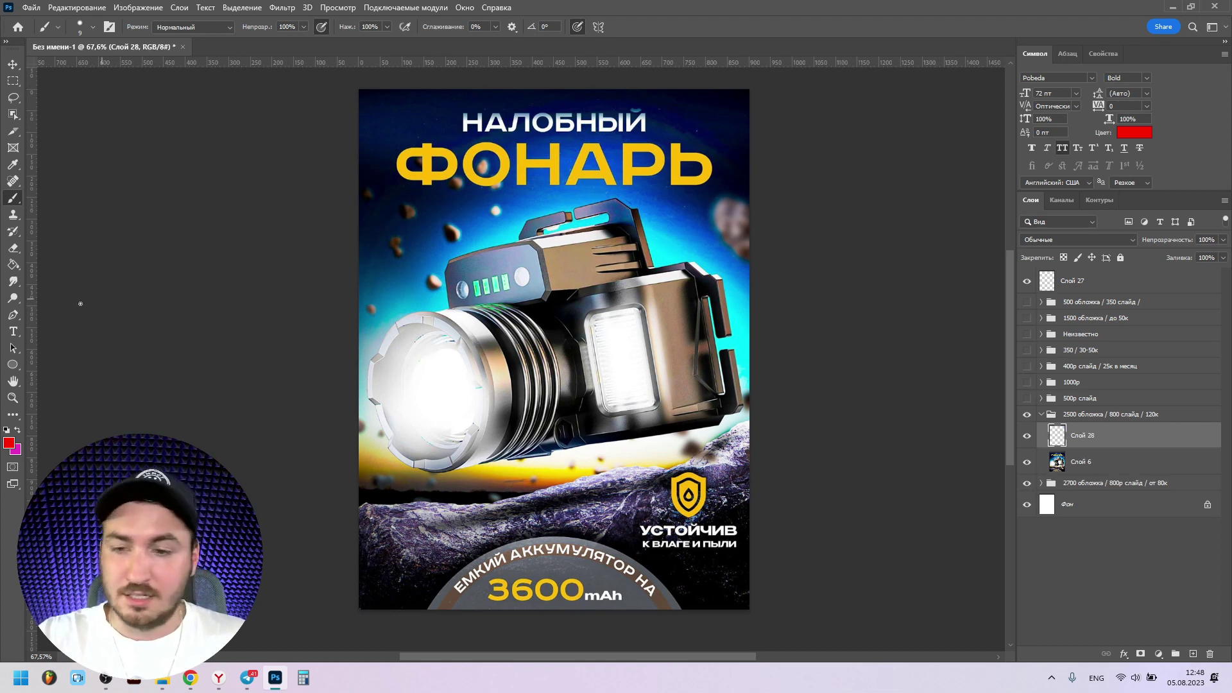
click(18, 430)
click(9, 443)
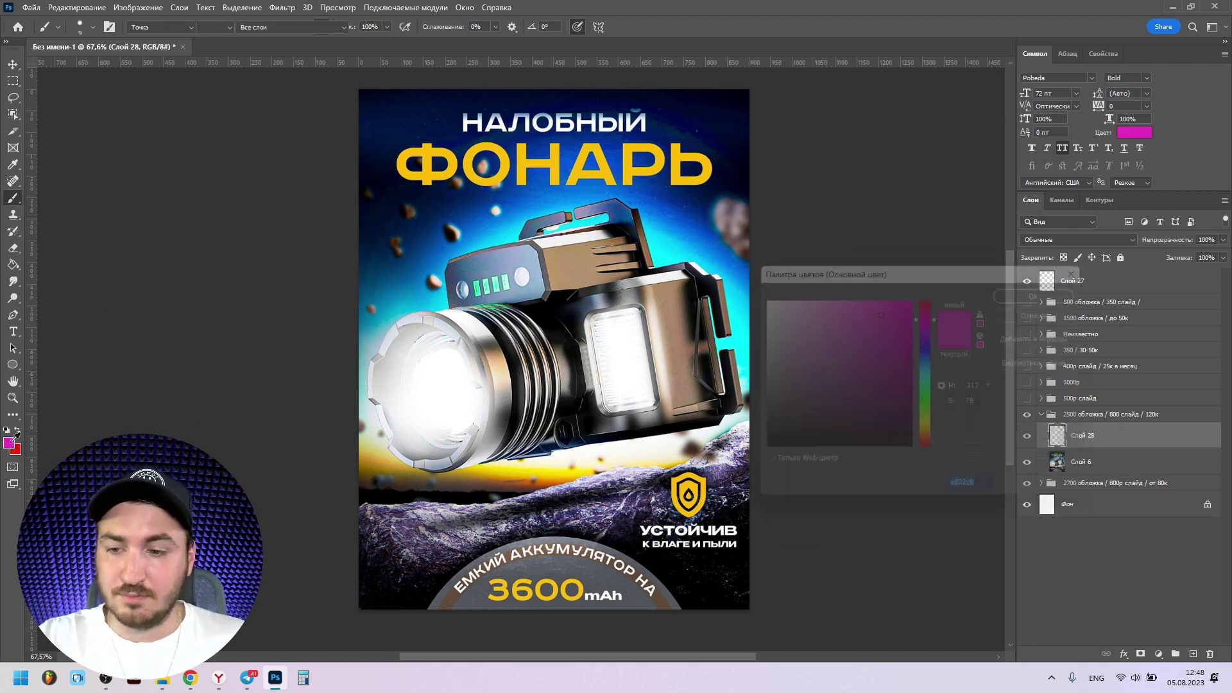
drag(813, 294, 849, 262)
click(928, 367)
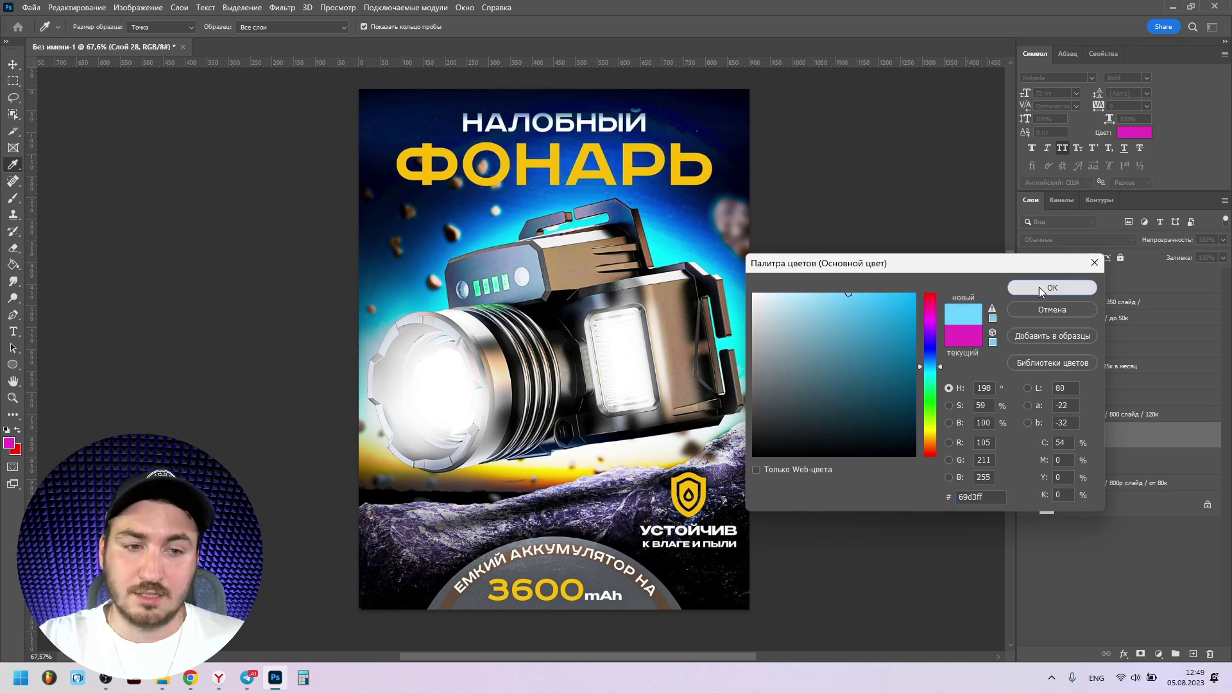
click(1052, 288)
Step: Paint a large soft light-blue spot over the headlamp's round lens and set its layer's blending mode to Перекрытие
key(b)
click(425, 378)
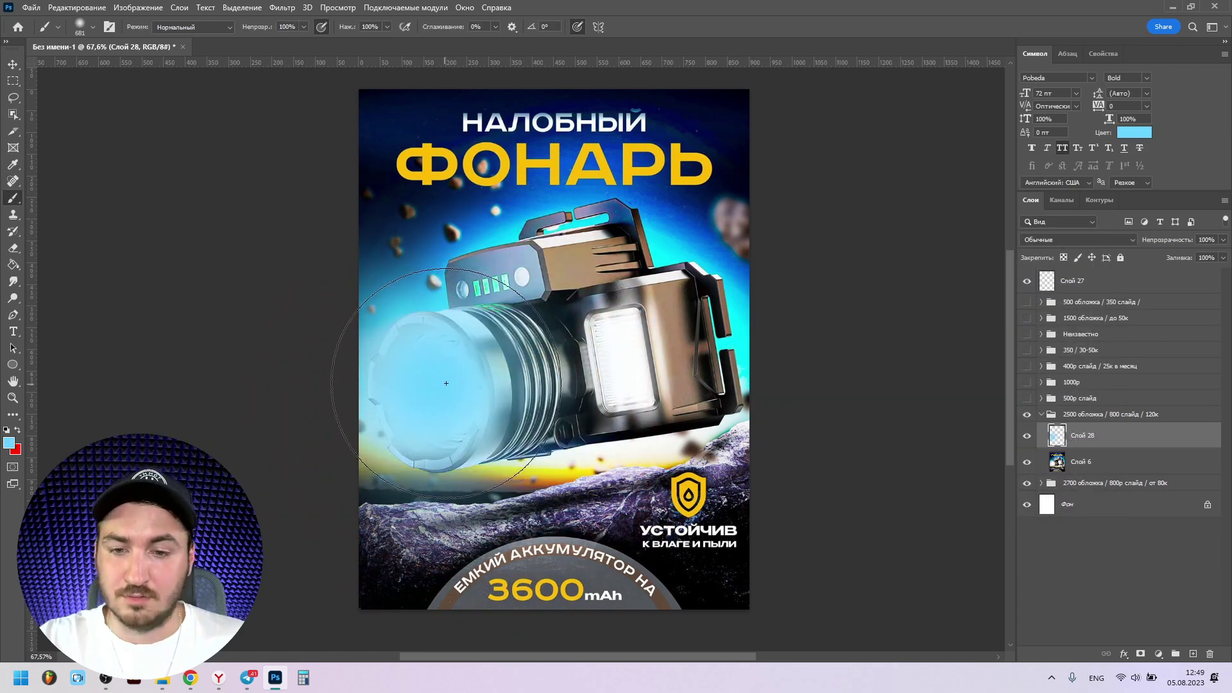
click(13, 64)
click(1065, 239)
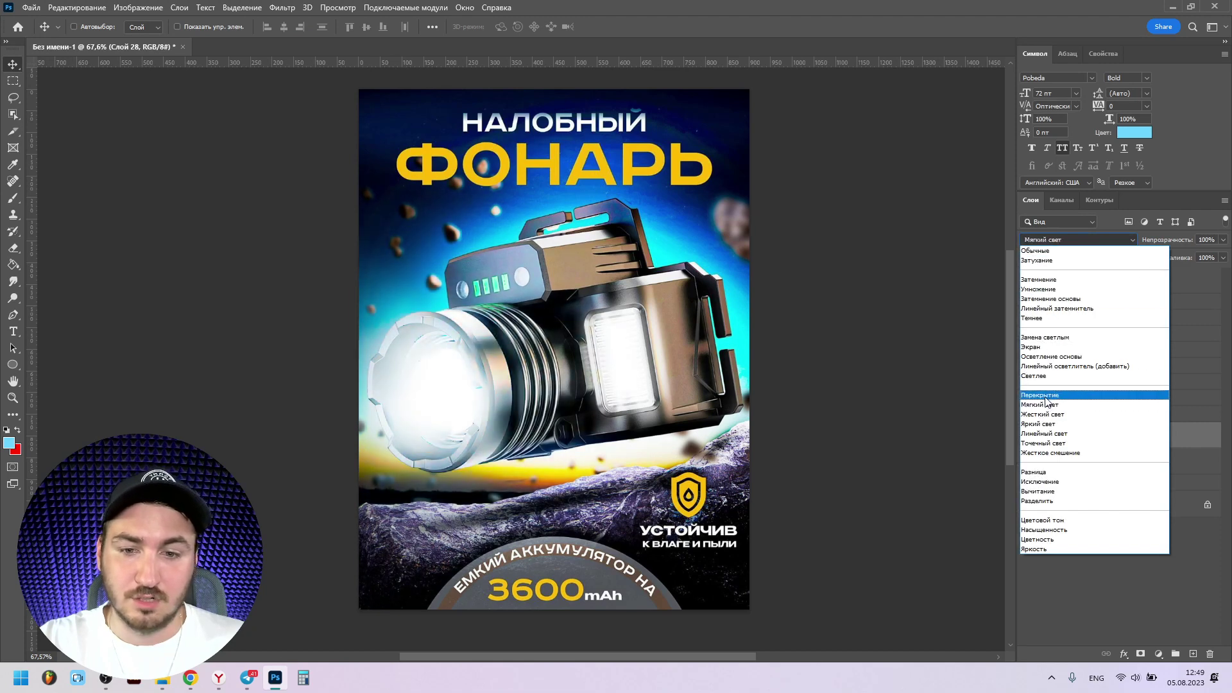
click(1043, 394)
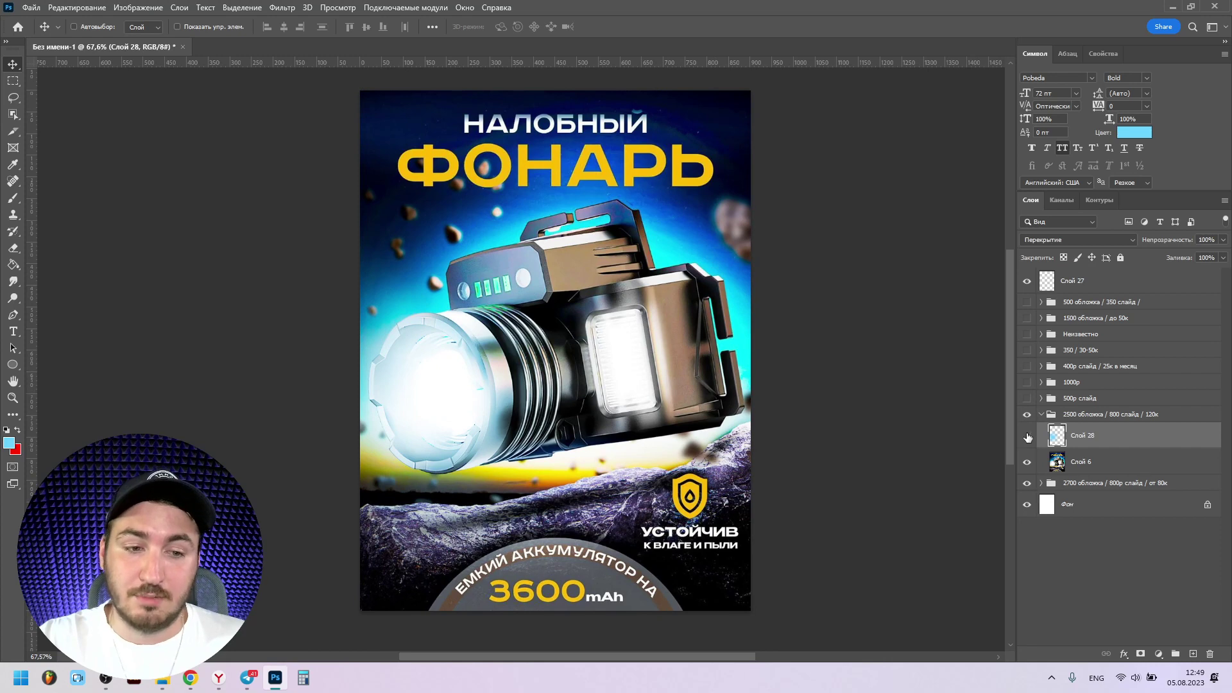
click(1027, 437)
click(1027, 438)
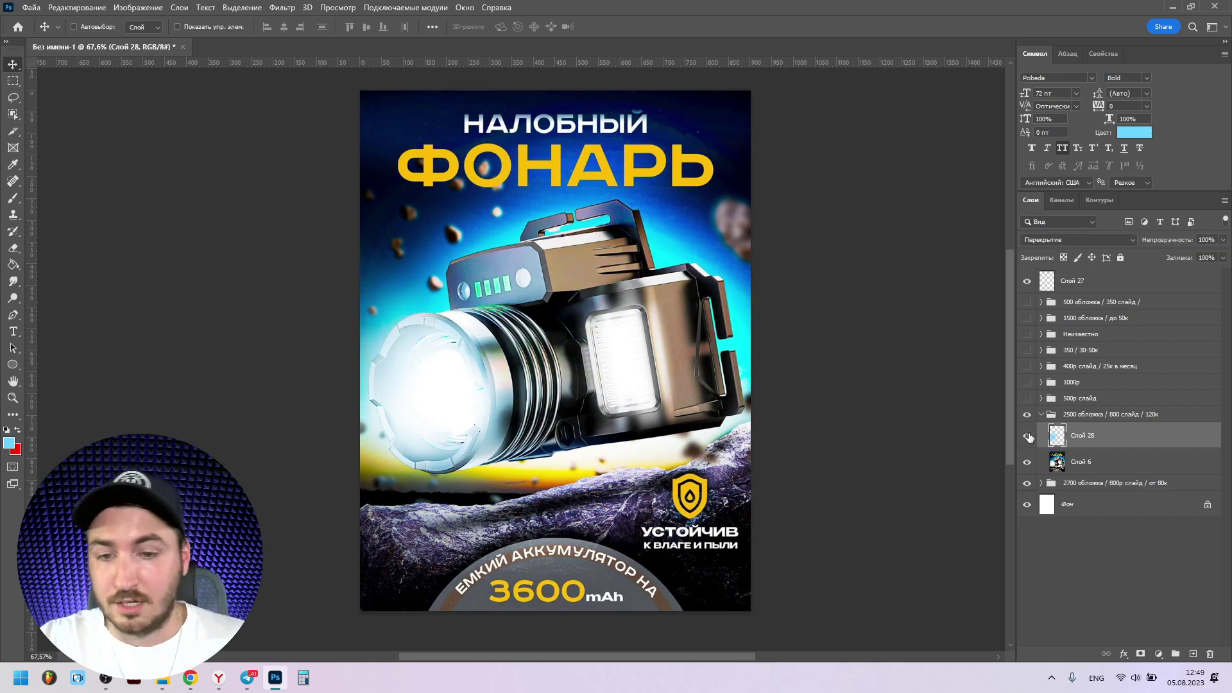
Step: Duplicate the blue glow onto the headlamp's side lamp and scale the copy to about 69%
alt+drag(476, 362, 656, 344)
key(ctrl+t)
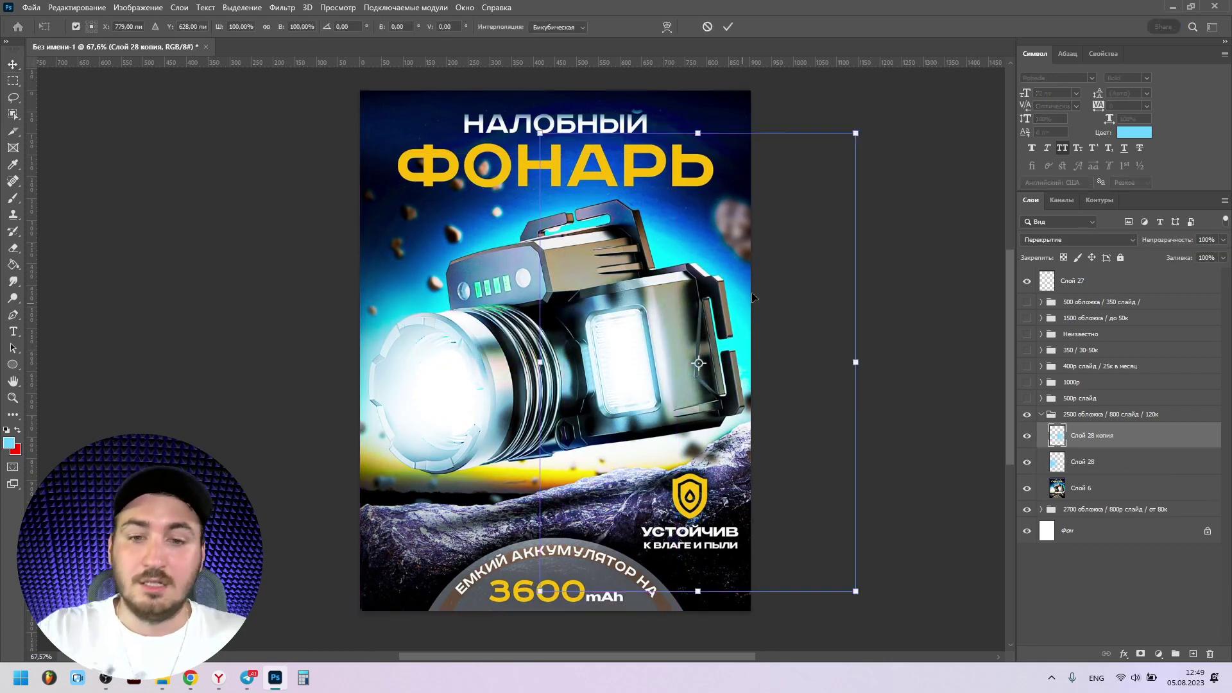
alt+drag(856, 133, 806, 205)
drag(718, 290, 676, 286)
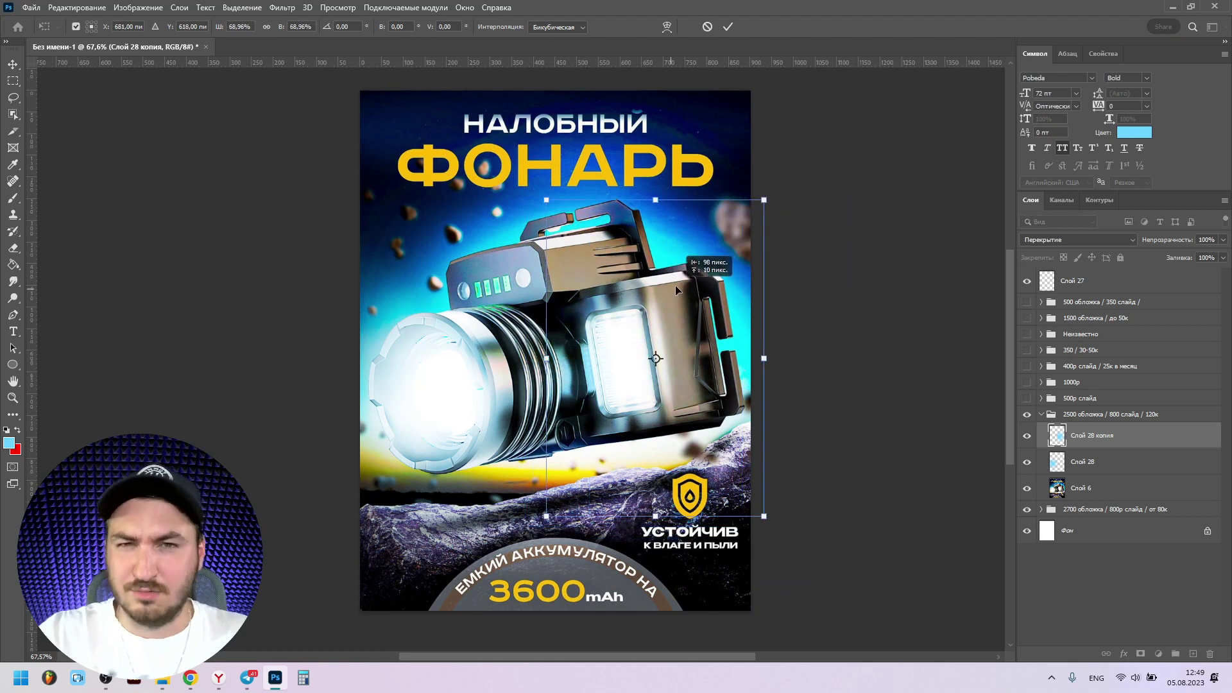
key(Return)
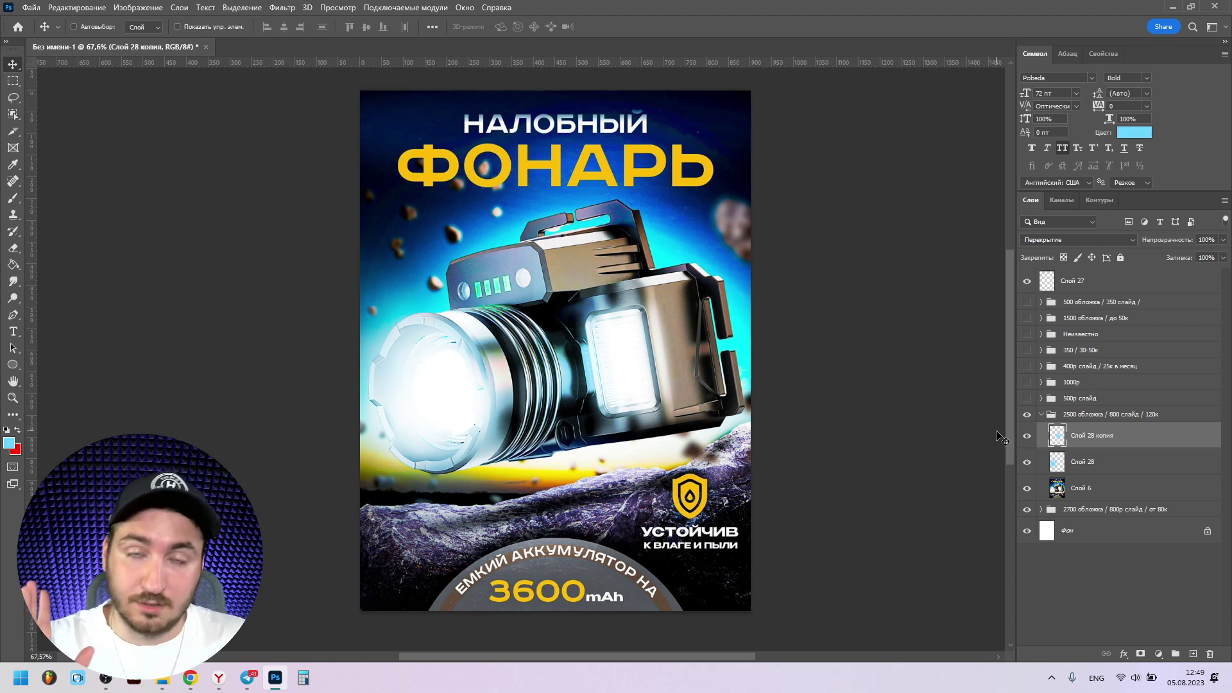
Step: Toggle the two blue glow layers to compare the headlamp with and without them, leave both hidden and collapse their group
click(1026, 436)
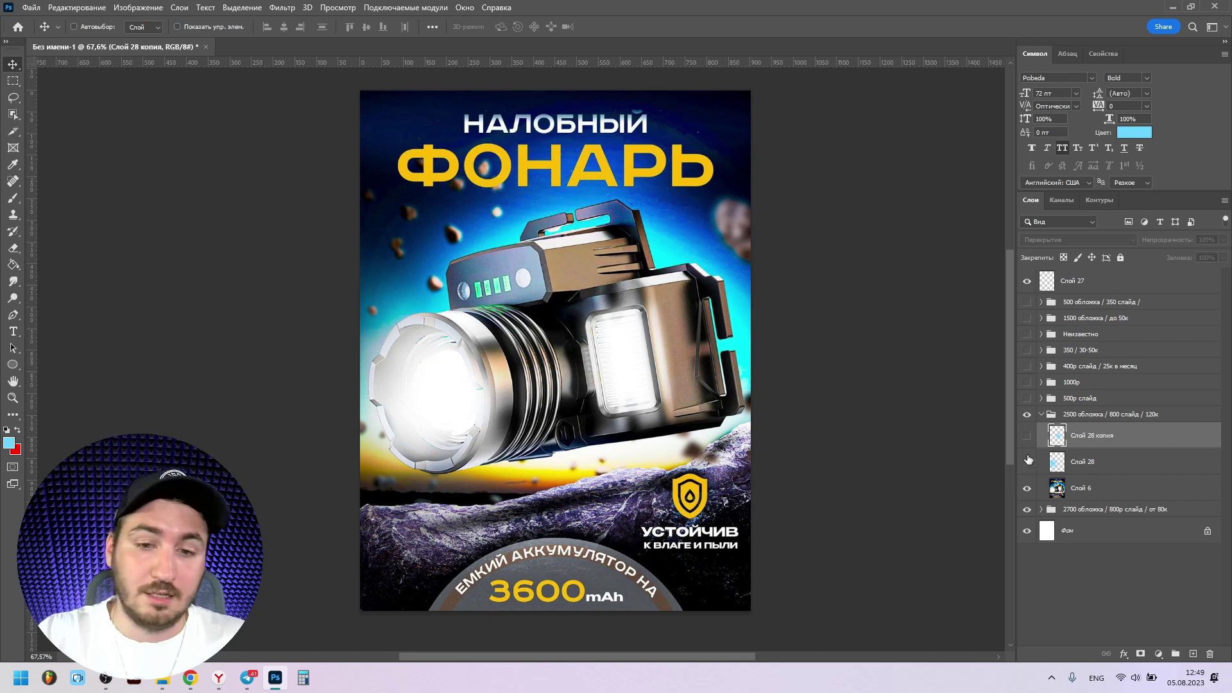
click(1026, 436)
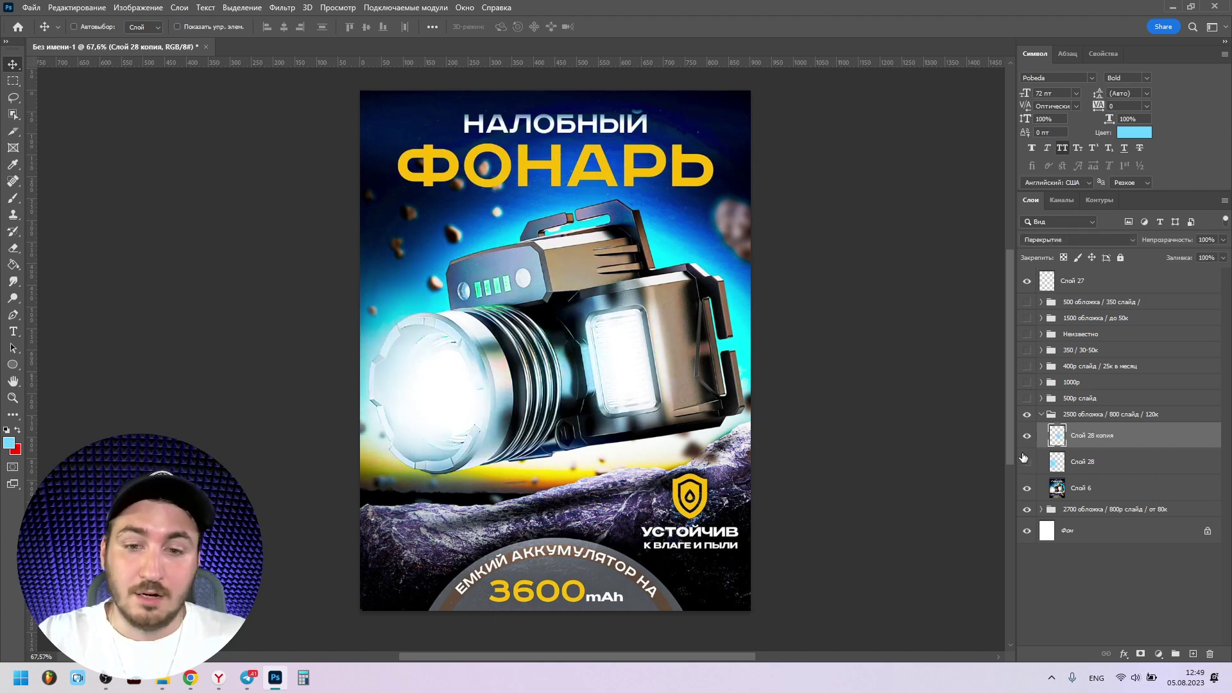
drag(1026, 461, 1027, 436)
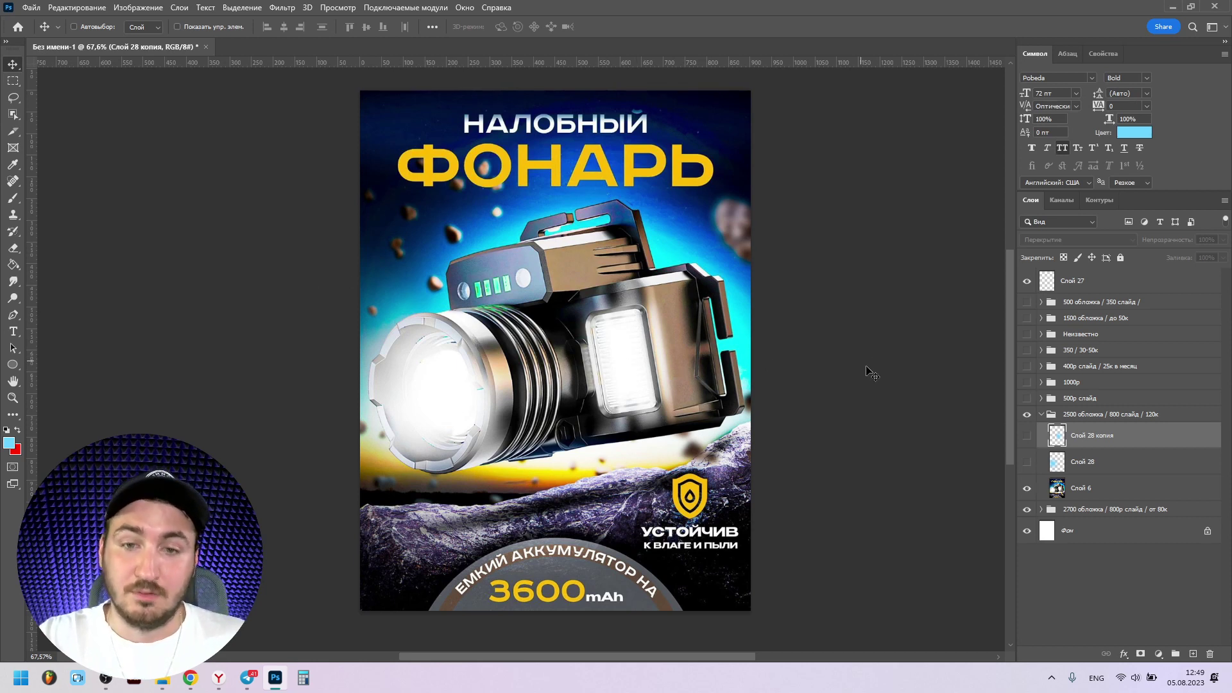
click(1041, 415)
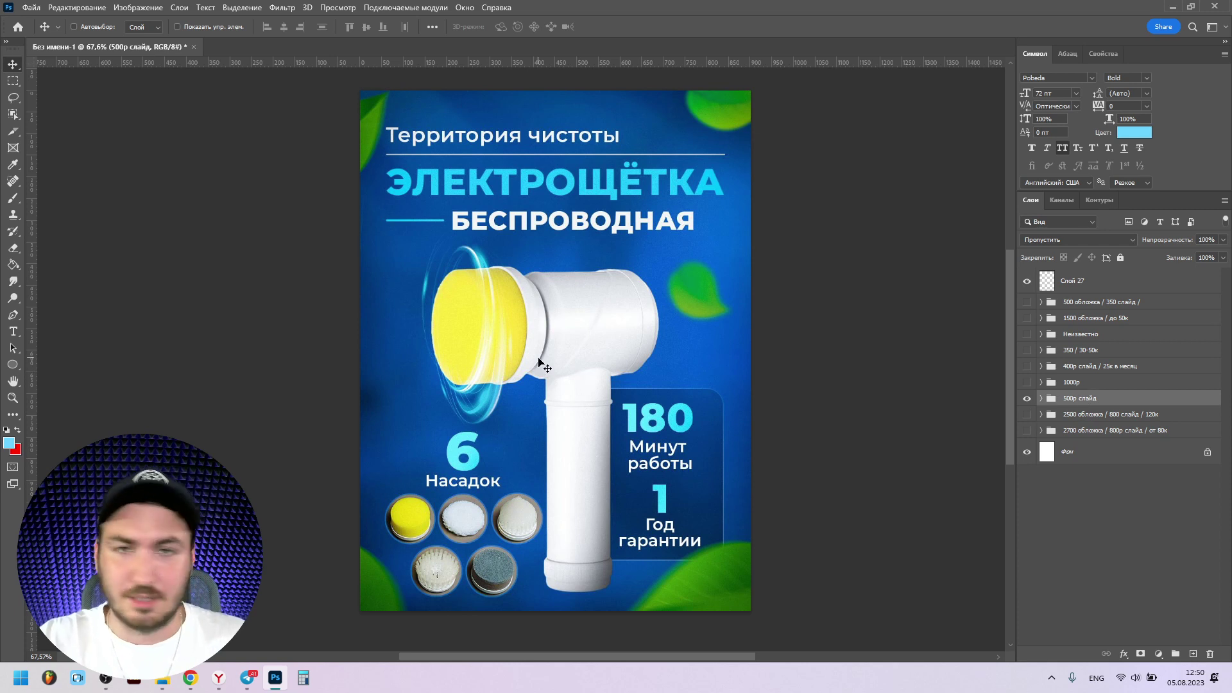
Step: Add a new layer inside the group "500р слайд" above Слой 7 and select Слой 7
key(b)
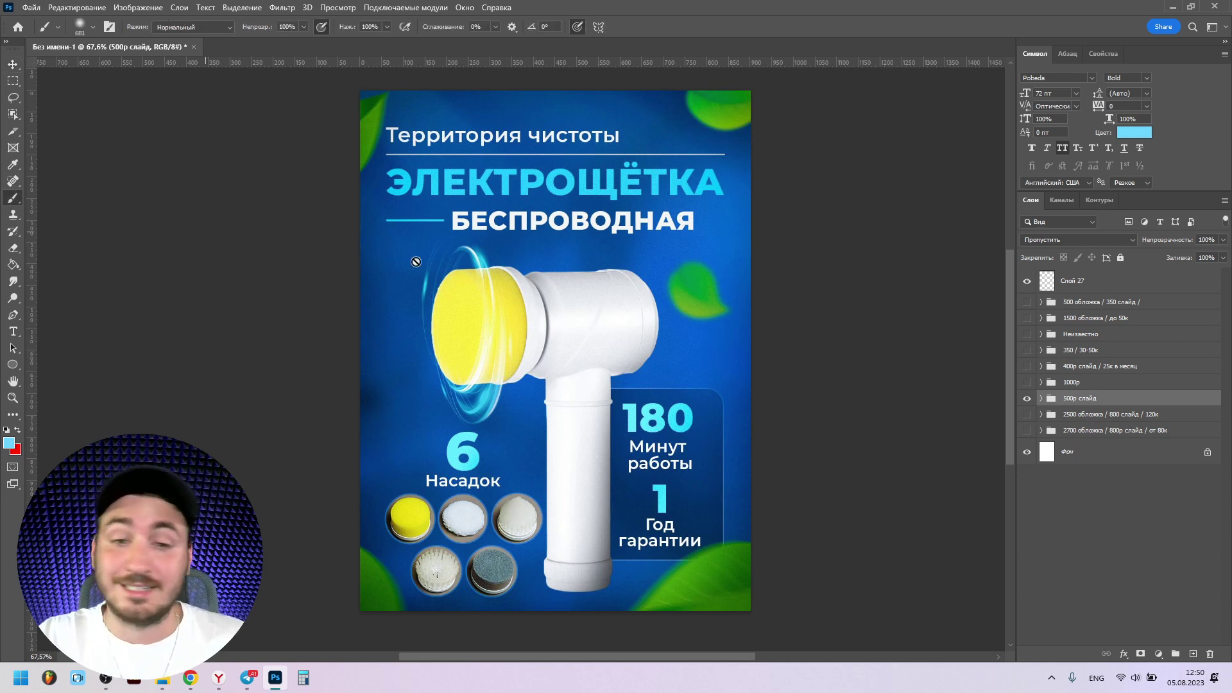
key(ctrl+shift+alt+n)
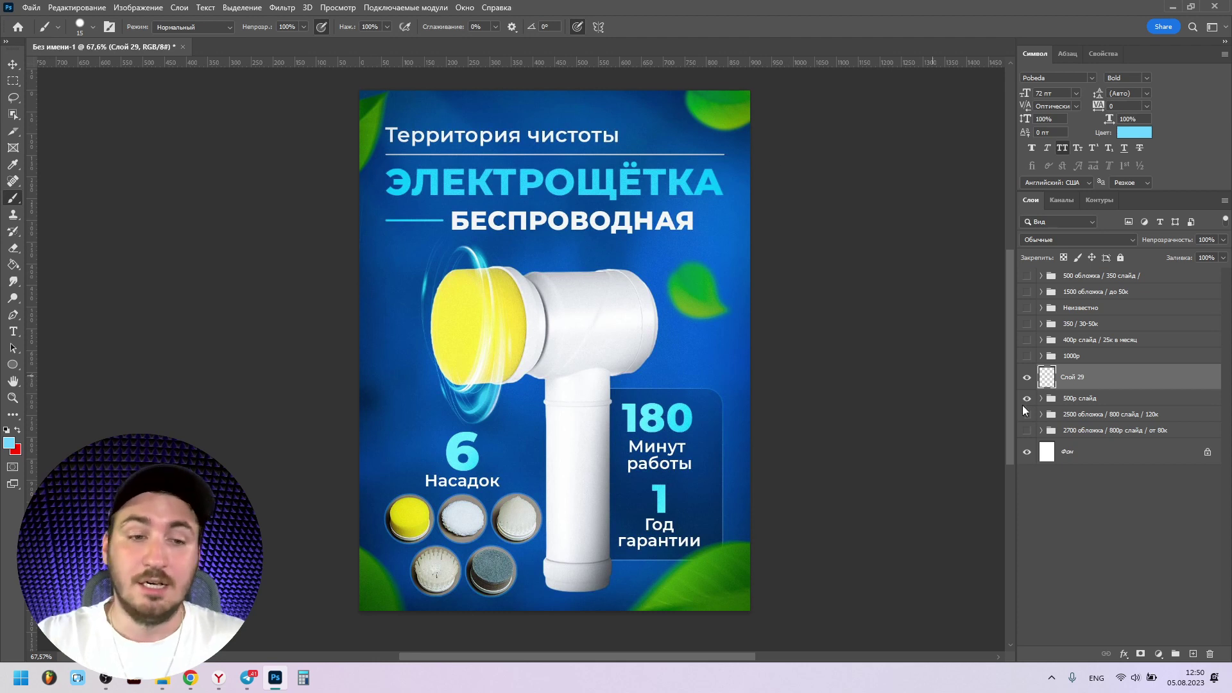
click(1040, 398)
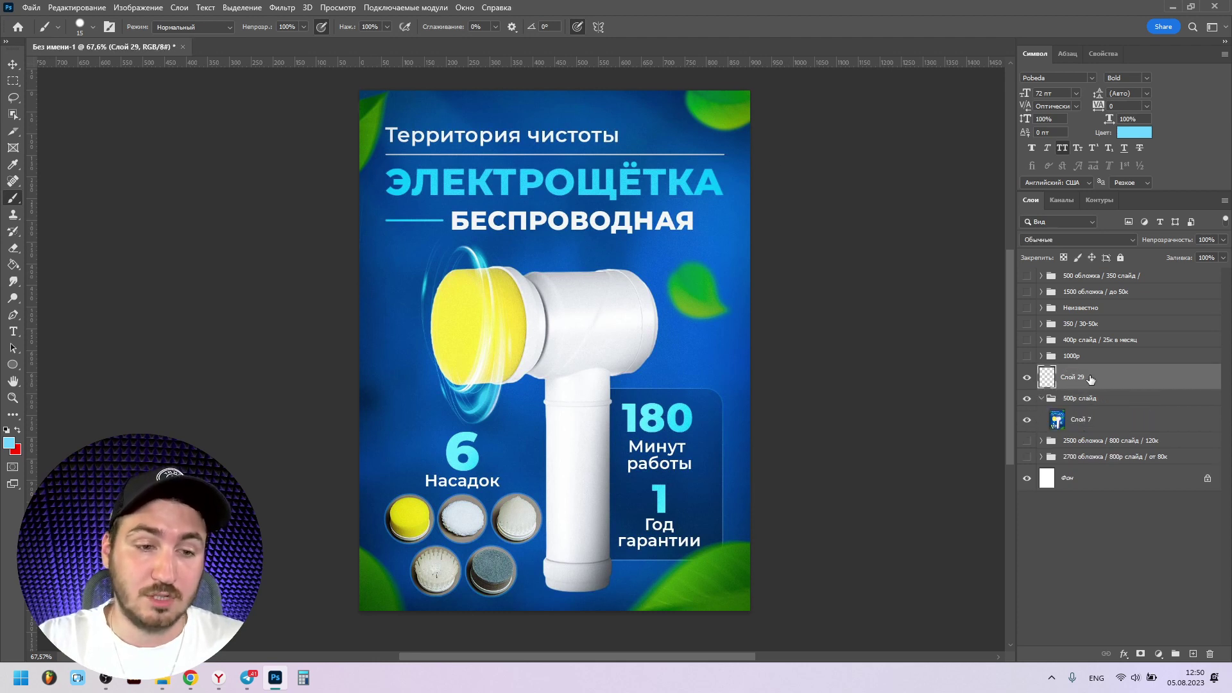
drag(1091, 380, 1078, 410)
click(1081, 419)
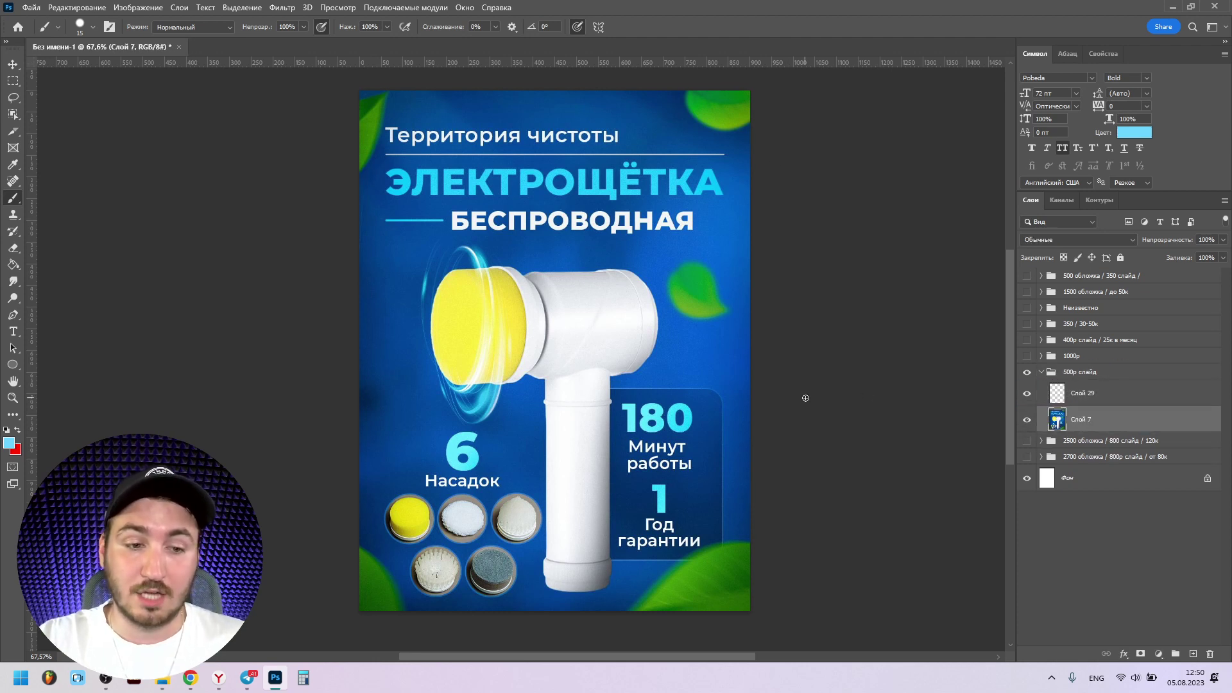
Step: Select the electric brush with Object Selection, copy it to its own layer and place Слой 29 beneath the copy
click(13, 114)
mouse_move(434, 256)
mouse_down()
mouse_move(604, 488)
mouse_move(707, 580)
mouse_up()
right_click(584, 356)
click(632, 442)
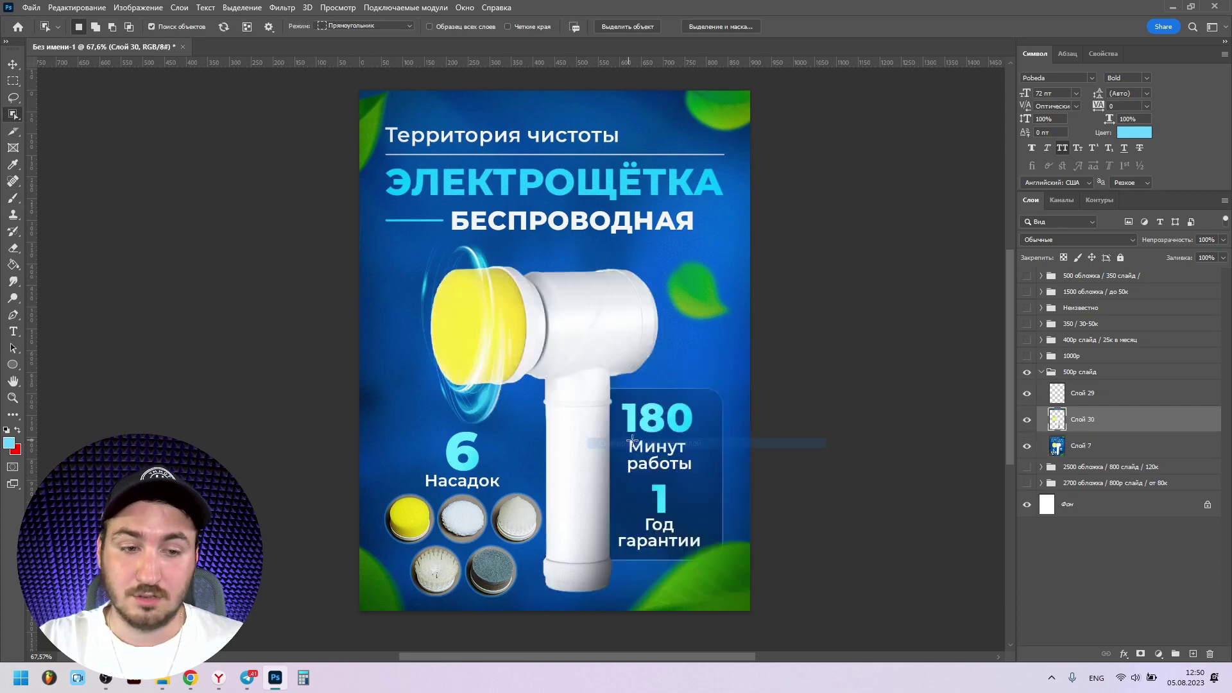
key(v)
drag(1090, 394, 1094, 429)
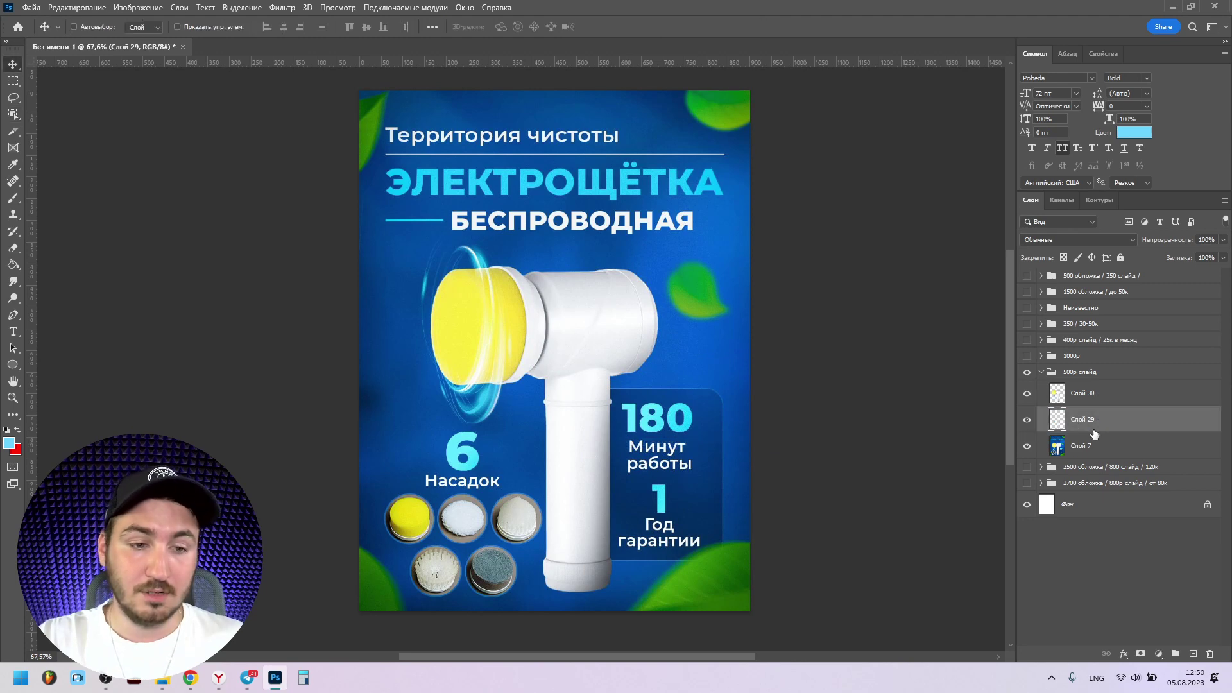
Step: Set the foreground colour to a more saturated light blue and paint a large soft glow behind the electric brush on Слой 29
key(i)
click(9, 443)
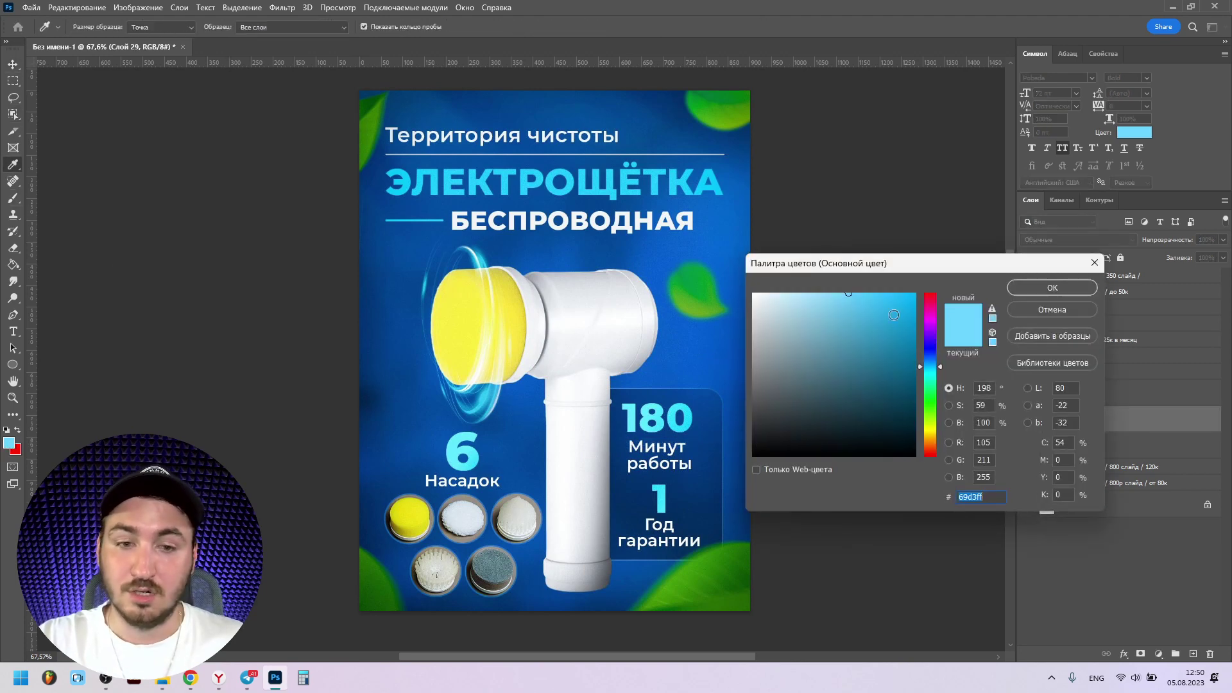
drag(852, 271, 874, 271)
click(1036, 292)
key(b)
alt+drag(555, 357, 667, 358)
alt+drag(560, 398, 593, 339)
click(567, 379)
click(566, 374)
click(565, 375)
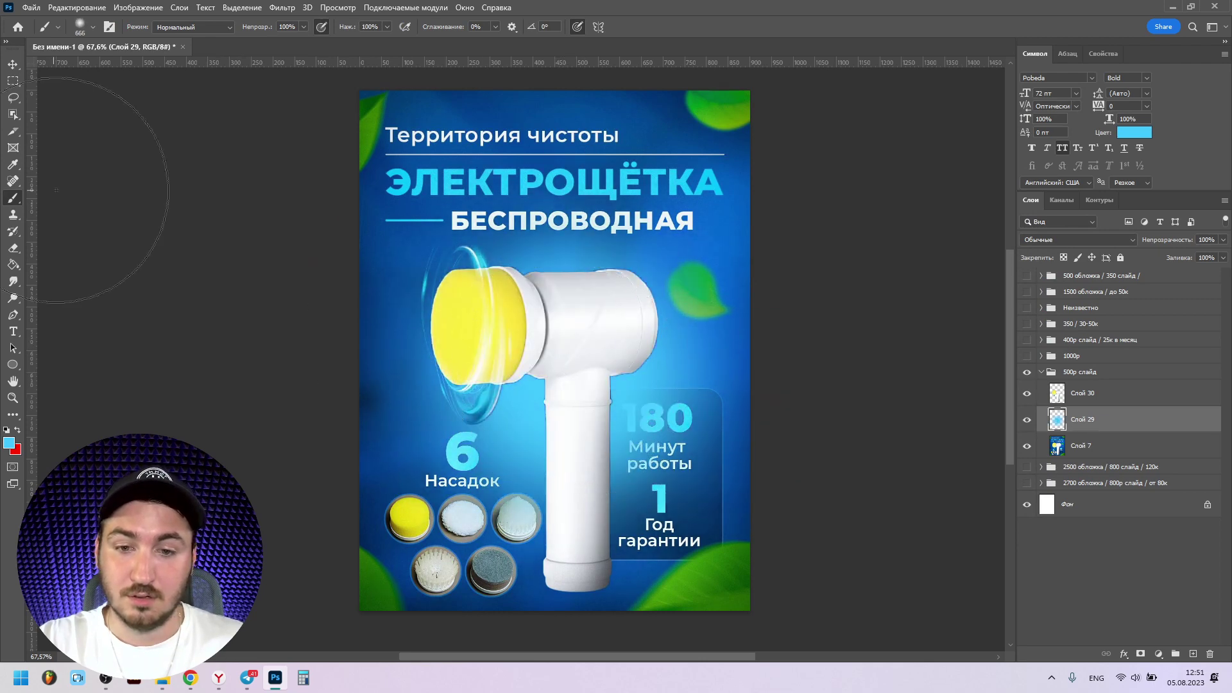
Step: Set the glow layer's blending mode to Перекрытие, duplicate the layer and toggle the copy's visibility to compare
click(9, 64)
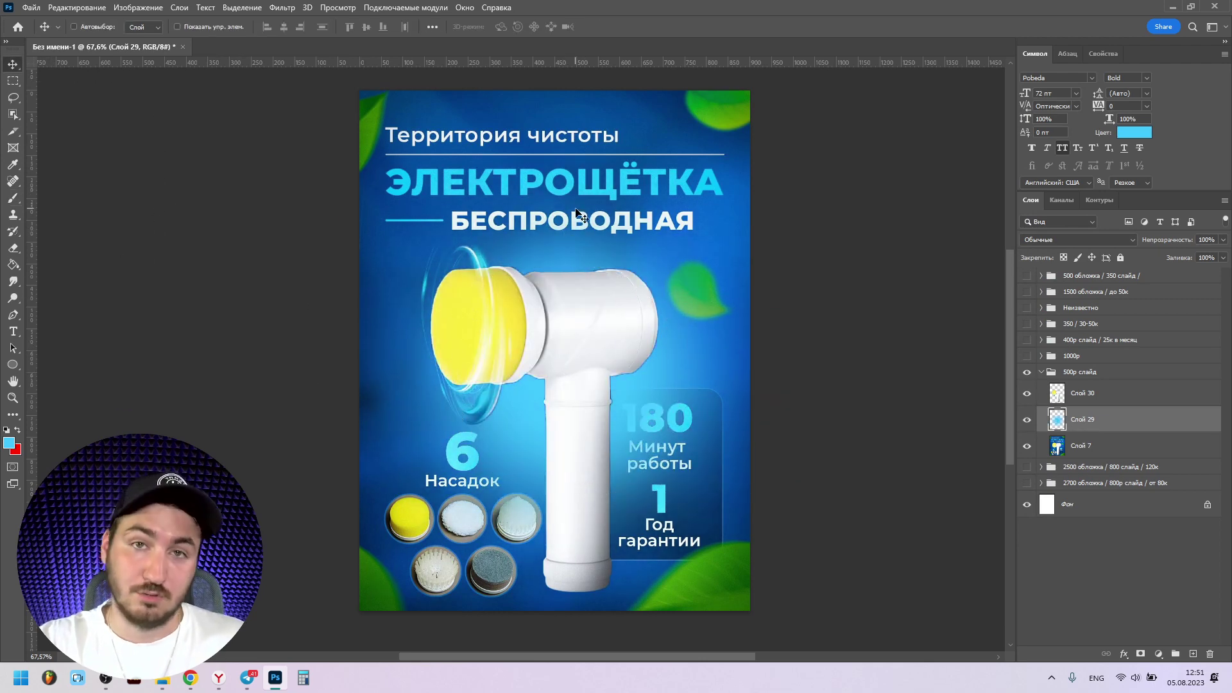
click(1081, 241)
click(1084, 364)
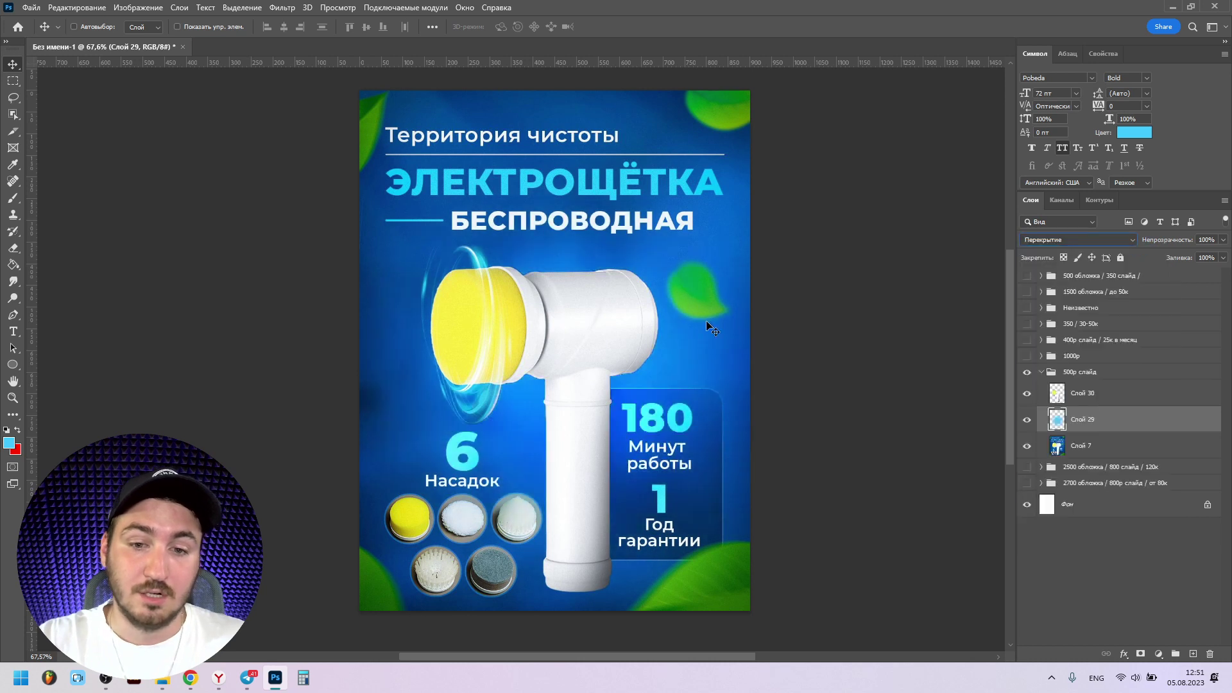
key(ctrl+j)
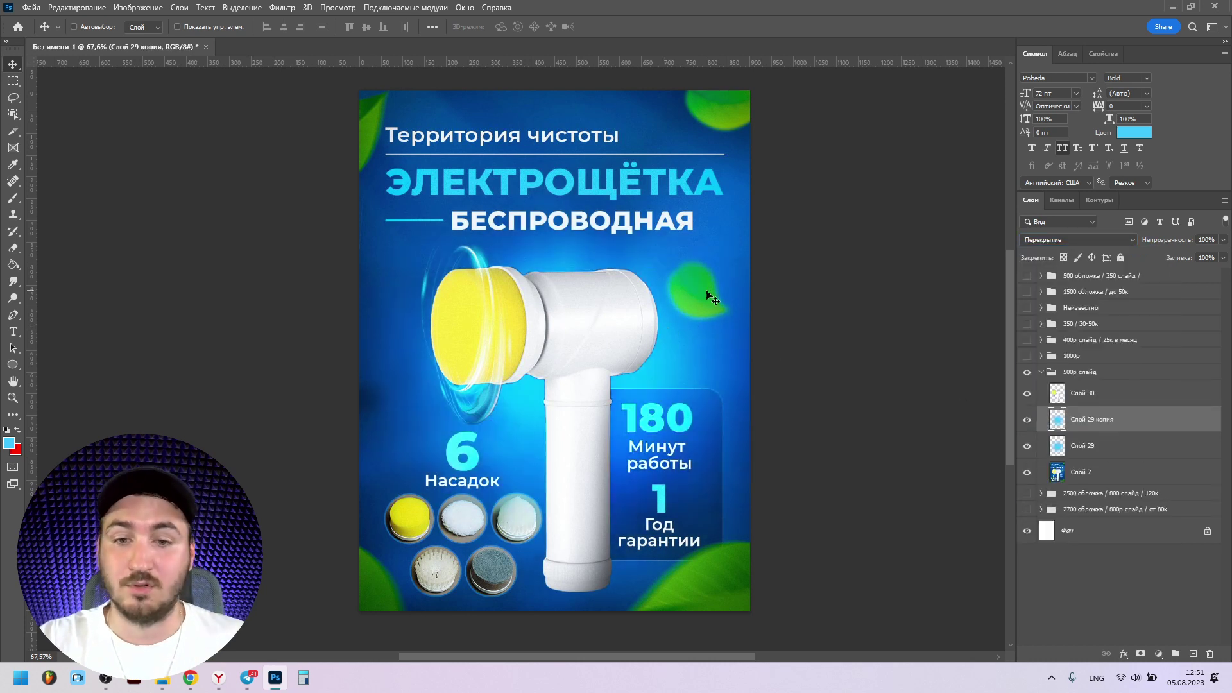
click(1027, 419)
click(1026, 419)
Step: Add a black colour fill layer above Слой 30 with a mask that darkens only the card's edges, and adjust its blending mode
click(1104, 393)
click(1158, 653)
click(1110, 426)
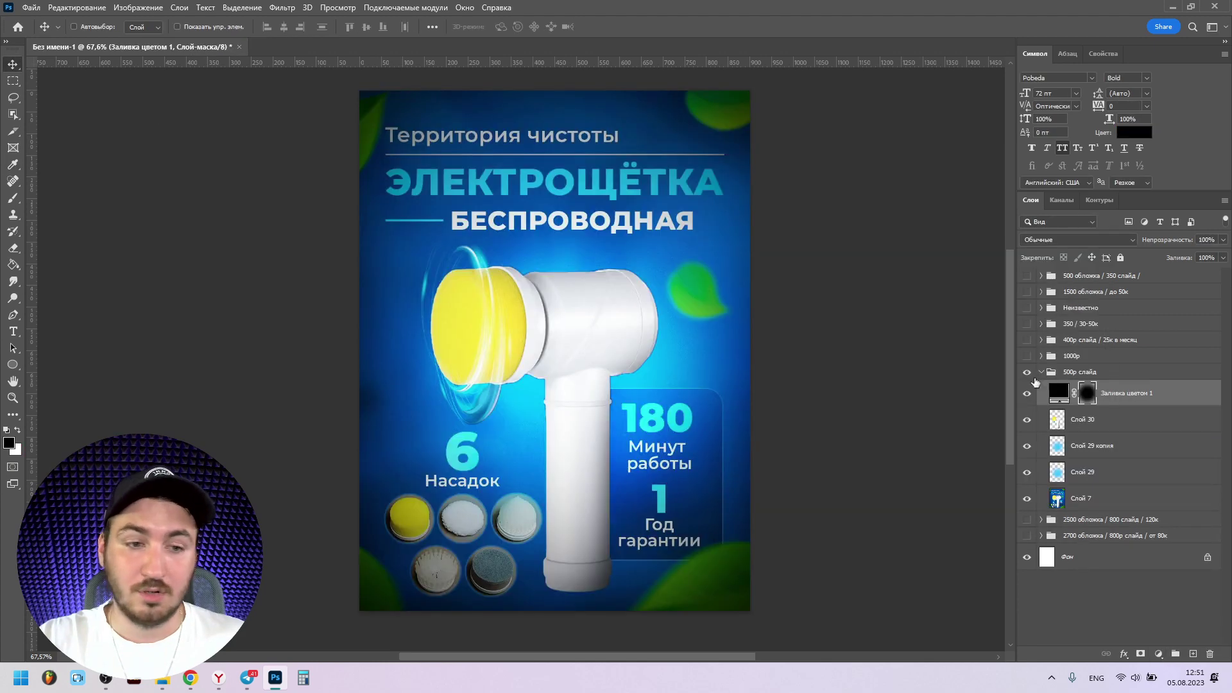
click(1125, 392)
click(1078, 240)
click(1041, 395)
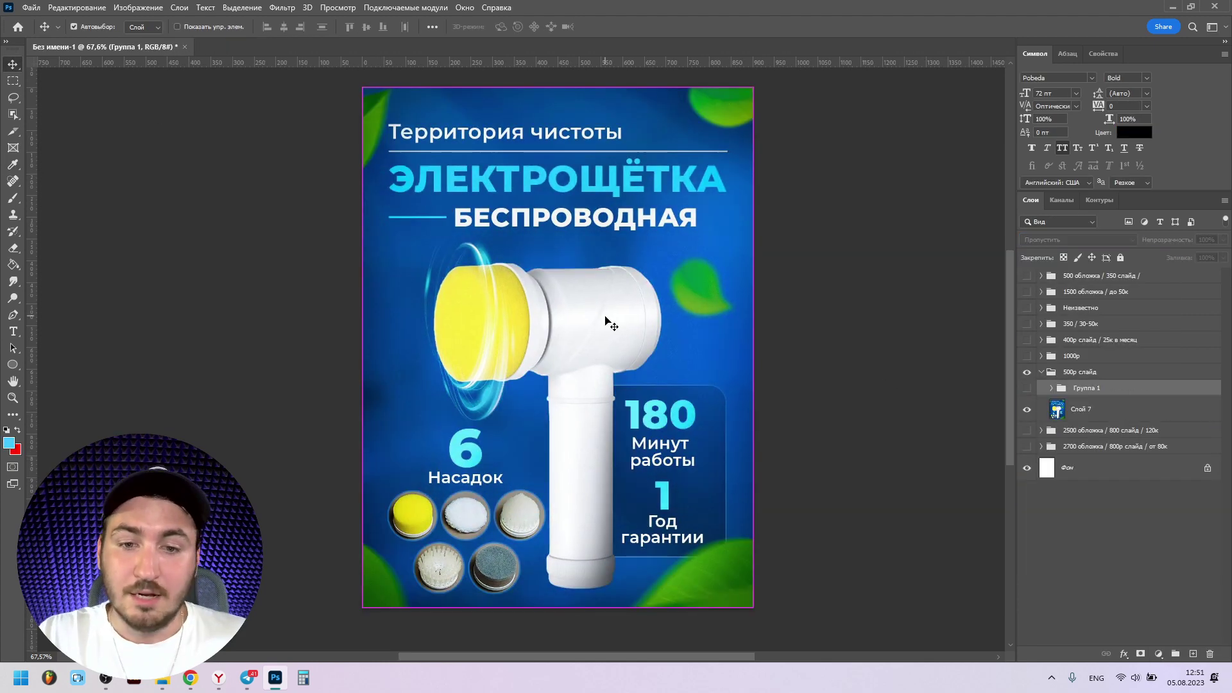
Step: Show Группа 1, check its contents with Слой 7 briefly hidden, and expand the group
ctrl+click(605, 321)
click(1026, 387)
click(1027, 408)
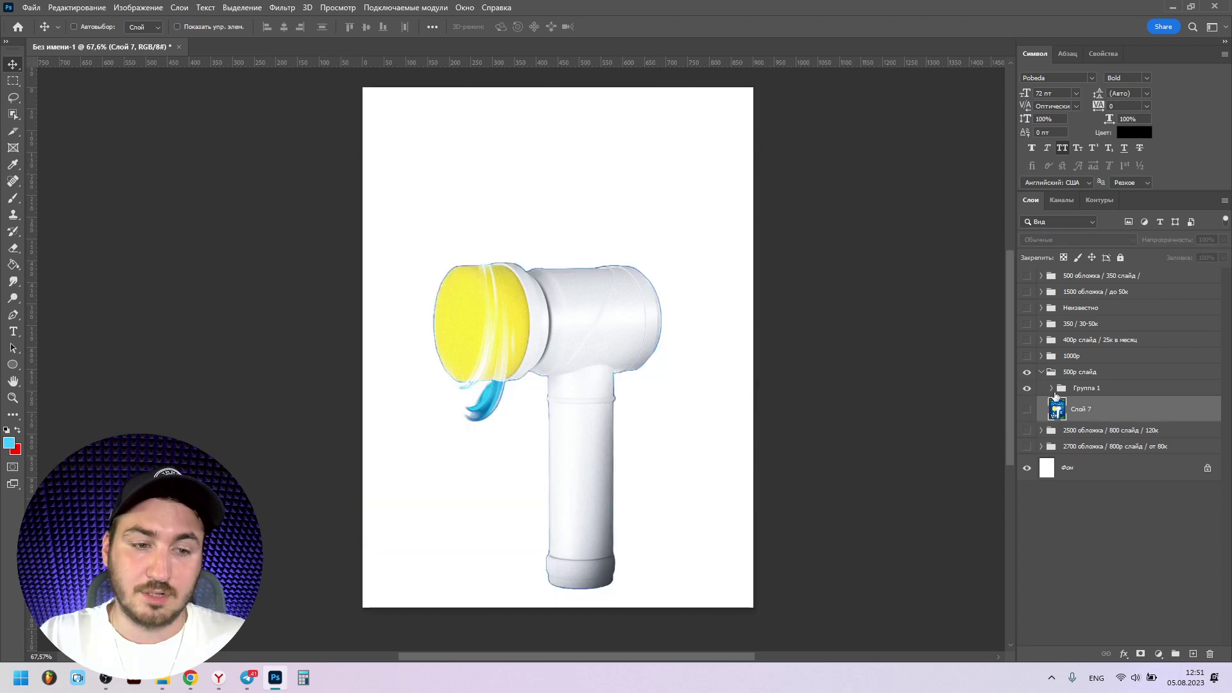
click(1027, 409)
click(1061, 393)
click(1051, 387)
Step: Rotate the cut-out electric brush slightly clockwise and reposition it on the card
key(ctrl+t)
mouse_move(690, 161)
mouse_down()
mouse_move(704, 171)
mouse_move(696, 292)
mouse_up()
key(Return)
drag(622, 340, 627, 318)
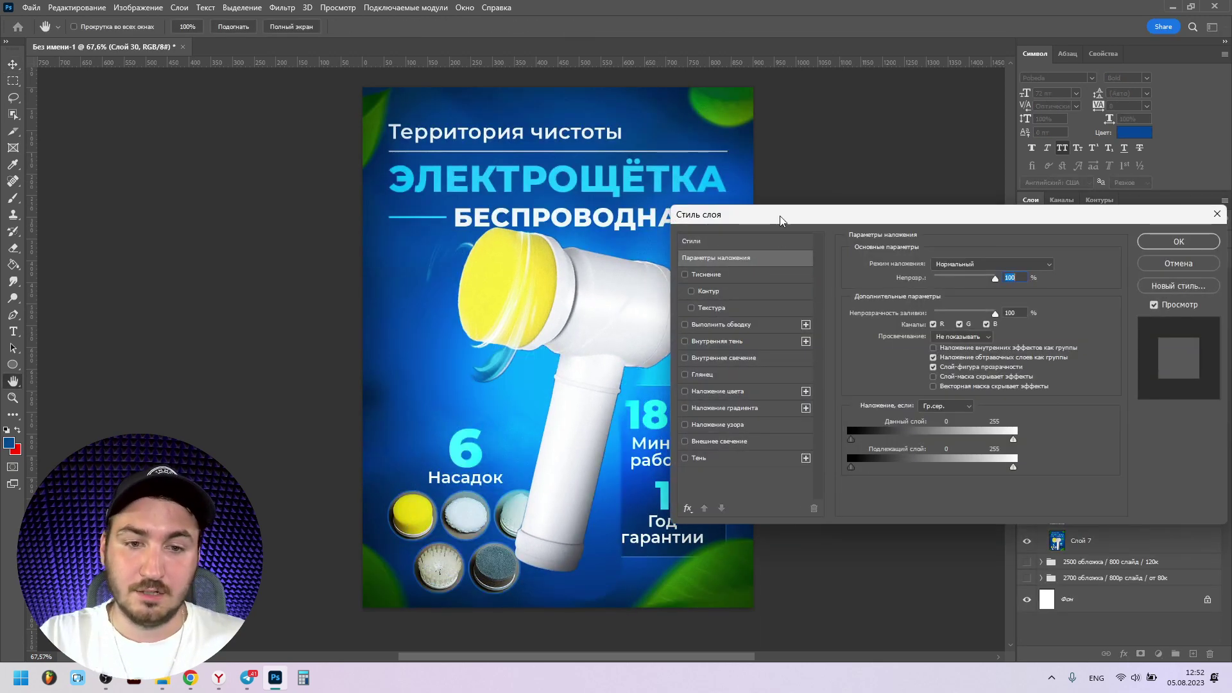
Step: Add a drop shadow (Тень) to the electric brush layer with 26% opacity and a size of 76 px
drag(780, 215, 825, 198)
click(745, 440)
drag(979, 333, 985, 333)
drag(991, 264, 979, 265)
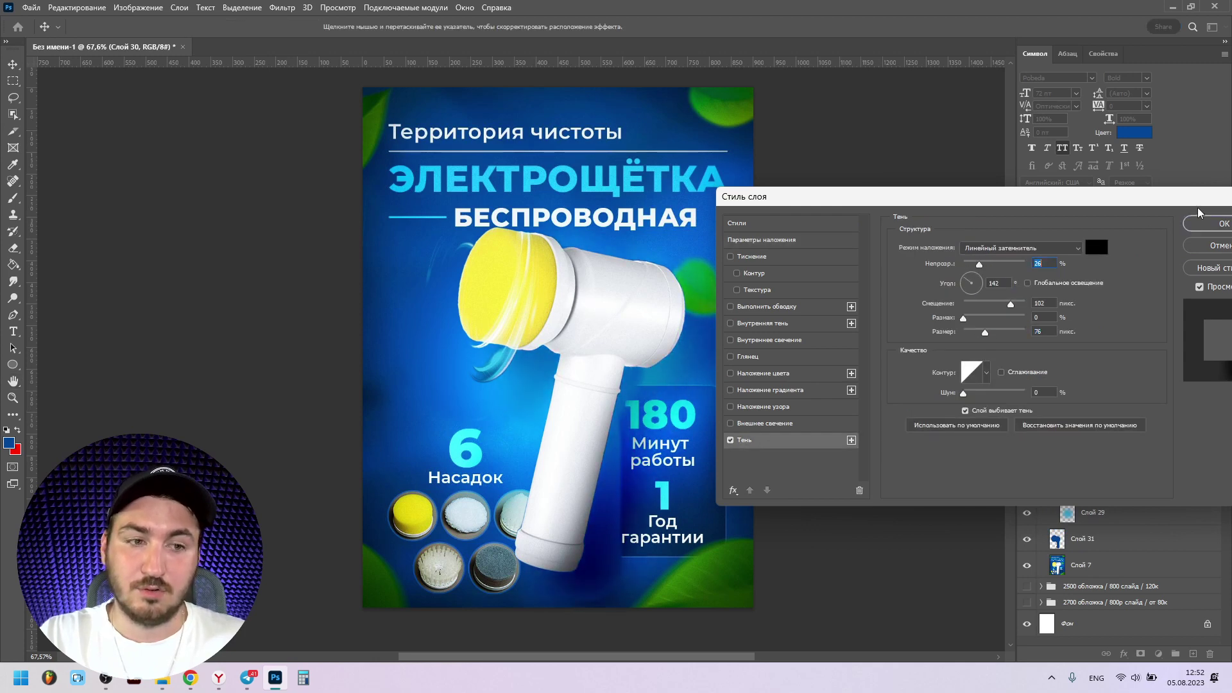
click(1203, 222)
Step: Select both blue glow layers, Слой 29 and Слой 29 копия, and collapse the group "500р слайд"
click(1129, 485)
shift+click(1155, 504)
drag(1155, 504, 1027, 509)
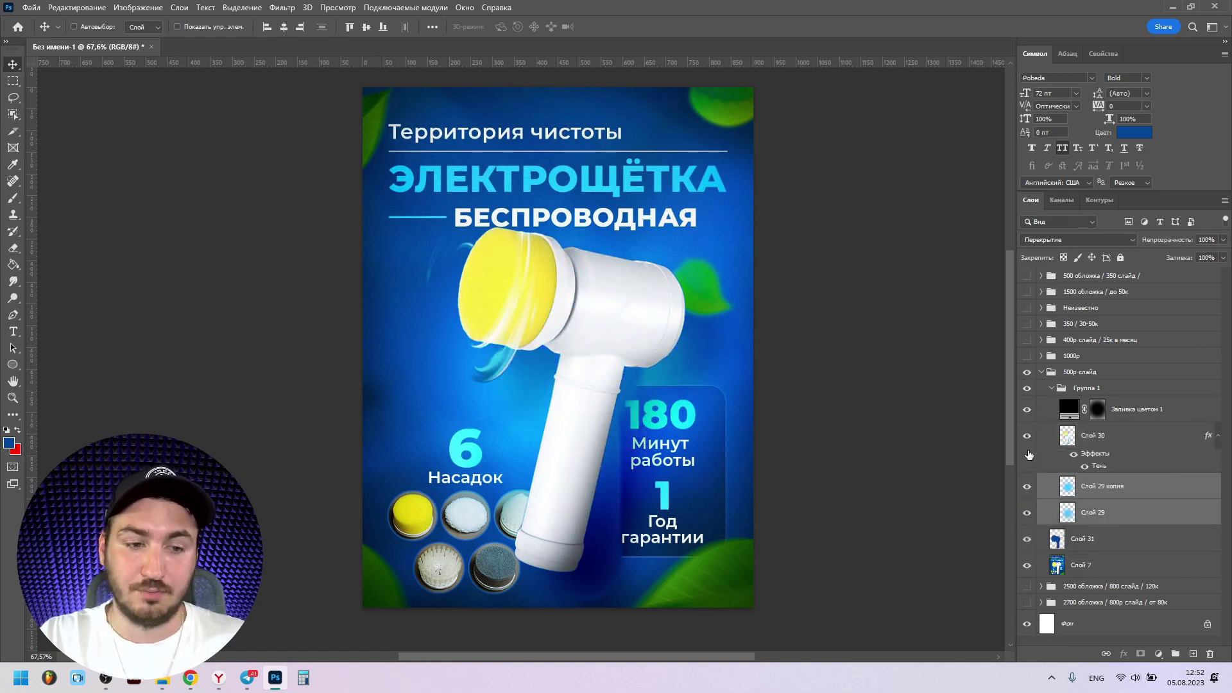
click(1041, 371)
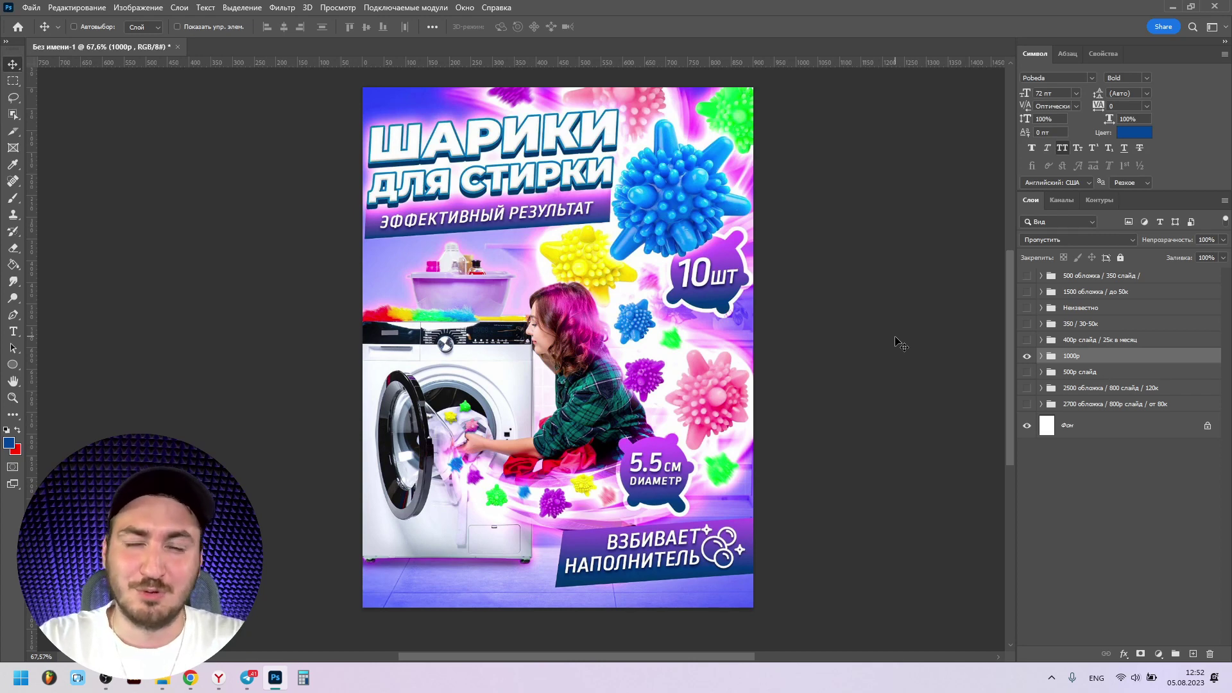
Step: Expand the group "1000р" and show the comment screenshot on Слой 9
click(1041, 356)
click(1023, 384)
double_click(1023, 384)
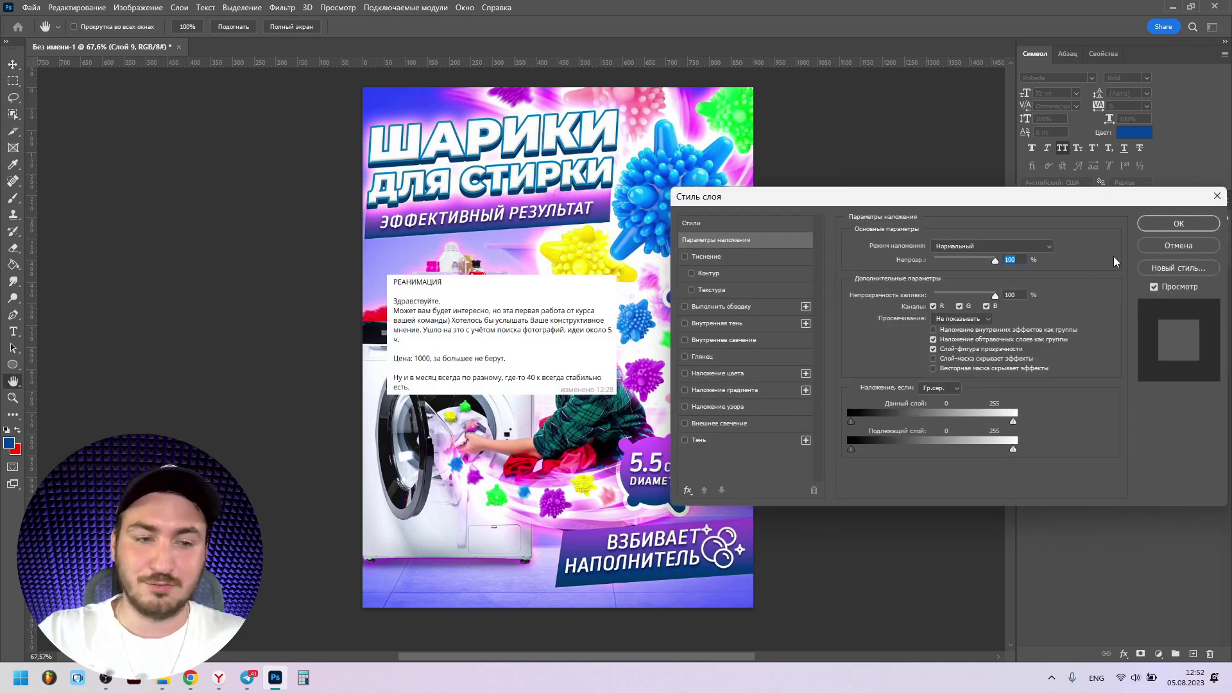
click(1172, 245)
Step: Draw a rectangle shape that exactly covers the comment screenshot on the laundry-ball card
right_click(13, 364)
click(93, 374)
key(shift+u)
scroll(408, 283, up, 5)
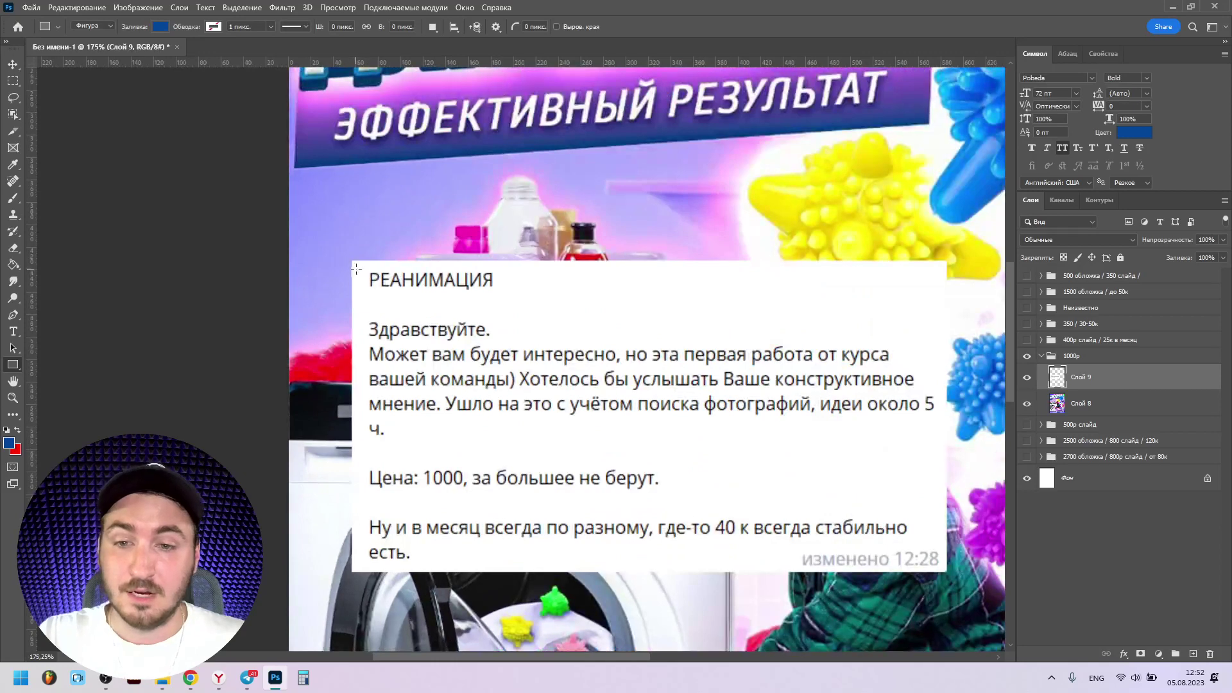
drag(353, 261, 945, 569)
scroll(616, 434, down, 2)
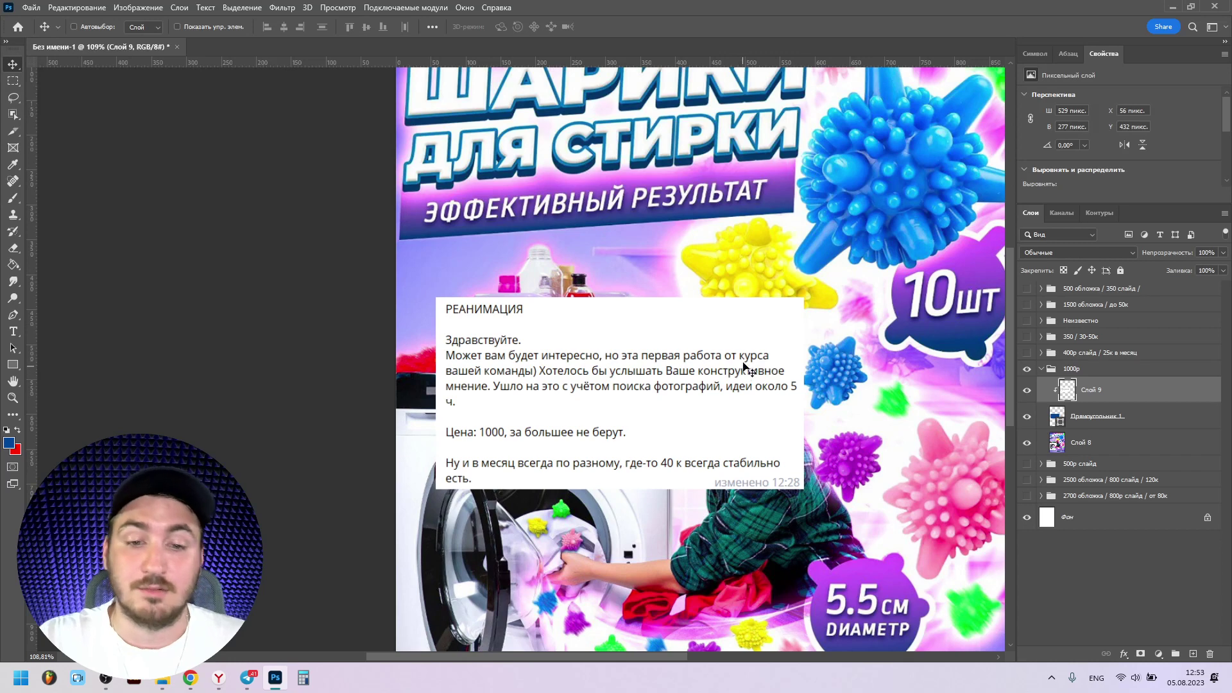
Step: Add a new layer above Слой 33 and ready the Brush tool with red as the foreground colour
scroll(670, 364, down, 5)
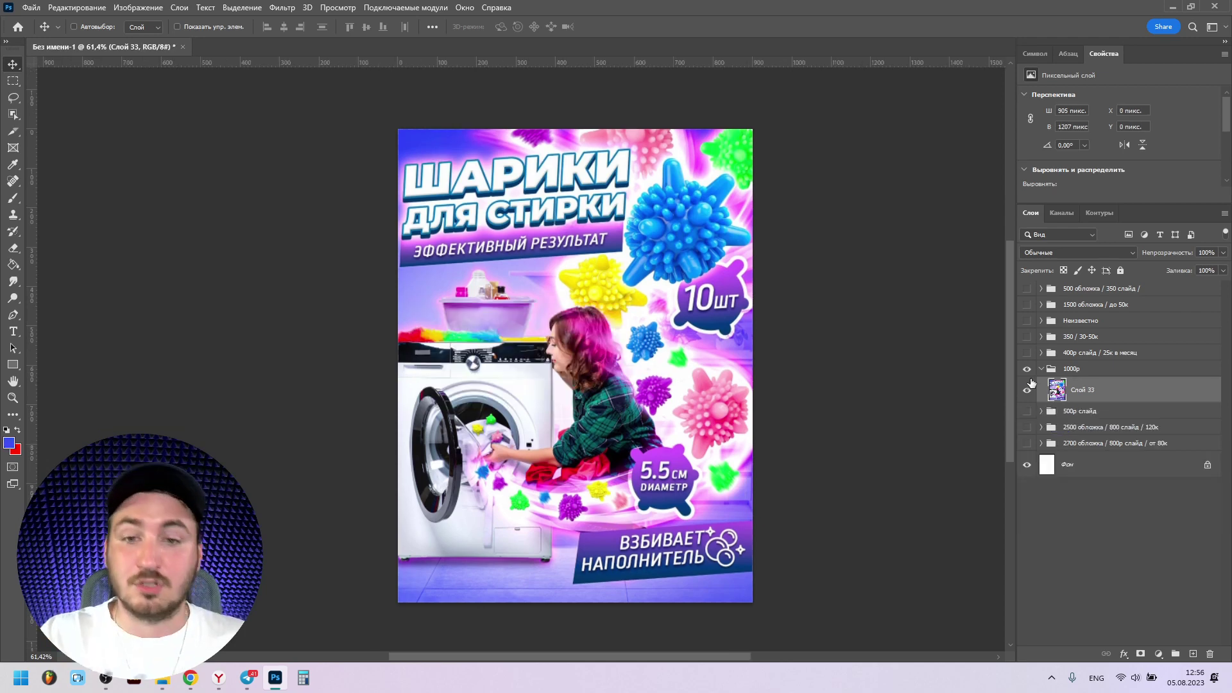
scroll(603, 379, up, 1)
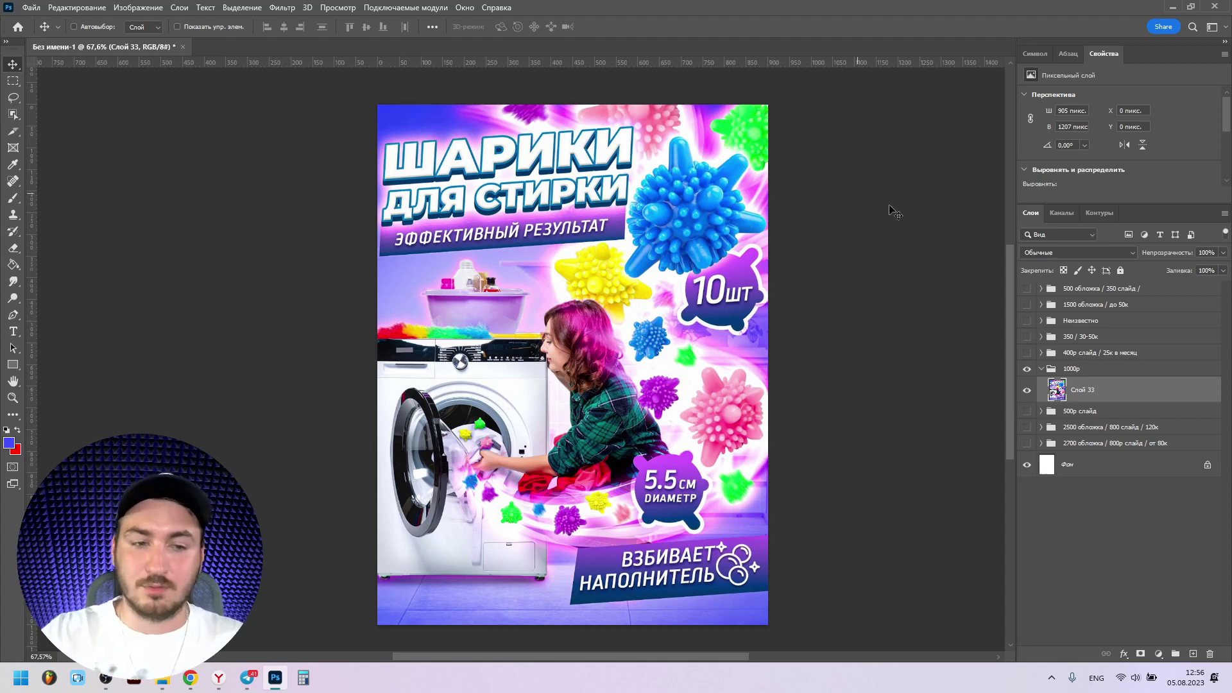
click(1193, 653)
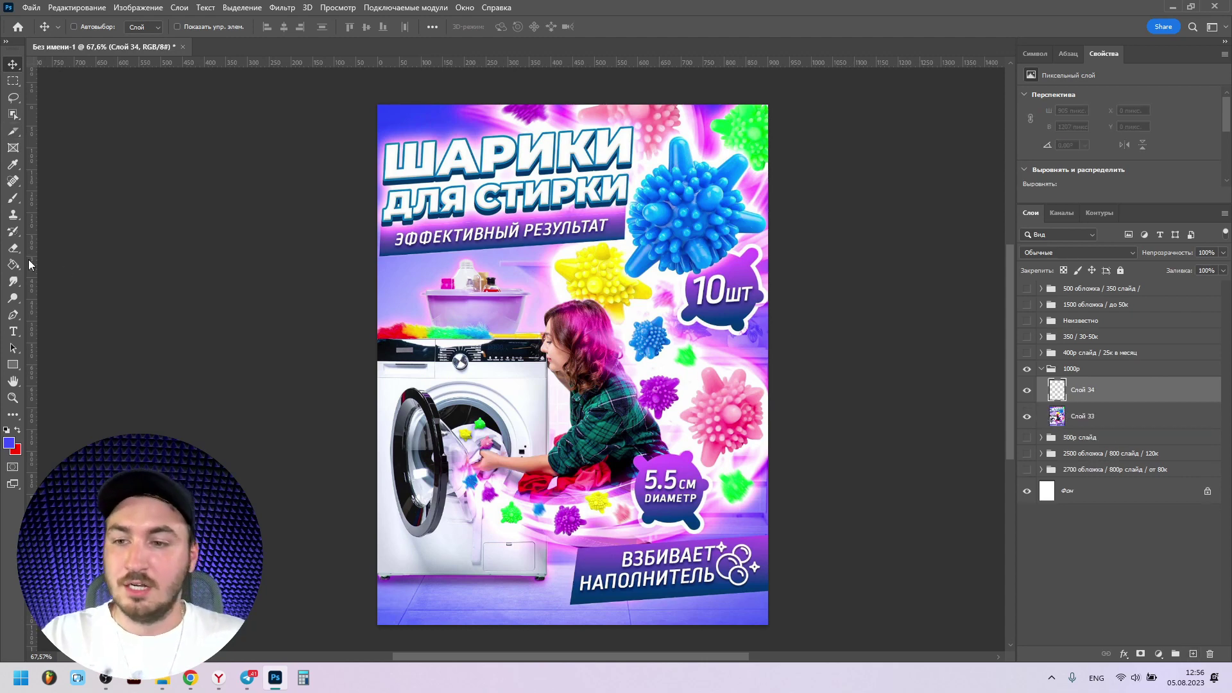
click(13, 198)
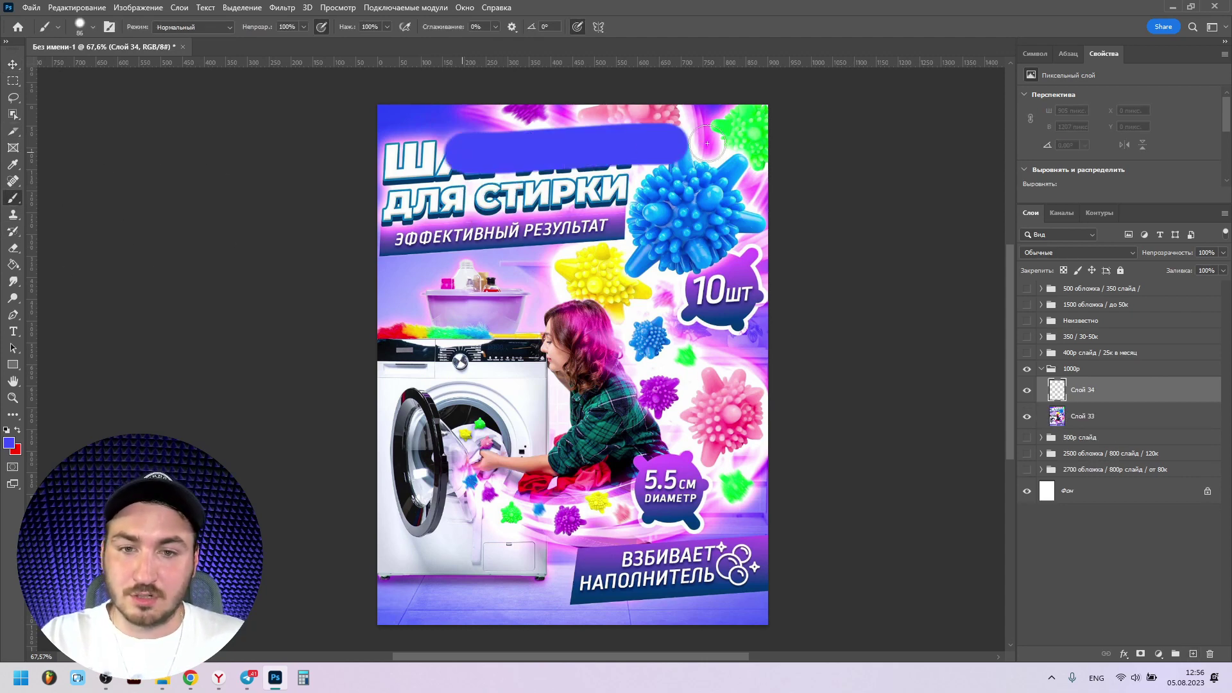
click(18, 431)
Step: Mark the two lines of the heading "ШАРИКИ ДЛЯ СТИРКИ" twice with thick red strokes, undoing the marks each time
drag(414, 151, 761, 146)
drag(507, 212, 685, 212)
key(ctrl+z)
key(ctrl+z)
drag(425, 151, 614, 141)
drag(523, 207, 755, 172)
key(ctrl+z)
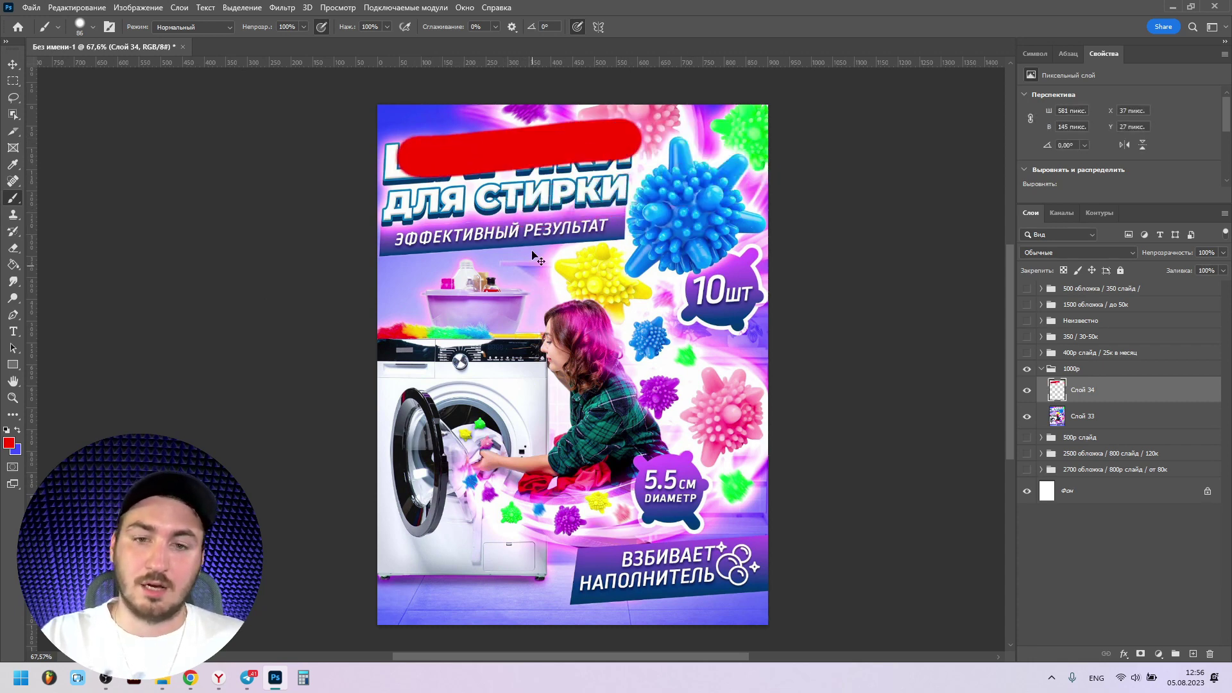
key(ctrl+z)
Step: Paint two horizontal red strokes over the heading lines, reaching into the blue ball, and undo both
drag(436, 152, 690, 155)
drag(452, 212, 691, 211)
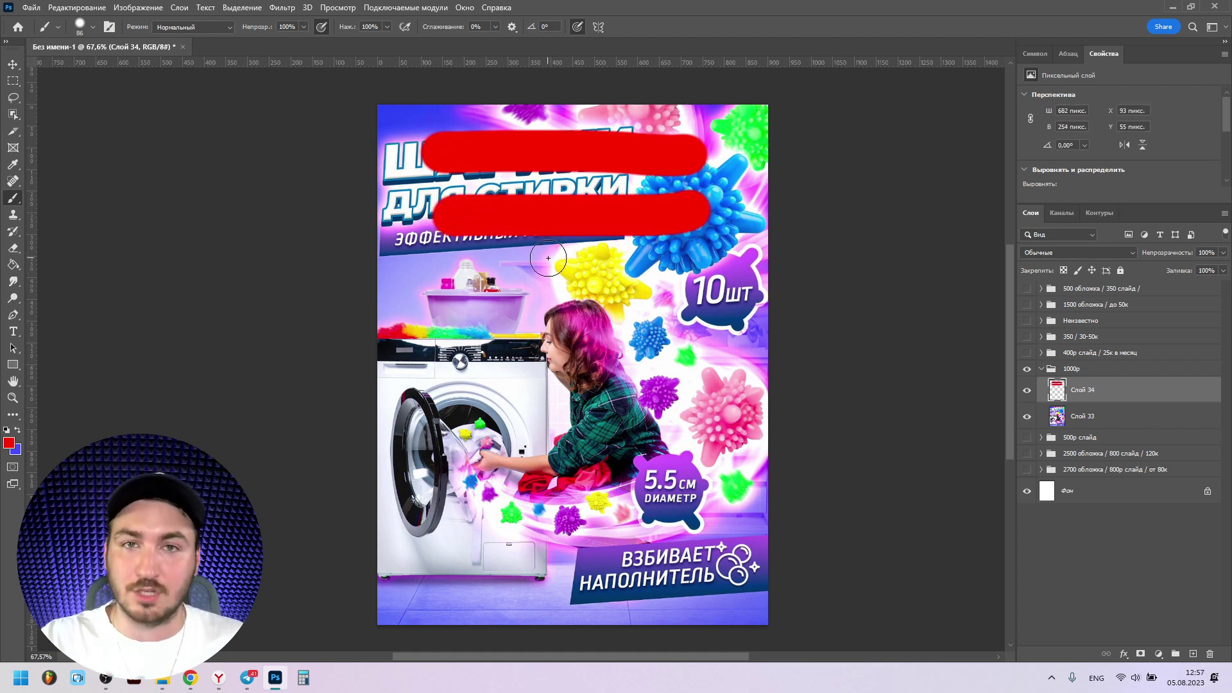
key(ctrl+z)
key(ctrl+z)
Step: Paint three wide red strokes across the card's upper part to show a full-width text layout, and undo them
mouse_move(442, 145)
mouse_down()
mouse_move(428, 144)
mouse_move(687, 156)
mouse_up()
drag(440, 204, 706, 206)
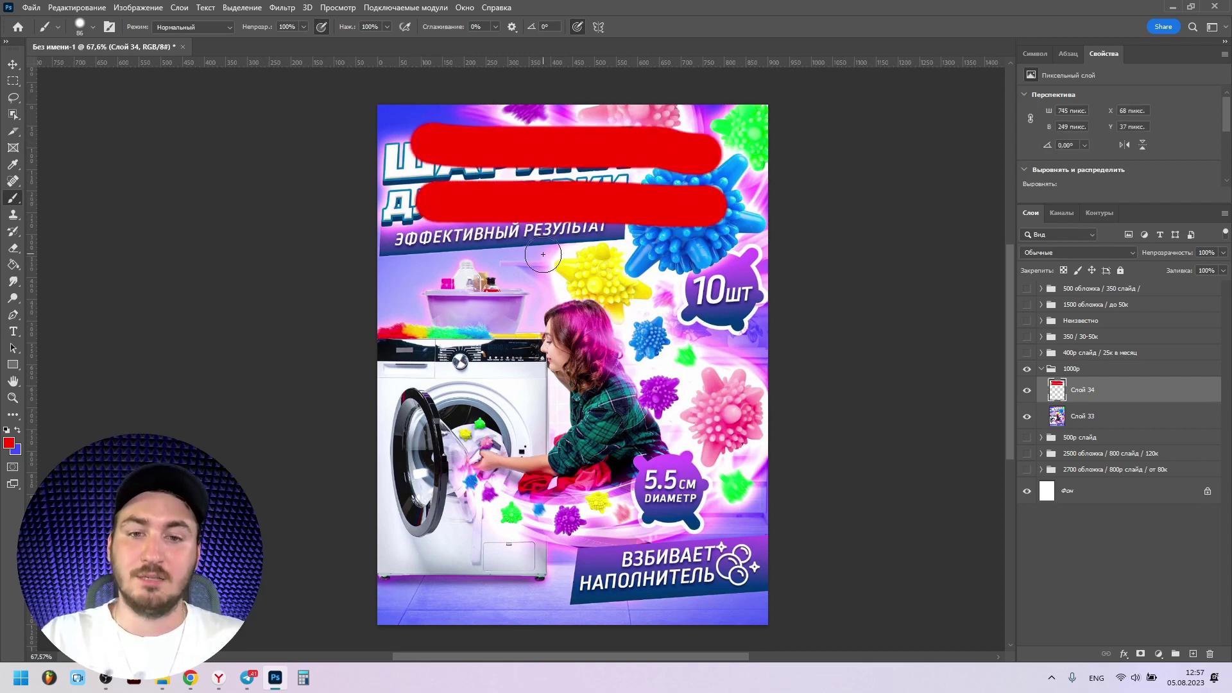
drag(417, 268, 731, 277)
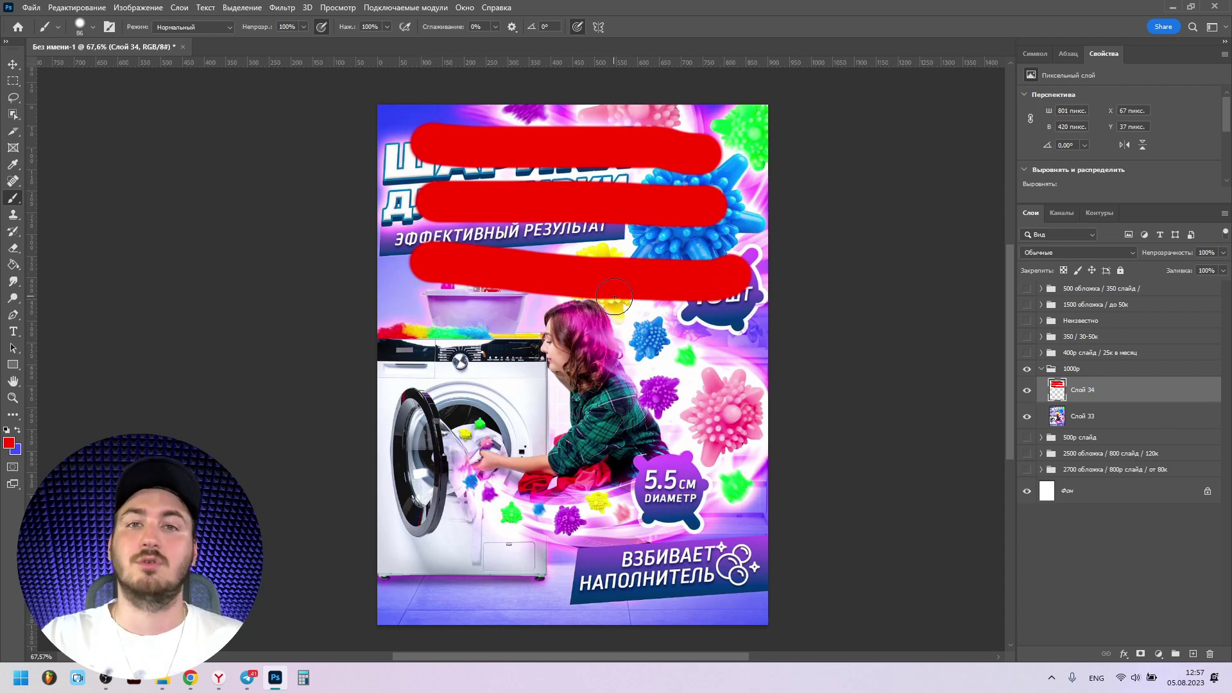
key(ctrl+z)
key(ctrl+z)
key(ctrl+z)
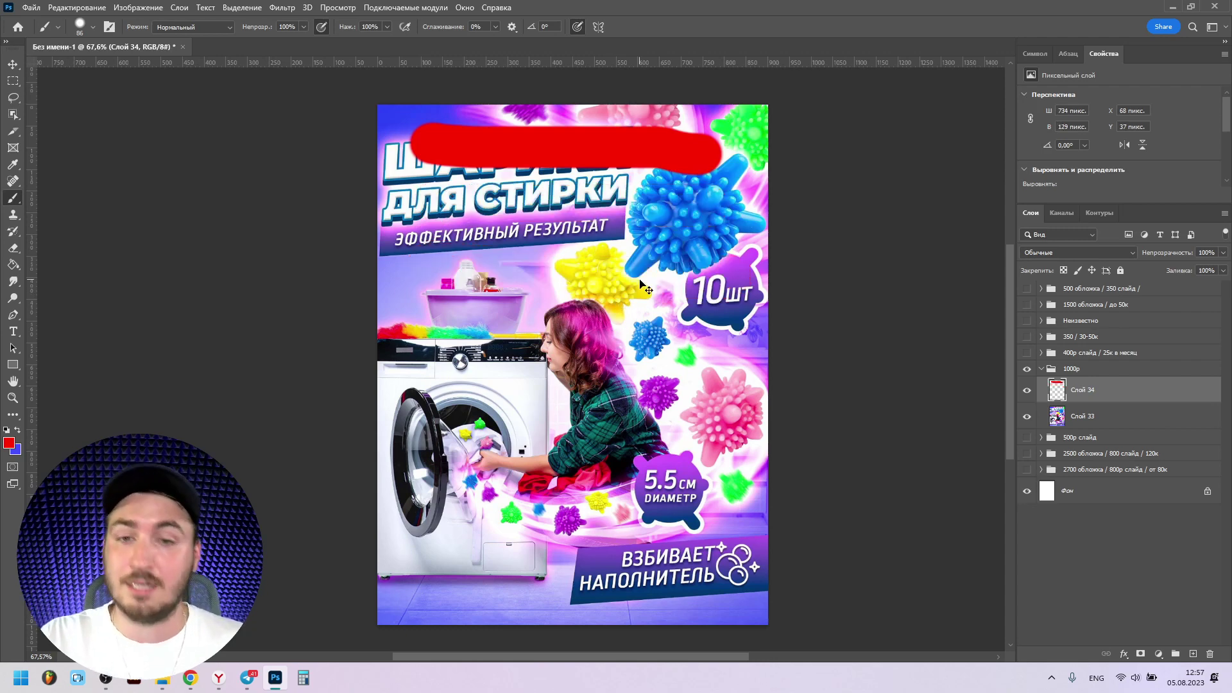
Step: Reduce the brush size to 27 pixels
alt+right_click(513, 236)
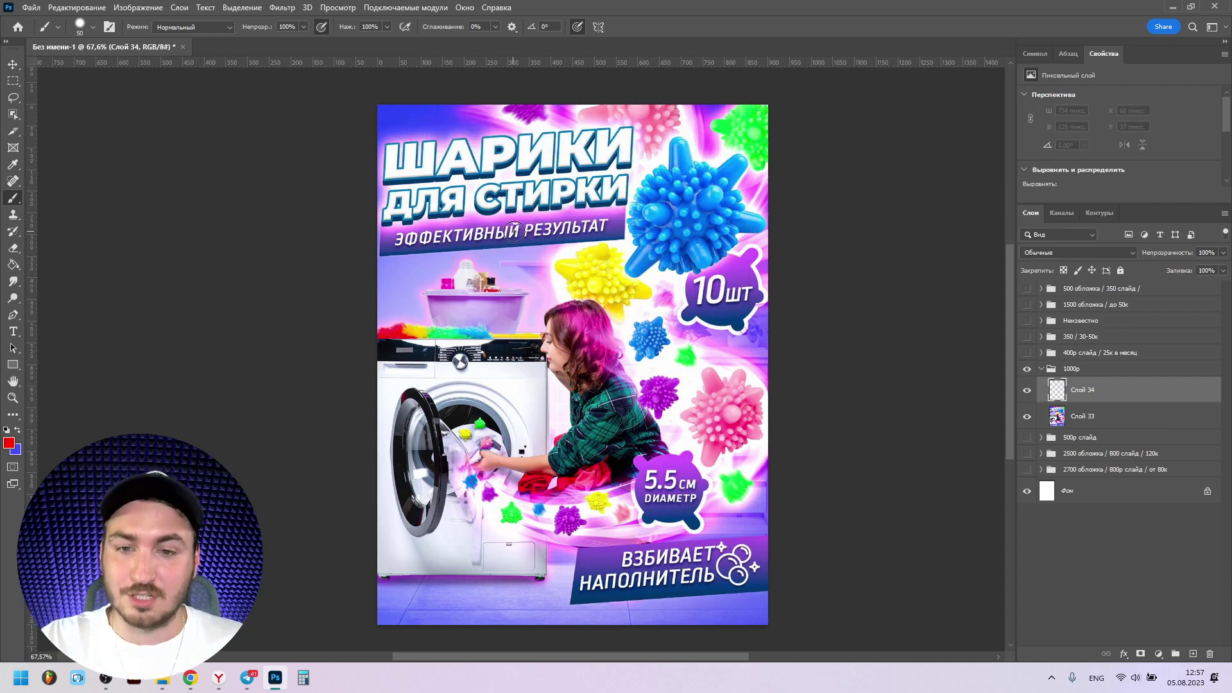
alt+scroll(501, 224, up, 3)
alt+scroll(610, 303, down, 1)
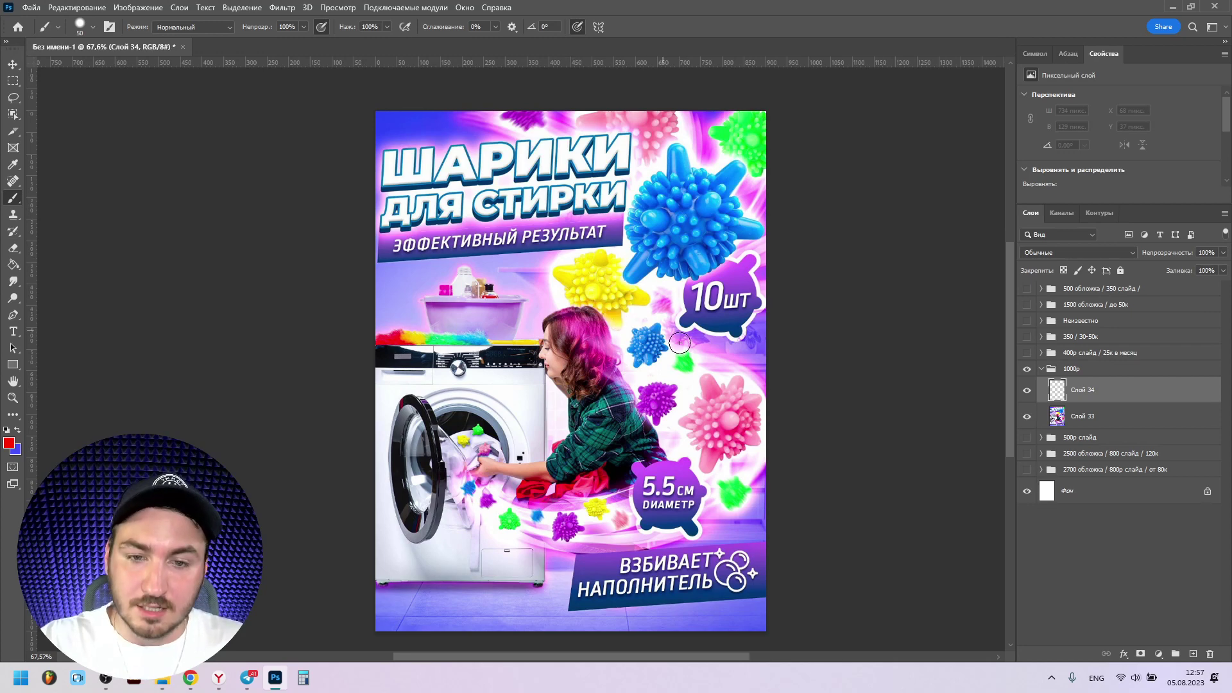
alt+right_click(517, 393)
drag(511, 393, 513, 389)
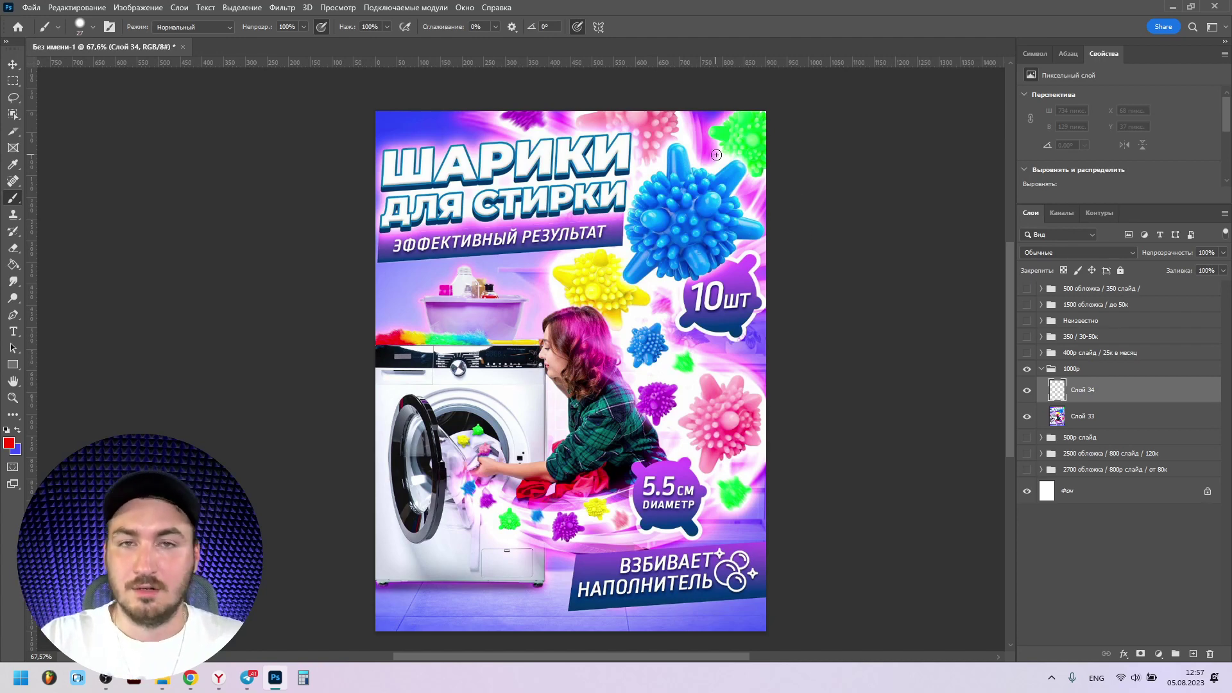
Step: Replace the visible 1000р group with the group "400р слайд / 25к в месяц" and add a new layer on top inside it
click(1041, 370)
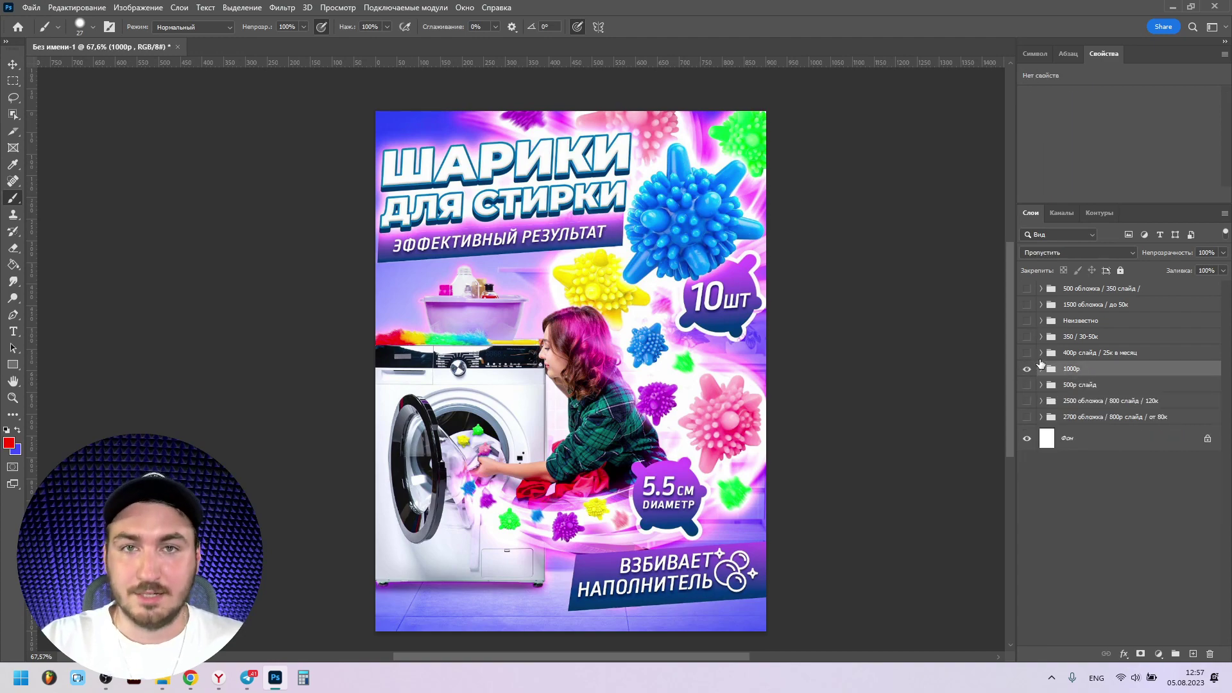
click(1026, 368)
click(1027, 353)
click(1083, 353)
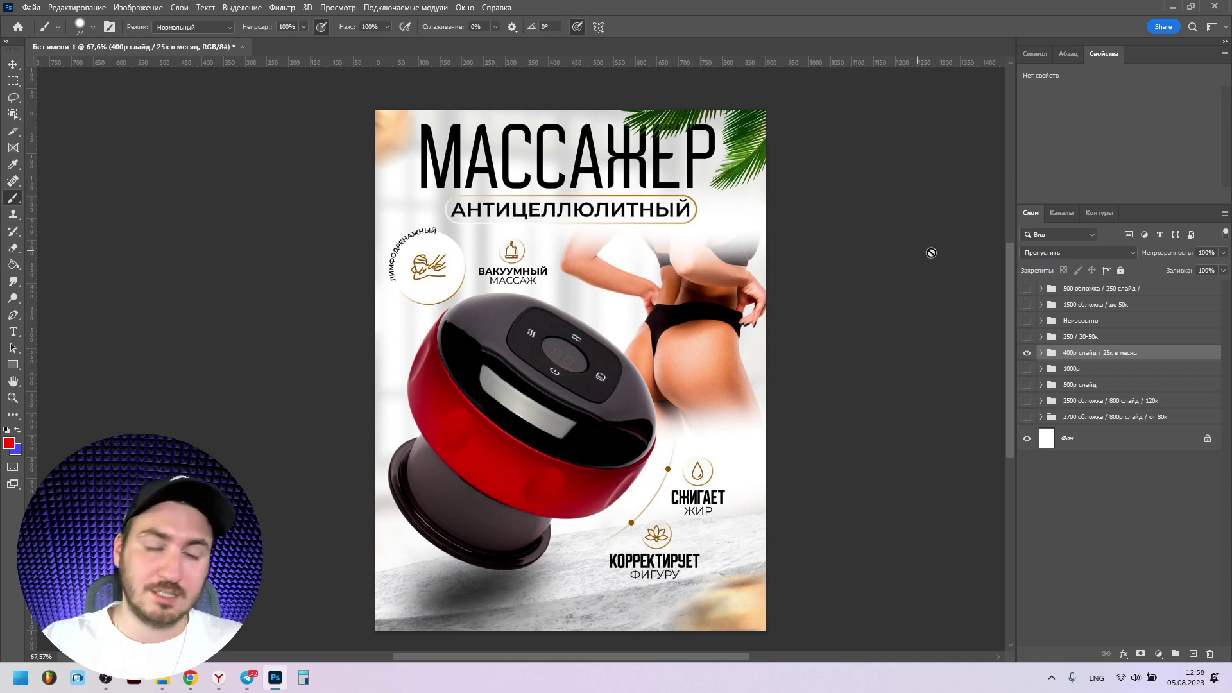
click(1042, 354)
click(1108, 372)
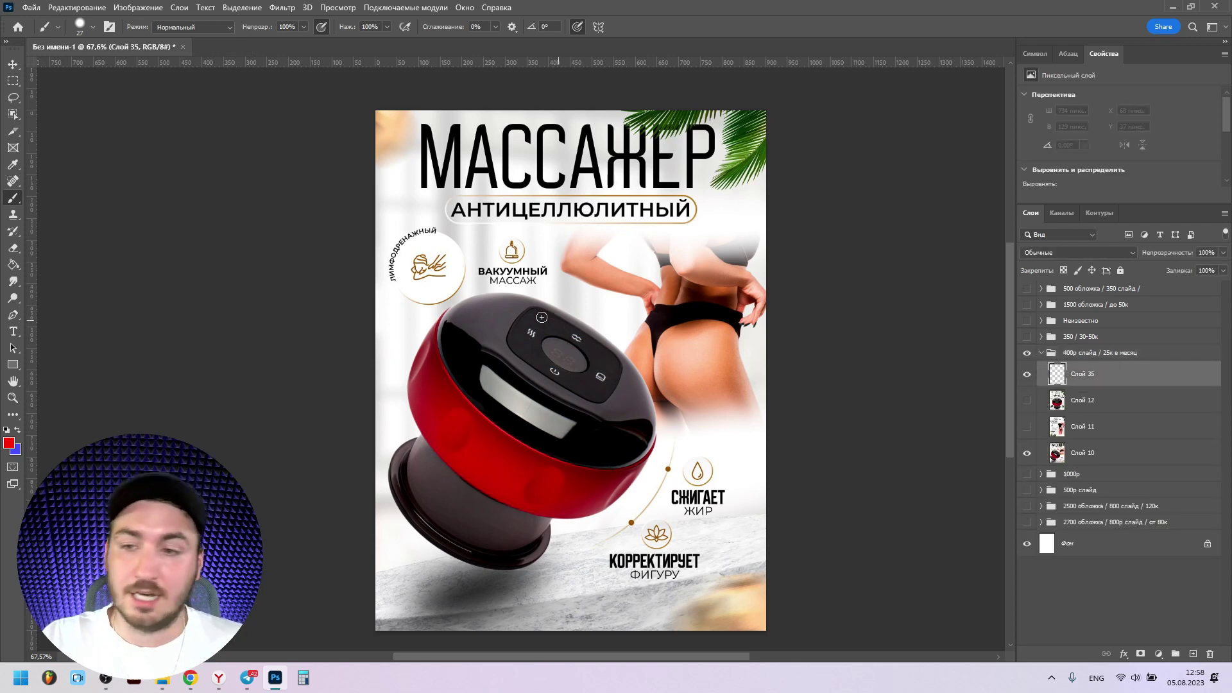
Step: Shrink the brush and mark the woman's arms, waist and hip with short red strokes, undoing each mark
alt+right_click(649, 294)
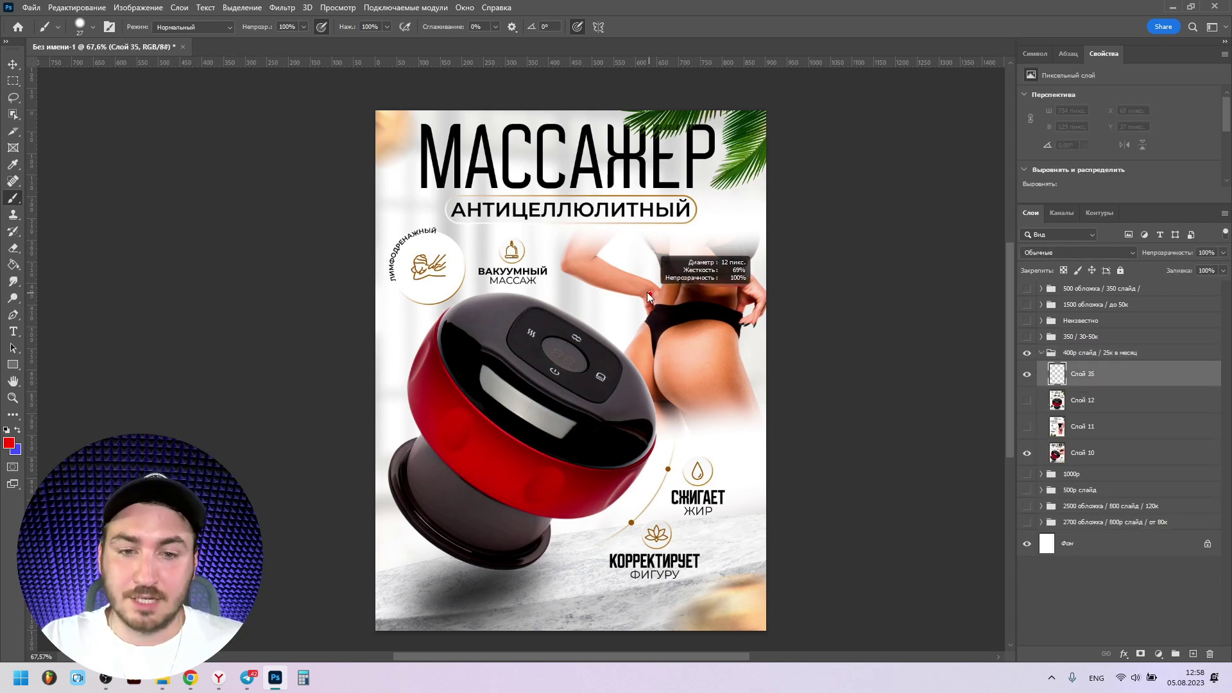
mouse_move(691, 317)
mouse_down()
mouse_move(713, 298)
mouse_move(649, 301)
mouse_up()
key(ctrl+z)
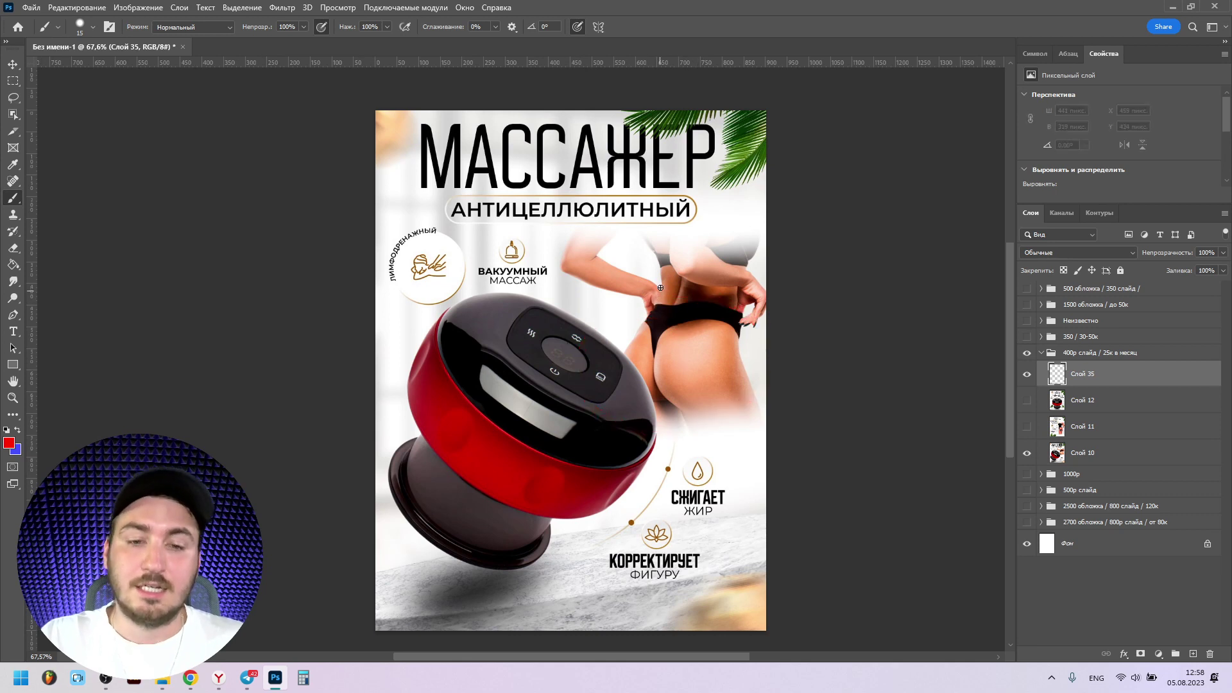
mouse_move(689, 256)
mouse_down()
mouse_move(616, 301)
mouse_move(745, 320)
mouse_move(690, 254)
mouse_up()
key(ctrl+z)
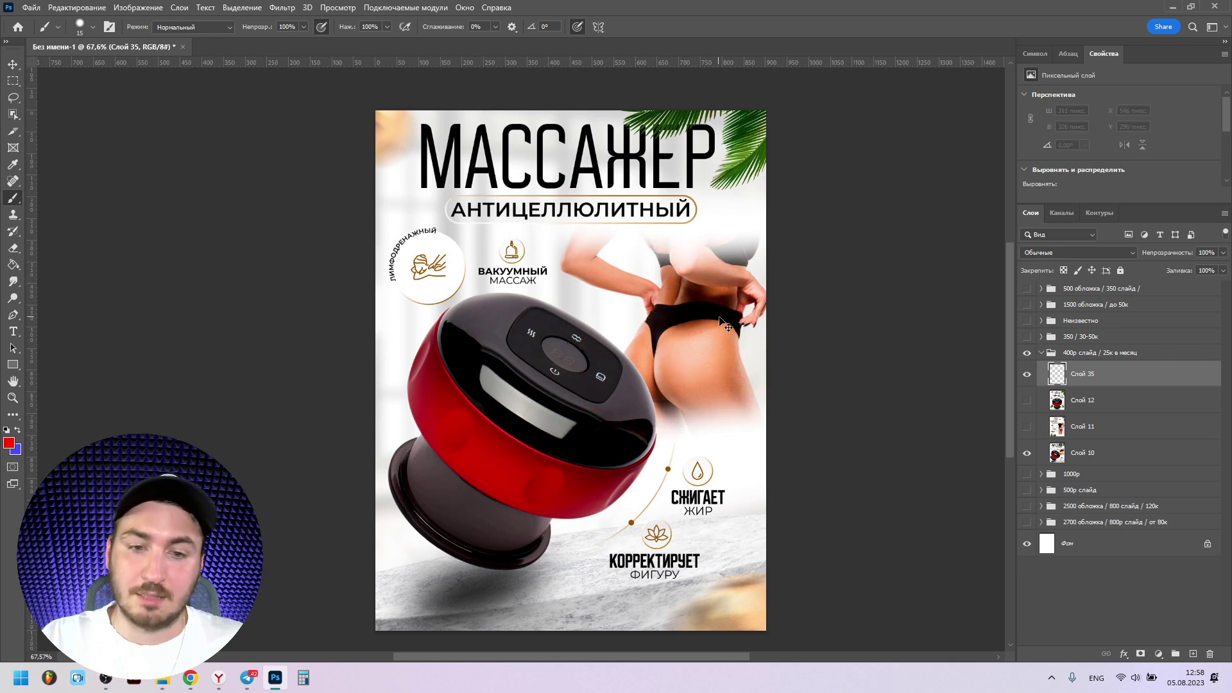
mouse_move(621, 351)
mouse_down()
mouse_move(628, 395)
mouse_move(672, 409)
mouse_move(641, 406)
mouse_move(621, 360)
mouse_move(649, 349)
mouse_up()
key(ctrl+z)
mouse_move(632, 331)
mouse_down()
mouse_move(618, 354)
mouse_move(623, 376)
mouse_up()
key(ctrl+z)
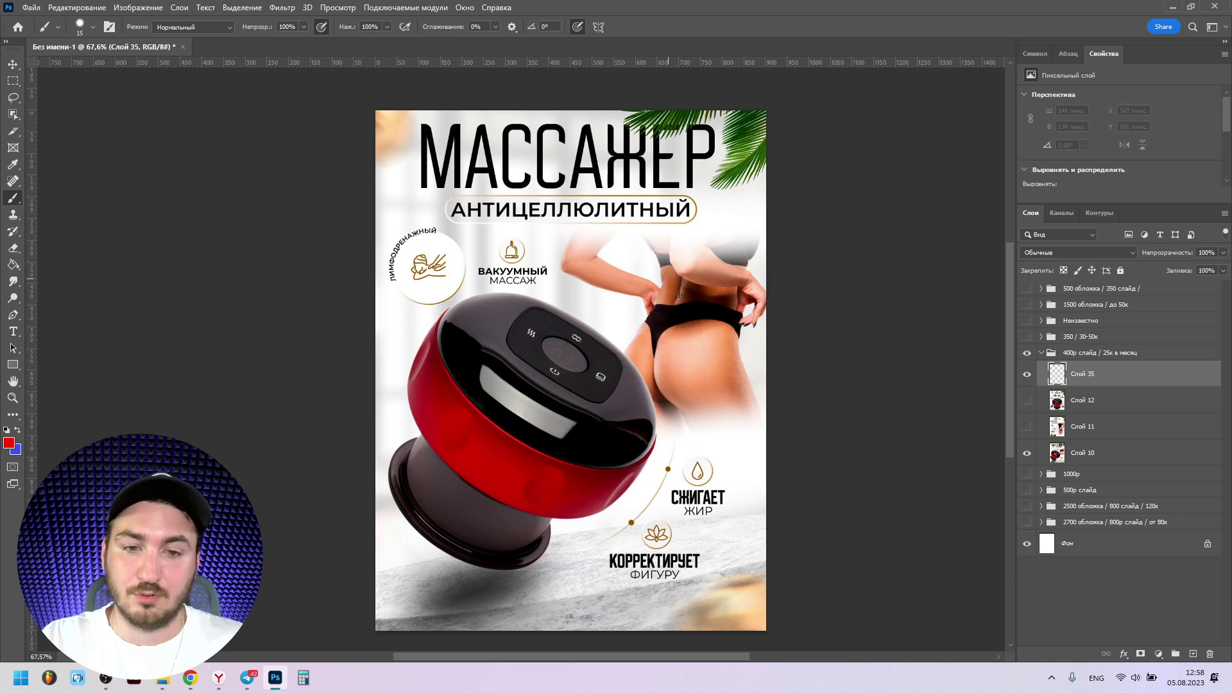
Step: Outline the area around the woman's photo, from the subtitle down to the thigh, with red strokes and undo them
mouse_move(626, 216)
mouse_down()
mouse_move(724, 198)
mouse_move(667, 235)
mouse_up()
key(ctrl+z)
key(ctrl+z)
drag(660, 359, 667, 350)
key(ctrl+z)
drag(638, 276, 624, 306)
key(ctrl+z)
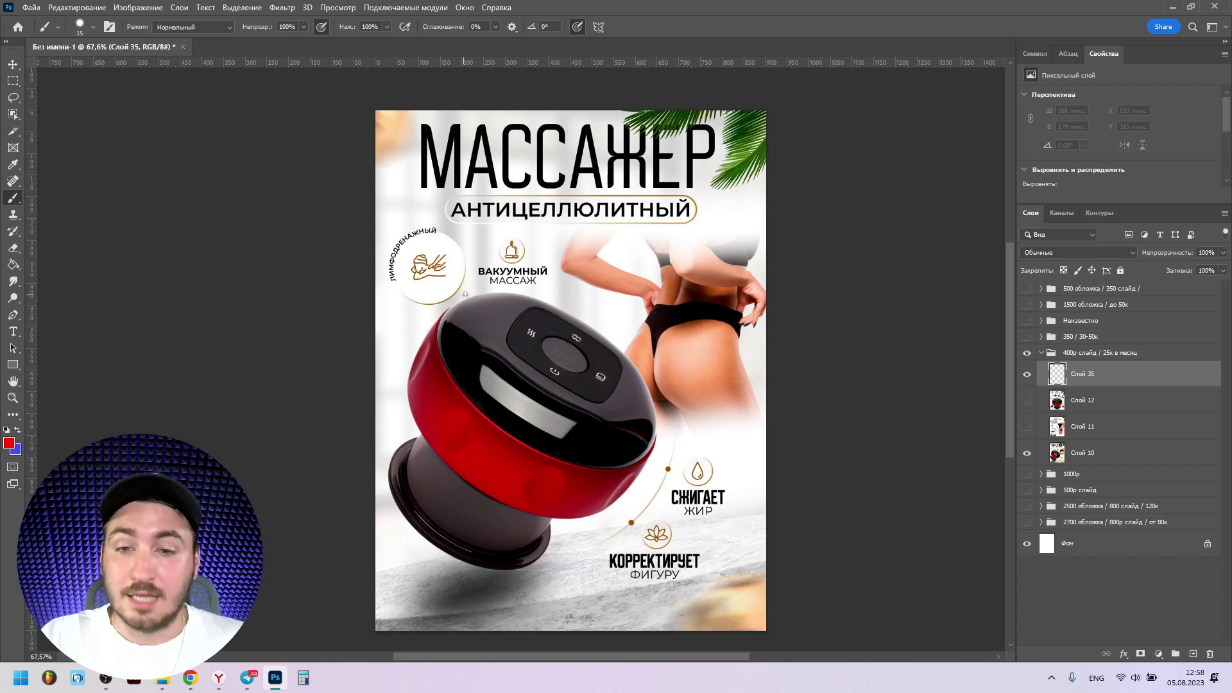
Step: Circle the two lower benefit labels and the "Вакуумный массаж" label in red, and undo the marks
mouse_move(704, 454)
mouse_down()
mouse_move(727, 525)
mouse_move(680, 523)
mouse_move(598, 581)
mouse_up()
mouse_move(496, 234)
mouse_down()
mouse_move(468, 236)
mouse_move(556, 242)
mouse_up()
key(ctrl+z)
key(ctrl+z)
key(ctrl+z)
key(ctrl+z)
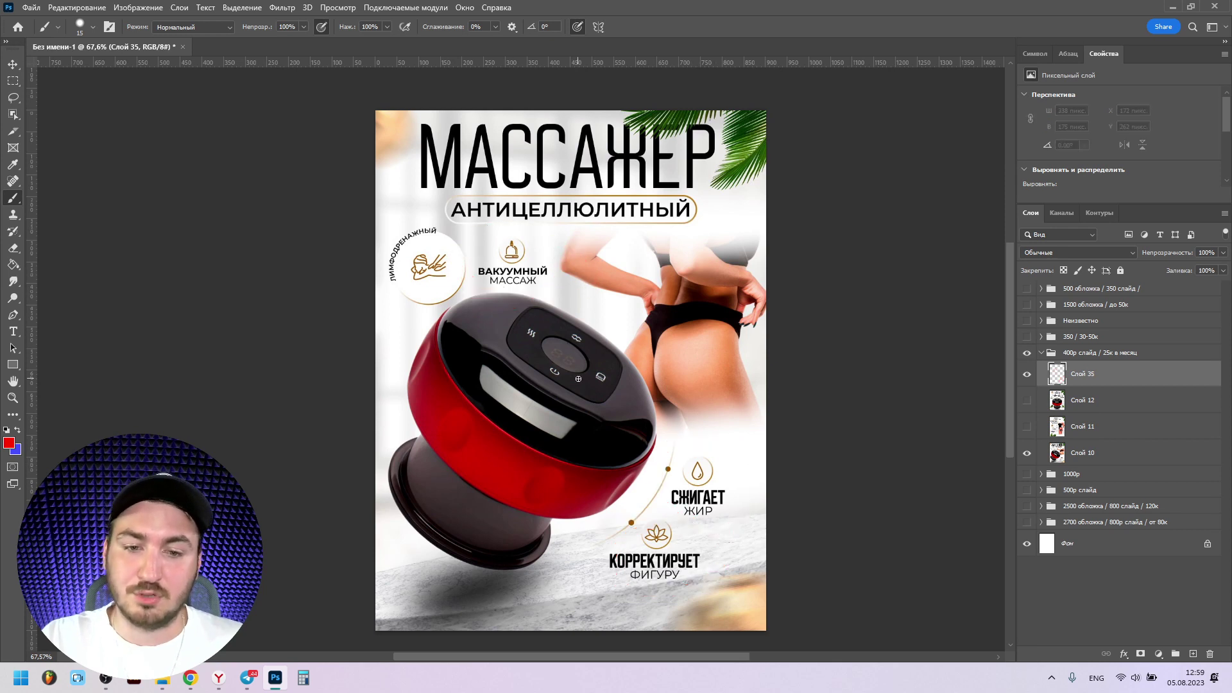
Step: Circle the woman's thigh and the empty floor beside the massager's shadow in red, undoing each circle
mouse_move(677, 377)
mouse_down()
mouse_move(715, 359)
mouse_move(694, 413)
mouse_up()
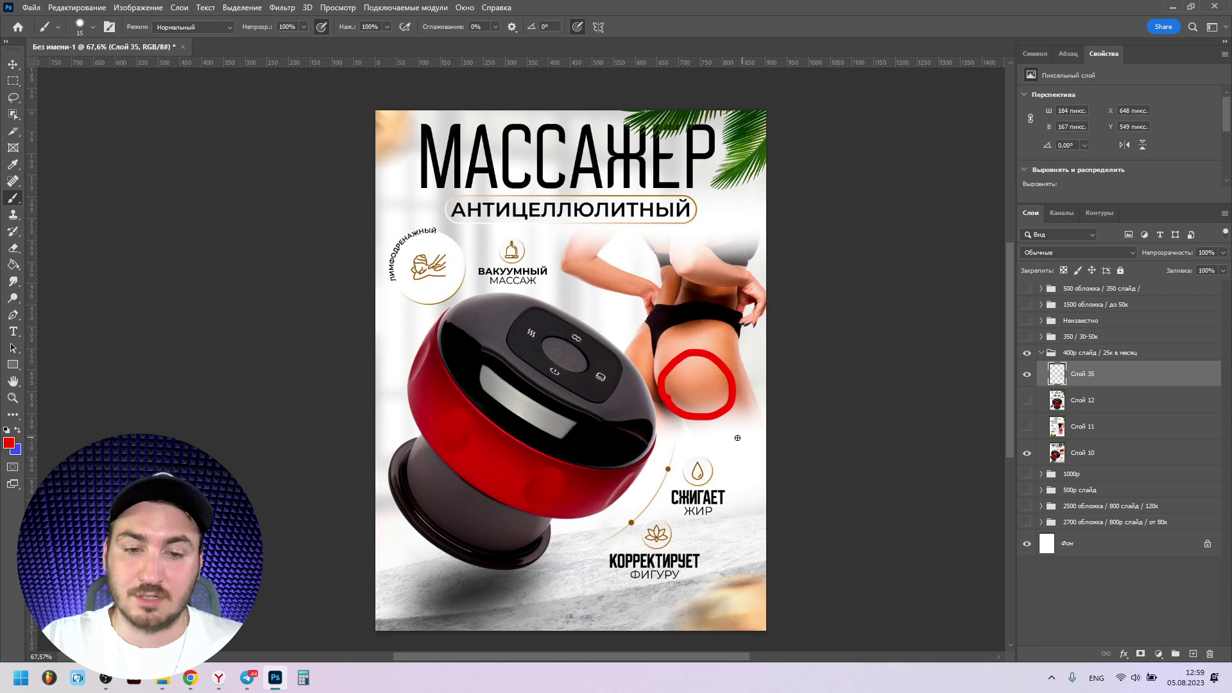
key(ctrl+z)
mouse_move(570, 580)
mouse_down()
mouse_move(540, 620)
mouse_move(521, 578)
mouse_up()
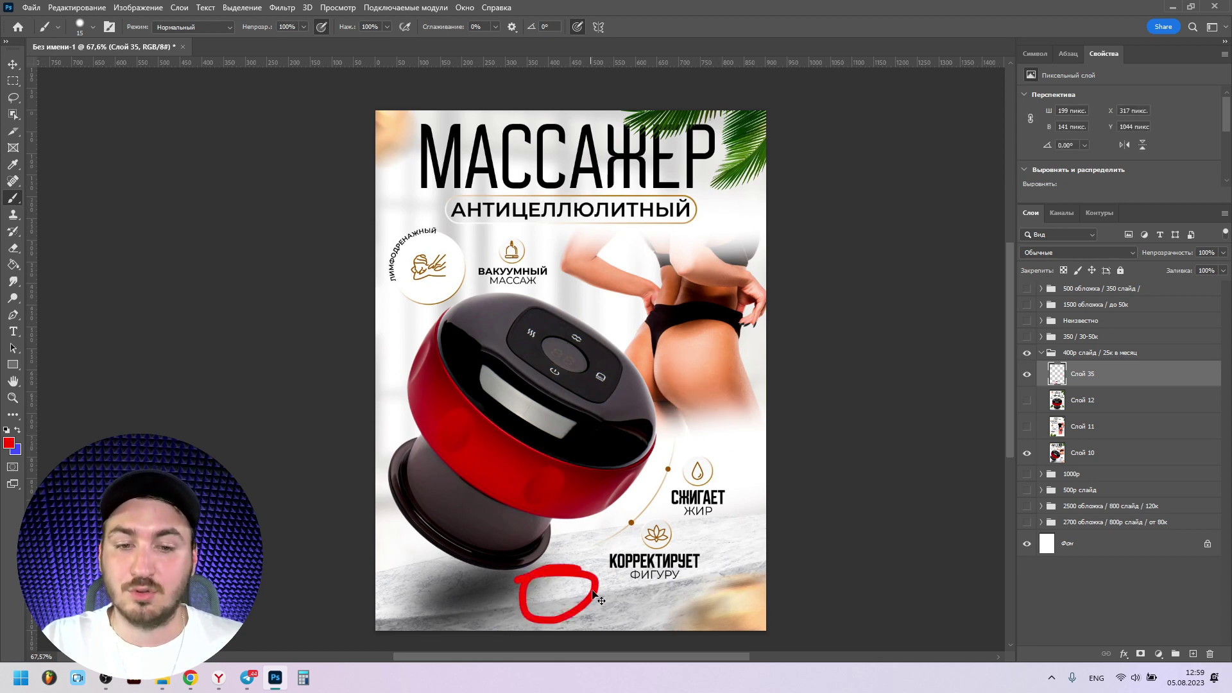
key(ctrl+z)
click(673, 443)
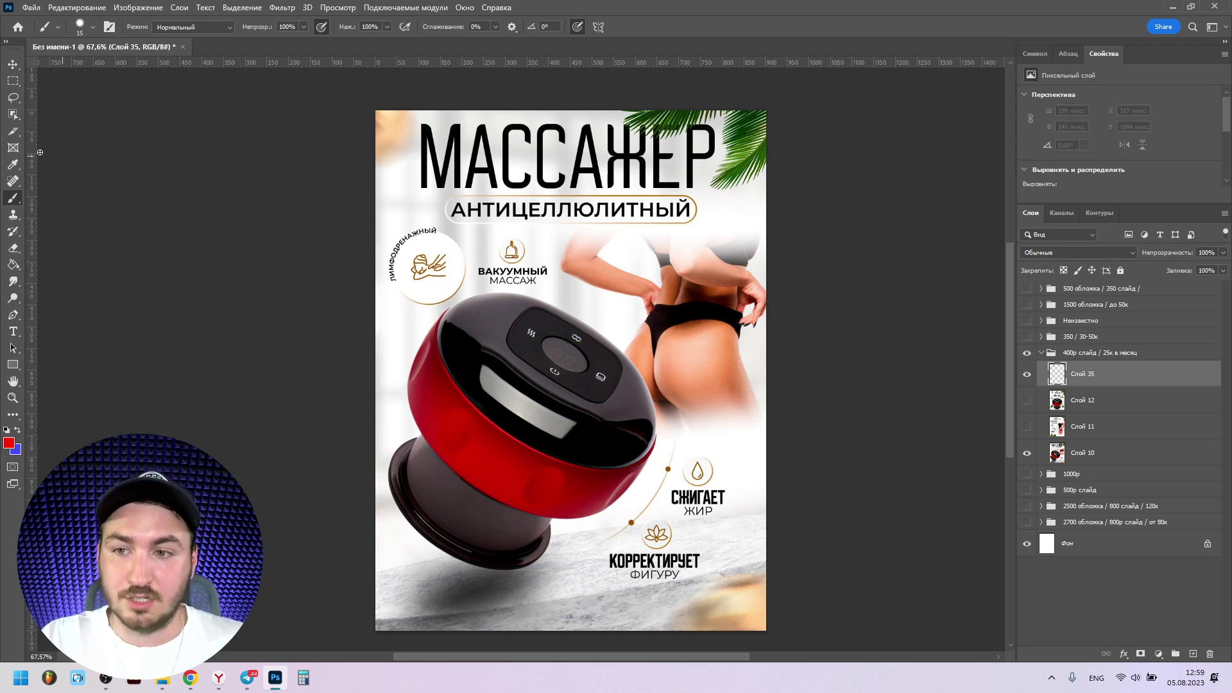
Step: Copy the "Сжигает жир" block with its drop icon from Слой 10 to a new layer and move it up over the thigh
key(m)
click(1095, 453)
drag(669, 447, 733, 522)
right_click(719, 507)
click(755, 340)
key(v)
drag(700, 473, 697, 386)
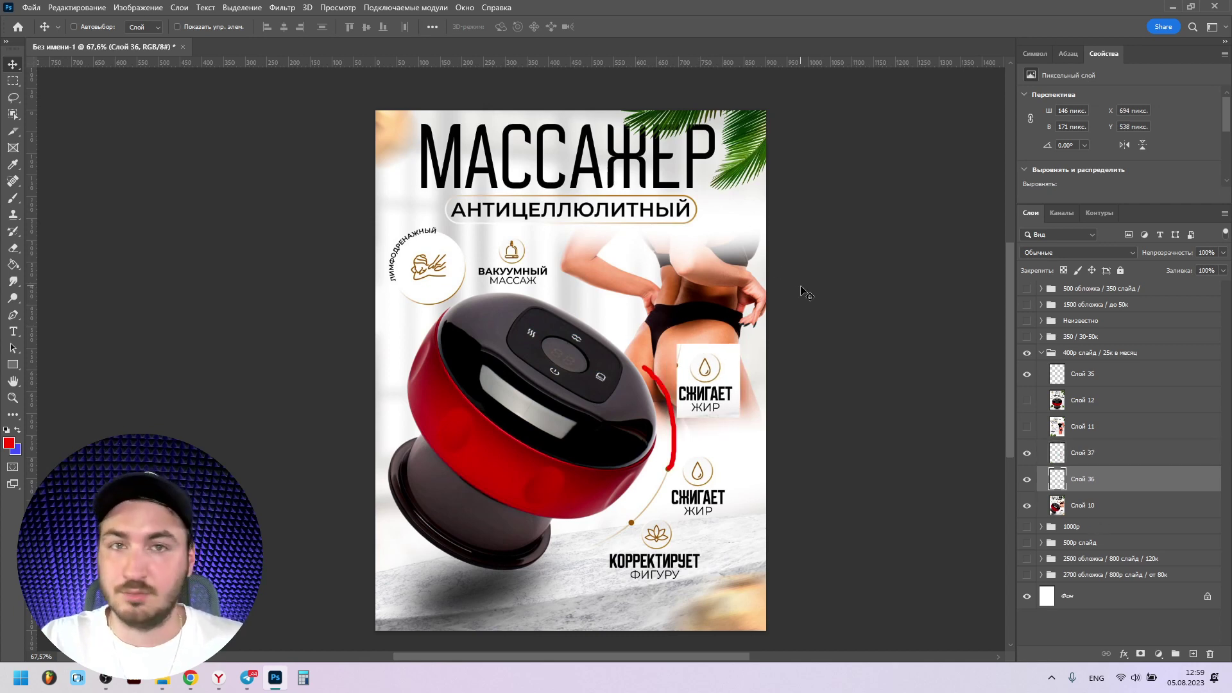
Step: Add a new layer above Слой 37 and ready the Brush tool for another mark on the massager slide
click(1091, 453)
key(ctrl+shift+alt+n)
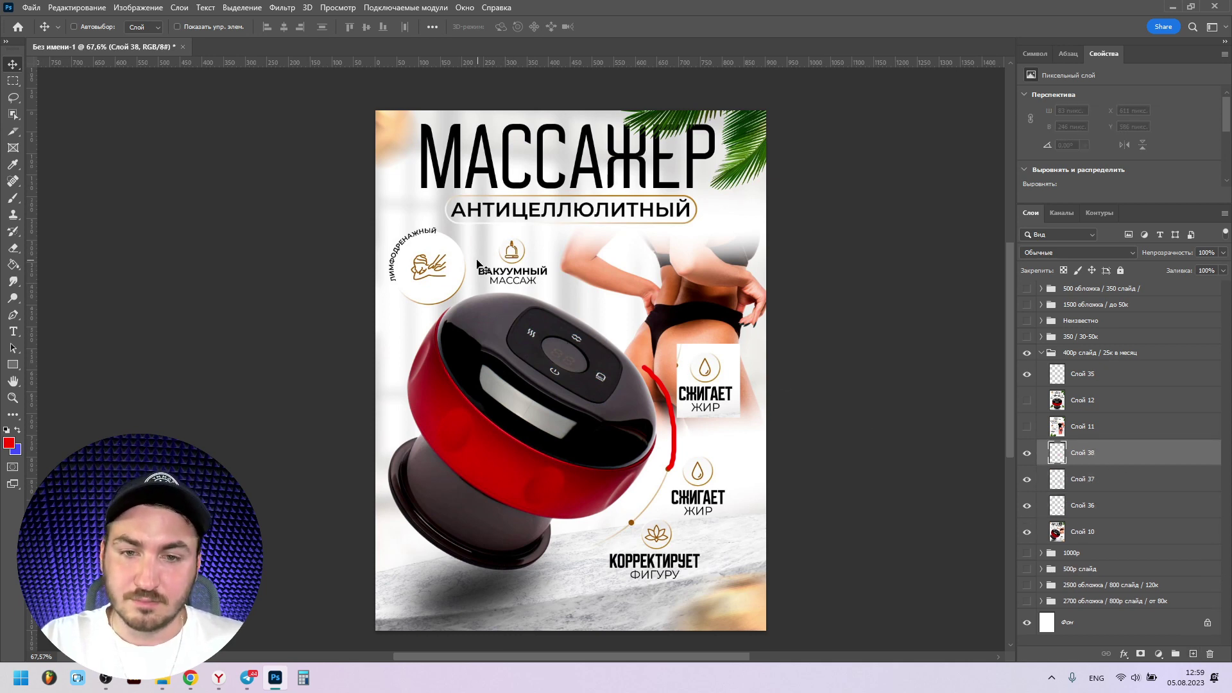
click(12, 198)
scroll(510, 269, up, 4)
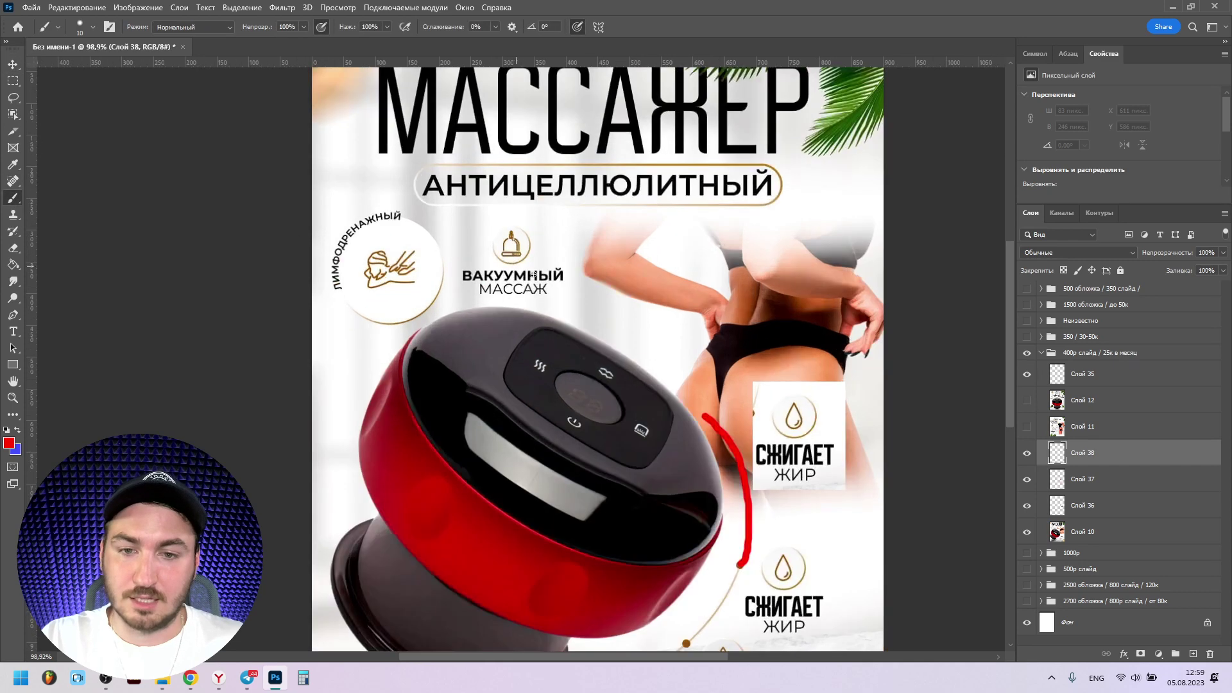
scroll(604, 316, down, 4)
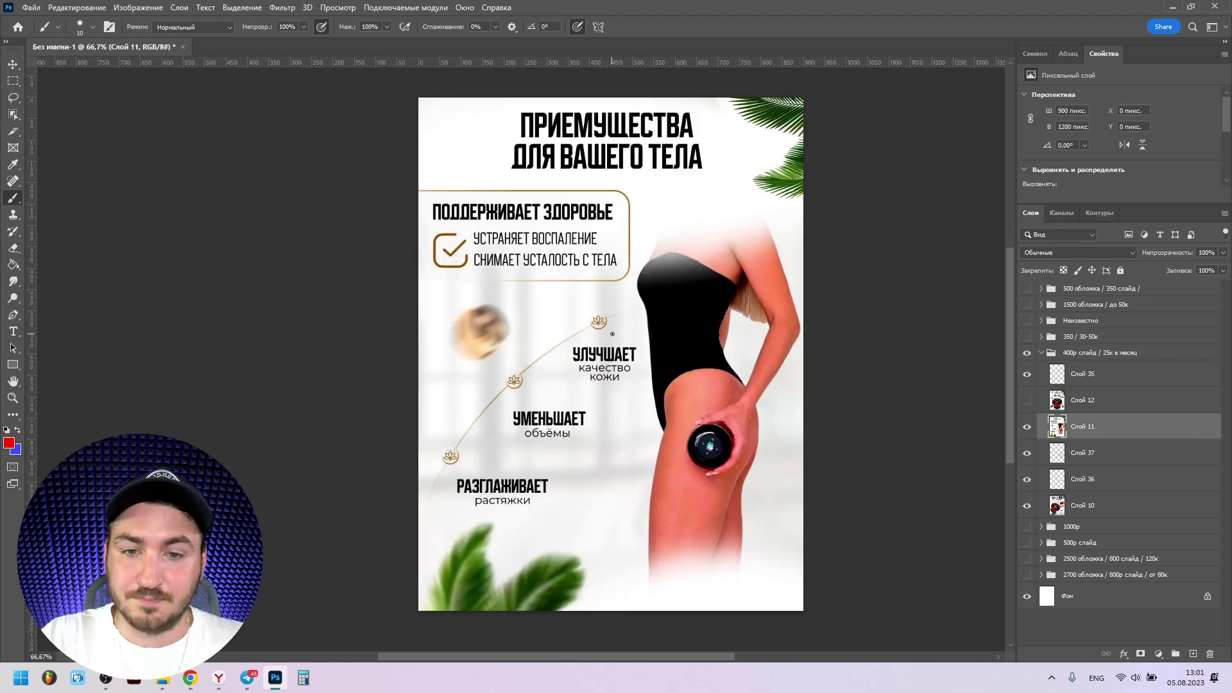
Step: Add a new layer above Слой 11 and paint a red stroke across the figure's faded shoulders, undoing it
click(1193, 654)
mouse_move(627, 249)
mouse_down()
mouse_move(781, 232)
mouse_move(603, 265)
mouse_move(613, 229)
mouse_move(797, 226)
mouse_up()
key(ctrl+z)
key(ctrl+z)
scroll(667, 228, up, 5)
Step: Paint large soft red patches above the woman's shoulders, between the heading and the palm leaves, and undo them
key(ctrl+z)
scroll(684, 281, down, 5)
mouse_move(605, 342)
mouse_down()
mouse_move(655, 330)
mouse_move(636, 206)
mouse_up()
mouse_move(591, 276)
mouse_down()
mouse_move(772, 198)
mouse_move(624, 266)
mouse_move(649, 202)
mouse_up()
key(ctrl+z)
click(627, 228)
click(672, 210)
click(736, 187)
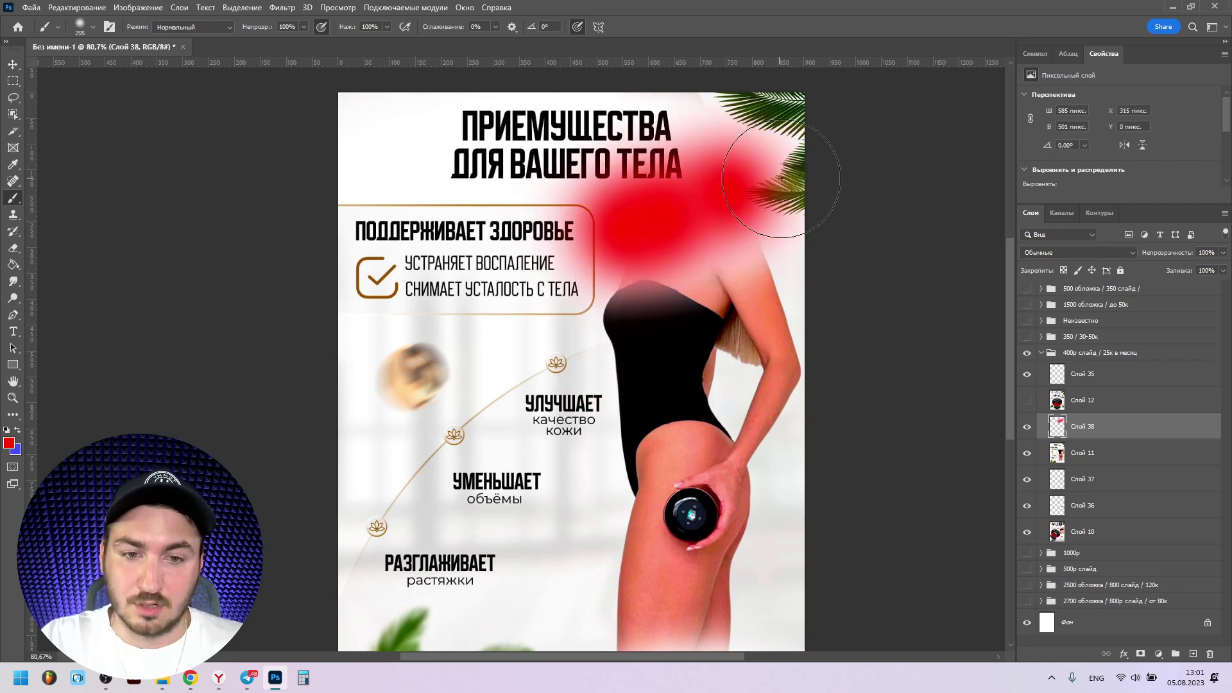
key(ctrl+z)
Step: Mark the woman's body from the shoulder down to the thigh with a red stroke and undo it
scroll(737, 417, down, 2)
mouse_move(735, 277)
mouse_down()
mouse_move(768, 362)
mouse_move(679, 446)
mouse_up()
key(ctrl+z)
scroll(687, 468, up, 1)
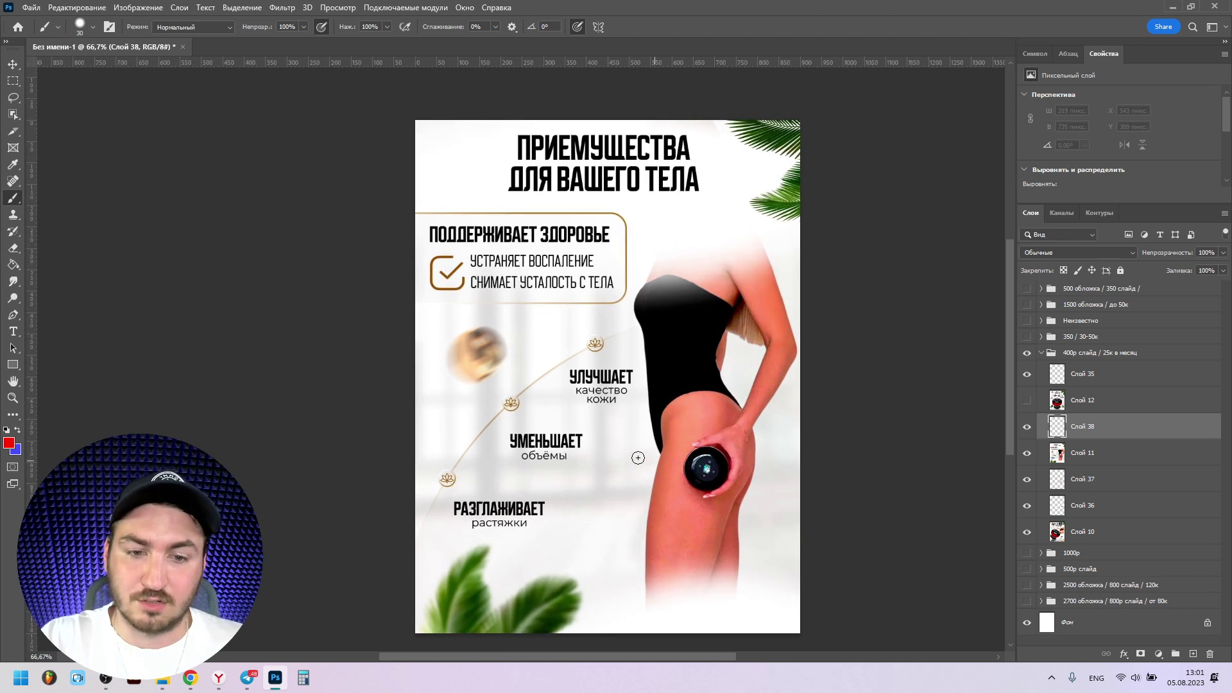
Step: Select the woman's figure on Слой 11 with the Object Selection tool and copy it to a new layer
click(13, 114)
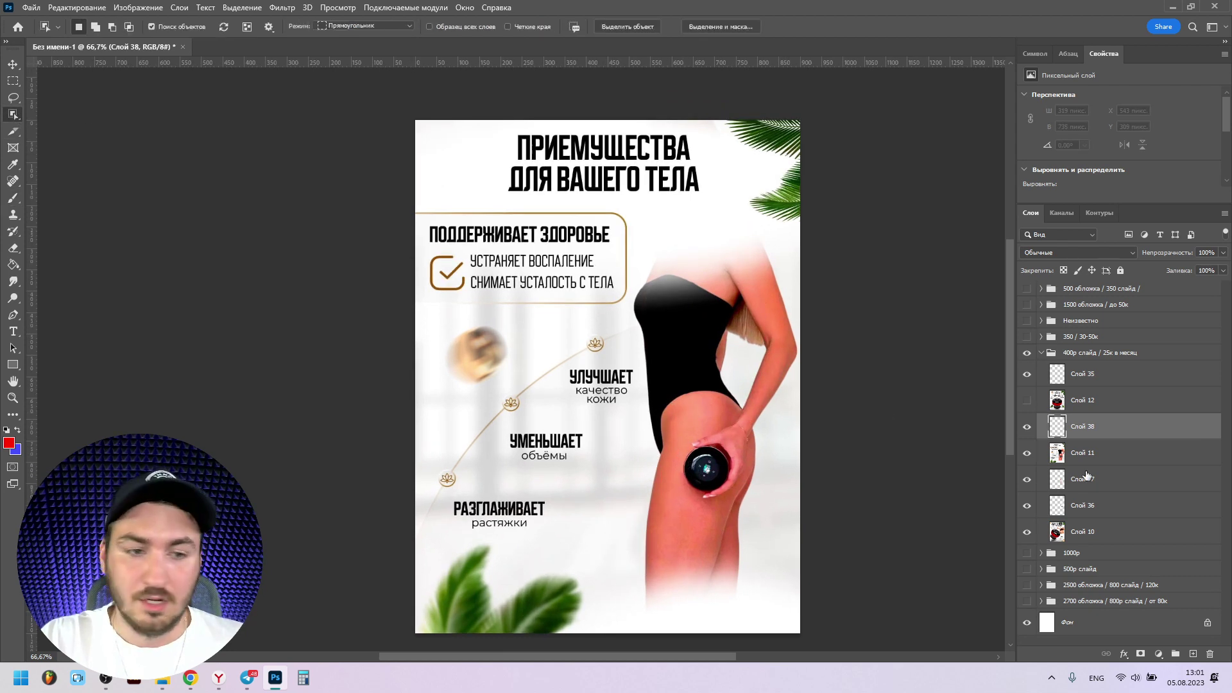
key(alt+bracketleft)
drag(639, 218, 798, 610)
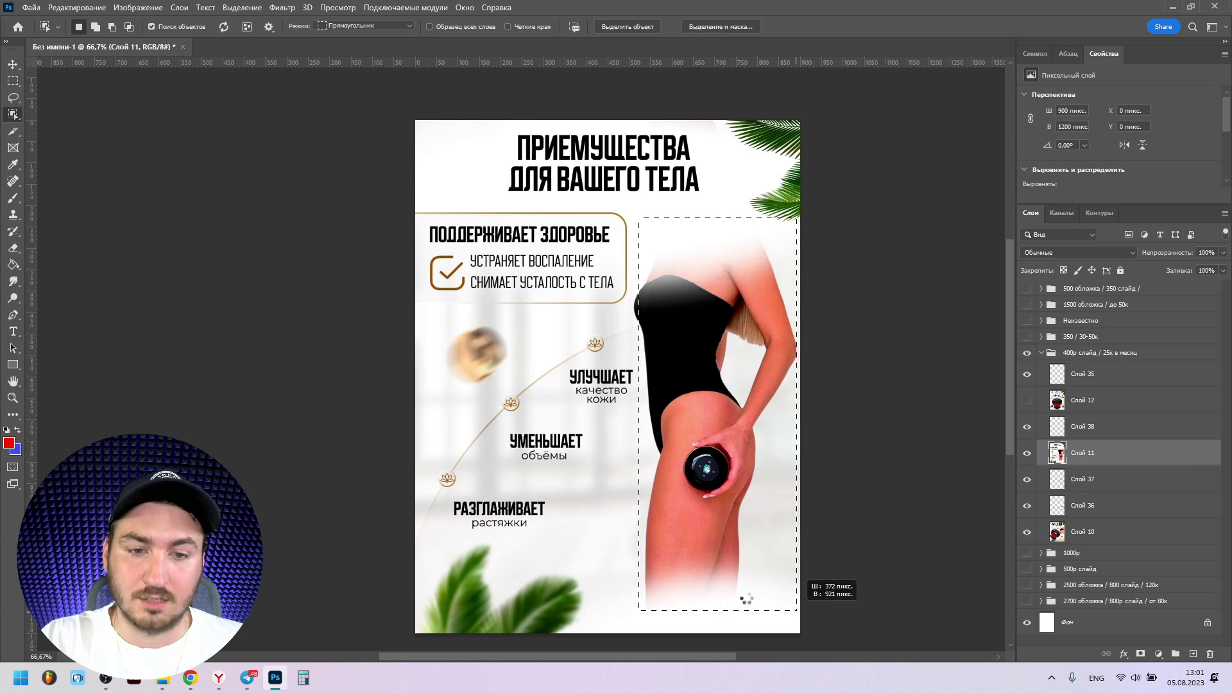
right_click(709, 364)
click(715, 409)
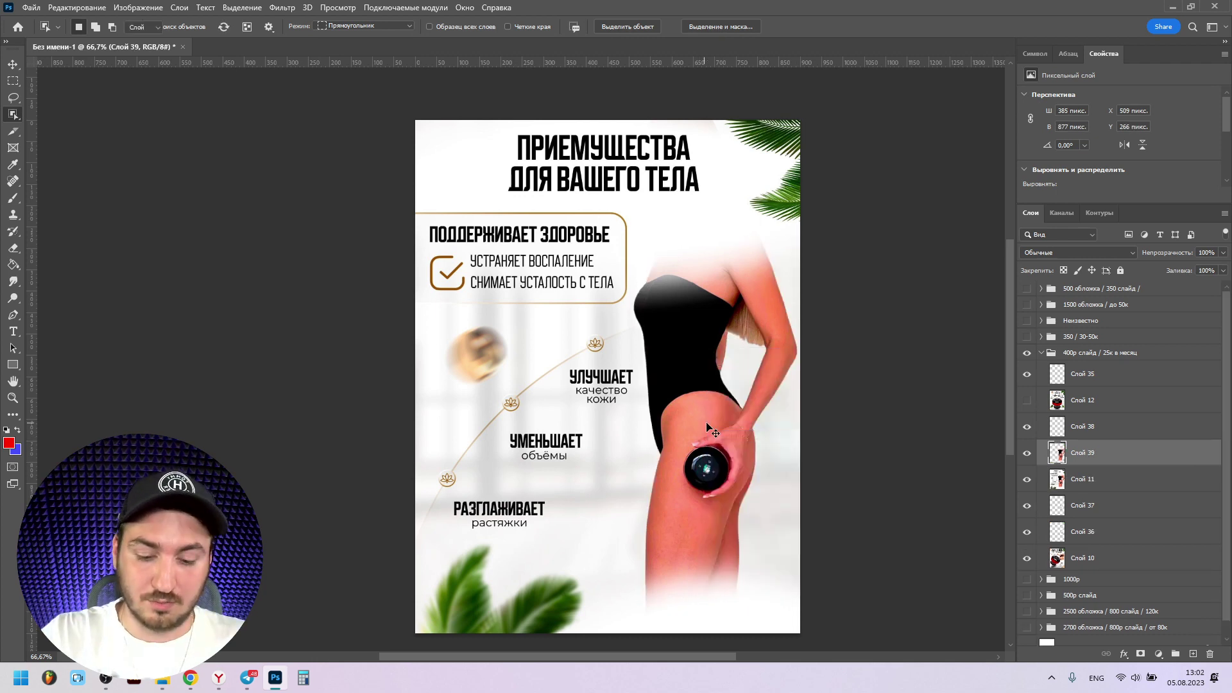
Step: Correct the copied figure's reddish skin with Hue/Saturation, setting hue to +11 and saturation to -26
key(v)
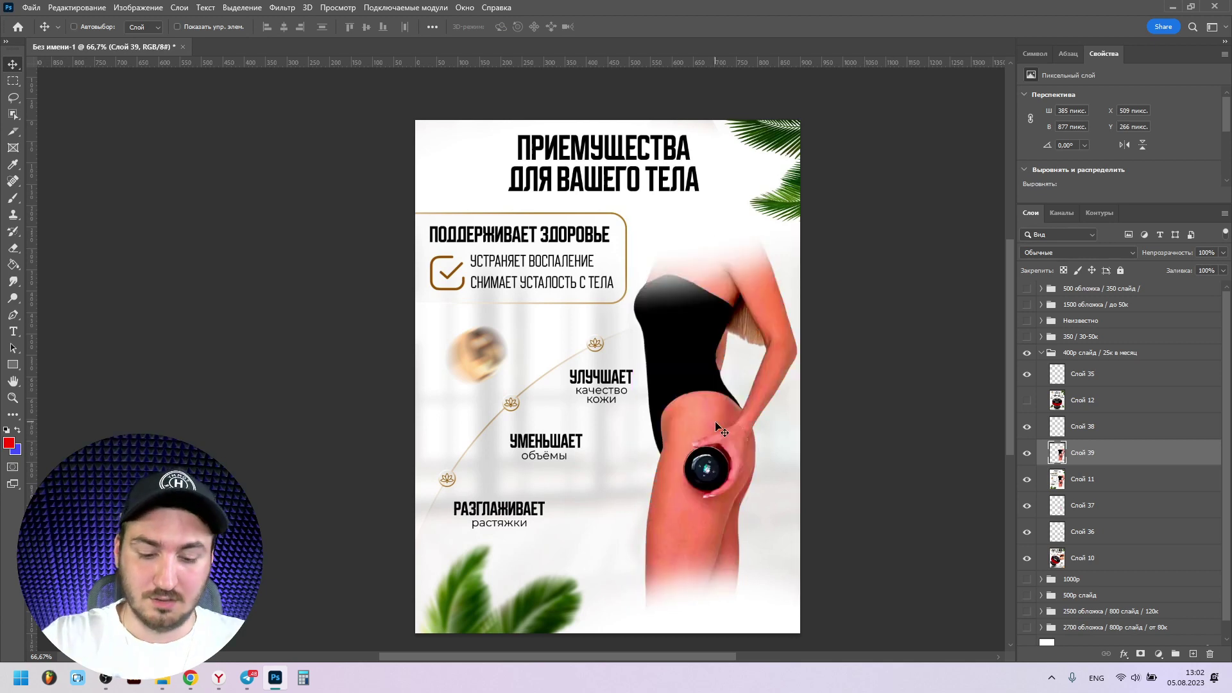
key(ctrl+u)
drag(969, 330, 954, 361)
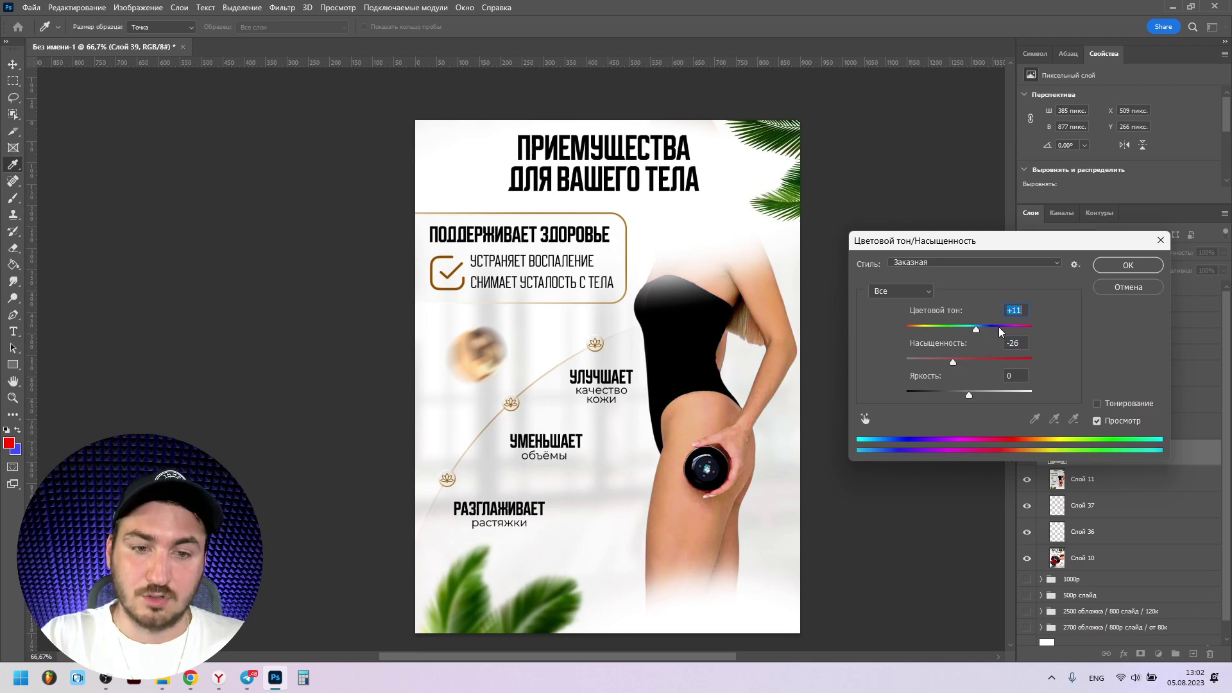
click(1128, 265)
Step: Compare the figure before and after the colour correction by undoing and redoing it
key(v)
scroll(681, 368, up, 1)
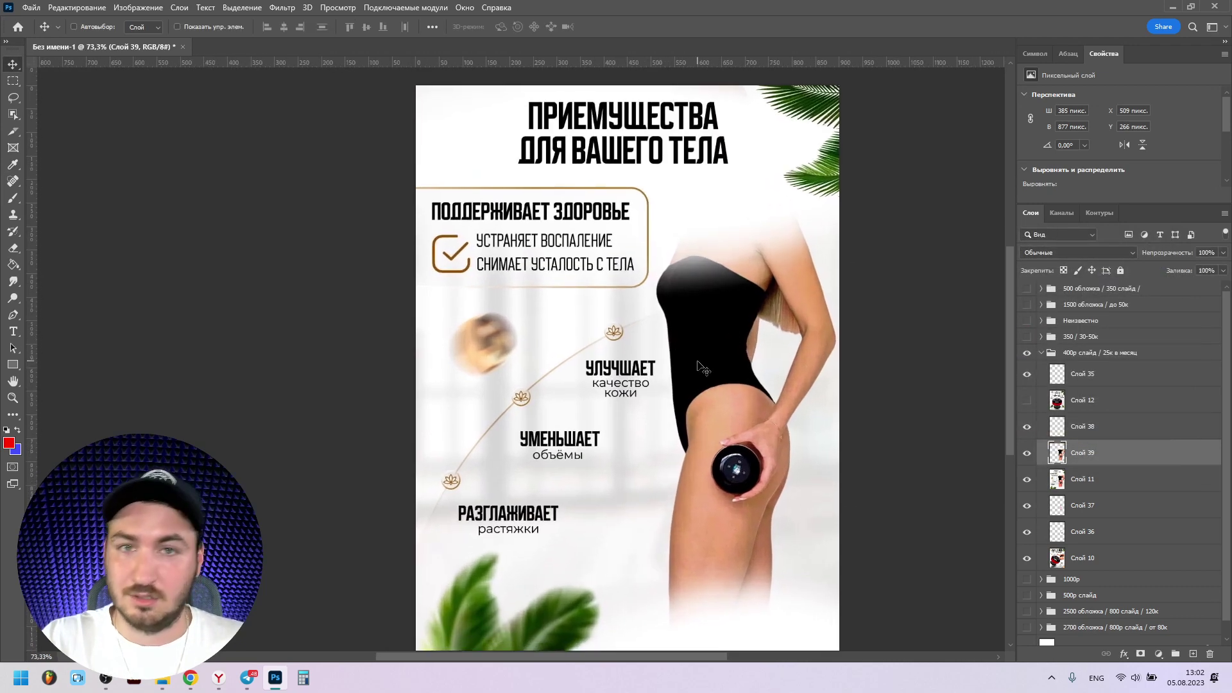
scroll(680, 372, down, 1)
key(ctrl+z)
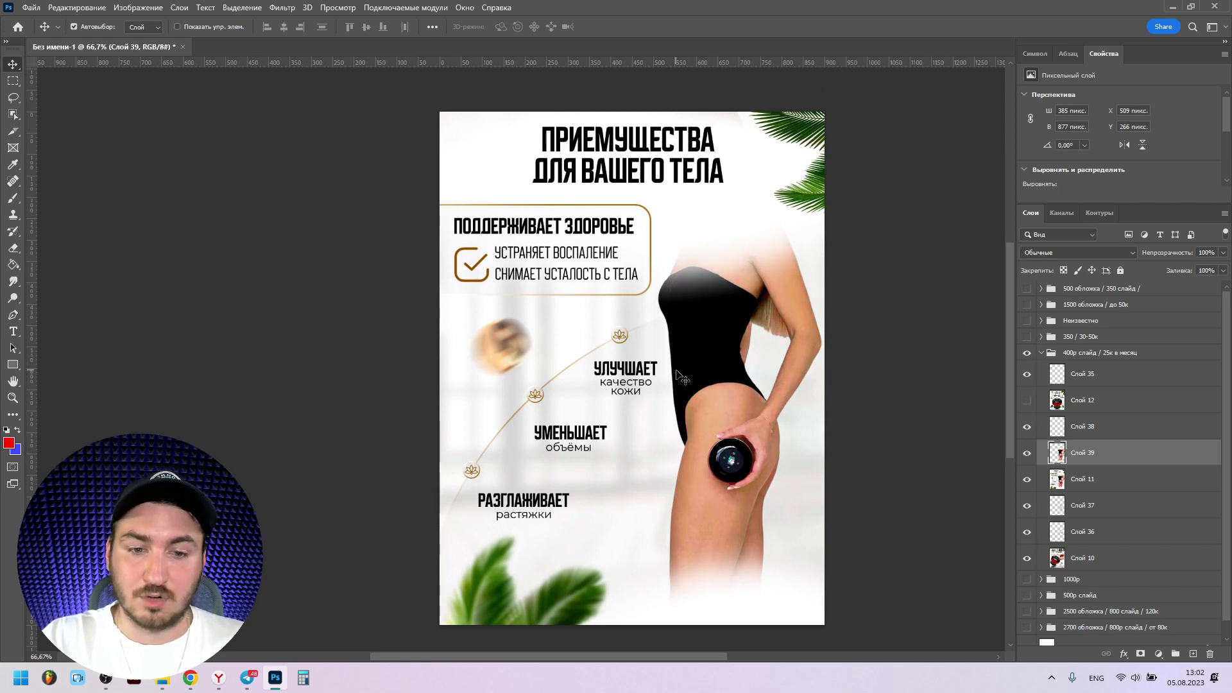
key(ctrl+shift+z)
key(ctrl+z)
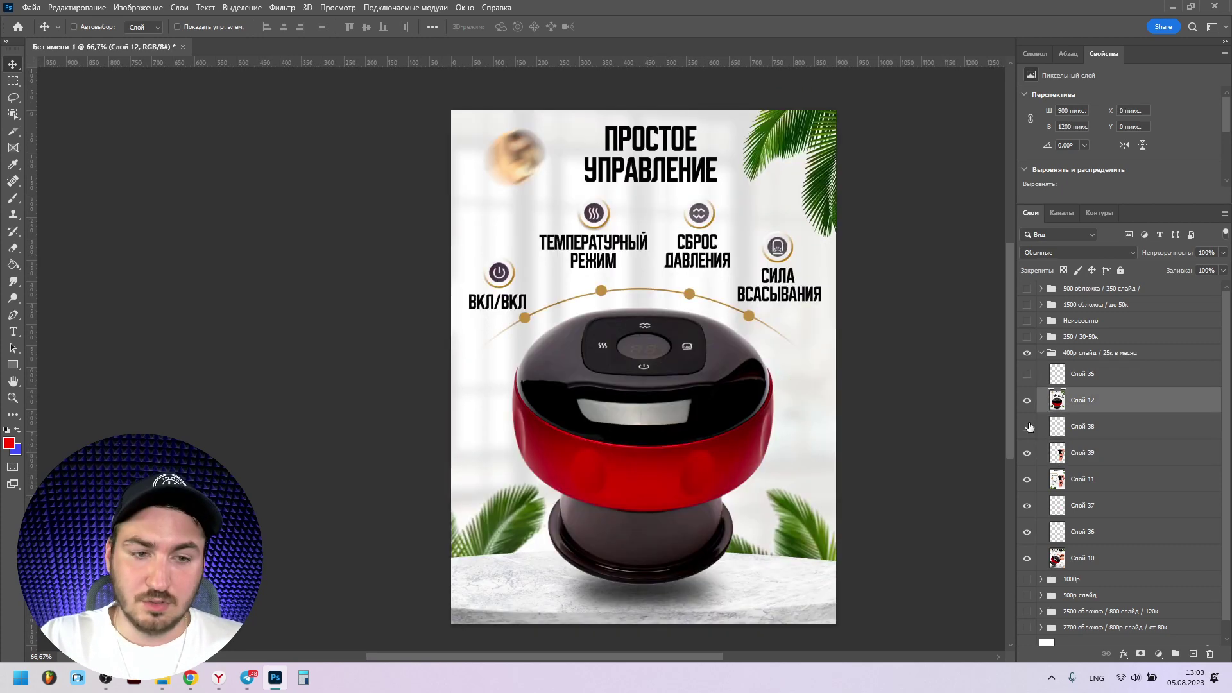
Step: Show Слой 12 to examine the "Простое управление" slide, and hide it together with Слой 35 and Слой 38
click(1027, 400)
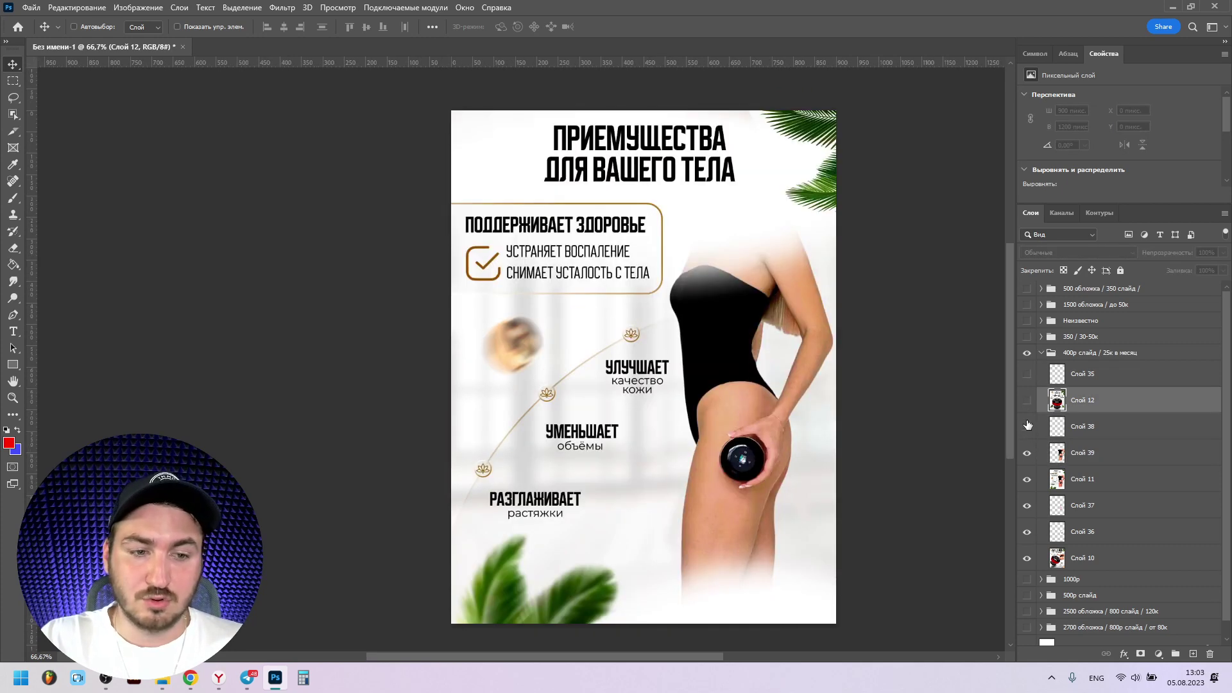
click(1027, 399)
click(1027, 373)
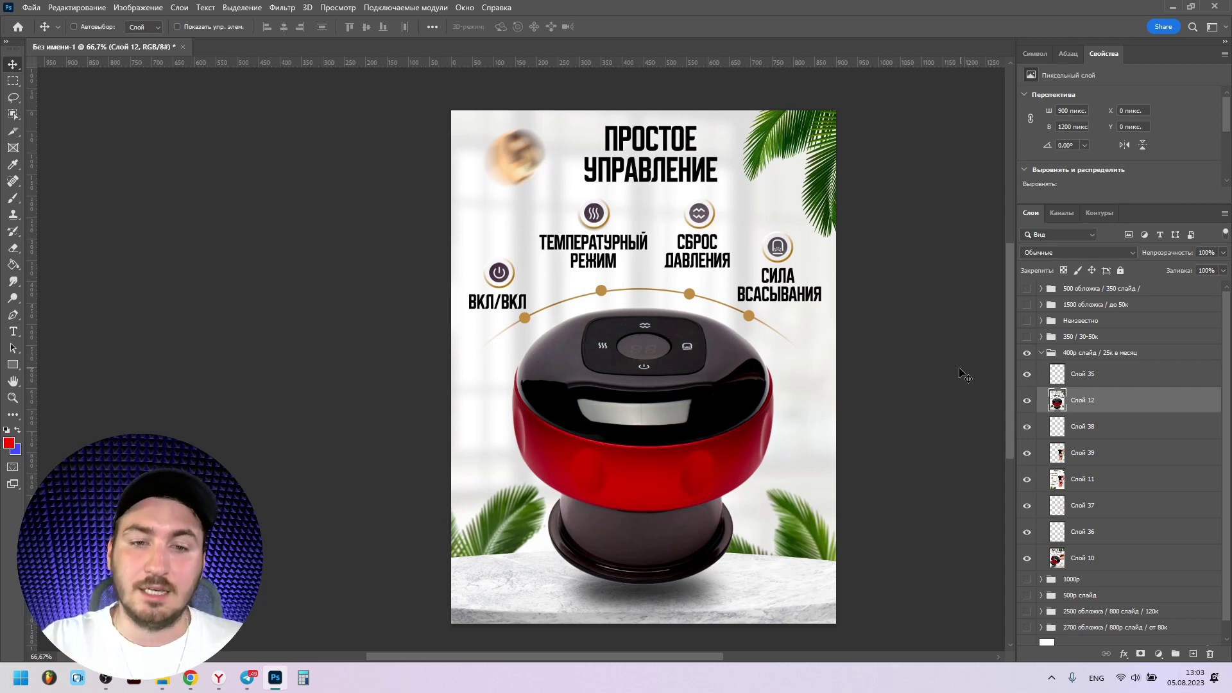
drag(1030, 383, 1032, 431)
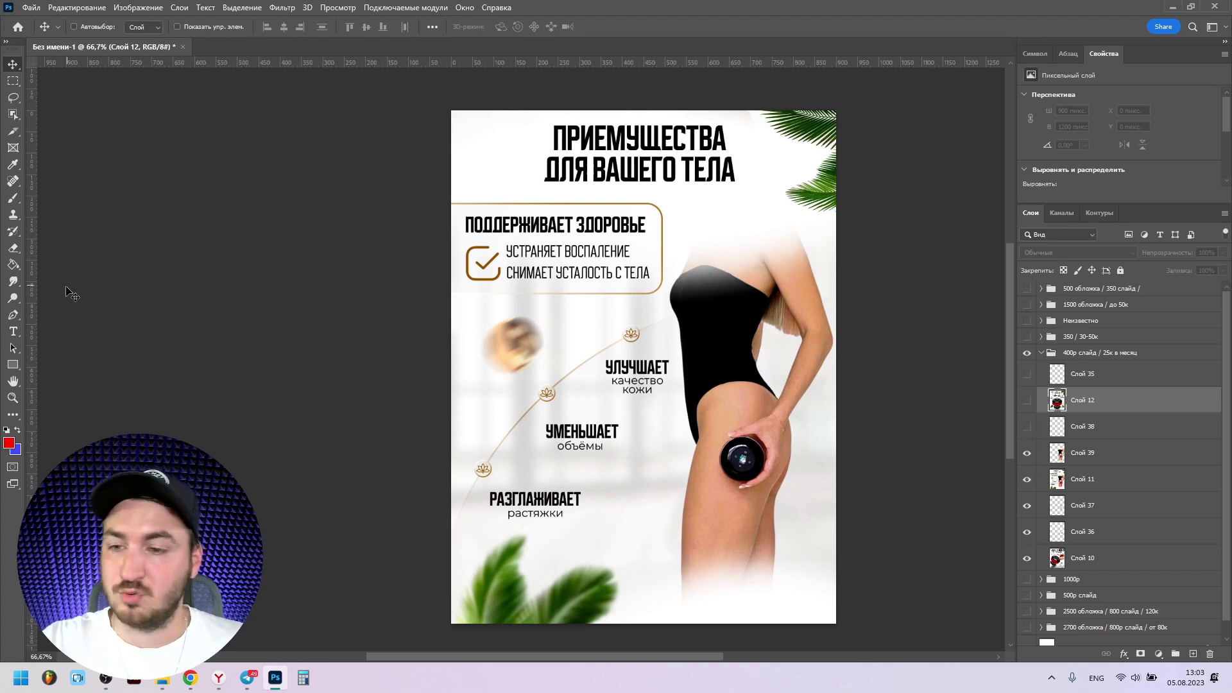
Step: Add the text "Приемущества для вашего тела" below the heading in white sampled from the slide
click(12, 333)
click(8, 444)
click(566, 198)
key(Return)
click(607, 192)
key(alt+shift)
text(Приемущества для вашего тела)
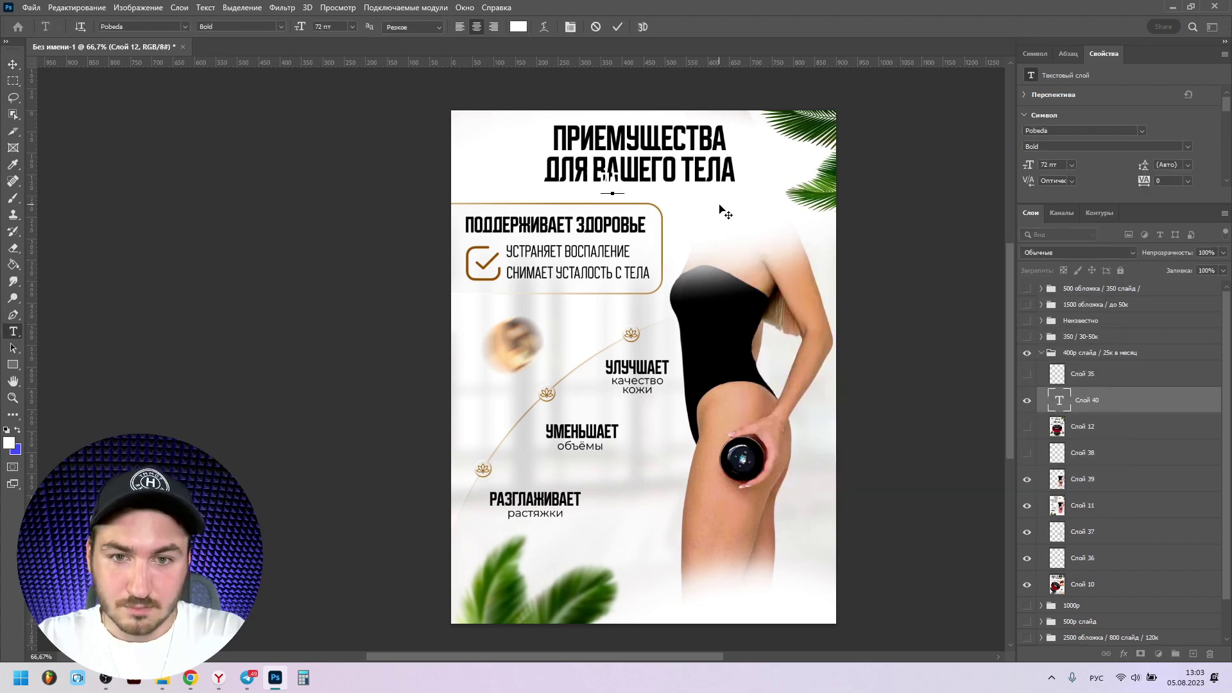
Step: Set the new text's font to Buyan and its colour to black, and move it over the original heading
click(13, 64)
click(1039, 55)
text(buyan)
click(1133, 132)
drag(712, 218, 750, 172)
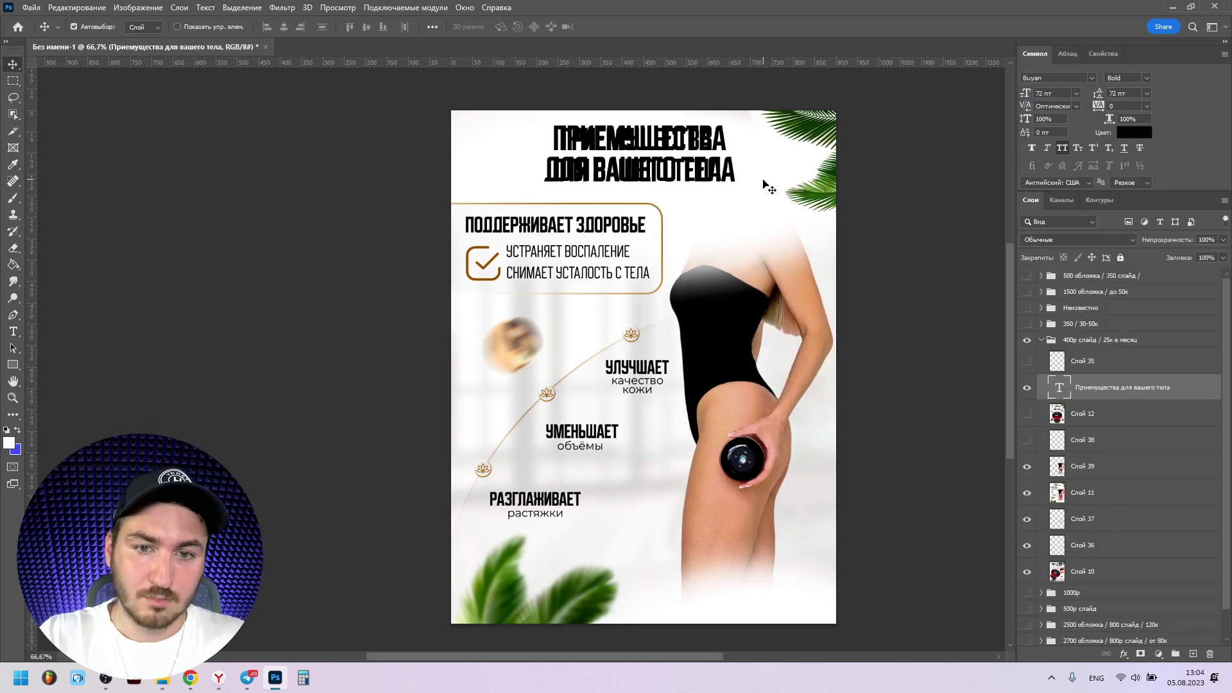
Step: Cover the original heading with a white rectangle placed beneath the new text layer
click(1083, 413)
click(12, 365)
drag(525, 114, 750, 196)
Step: Recolour the new heading text layer "Приемущества для вашего тела" to dark grey
click(1122, 400)
click(12, 64)
click(1034, 53)
click(1132, 133)
click(753, 432)
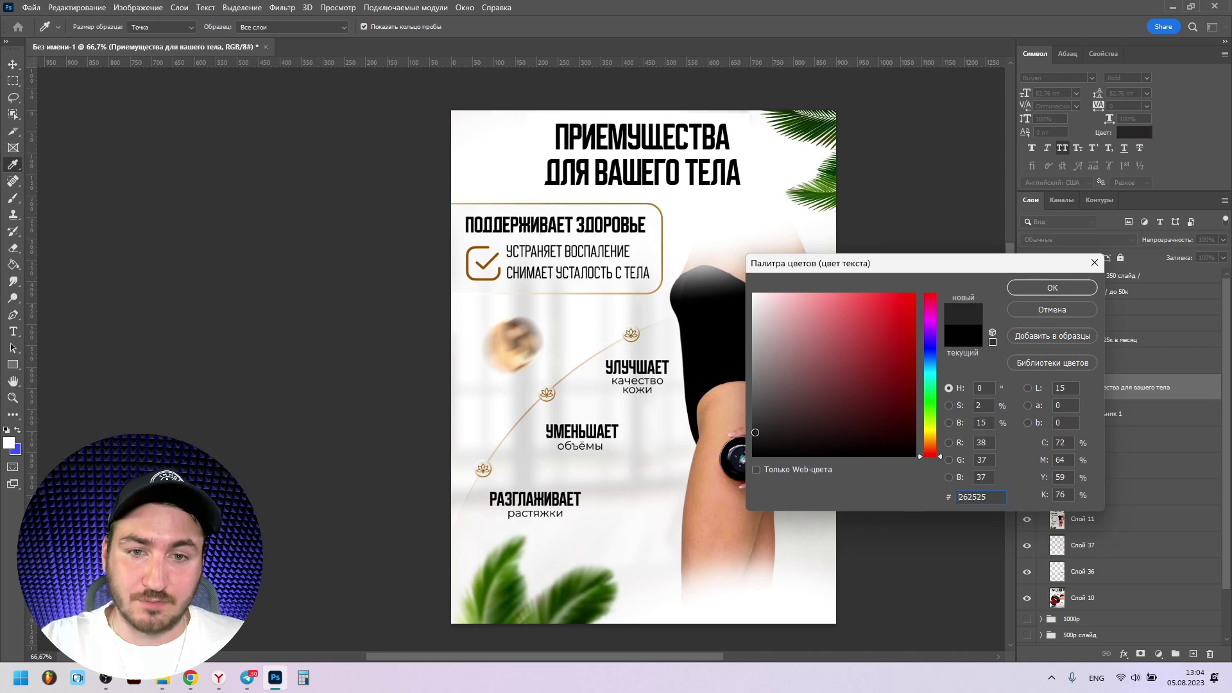
click(754, 412)
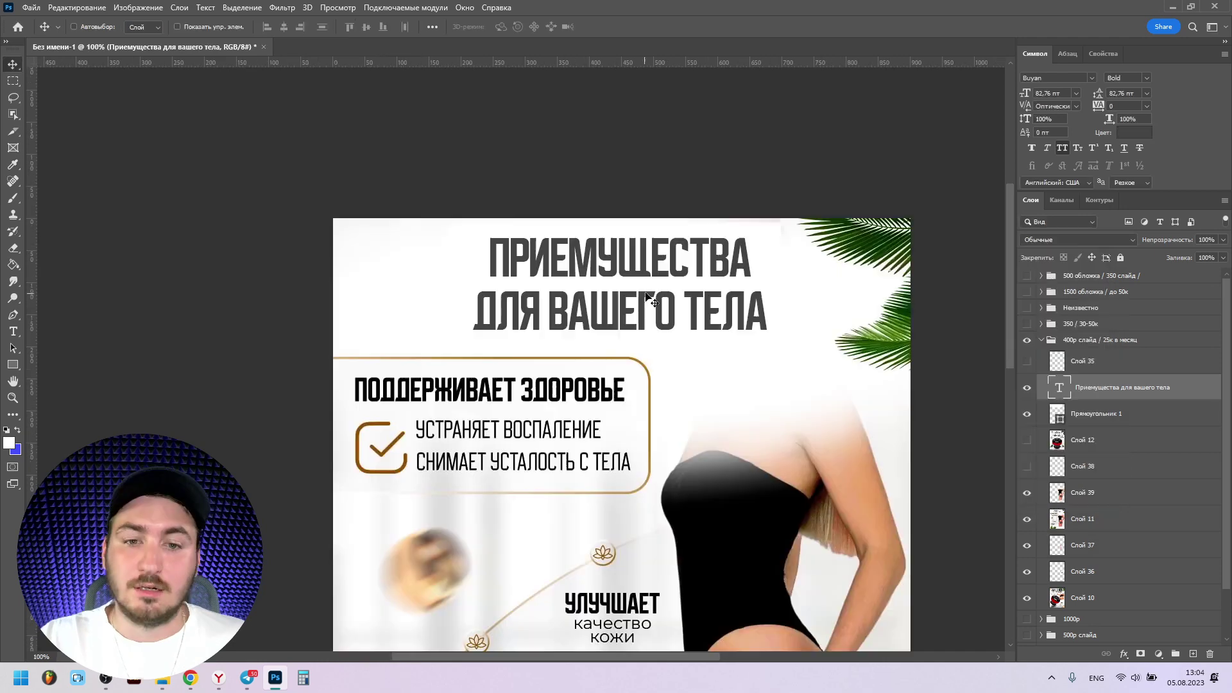
scroll(645, 294, up, 1)
scroll(644, 294, down, 2)
drag(681, 306, 662, 229)
key(ctrl+plus)
key(ctrl+minus)
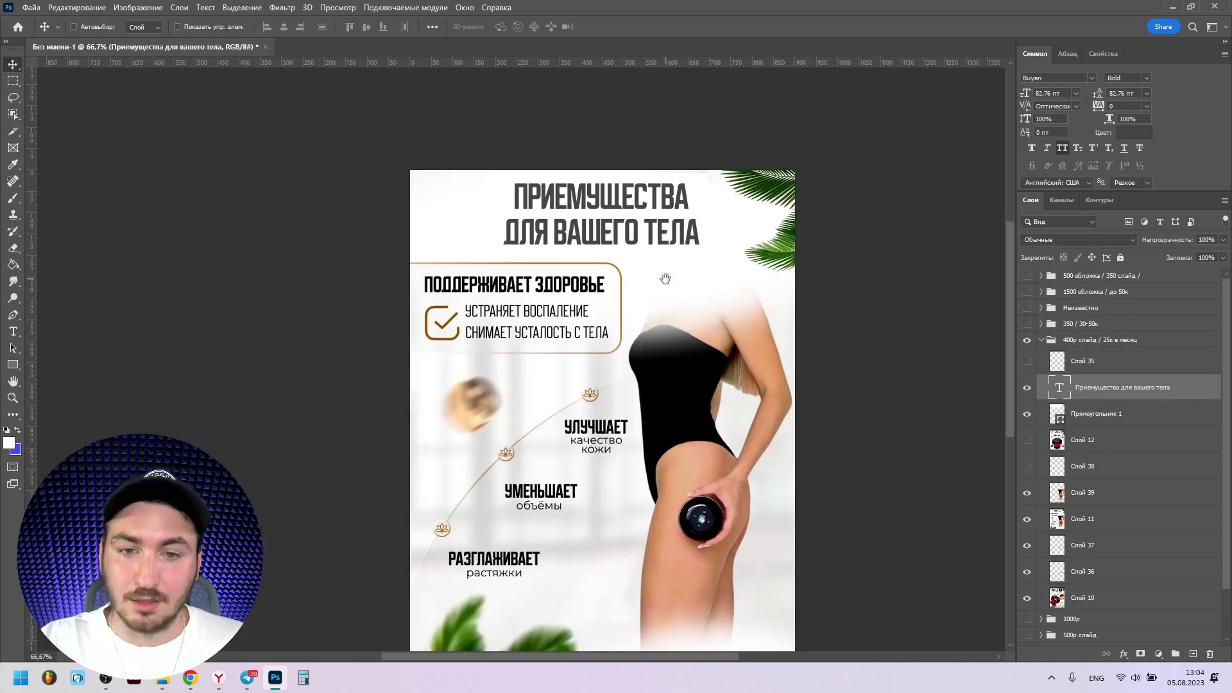
scroll(667, 283, down, 1)
Step: Preview the heading text in pure black 000000 for comparison and cancel the colour change
click(1145, 131)
click(771, 431)
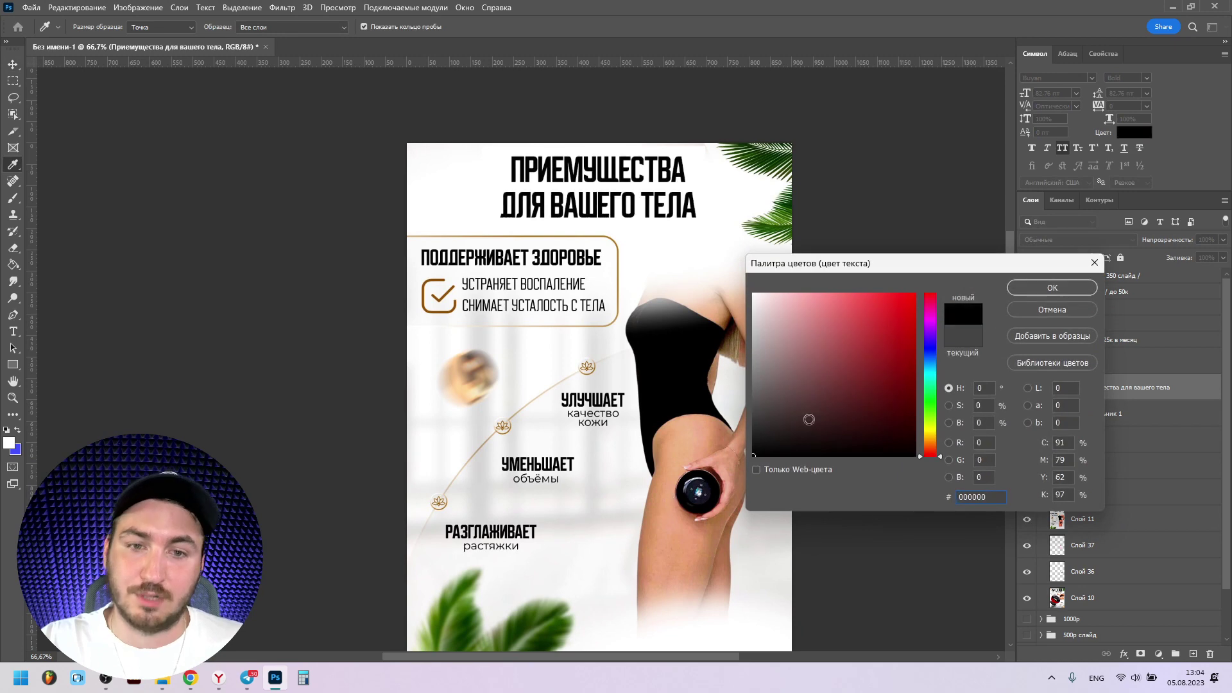
click(1023, 309)
drag(627, 355, 636, 334)
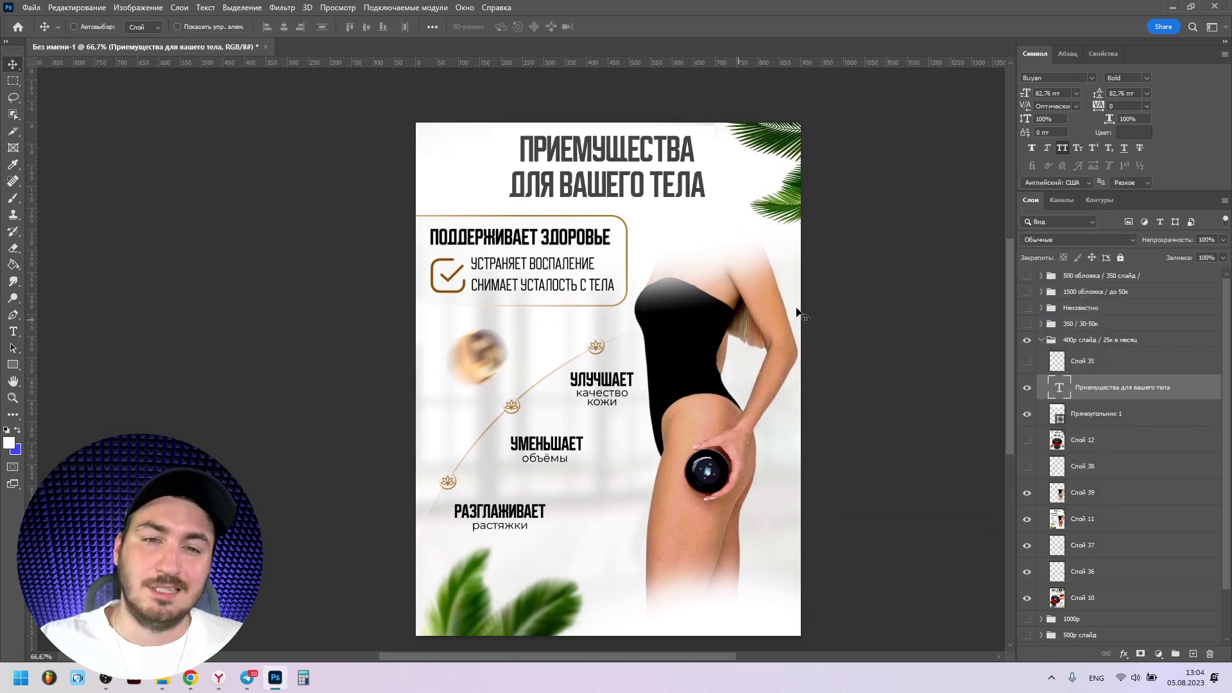
Step: Set the heading text's colour to the neutral dark grey 393939
click(1133, 132)
click(761, 406)
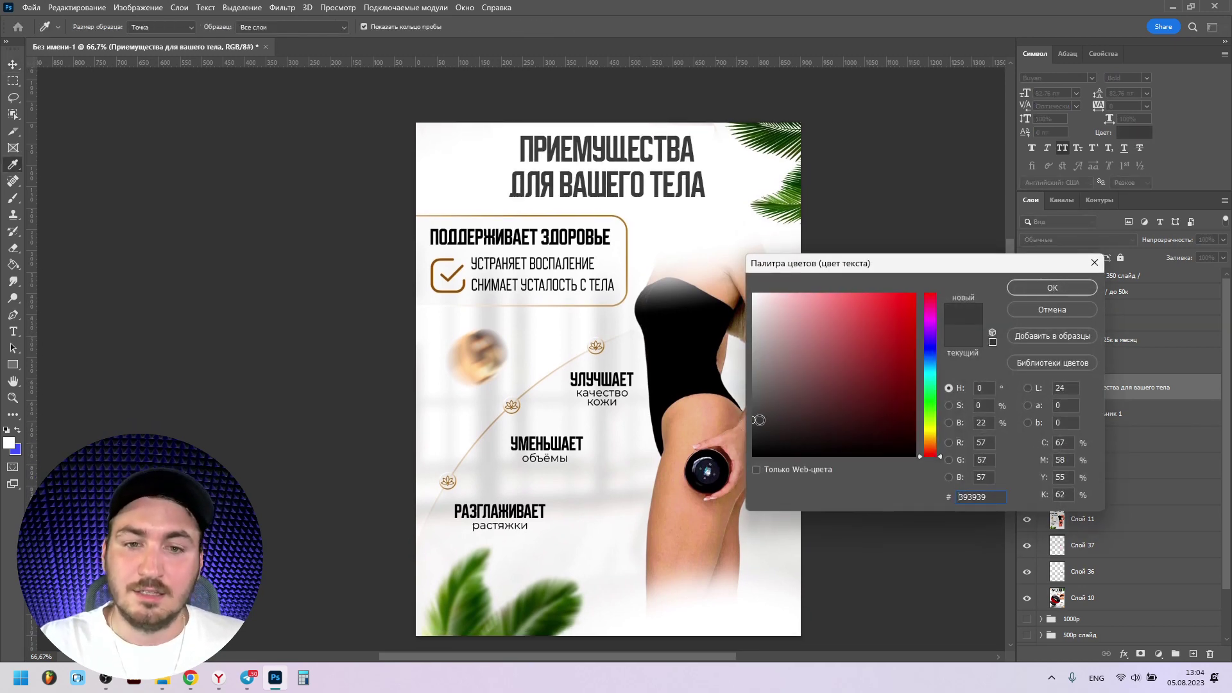
mouse_move(761, 406)
mouse_down()
mouse_move(774, 413)
mouse_move(742, 421)
mouse_up()
click(1052, 287)
key(v)
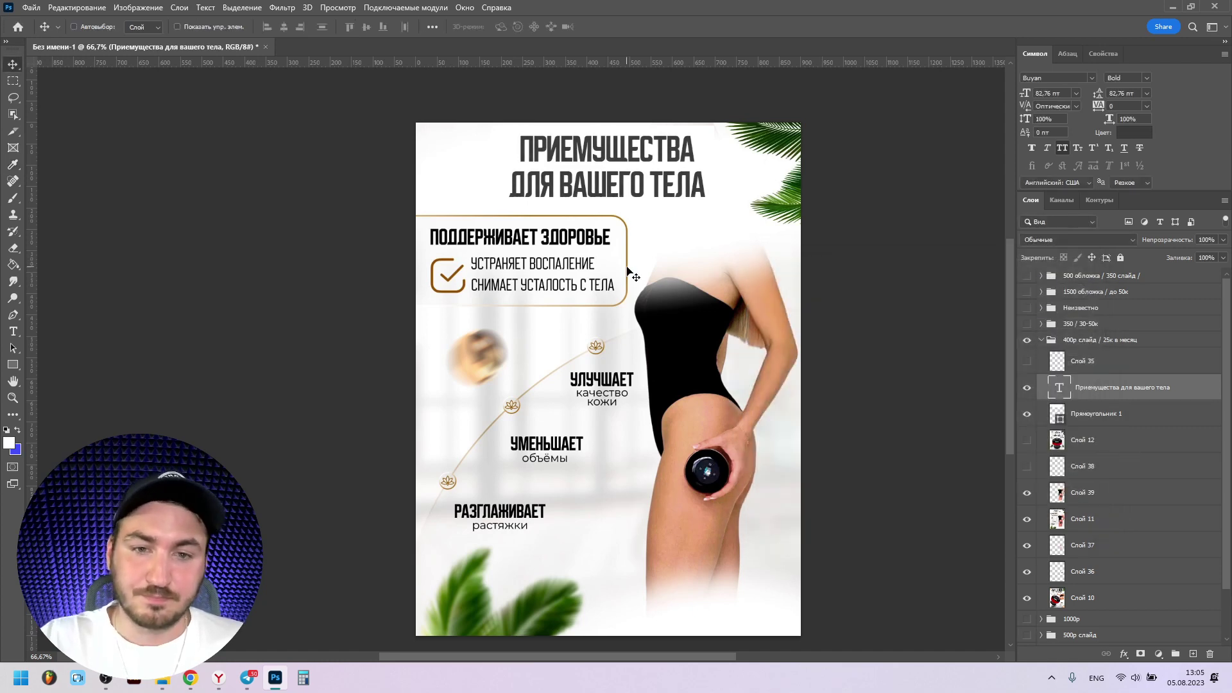
drag(626, 317, 637, 304)
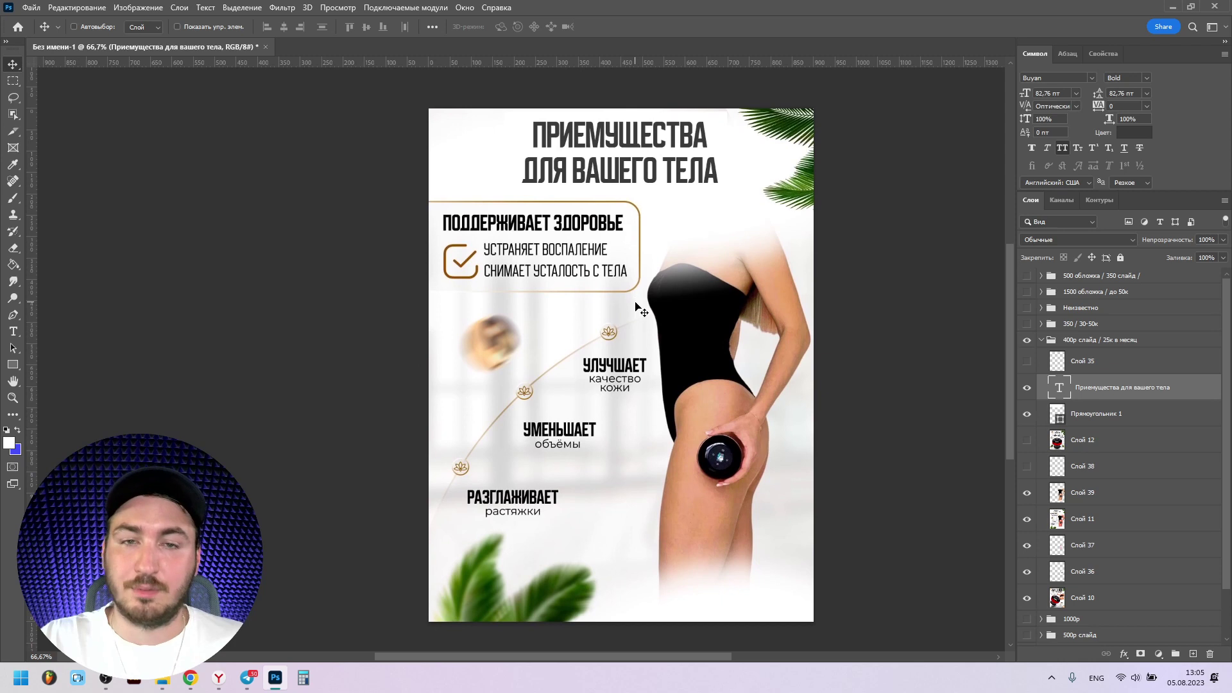
Step: Collapse the "400р слайд / 25к в месяц" group and show Слой 13 of the "350 / 30-50к" group to examine the dinosaur cover
click(1065, 344)
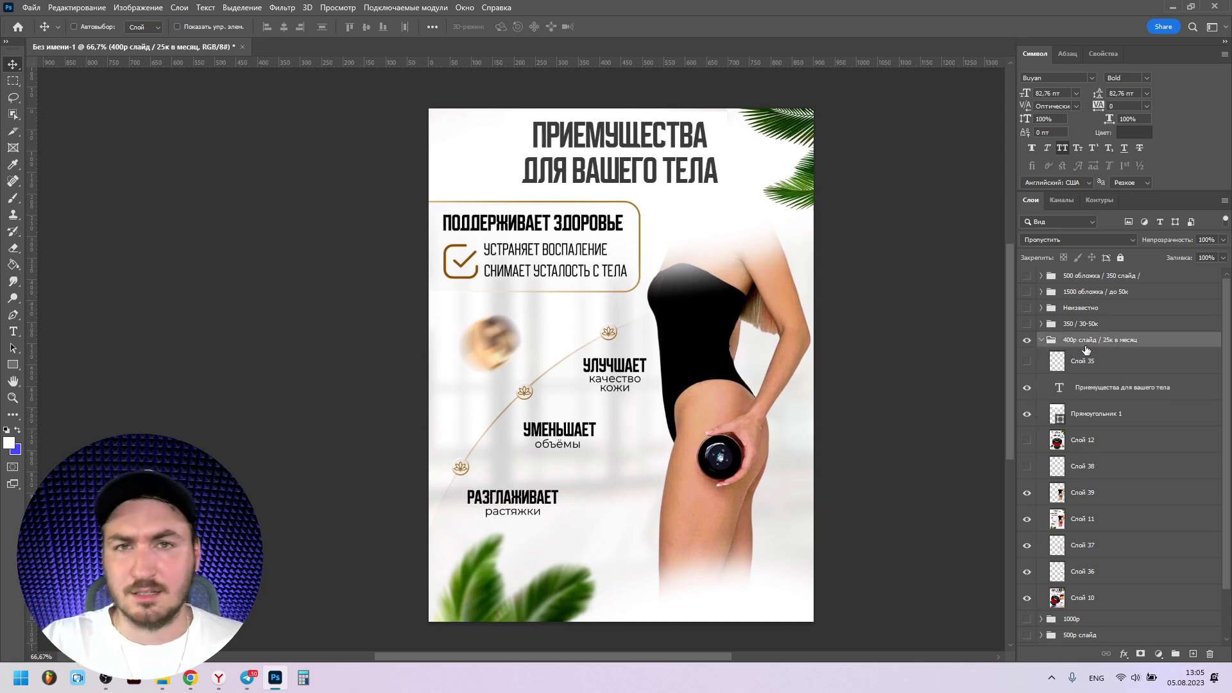
click(1041, 340)
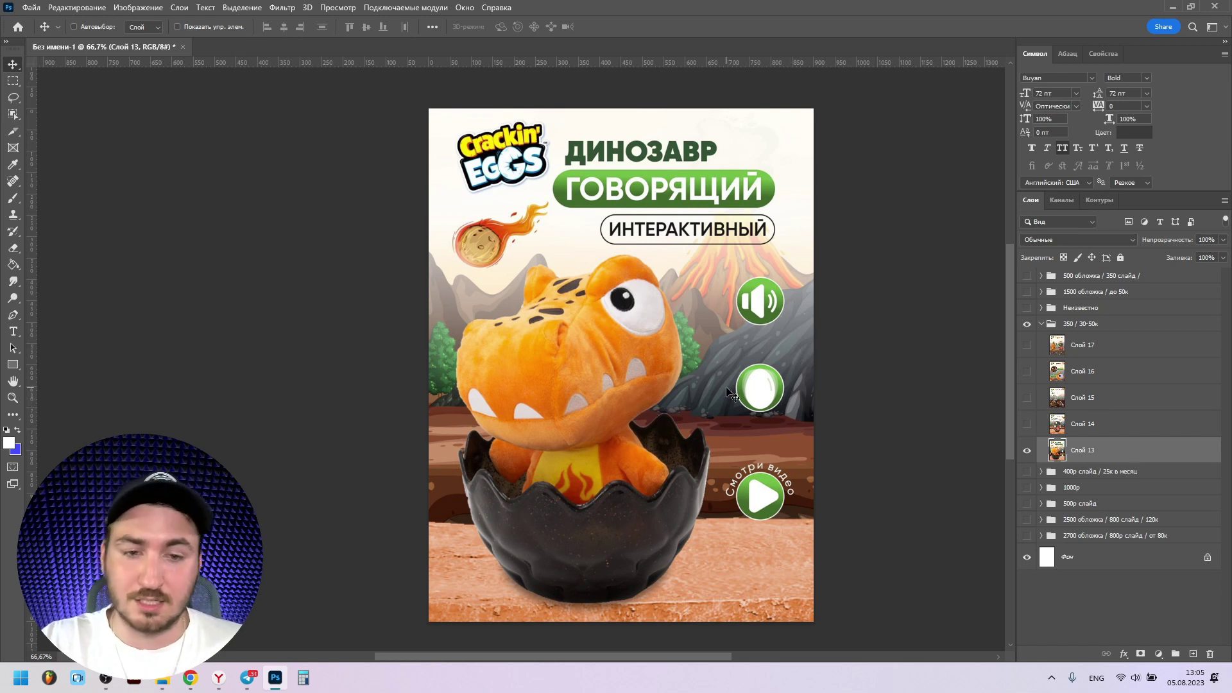
drag(711, 330, 715, 332)
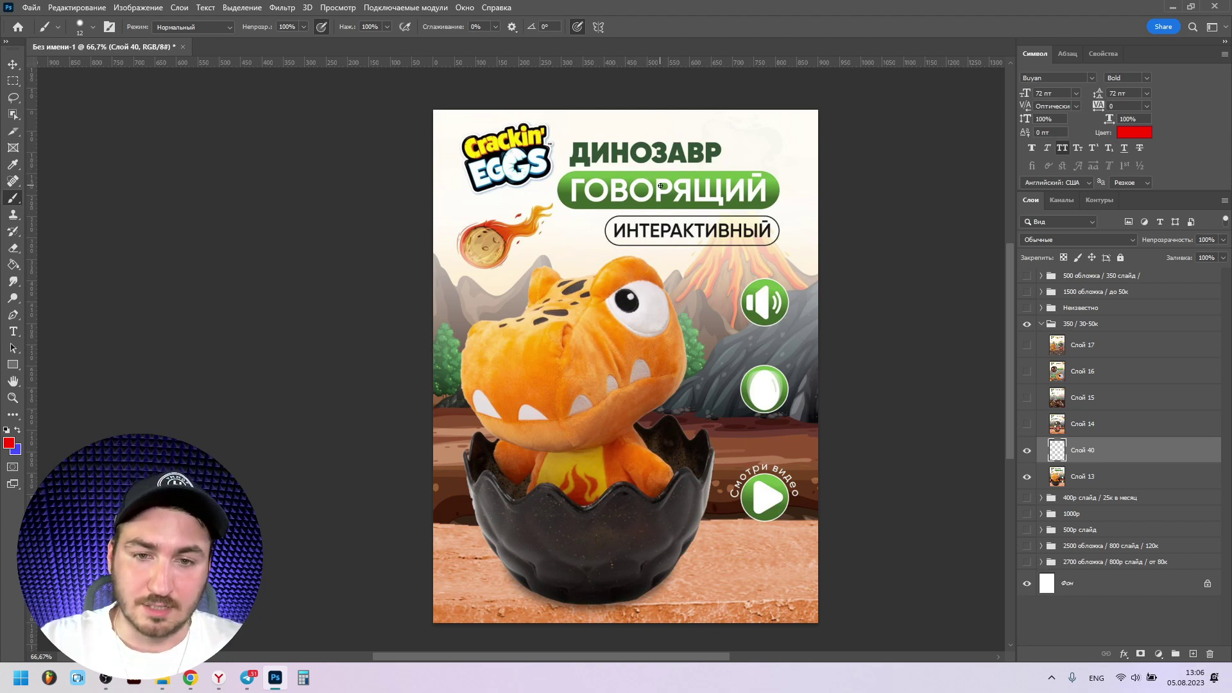
Step: Mark the Crackin' Eggs logo and the "ГОВОРЯЩИЙ" heading plate with temporary red brush strokes on Слой 40, undoing each
mouse_move(567, 179)
mouse_down()
mouse_move(808, 202)
mouse_move(652, 169)
mouse_move(510, 175)
mouse_up()
key(ctrl+z)
mouse_move(626, 185)
mouse_down()
mouse_move(648, 173)
mouse_move(614, 220)
mouse_move(795, 192)
mouse_up()
key(ctrl+z)
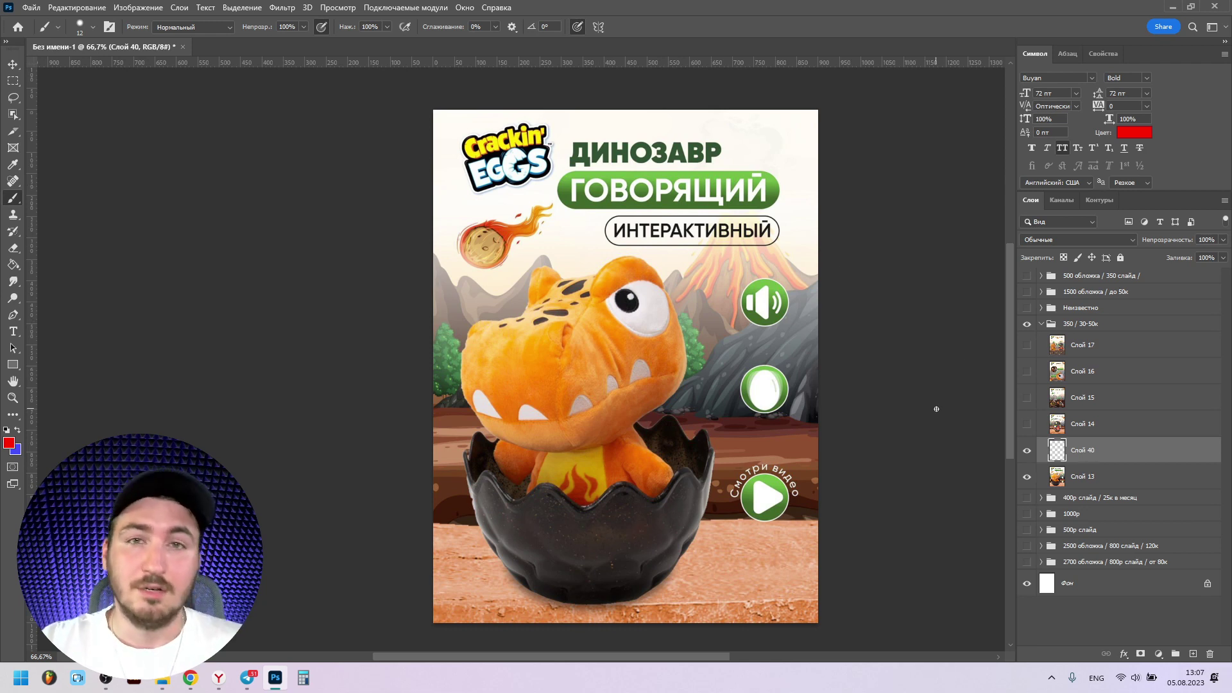
Step: Mark the sound, egg and "Смотри видео" round icons with temporary red strokes, undoing each stroke
drag(757, 282, 743, 277)
key(ctrl+z)
mouse_move(758, 359)
mouse_down()
mouse_move(775, 429)
mouse_move(766, 372)
mouse_up()
key(ctrl+z)
mouse_move(759, 464)
mouse_down()
mouse_move(796, 502)
mouse_move(723, 508)
mouse_move(788, 502)
mouse_move(732, 520)
mouse_up()
key(ctrl+z)
key(ctrl+z)
drag(747, 426, 807, 414)
key(ctrl+z)
mouse_move(757, 329)
mouse_down()
mouse_move(779, 330)
mouse_move(756, 345)
mouse_up()
key(ctrl+z)
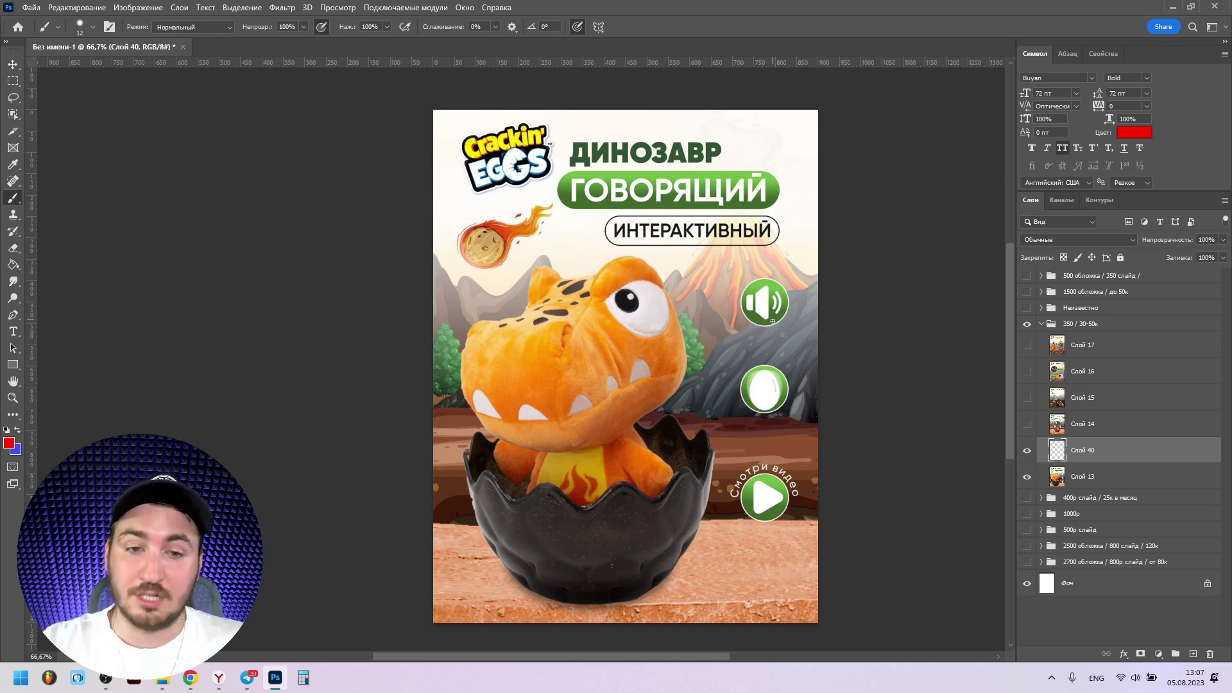
drag(759, 333, 777, 341)
key(ctrl+z)
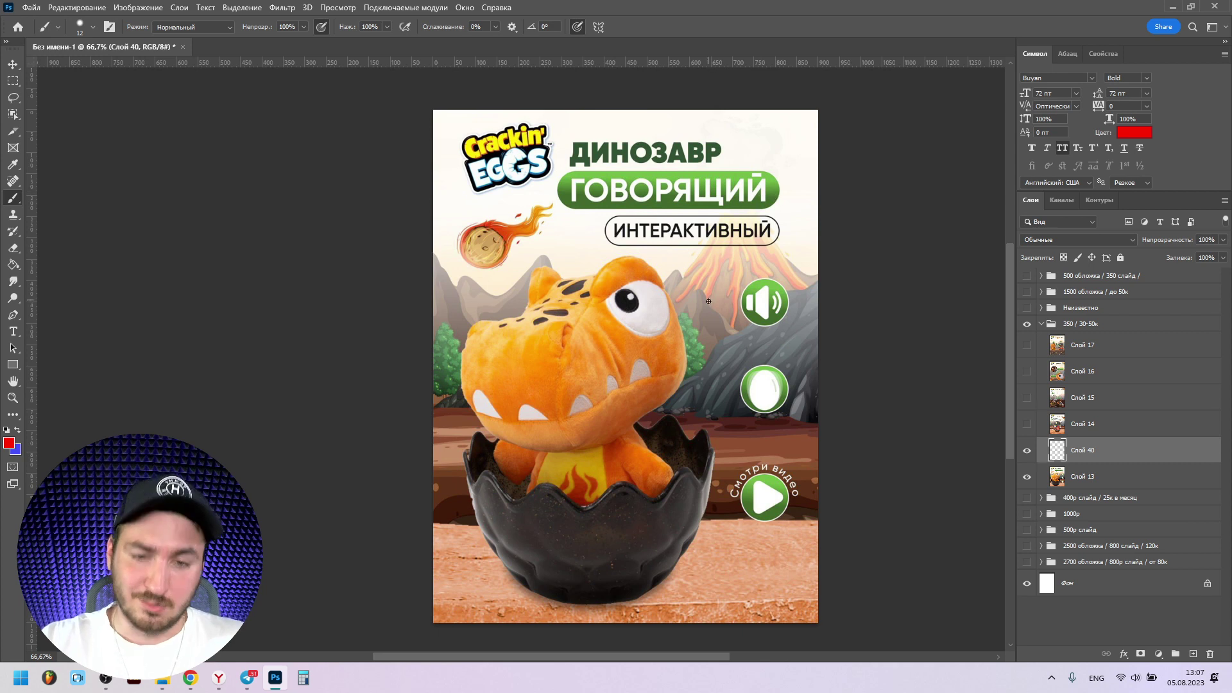
drag(751, 331, 767, 349)
key(ctrl+z)
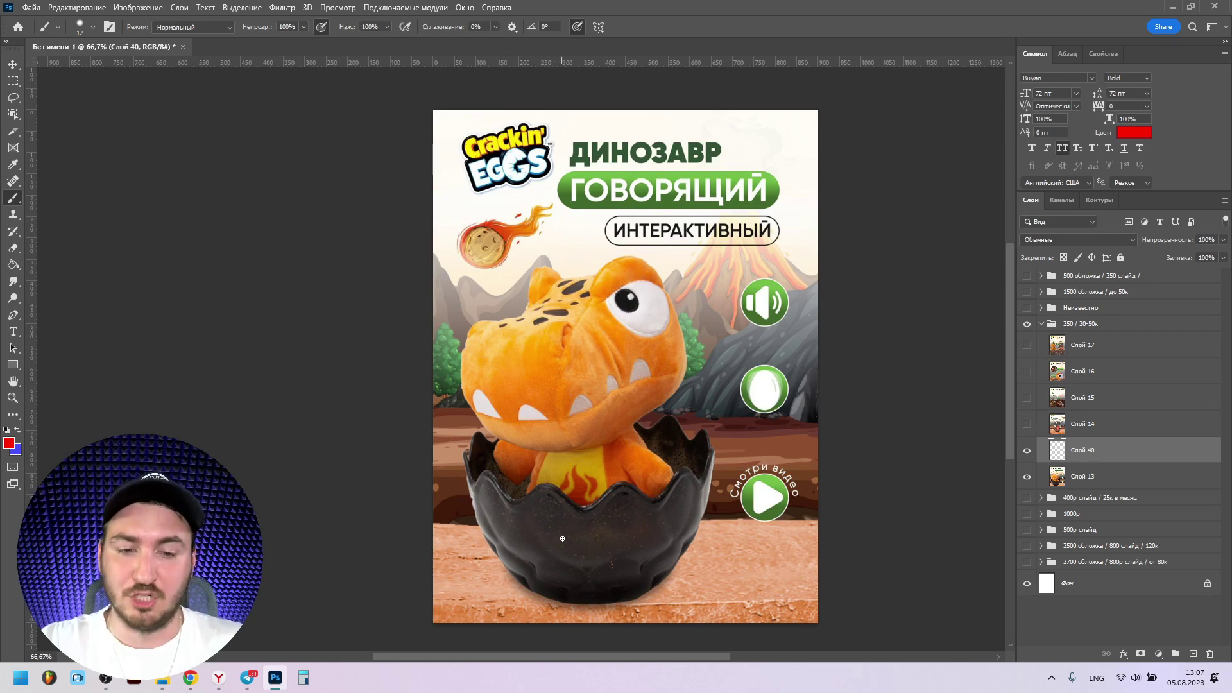
Step: Mark the ground beside the black eggshell and draw a line across the slide in red, undoing the strokes
drag(514, 579, 517, 580)
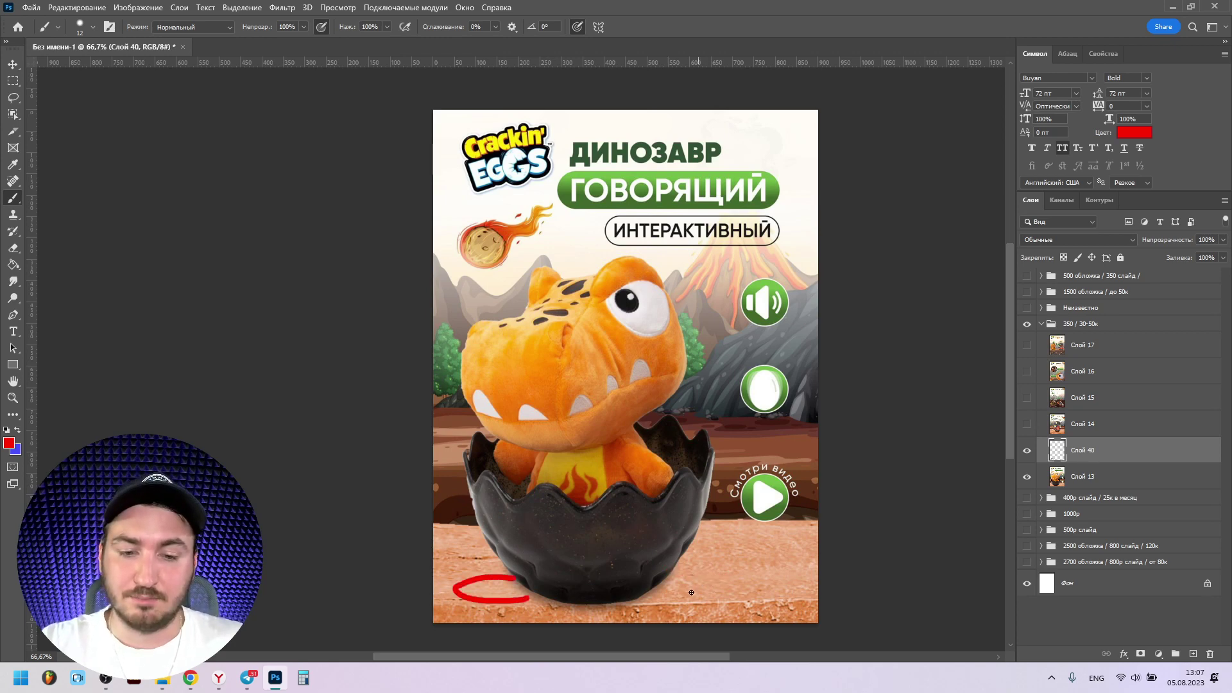
scroll(635, 598, up, 5)
scroll(635, 599, up, 3)
mouse_move(292, 401)
mouse_down()
mouse_move(298, 426)
mouse_move(625, 579)
mouse_move(870, 508)
mouse_move(913, 442)
mouse_up()
key(ctrl+z)
mouse_move(287, 412)
mouse_down()
mouse_move(332, 484)
mouse_move(465, 529)
mouse_move(787, 538)
mouse_move(919, 465)
mouse_up()
key(ctrl+z)
Step: Sketch red shadow areas on both sides of the eggshell's base with vertical guide lines from its rim, and undo them
scroll(540, 489, down, 8)
drag(543, 474, 492, 536)
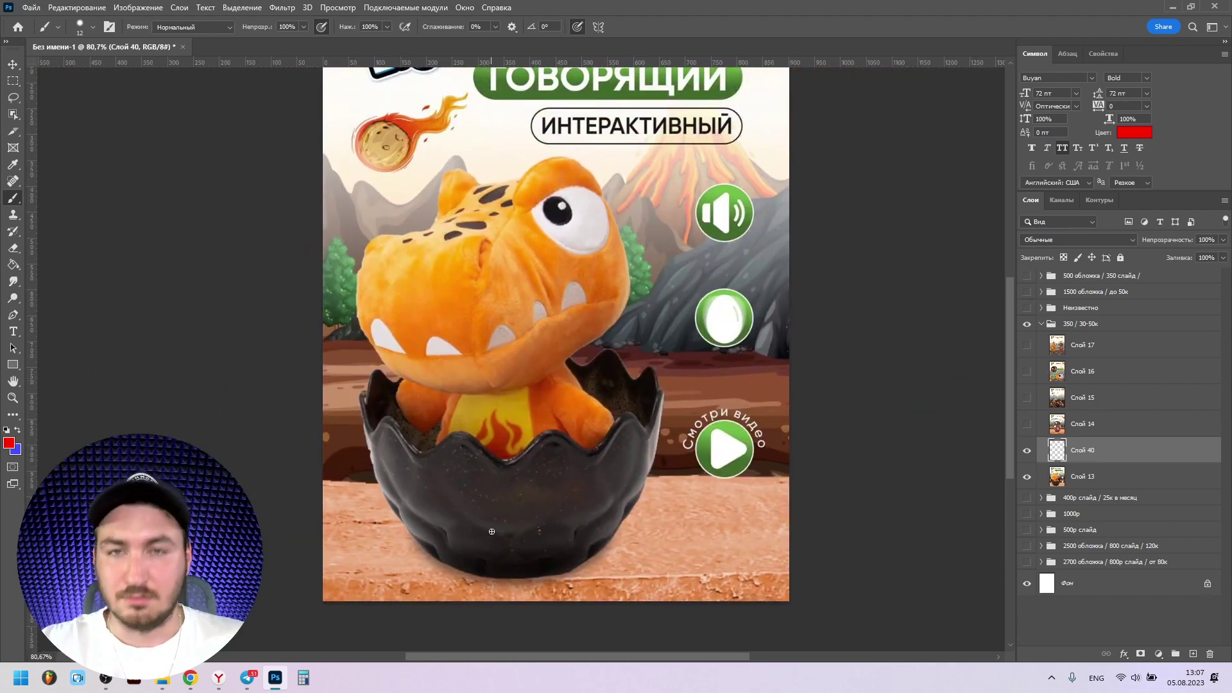
mouse_move(403, 540)
mouse_down()
mouse_move(411, 561)
mouse_move(398, 575)
mouse_move(428, 576)
mouse_up()
drag(613, 551, 641, 566)
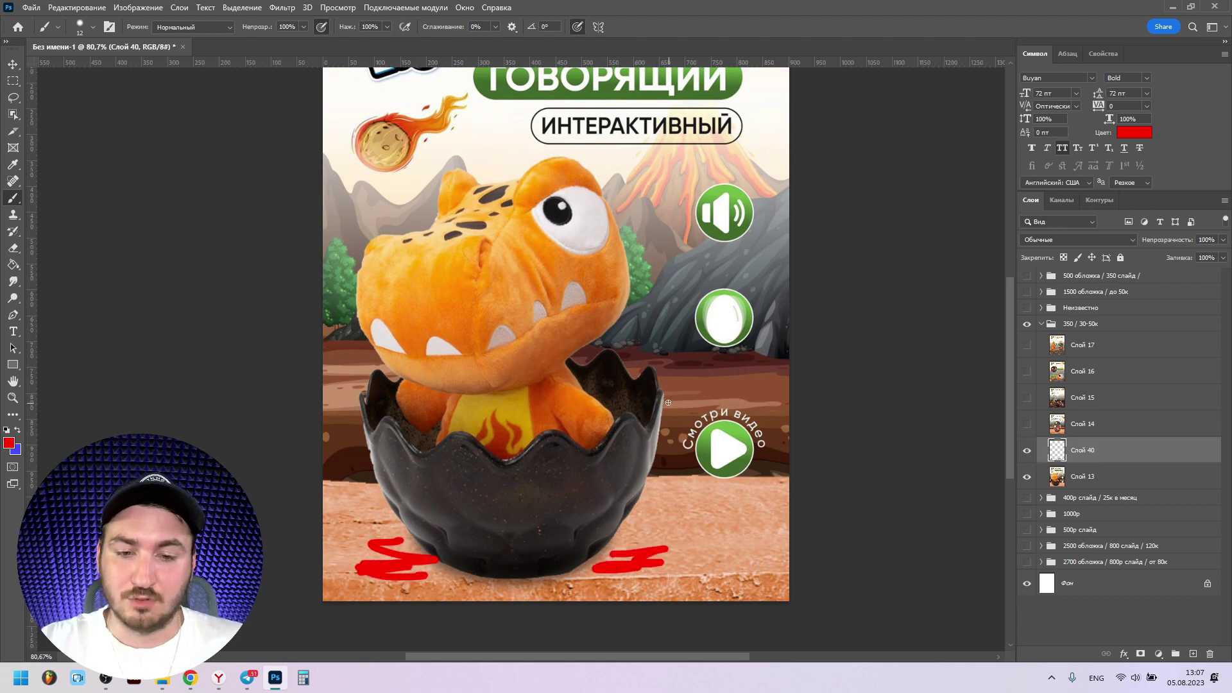
drag(661, 394, 661, 540)
drag(365, 397, 366, 544)
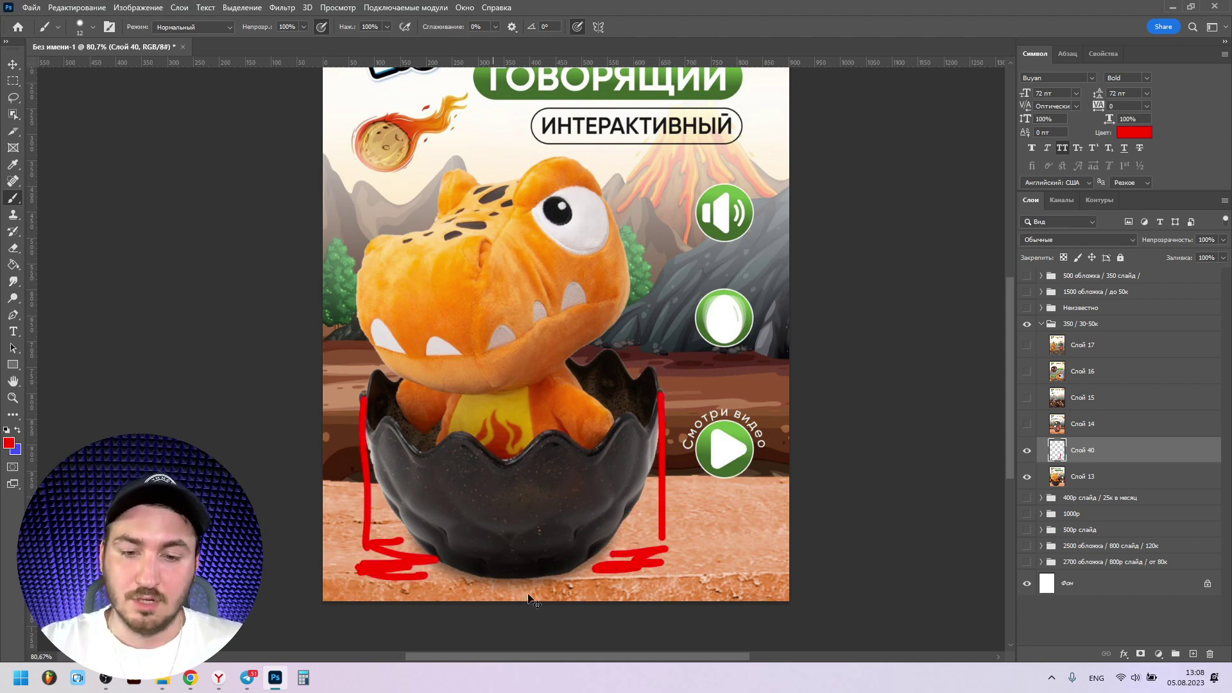
key(ctrl+z)
Step: Mark the contact shadow along the eggshell's lower edge with a red stroke and undo it
key(ctrl+z)
key(ctrl+z)
key(ctrl+z)
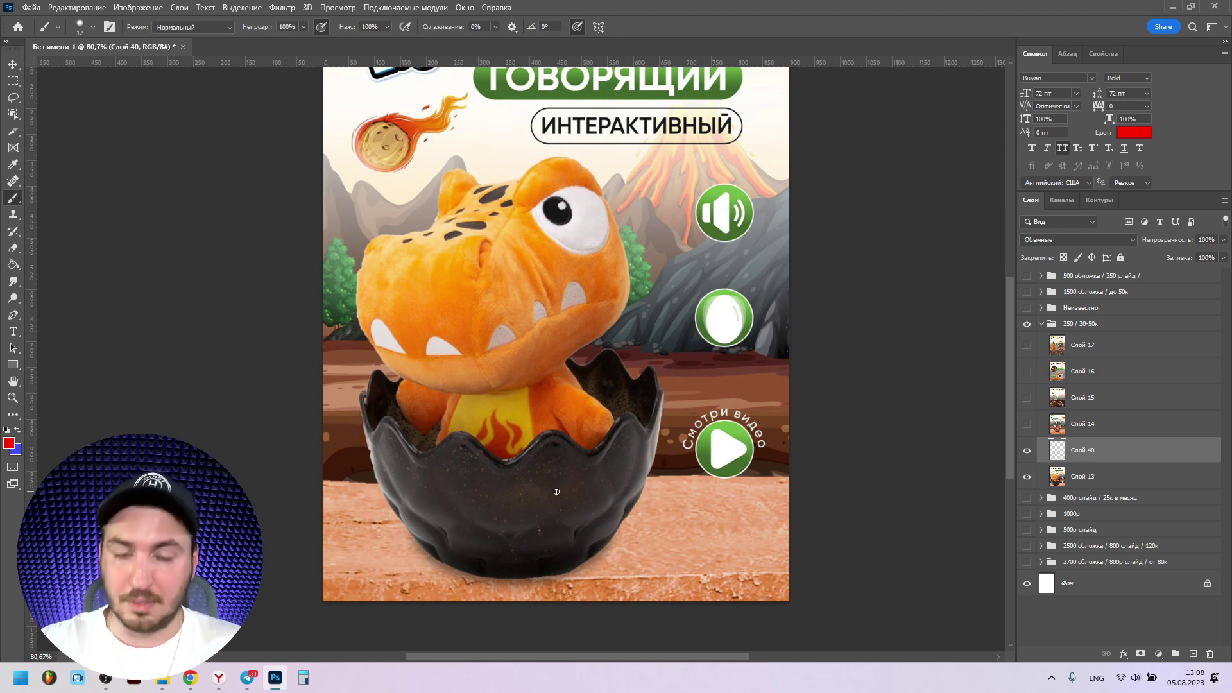
mouse_move(404, 544)
mouse_down()
mouse_move(359, 543)
mouse_move(384, 544)
mouse_move(371, 574)
mouse_move(512, 568)
mouse_up()
key(ctrl+z)
key(ctrl+z)
Step: Draw a red stroke up along the column of round icons beside the dinosaur and undo it
key(ctrl+z)
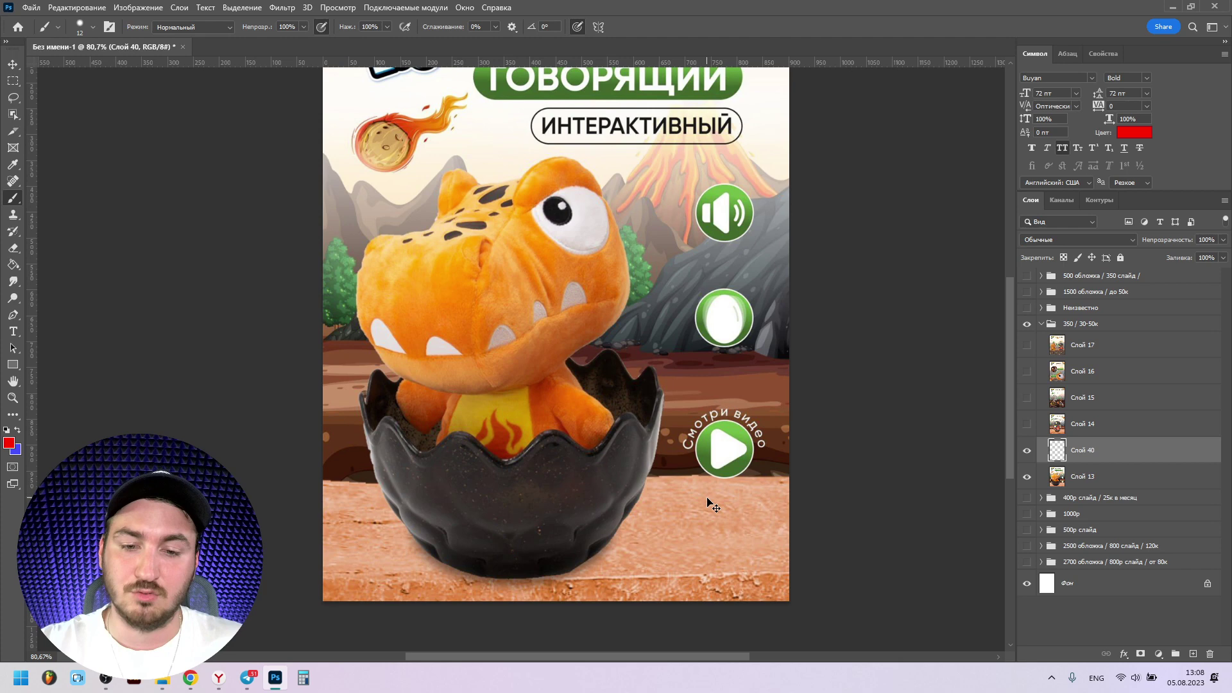
scroll(618, 504, down, 1)
mouse_move(585, 482)
mouse_down()
mouse_move(581, 545)
mouse_move(588, 532)
mouse_up()
mouse_move(711, 448)
mouse_down()
mouse_move(678, 234)
mouse_move(694, 233)
mouse_up()
Step: Mark the dinosaur's head and body with temporary red strokes, undoing each one
key(ctrl+z)
drag(394, 293, 513, 243)
key(ctrl+z)
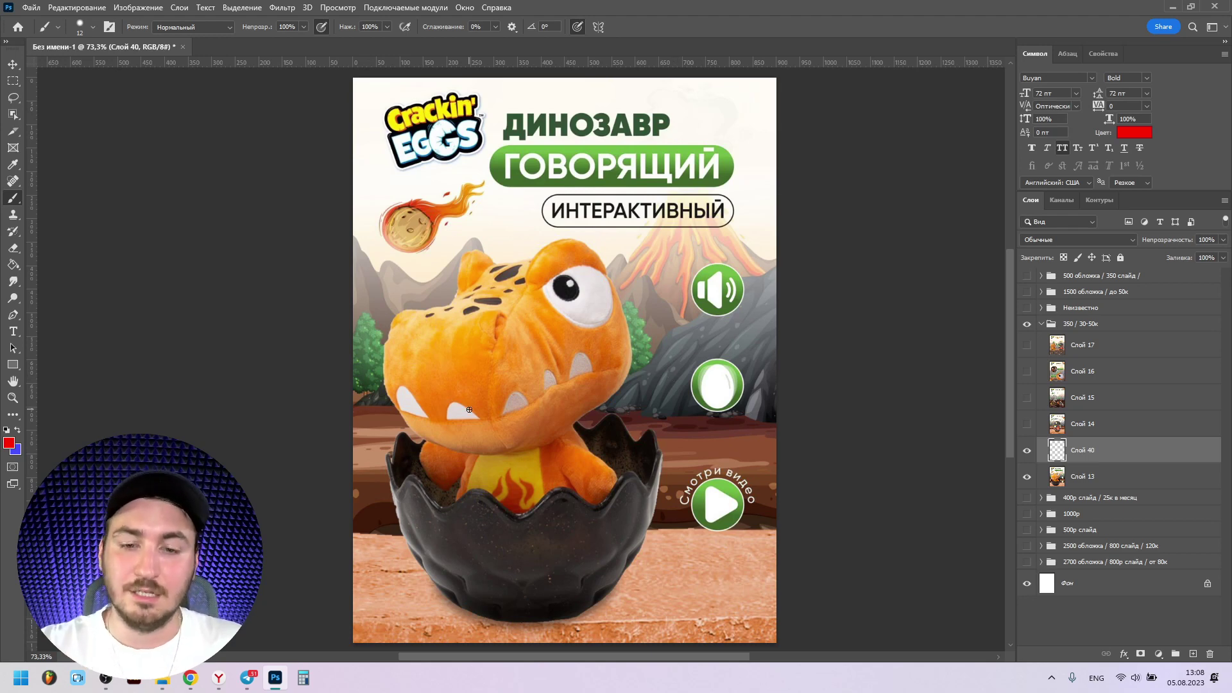
mouse_move(473, 250)
mouse_down()
mouse_move(438, 307)
mouse_move(451, 494)
mouse_move(495, 543)
mouse_up()
key(ctrl+z)
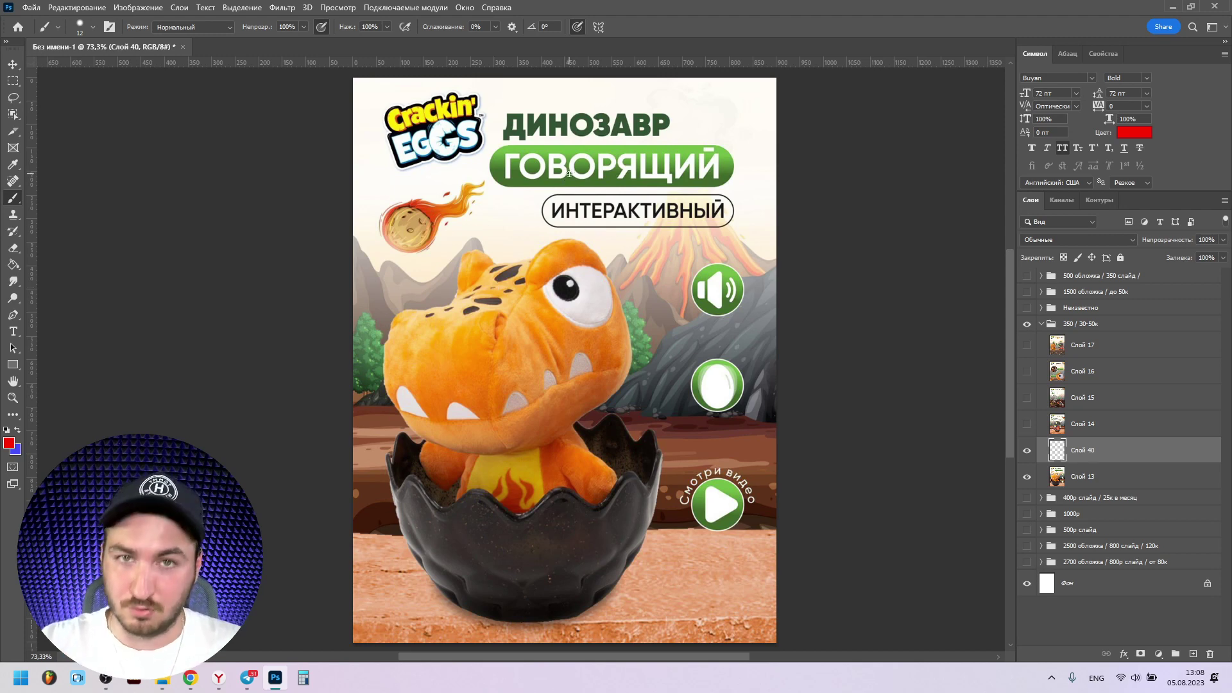
key(ctrl+z)
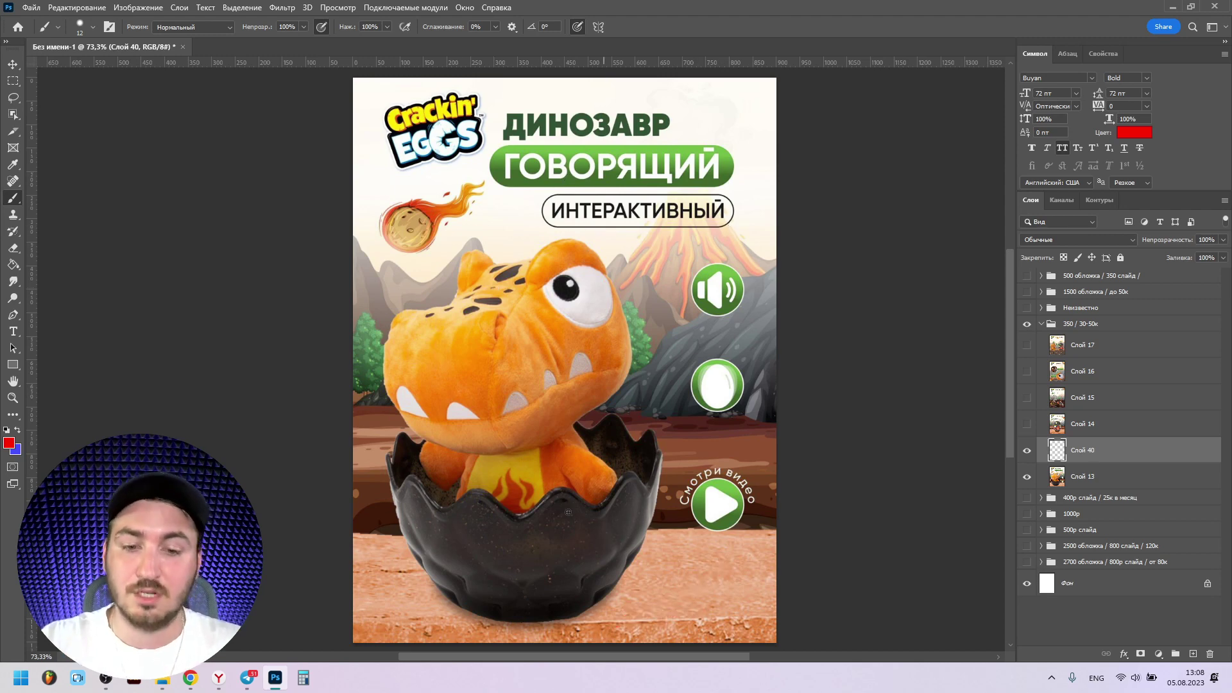
mouse_move(501, 464)
mouse_down()
mouse_move(444, 510)
mouse_move(610, 521)
mouse_up()
key(ctrl+z)
drag(403, 280, 538, 221)
key(ctrl+z)
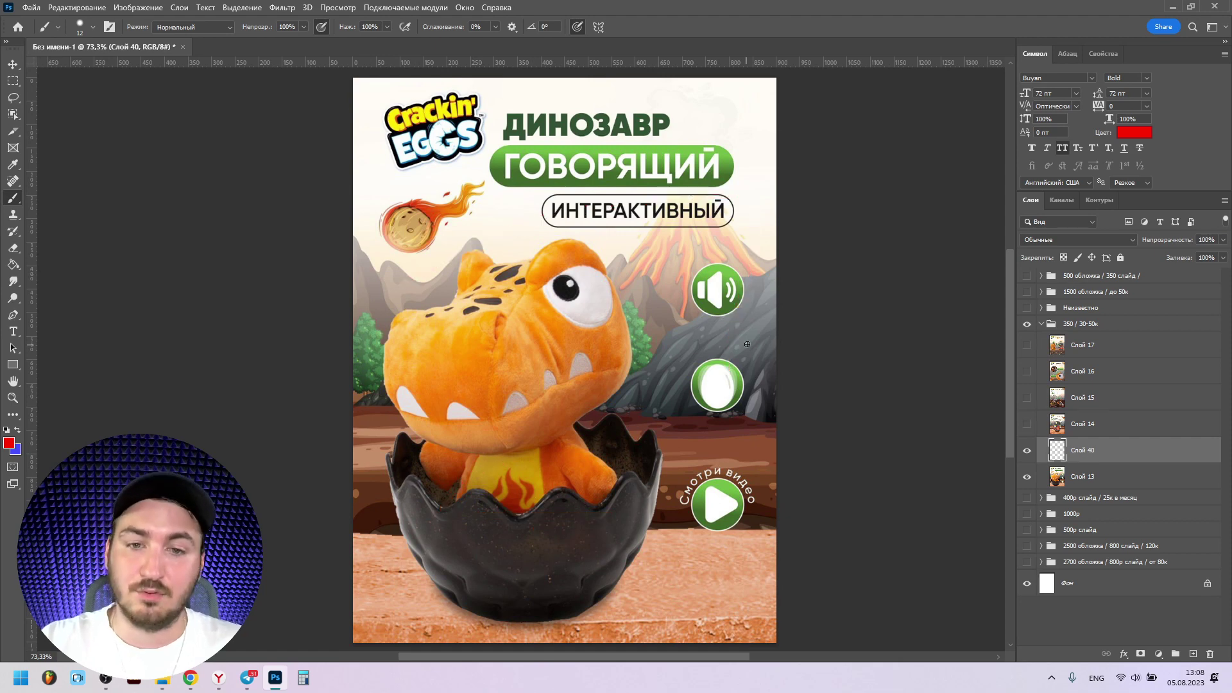
Step: Mark the slide's left edge and the background beside the heading with red strokes, and undo both
scroll(725, 308, down, 1)
drag(594, 324, 615, 331)
scroll(598, 346, up, 1)
scroll(598, 346, down, 1)
drag(398, 252, 399, 333)
drag(752, 150, 779, 179)
key(ctrl+z)
key(ctrl+z)
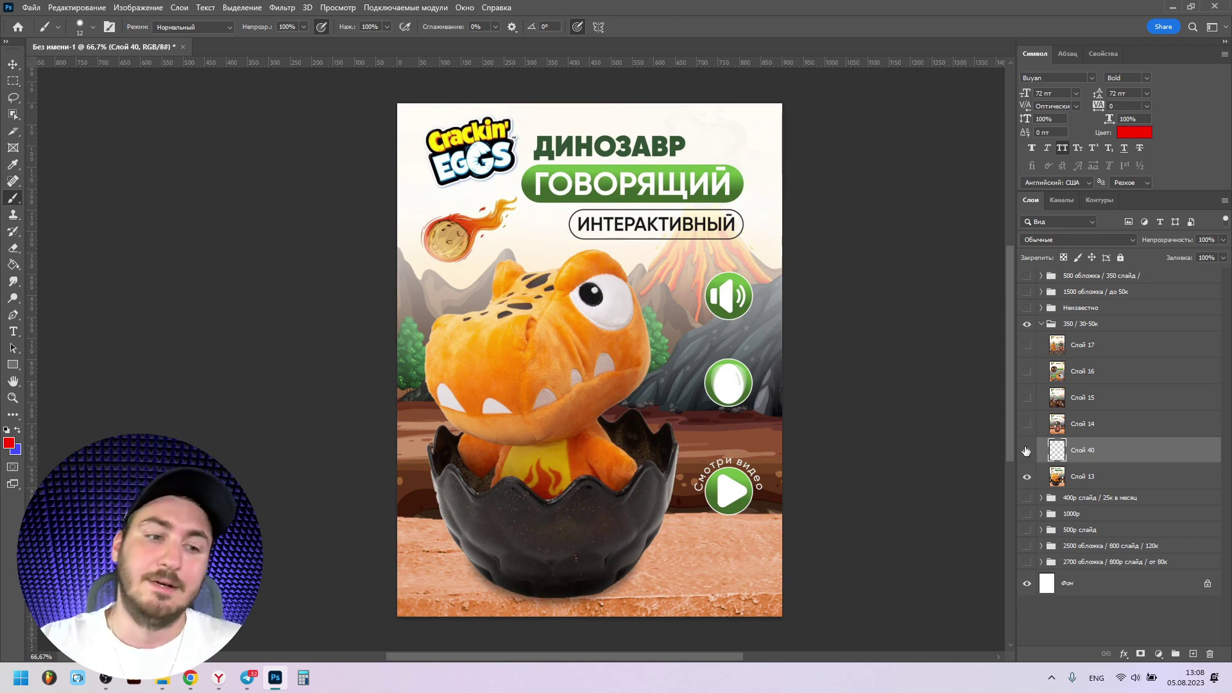
Step: Show Слой 14 with the "Функция TRY ME" slide and add a new empty layer above it
click(1026, 424)
click(1097, 428)
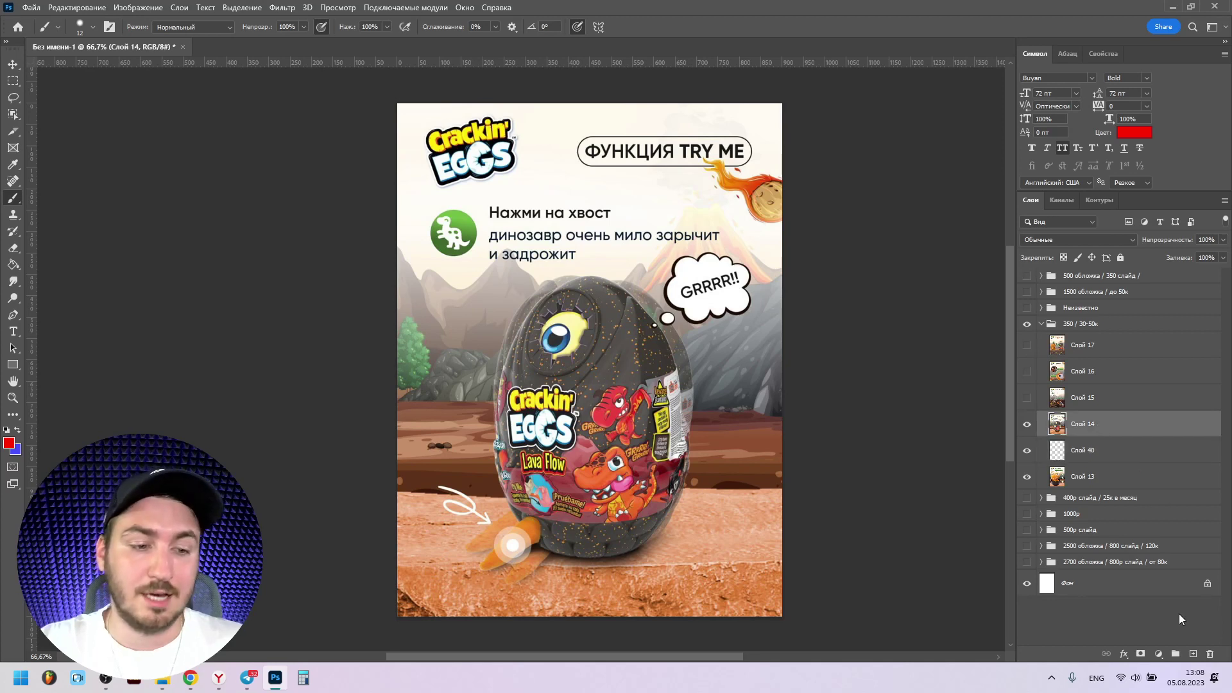
click(1193, 654)
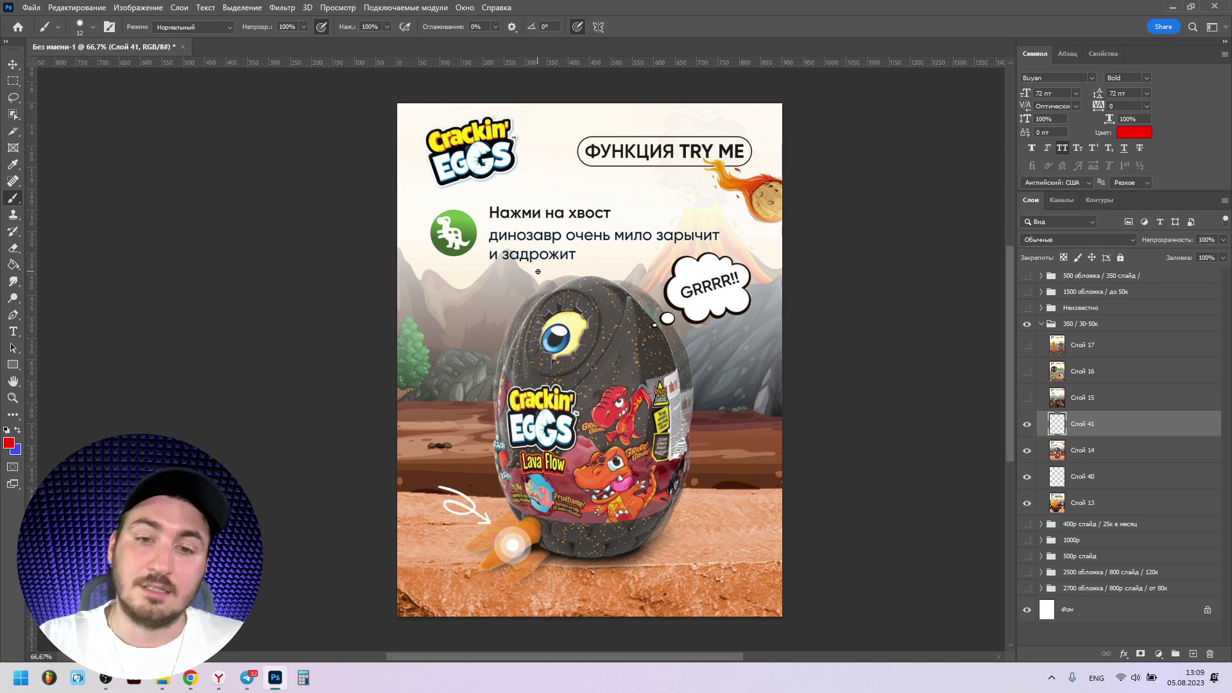
Step: Draw a red wavy vibration line along the left side of the egg and undo it
alt+scroll(583, 390, up, 1)
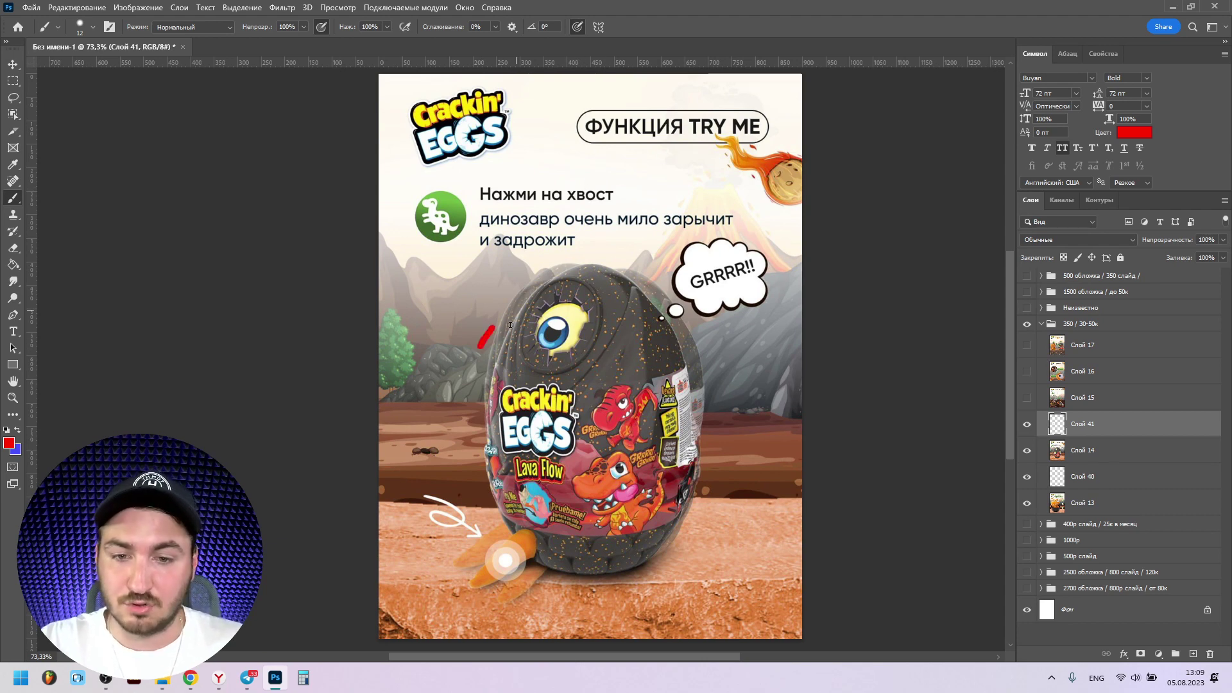
mouse_move(476, 348)
mouse_down()
mouse_move(452, 399)
mouse_move(474, 473)
mouse_up()
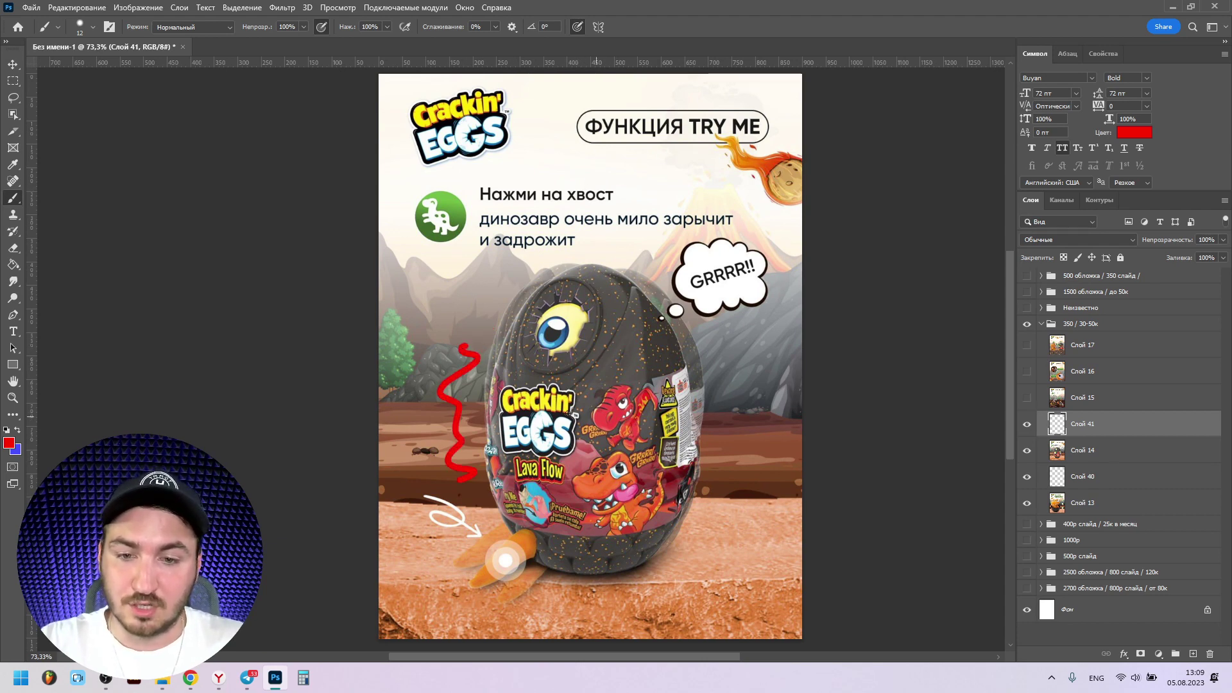
key(ctrl+z)
Step: Sample white from the speech bubble and paint wavy vibration lines on both sides of the egg, undoing them
alt+click(731, 253)
mouse_move(709, 347)
mouse_down()
mouse_move(726, 401)
mouse_move(705, 471)
mouse_up()
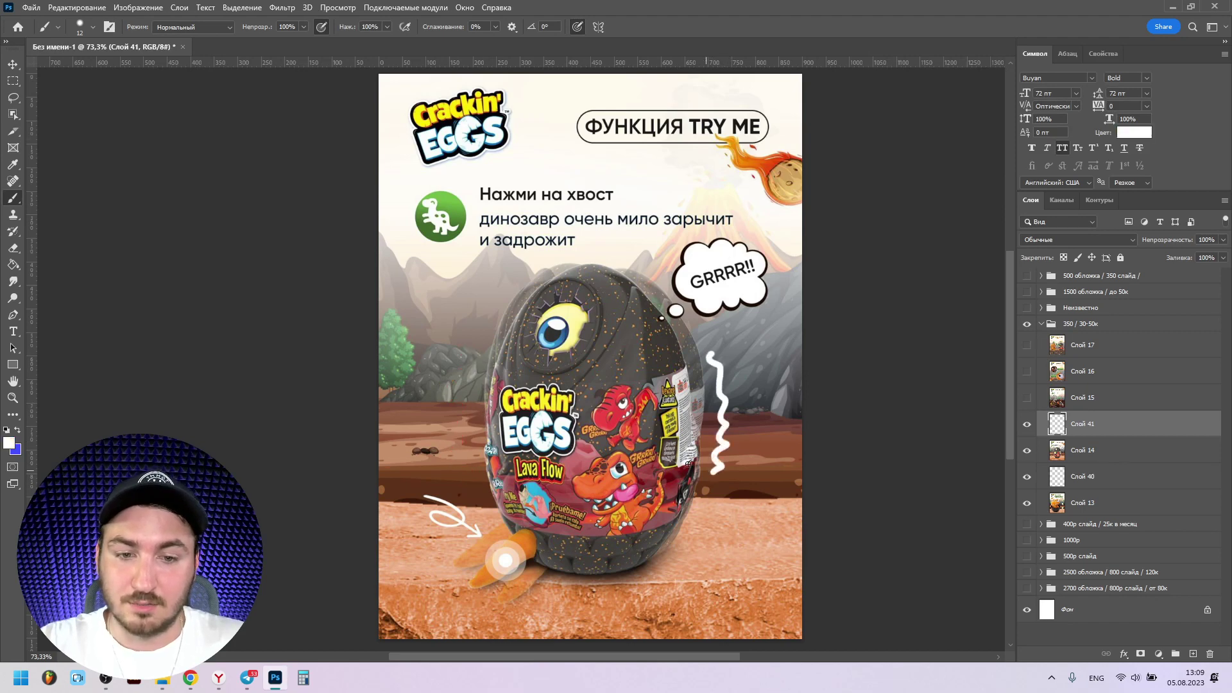
drag(467, 314, 471, 450)
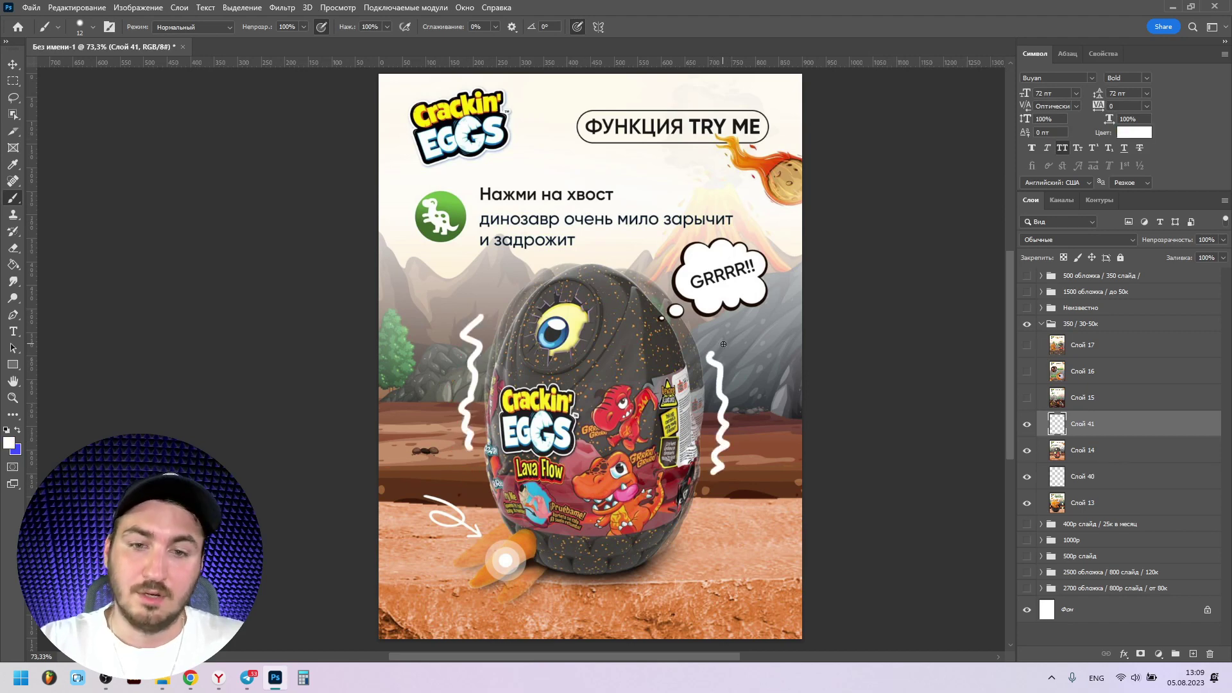
key(ctrl+z)
key(ctrl+z)
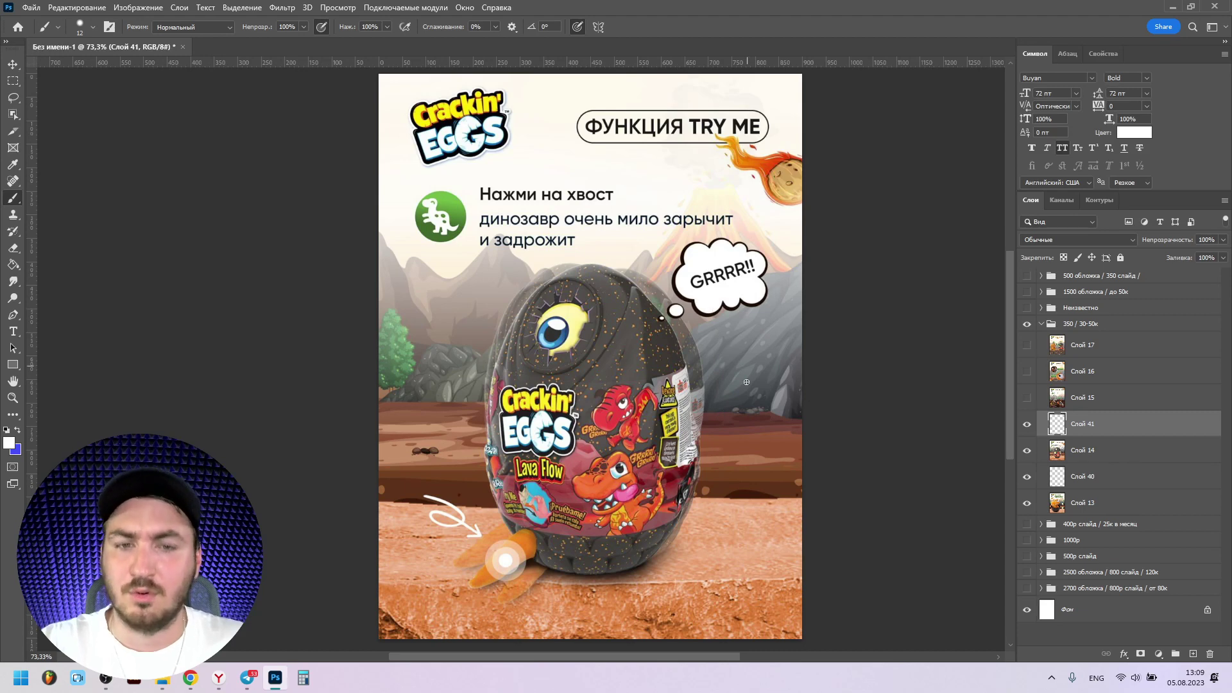
mouse_move(738, 378)
mouse_down()
mouse_move(750, 406)
mouse_move(733, 463)
mouse_up()
mouse_move(467, 326)
mouse_down()
mouse_move(460, 382)
mouse_move(468, 430)
mouse_up()
Step: Paint a white stroke along the egg's upper left contour and undo it
key(ctrl+z)
key(ctrl+z)
key(ctrl+minus)
scroll(559, 307, up, 2)
drag(534, 261, 483, 336)
key(ctrl+z)
scroll(500, 296, down, 2)
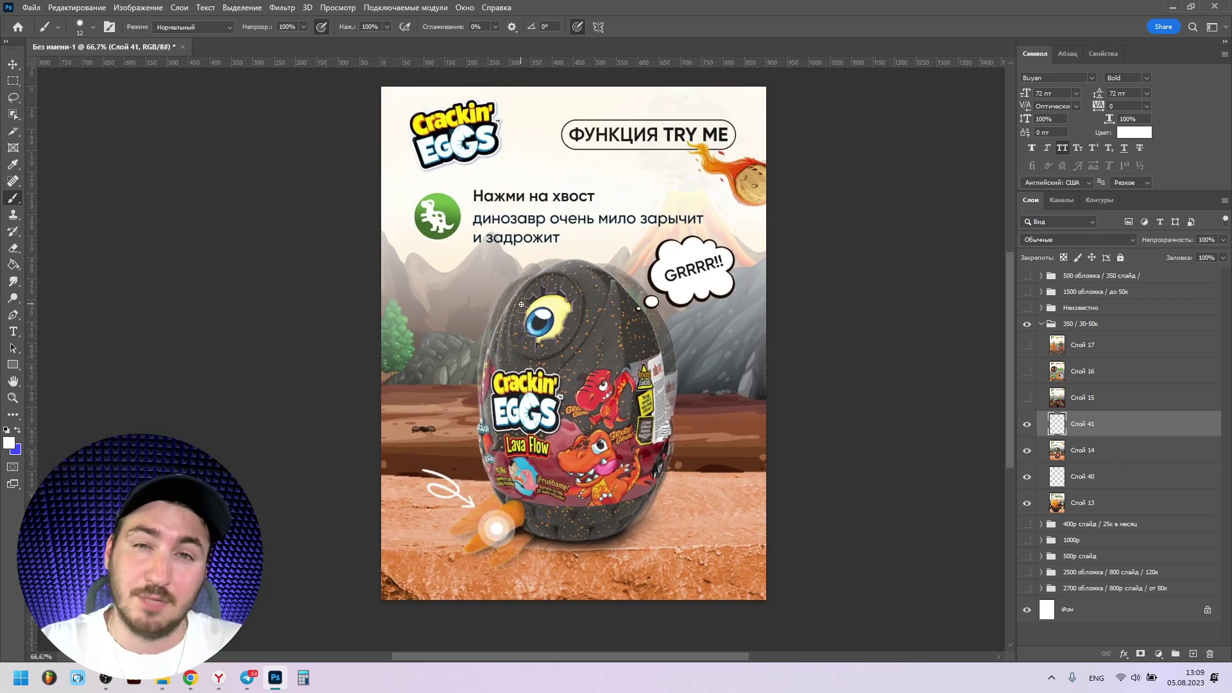
Step: Sketch large white curved outlines around both sides of the egg, and undo them
mouse_move(514, 287)
mouse_down()
mouse_move(422, 289)
mouse_move(466, 473)
mouse_move(485, 485)
mouse_move(424, 376)
mouse_move(452, 252)
mouse_move(499, 311)
mouse_move(436, 290)
mouse_move(465, 419)
mouse_move(500, 493)
mouse_up()
key(ctrl+z)
key(ctrl+z)
mouse_move(645, 301)
mouse_down()
mouse_move(706, 461)
mouse_move(658, 511)
mouse_up()
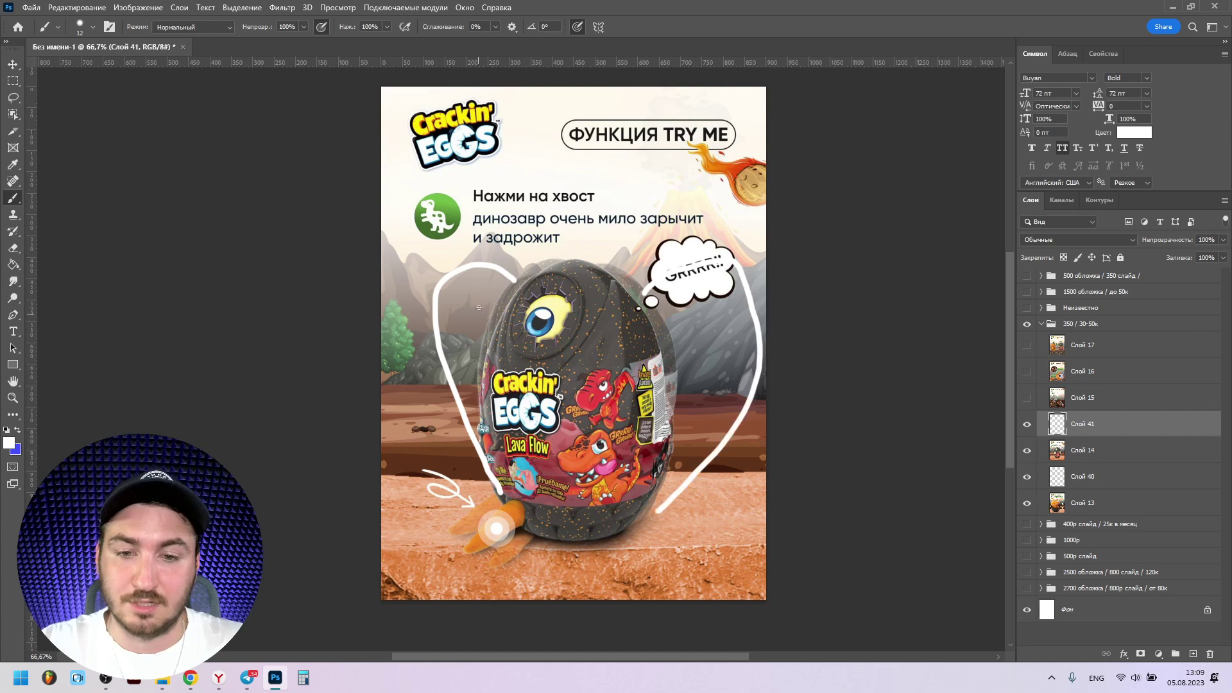
key(ctrl+z)
key(ctrl+z)
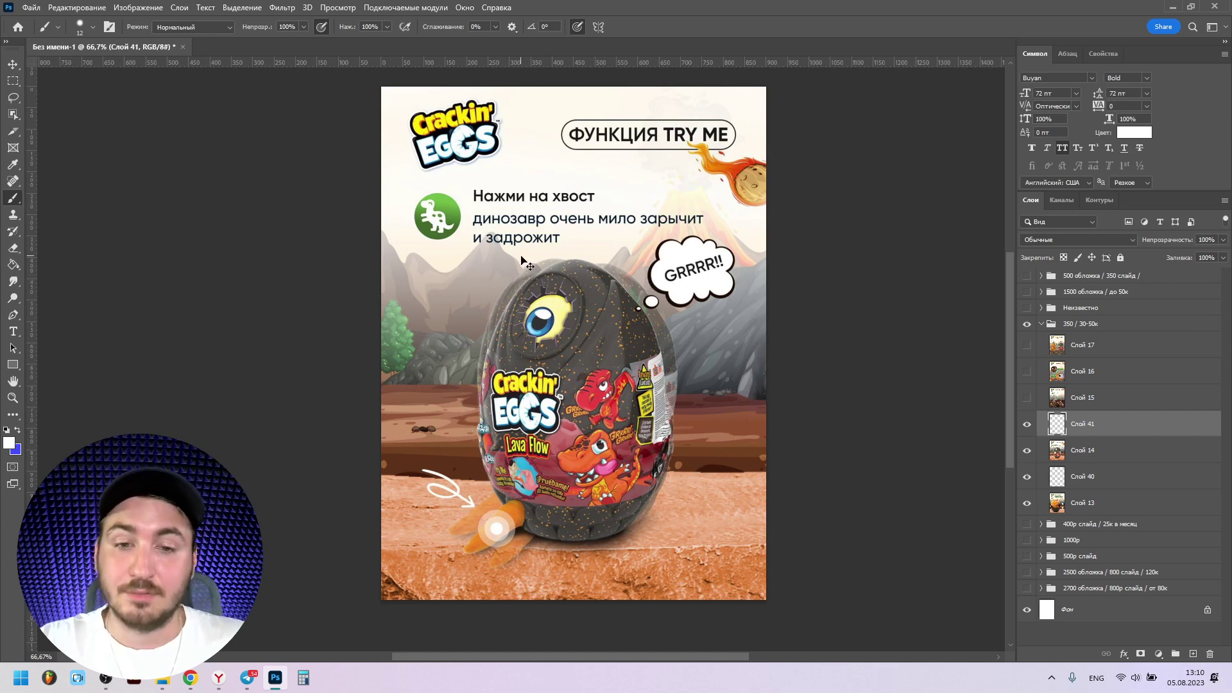
Step: Paint white motion lines down the left and right sides of the egg, and undo both strokes
mouse_move(517, 266)
mouse_down()
mouse_move(455, 326)
mouse_move(497, 475)
mouse_up()
mouse_move(619, 262)
mouse_down()
mouse_move(712, 335)
mouse_move(652, 480)
mouse_up()
key(ctrl+z)
key(ctrl+z)
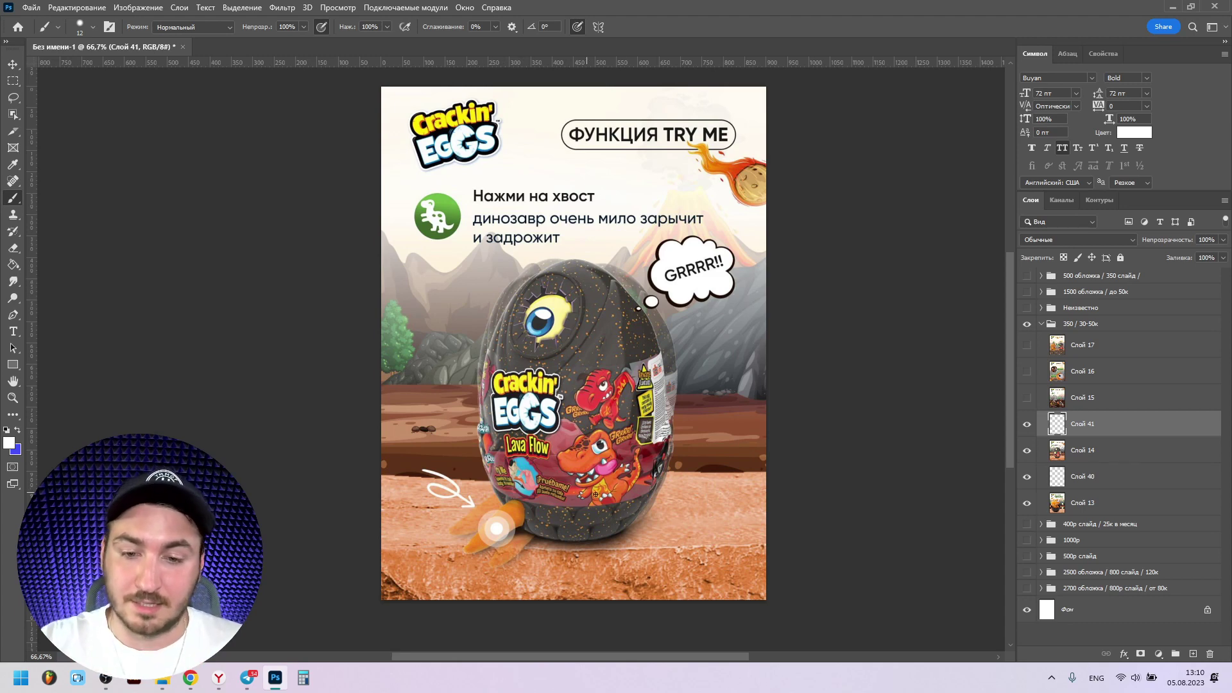
Step: Try white zigzag vibration strokes around the egg's orange tail, undoing the rejected attempts
scroll(564, 475, up, 2)
scroll(499, 550, up, 4)
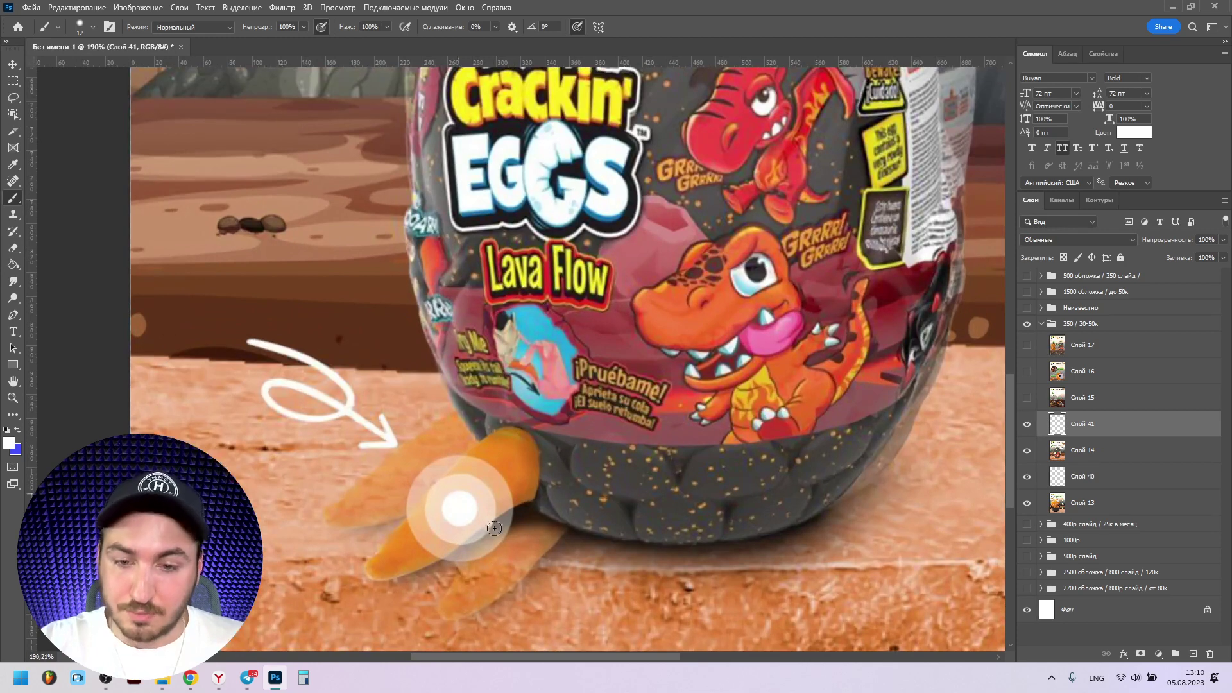
scroll(507, 507, down, 4)
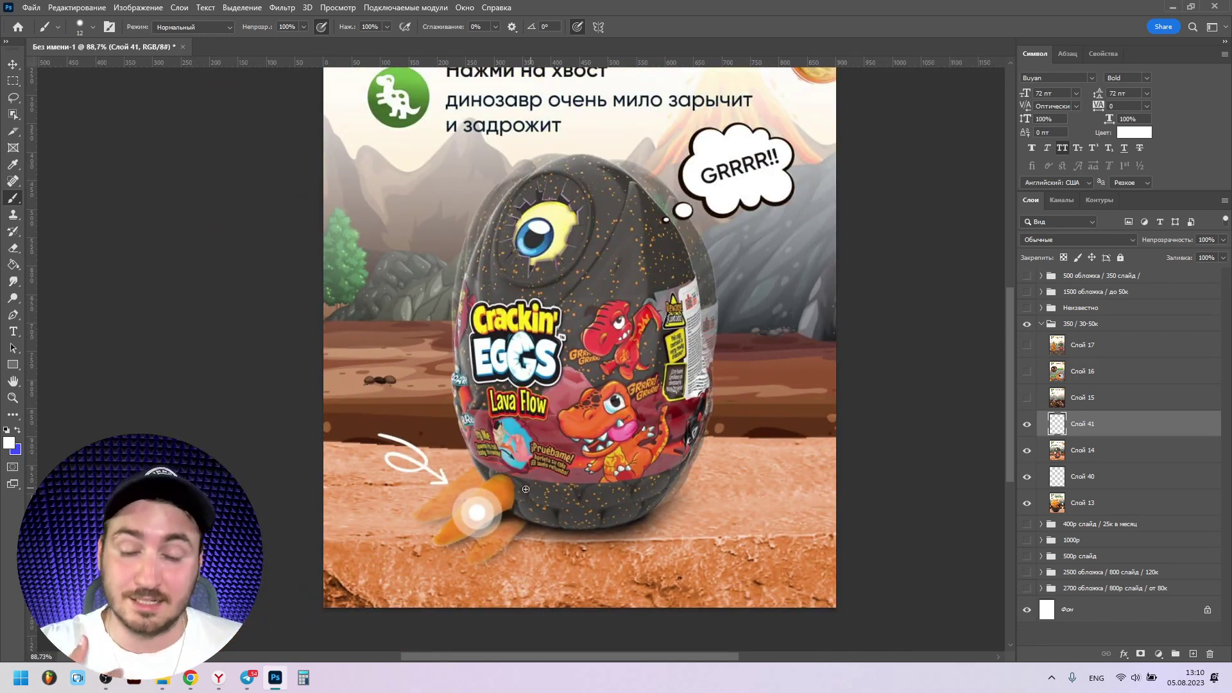
scroll(485, 519, up, 7)
mouse_move(452, 422)
mouse_down()
mouse_move(363, 508)
mouse_move(433, 516)
mouse_move(373, 577)
mouse_move(513, 520)
mouse_up()
key(ctrl+z)
key(ctrl+z)
mouse_move(470, 453)
mouse_down()
mouse_move(539, 500)
mouse_move(443, 558)
mouse_move(488, 593)
mouse_move(512, 568)
mouse_up()
key(ctrl+z)
Step: Add long white contour lines on both sides of the egg, and undo them together with the tail strokes
scroll(494, 487, down, 10)
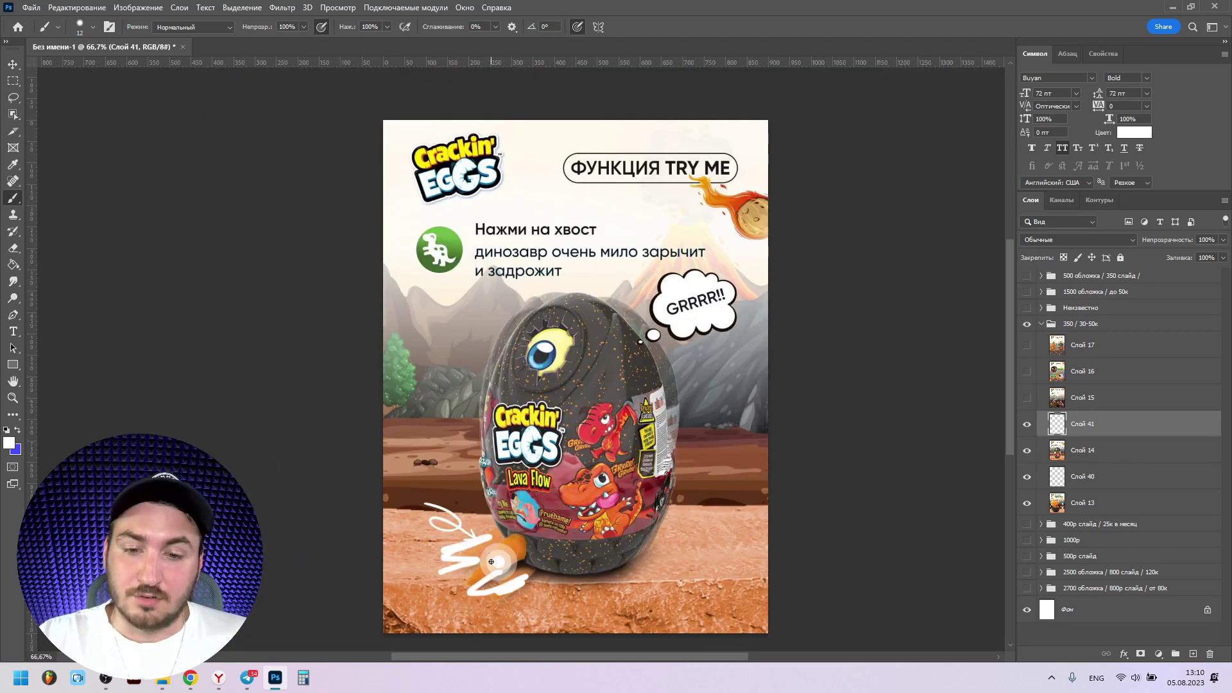
mouse_move(526, 311)
mouse_down()
mouse_move(471, 323)
mouse_move(513, 499)
mouse_up()
drag(646, 306, 672, 512)
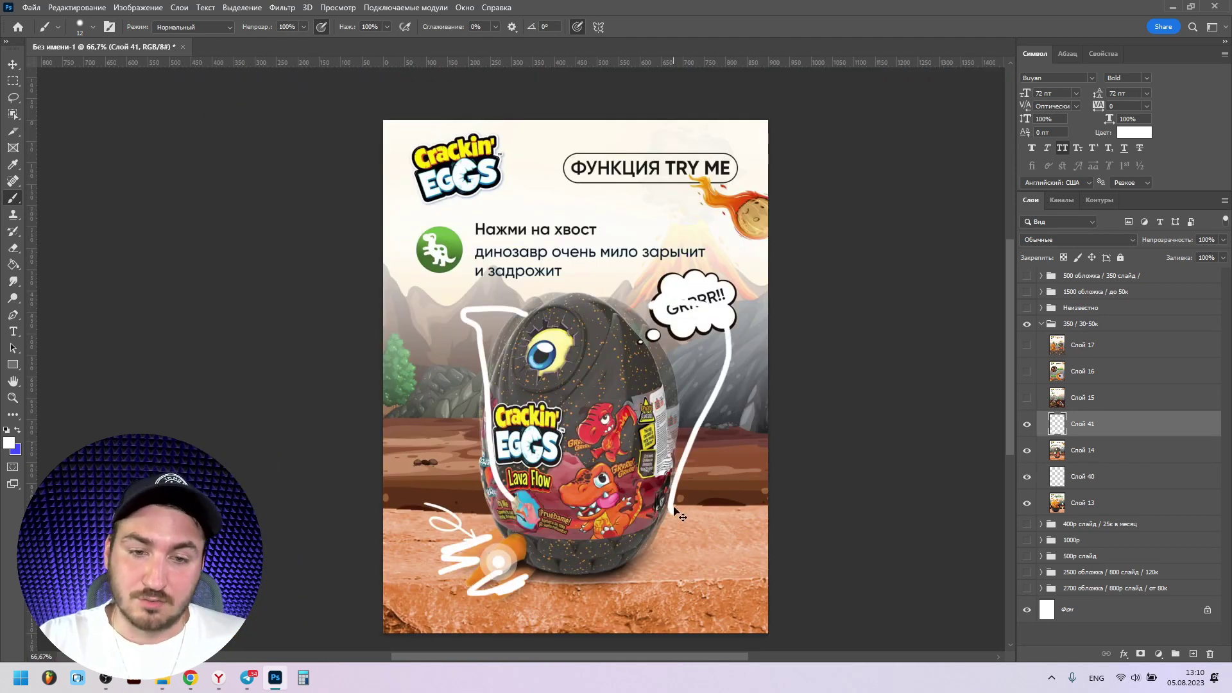
key(ctrl+z)
key(ctrl+z)
key(ctrl+z)
key(ctrl+z)
Step: Sample green from the dinosaur icon, enlarge the brush, paint strokes under the first words of the tail instruction text, and undo them
scroll(508, 233, up, 5)
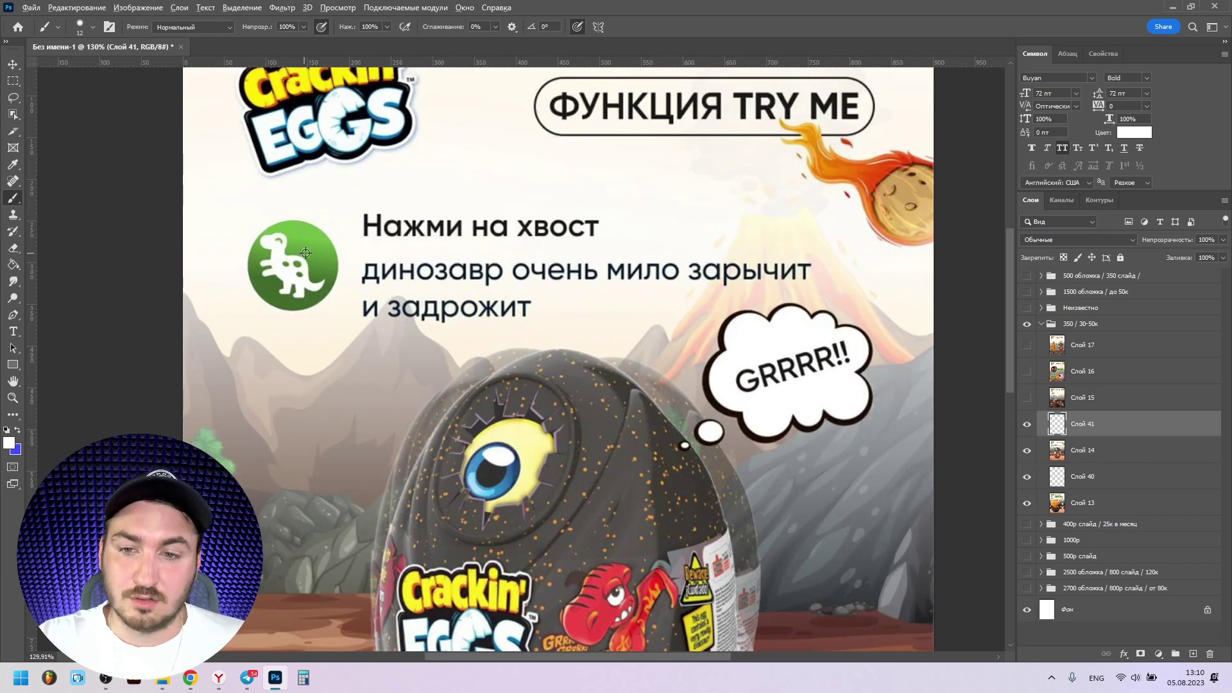
alt+click(306, 252)
alt+right_click(376, 248)
drag(369, 248, 408, 250)
drag(371, 292, 436, 291)
key(ctrl+z)
key(ctrl+z)
scroll(558, 302, down, 7)
scroll(556, 297, up, 1)
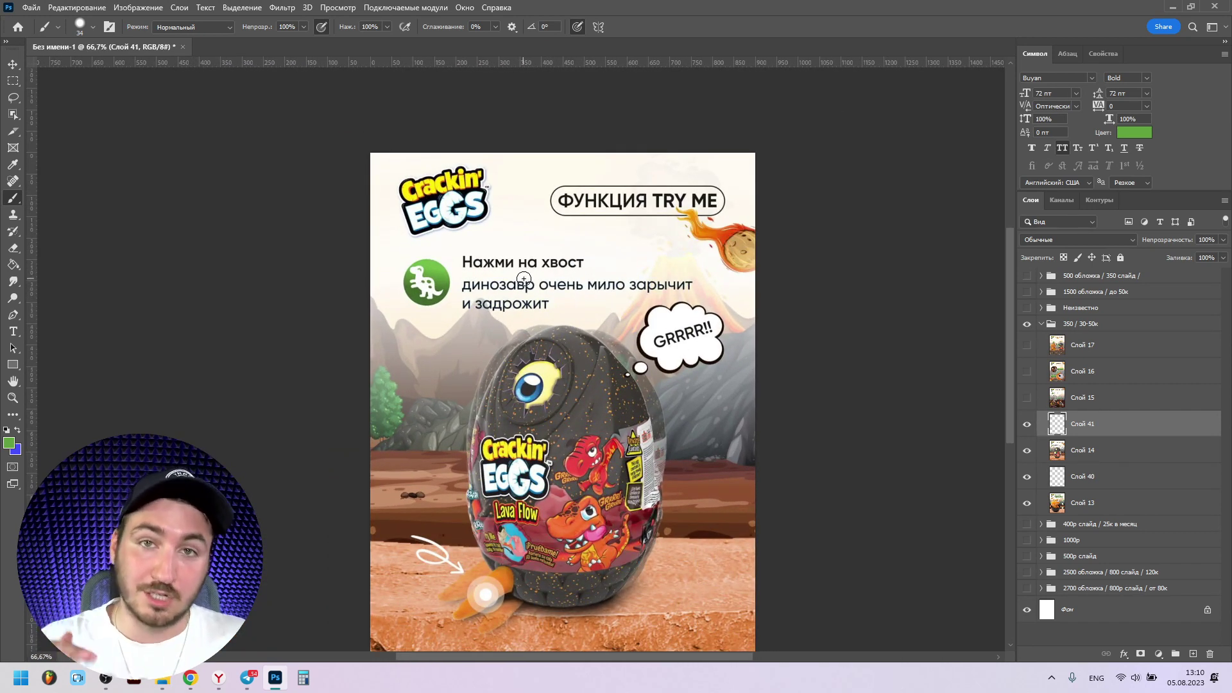
Step: Show the battery slide on Слой 15 and add a Brightness/Contrast adjustment above it with brightness 72
key(v)
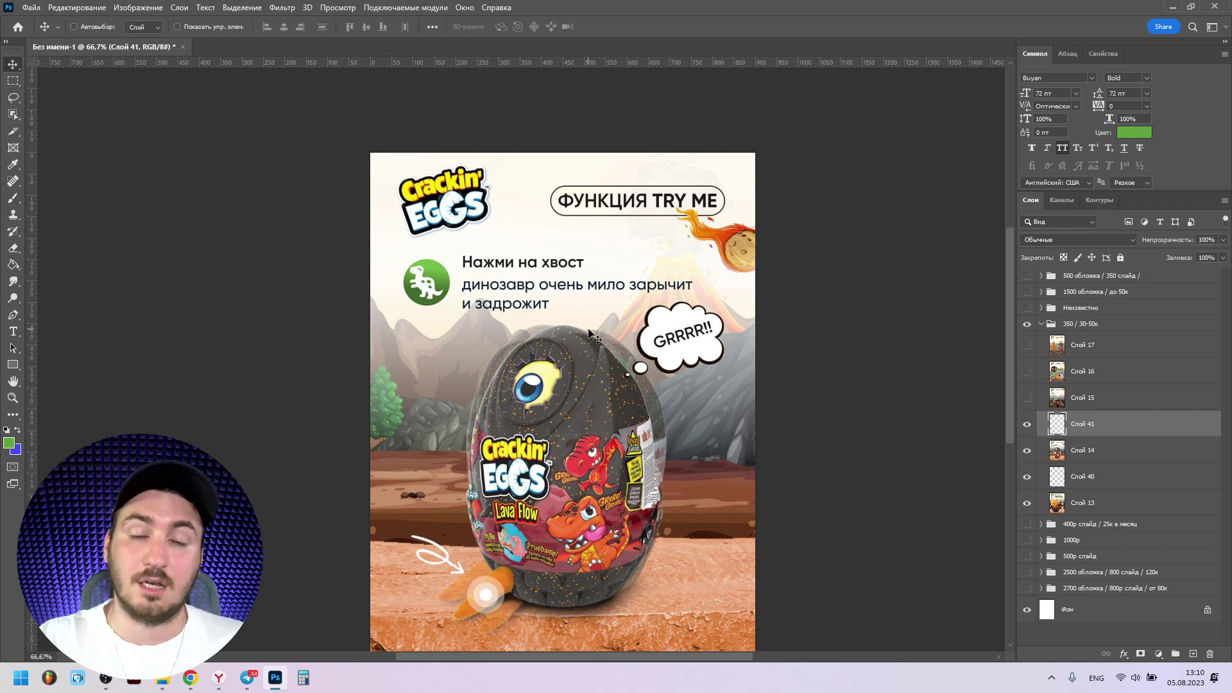
click(1026, 397)
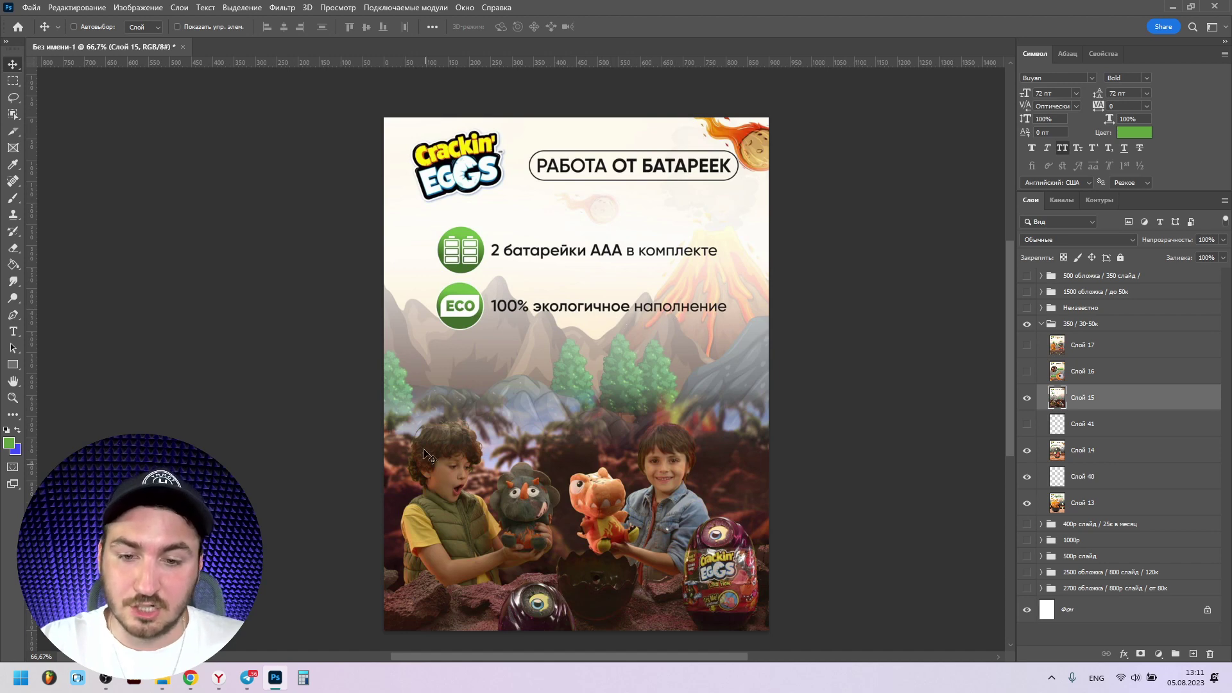
scroll(613, 553, up, 2)
scroll(612, 553, down, 3)
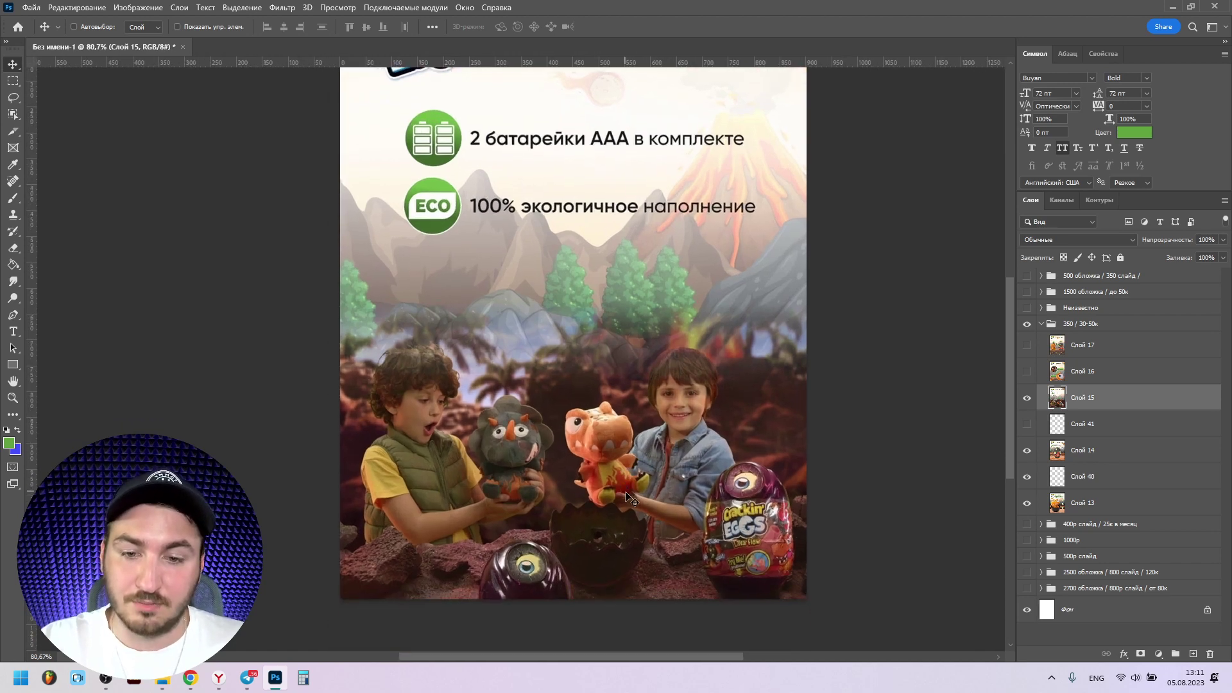
click(1158, 653)
click(1103, 465)
drag(1121, 131, 1164, 132)
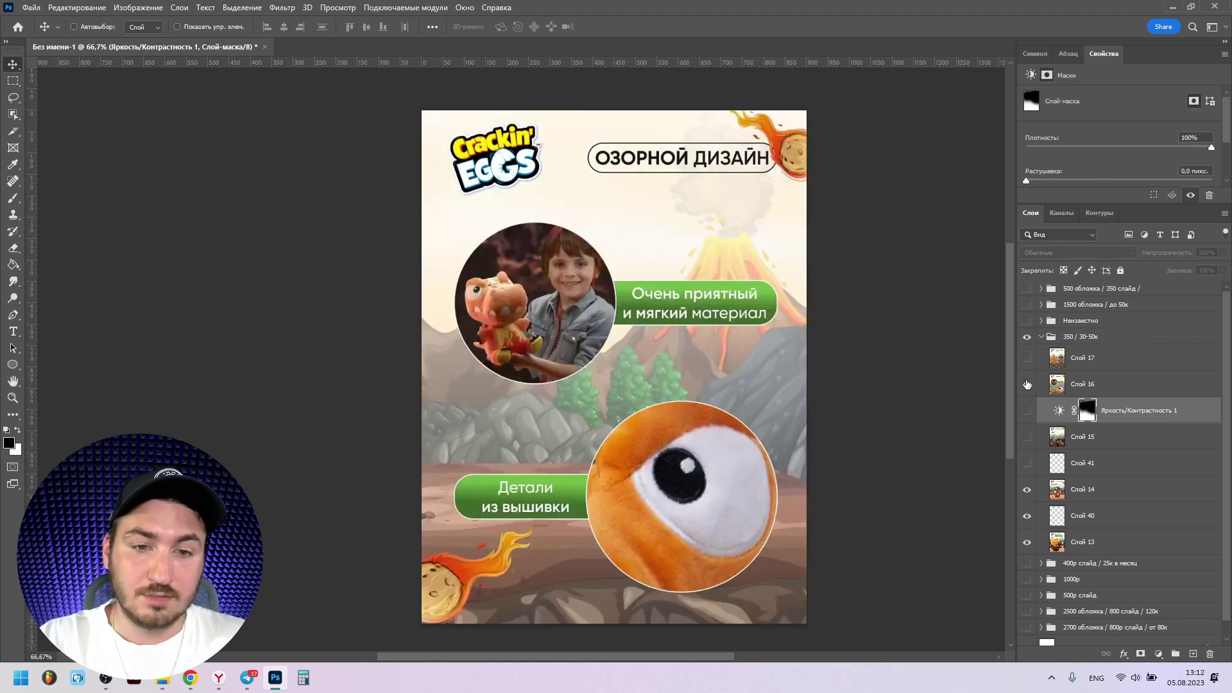
Step: Hide the Brightness/Contrast adjustment and toggle slide layer visibility to compare the battery slide's appearance
click(1027, 411)
click(1027, 489)
click(1027, 489)
click(1027, 490)
click(1026, 489)
click(1026, 491)
click(1026, 491)
click(1026, 492)
click(1027, 492)
click(1027, 491)
click(1027, 492)
click(1028, 492)
click(1027, 491)
click(1027, 492)
click(1028, 442)
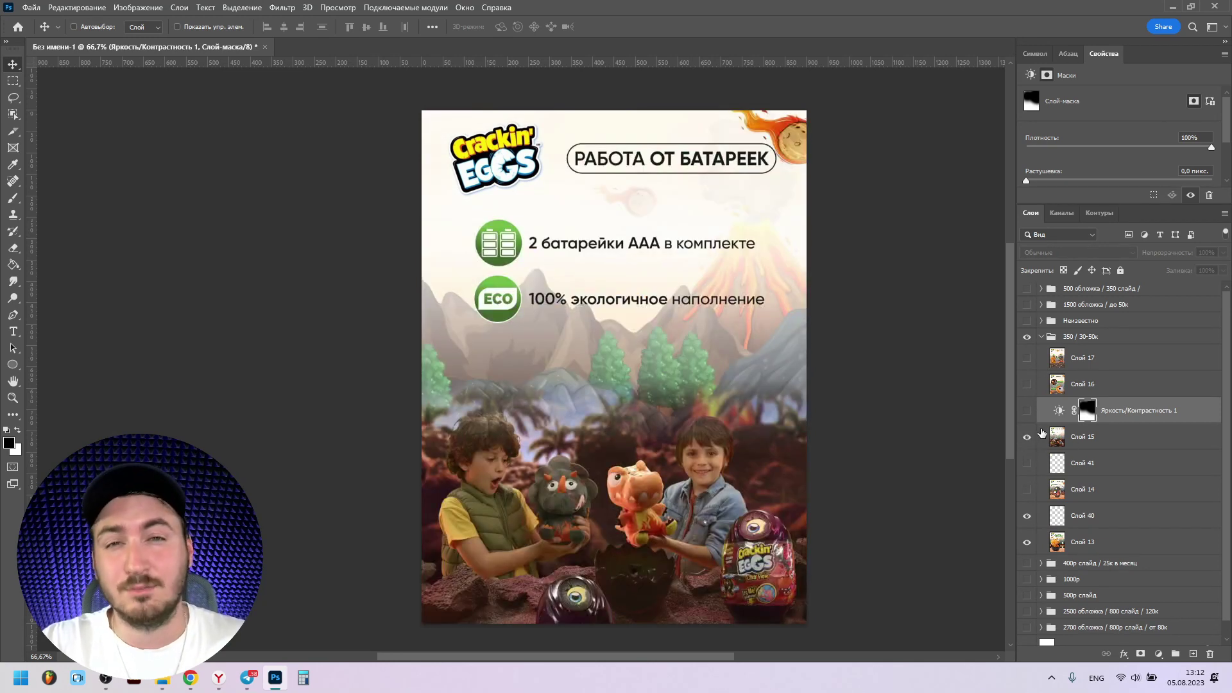
Step: Collapse and hide the 350 / 30-50к group, and show and expand the Неизвестно group
click(1026, 435)
click(1040, 337)
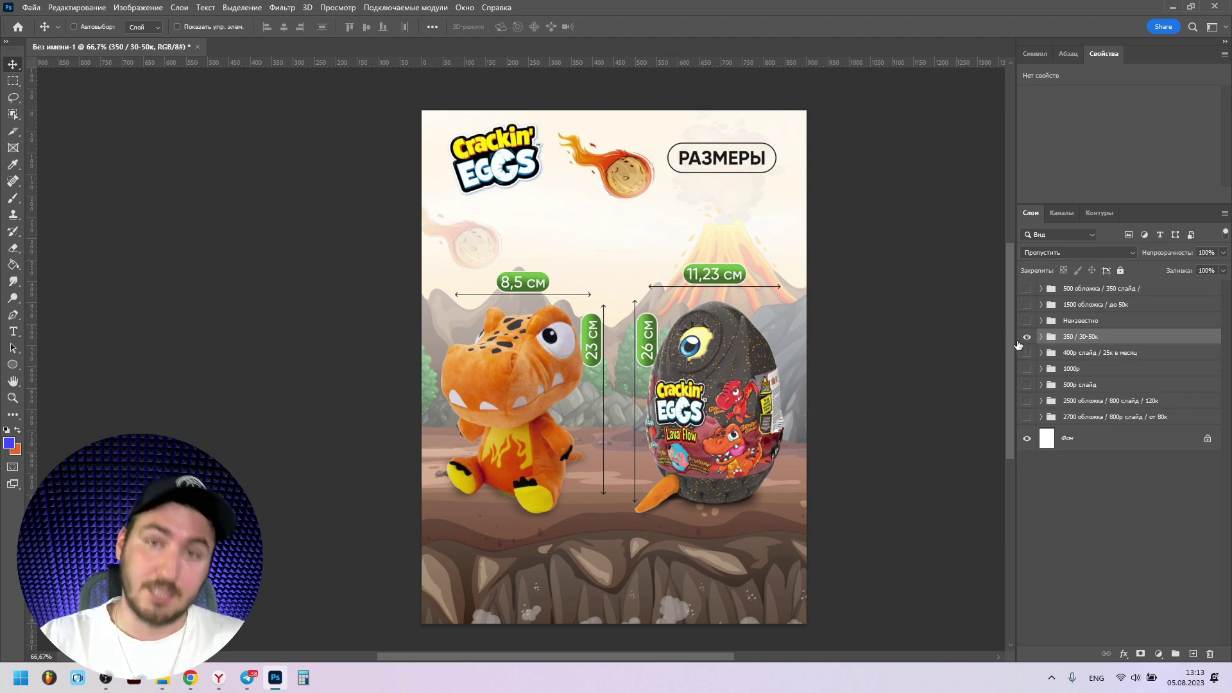
click(1026, 336)
click(1027, 320)
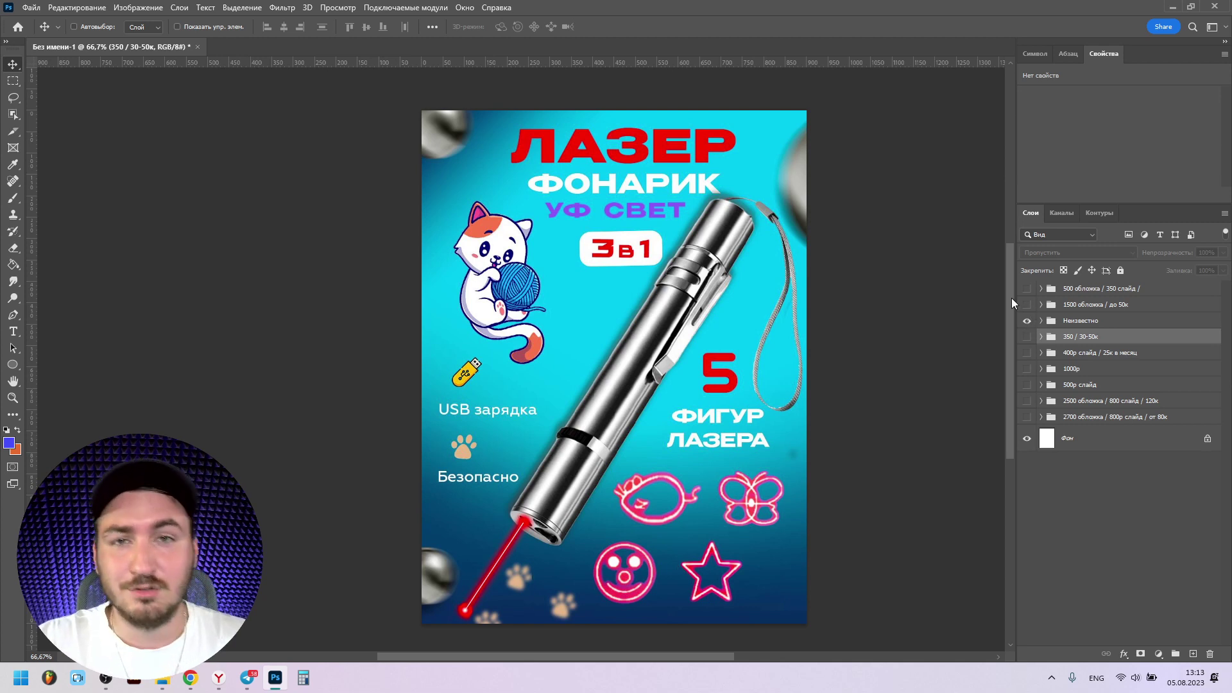
click(1042, 321)
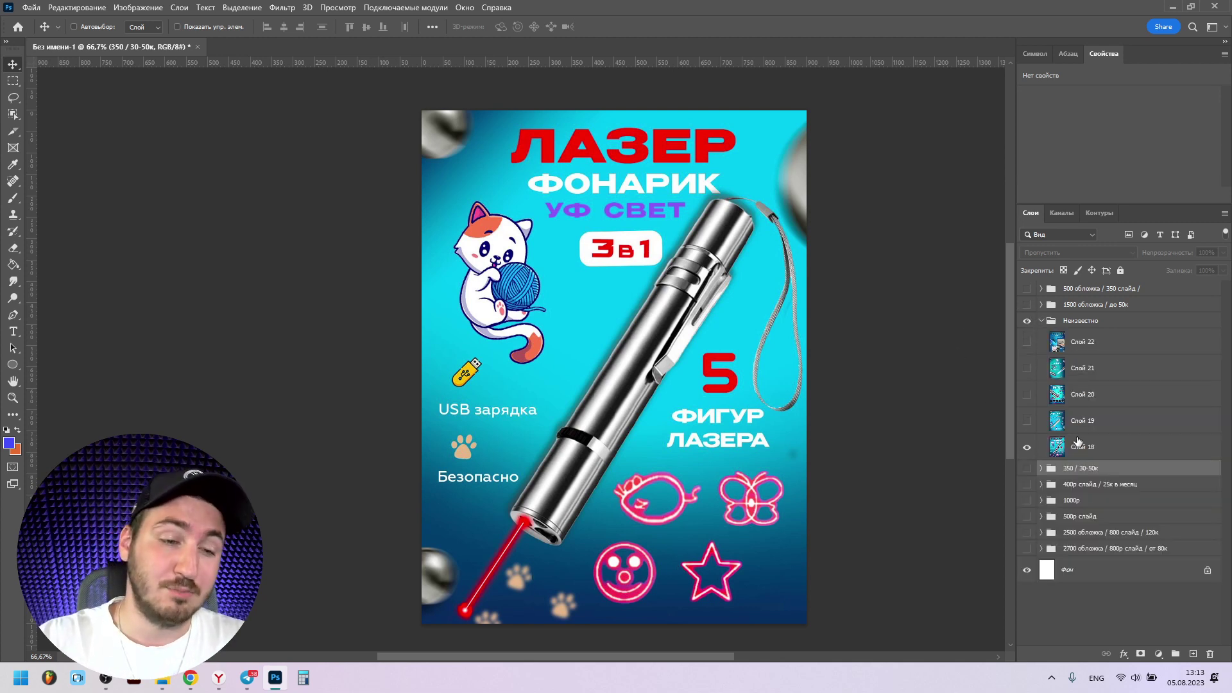
Step: Add an empty layer above Слой 22 and set up the Brush with white colour and size 17
click(1099, 346)
click(1192, 654)
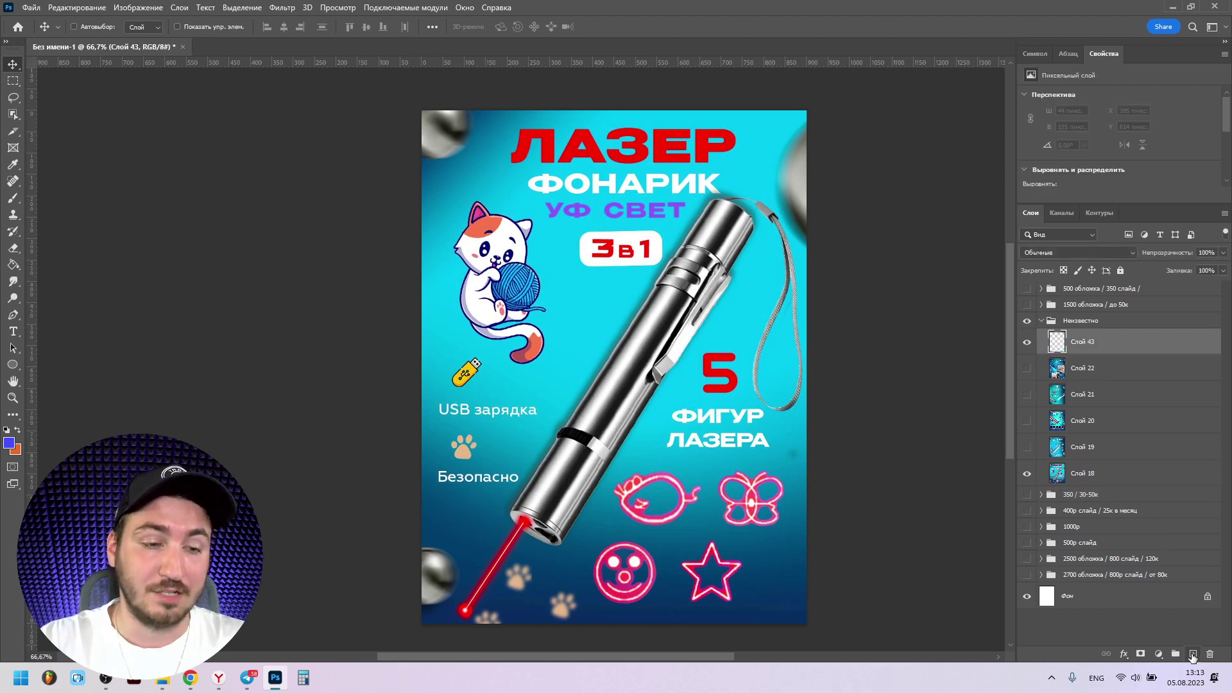
click(13, 198)
alt+right_click(632, 319)
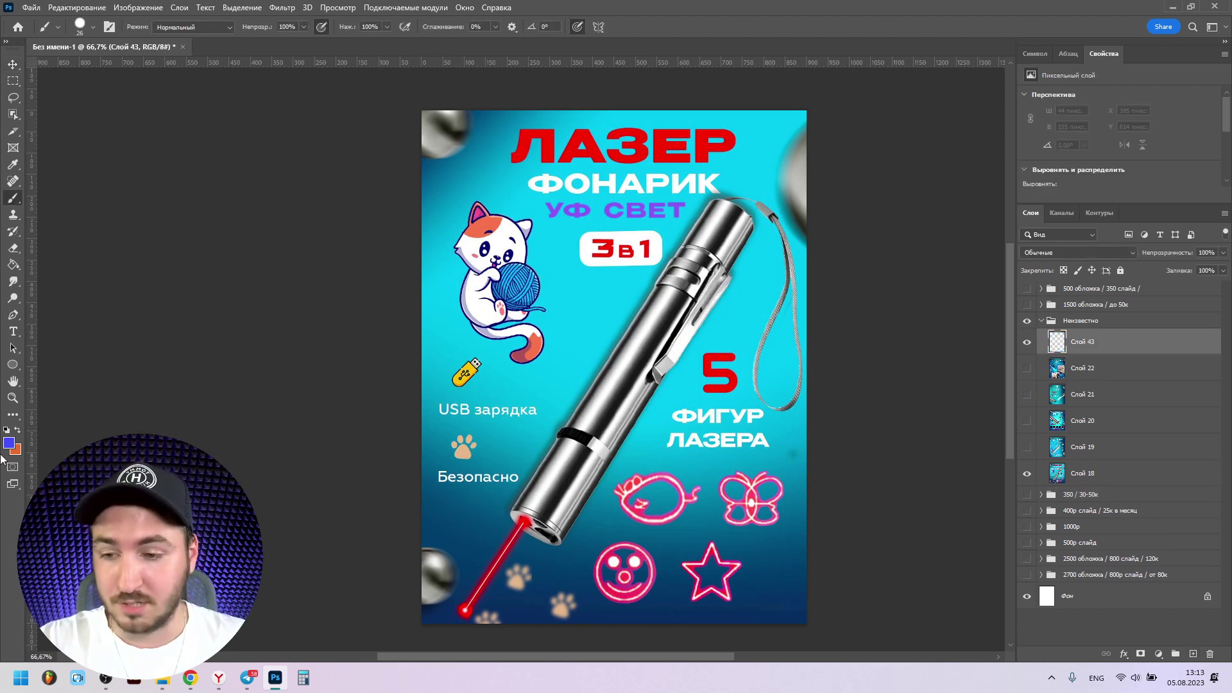
click(8, 443)
drag(834, 333, 680, 245)
click(1051, 287)
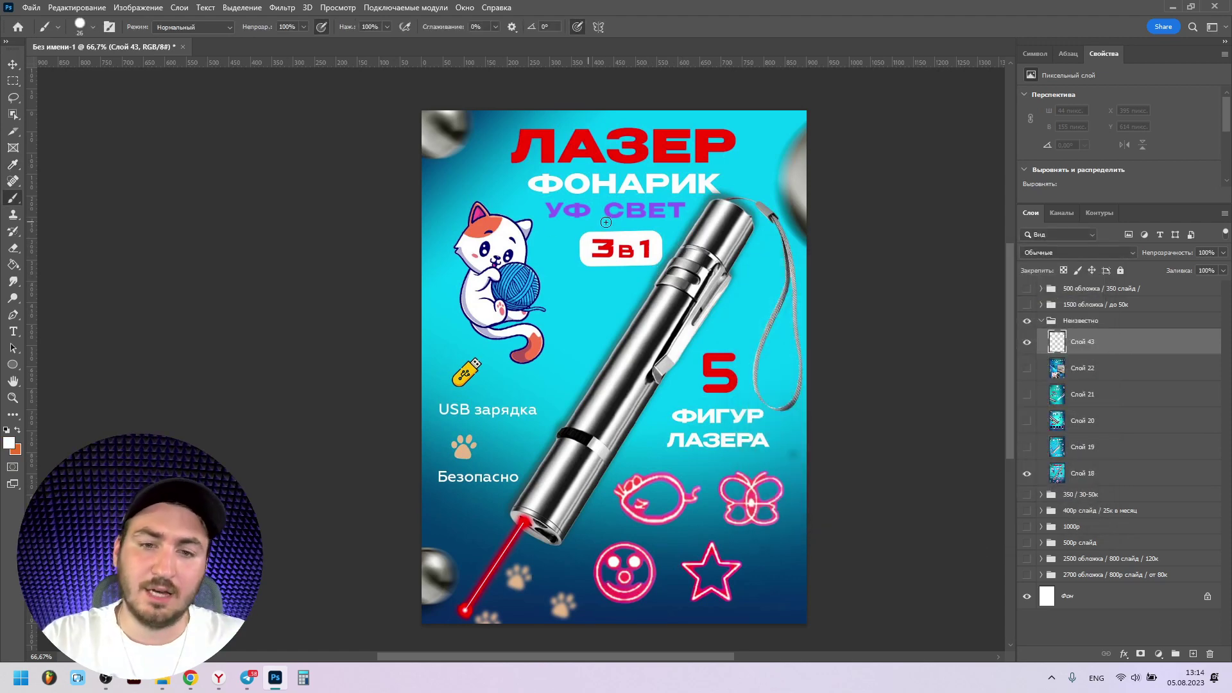
alt+right_click(671, 316)
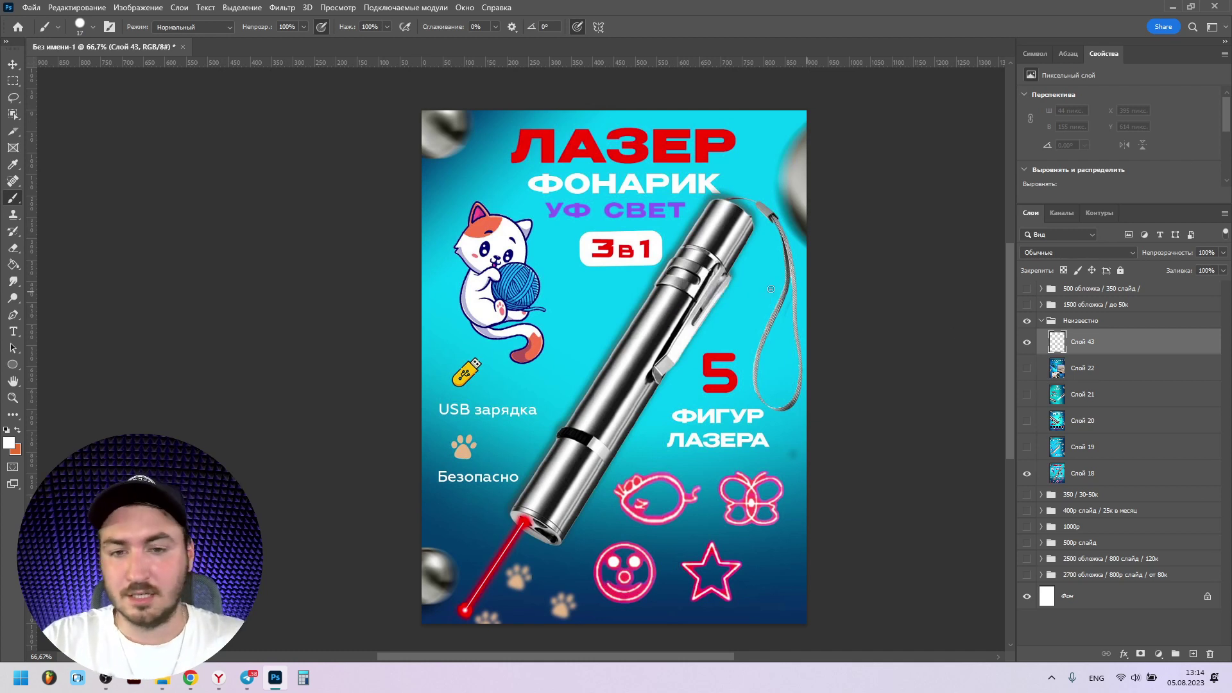
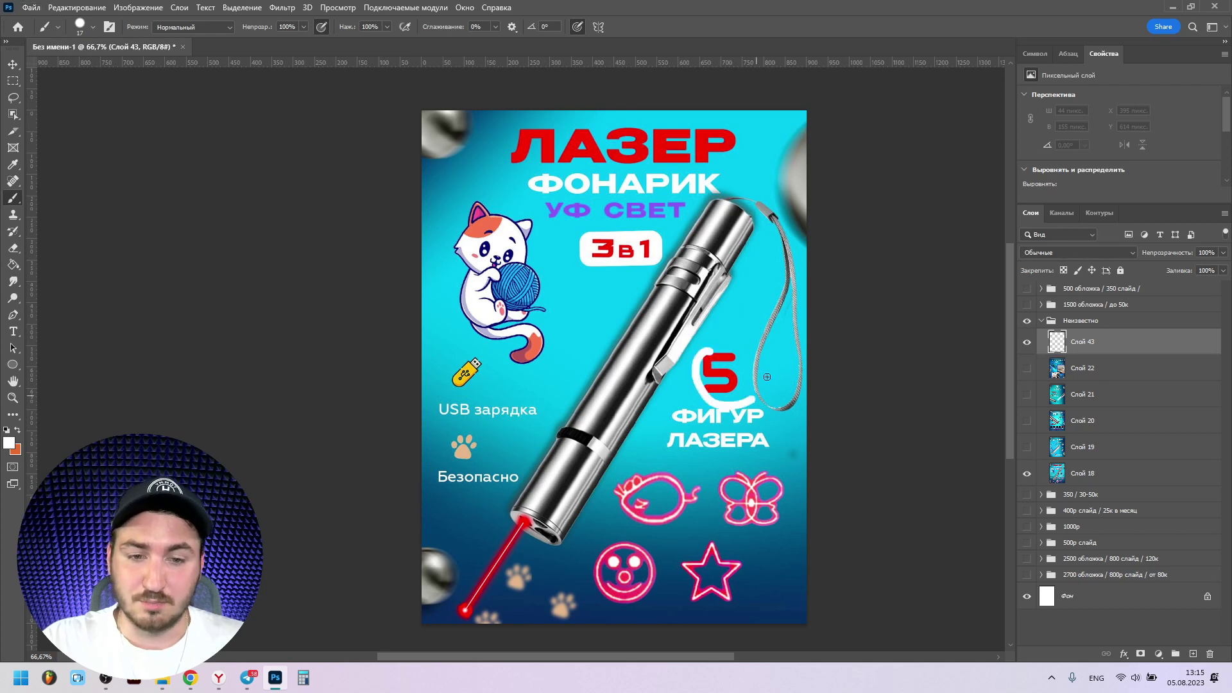
Step: Circle the ЛАЗЕР title and mark the УФ СВЕТ line and the area below 3в1 with white strokes, then undo them and the empty layer
mouse_move(608, 120)
mouse_down()
mouse_move(692, 159)
mouse_move(510, 141)
mouse_up()
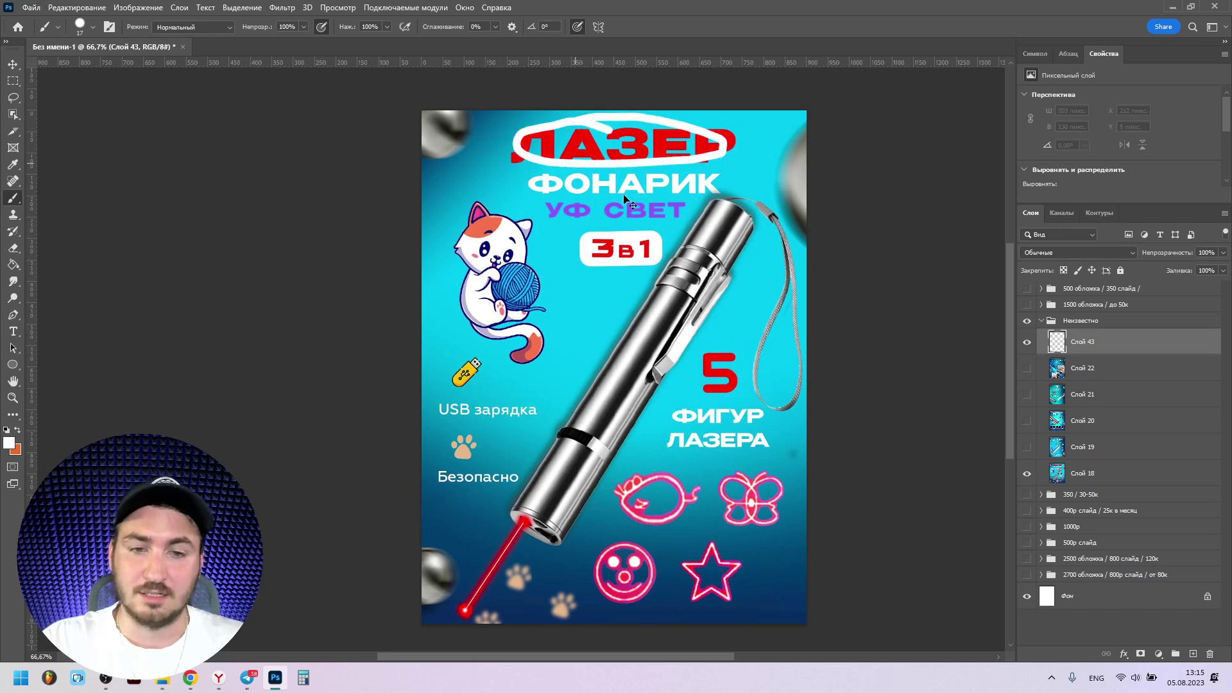
key(ctrl+z)
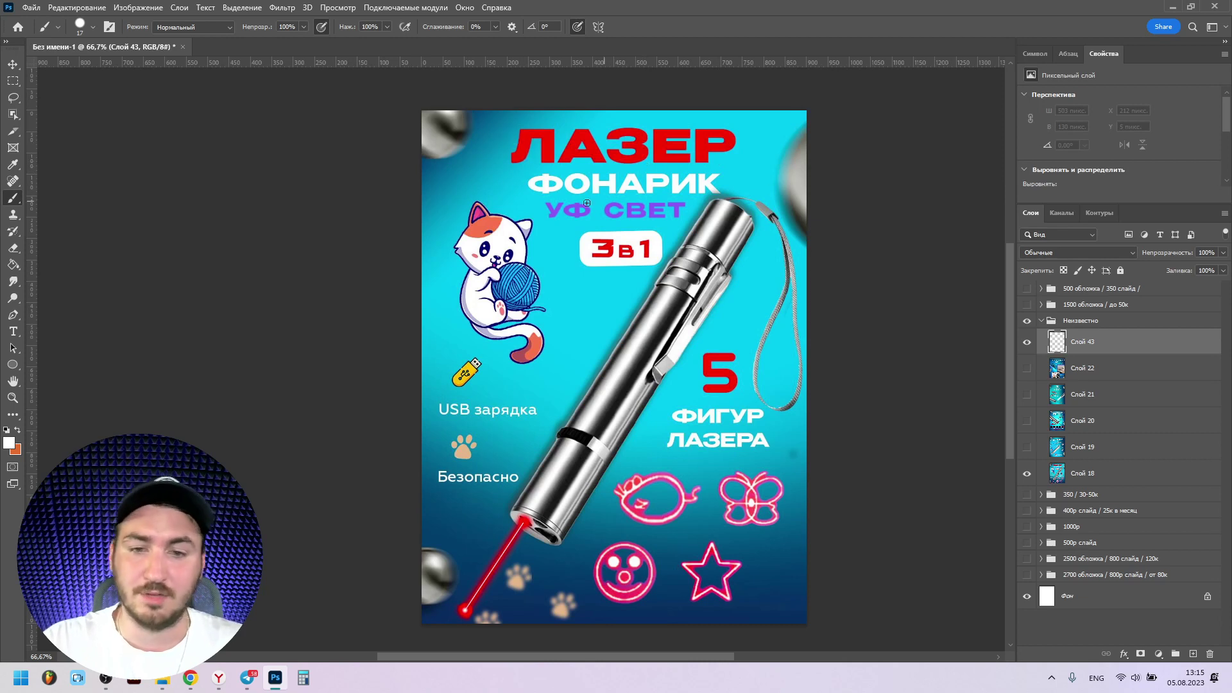
mouse_move(544, 199)
mouse_down()
mouse_move(688, 221)
mouse_move(603, 201)
mouse_move(539, 204)
mouse_move(546, 215)
mouse_up()
key(ctrl+z)
mouse_move(600, 264)
mouse_down()
mouse_move(646, 329)
mouse_move(585, 293)
mouse_move(611, 266)
mouse_move(570, 295)
mouse_move(614, 303)
mouse_up()
mouse_move(623, 283)
mouse_down()
mouse_move(631, 307)
mouse_move(619, 308)
mouse_up()
drag(667, 275, 640, 322)
key(ctrl+z)
key(ctrl+z)
key(ctrl+z)
key(ctrl+z)
key(ctrl+z)
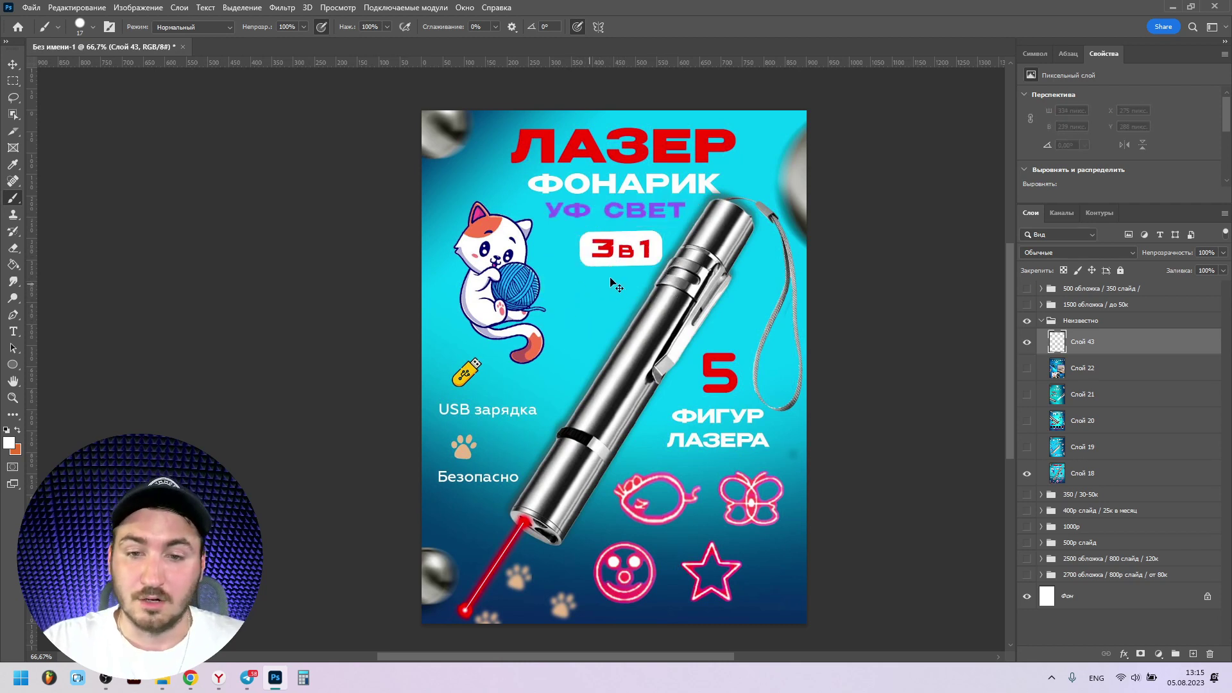
key(ctrl+z)
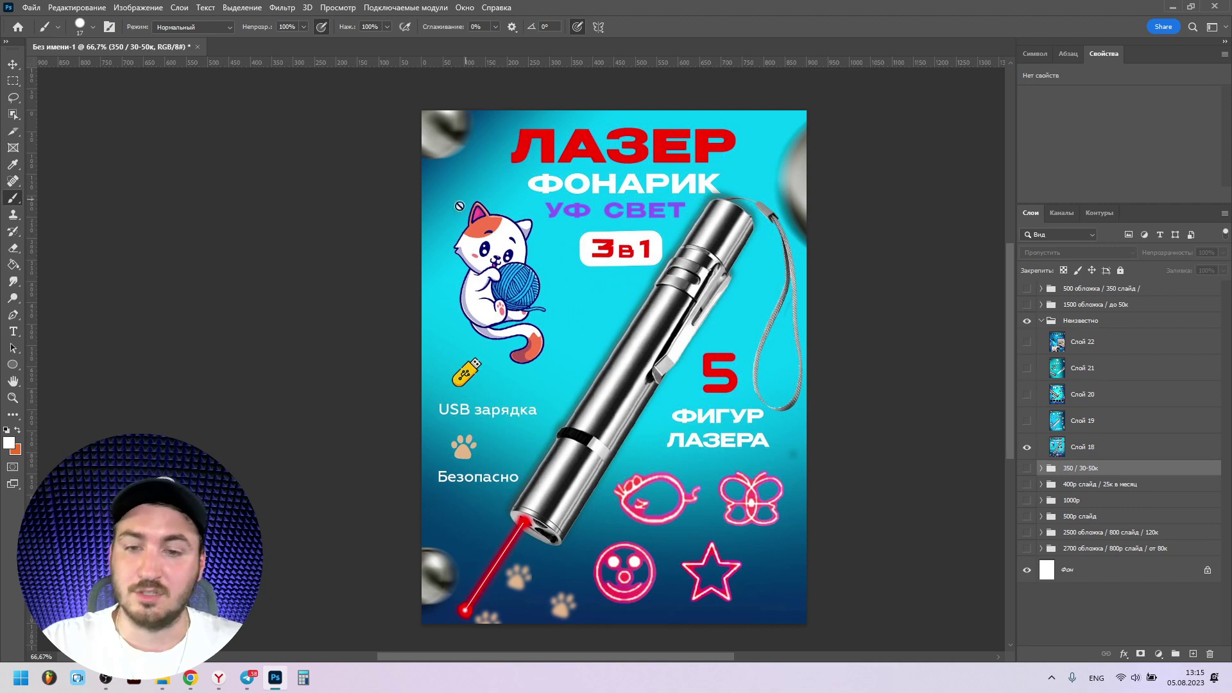
Step: Select the cat illustration on Слой 18 with Object Selection and copy it onto its own layer
click(13, 114)
click(1105, 446)
drag(454, 193, 555, 388)
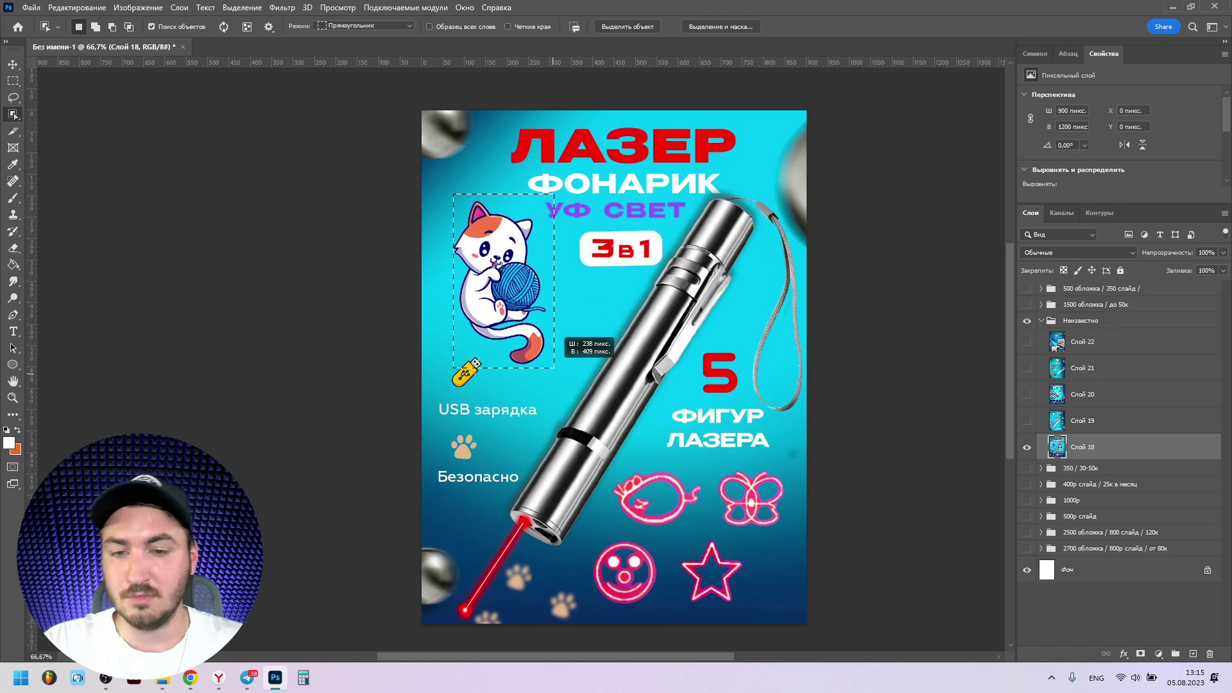
right_click(502, 263)
click(554, 353)
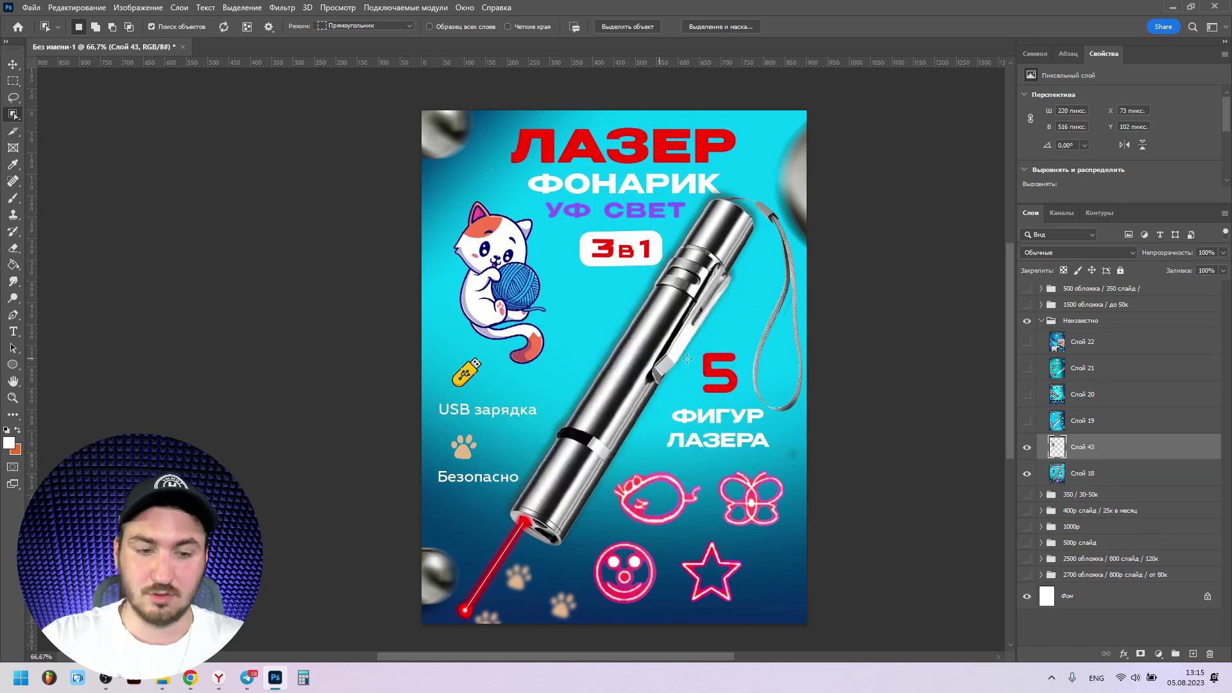
Step: Add a soft black drop shadow to the copied cat with 26% opacity and 29 px size
key(v)
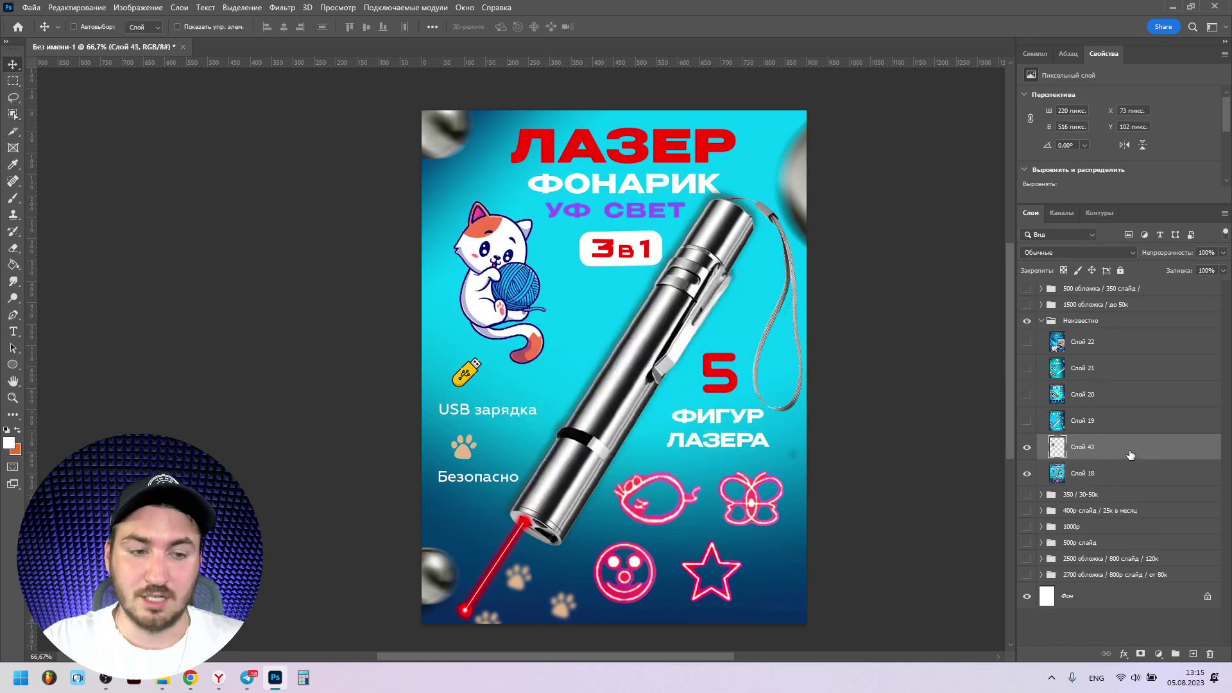
double_click(1130, 455)
click(681, 440)
drag(566, 324, 546, 357)
drag(939, 334, 928, 334)
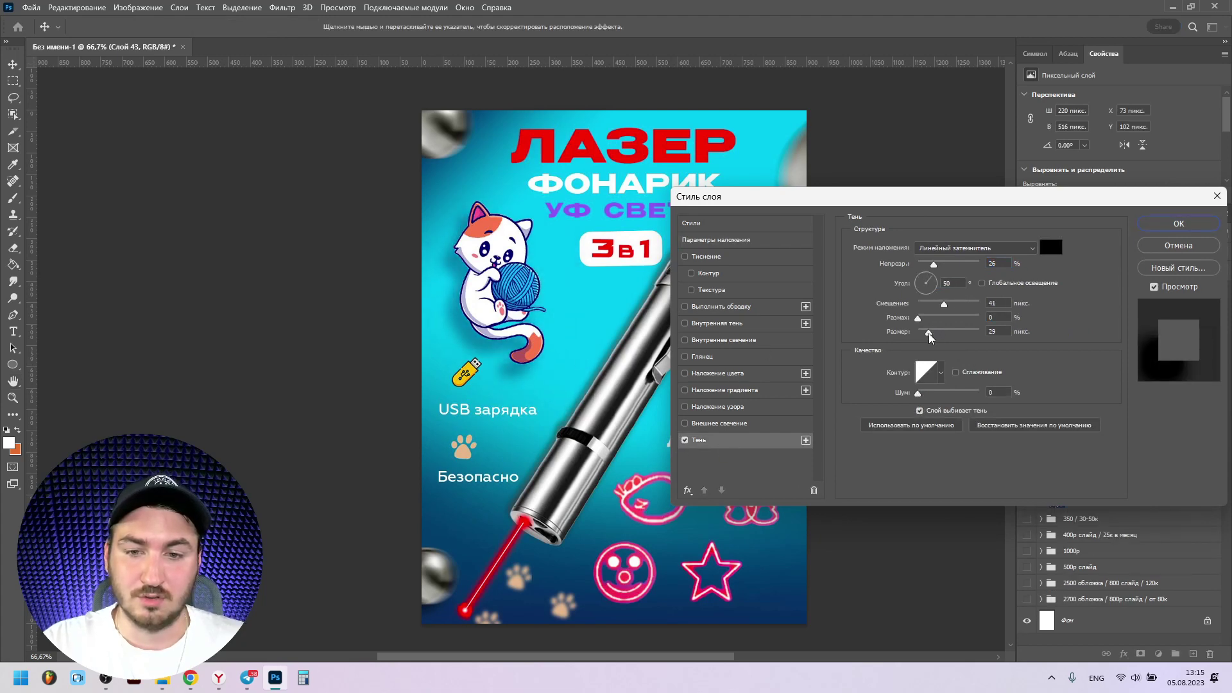
drag(562, 327, 567, 323)
click(1152, 224)
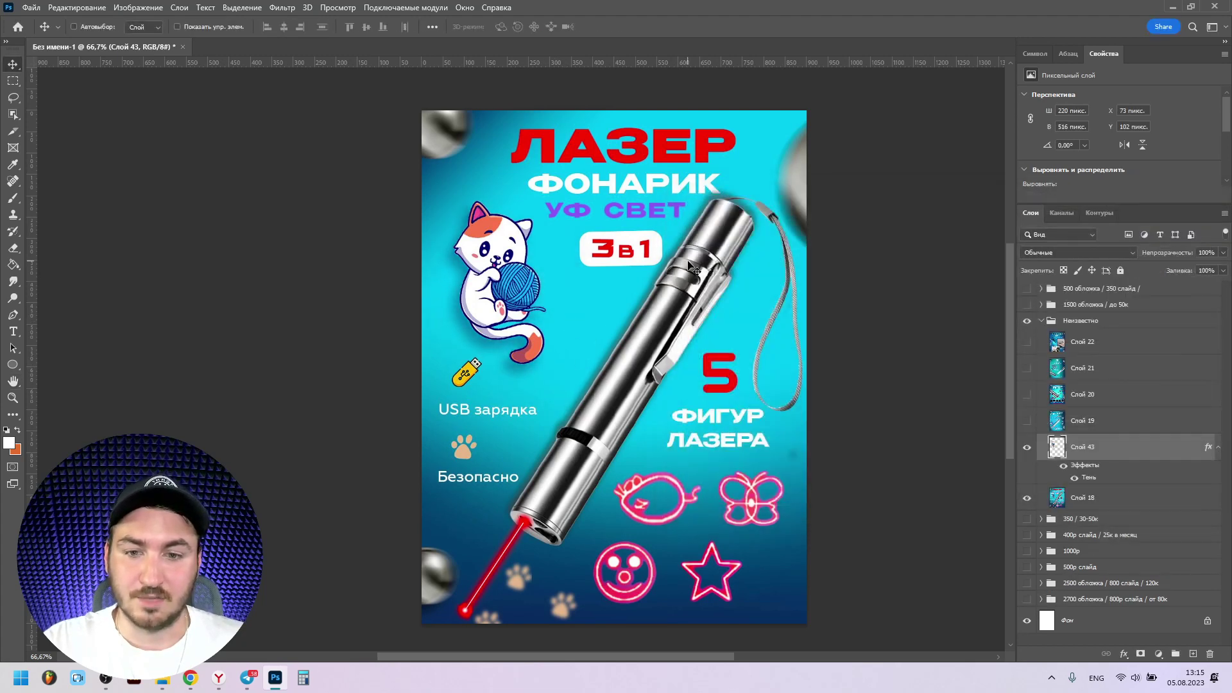
Step: Set the cat's drop shadow to 16% opacity, 31° angle, 15 px distance and 0 px size
double_click(1132, 453)
click(705, 441)
drag(594, 303, 595, 298)
drag(934, 265, 928, 267)
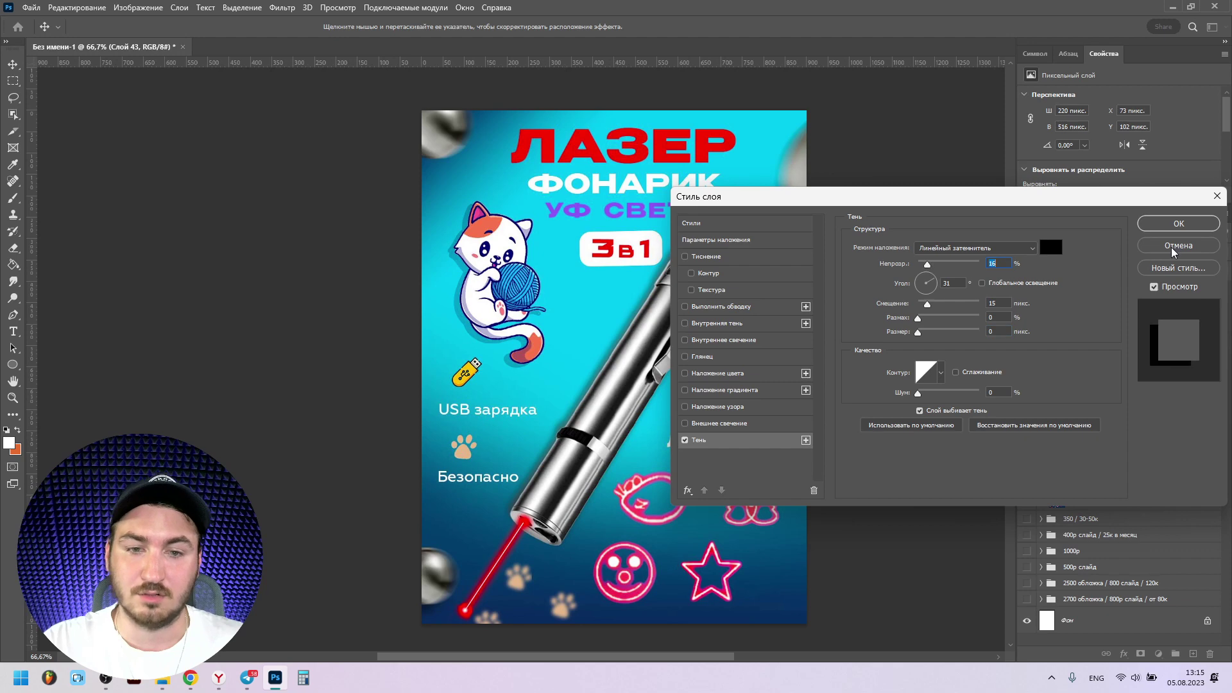
click(1174, 228)
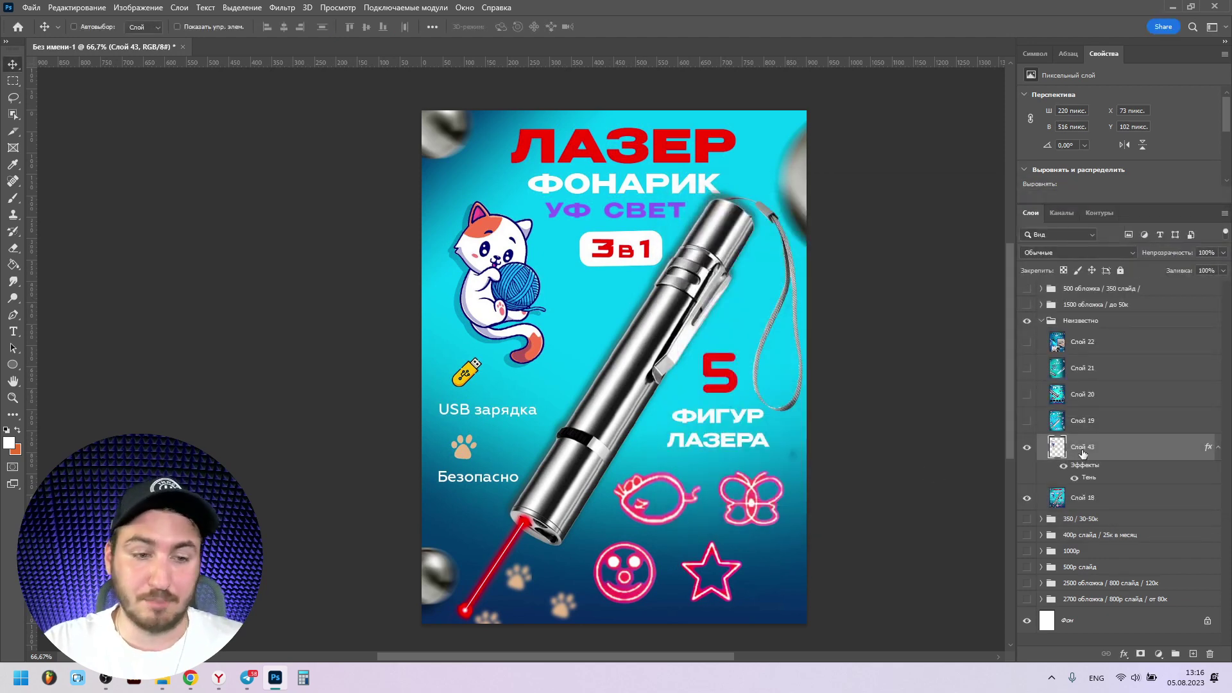
Step: Add a layer above the cat copy and paint a white dot about 31 px wide beside the star figure
click(1192, 653)
click(12, 199)
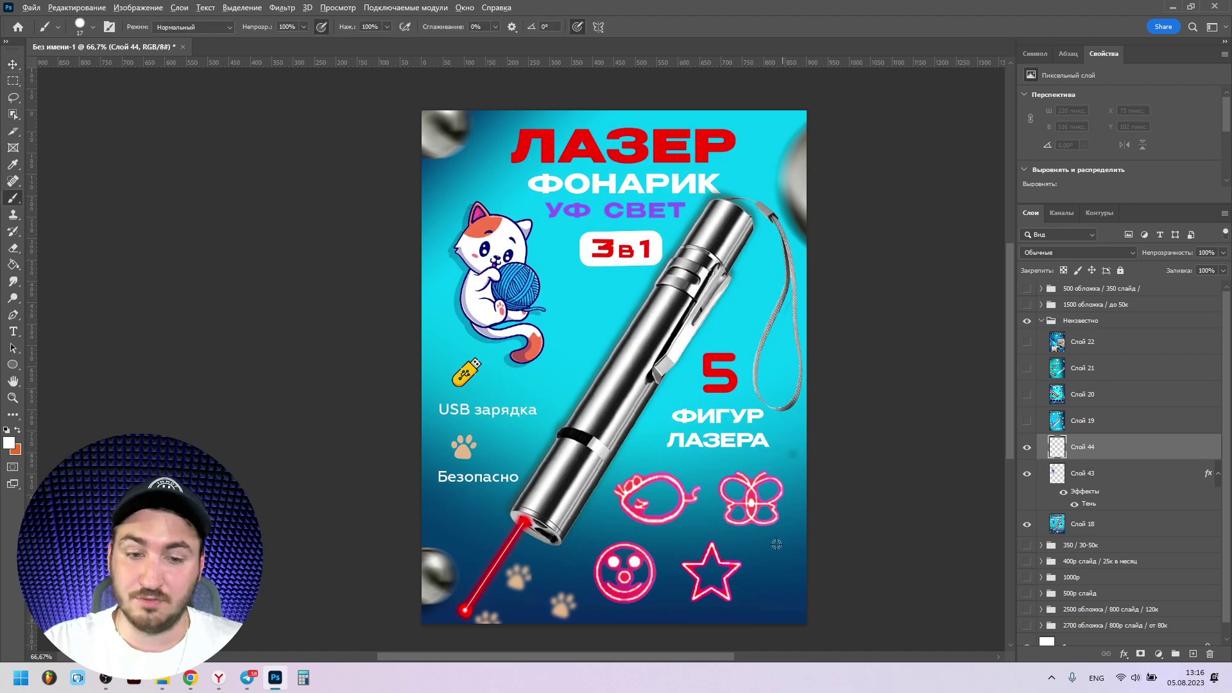
click(774, 552)
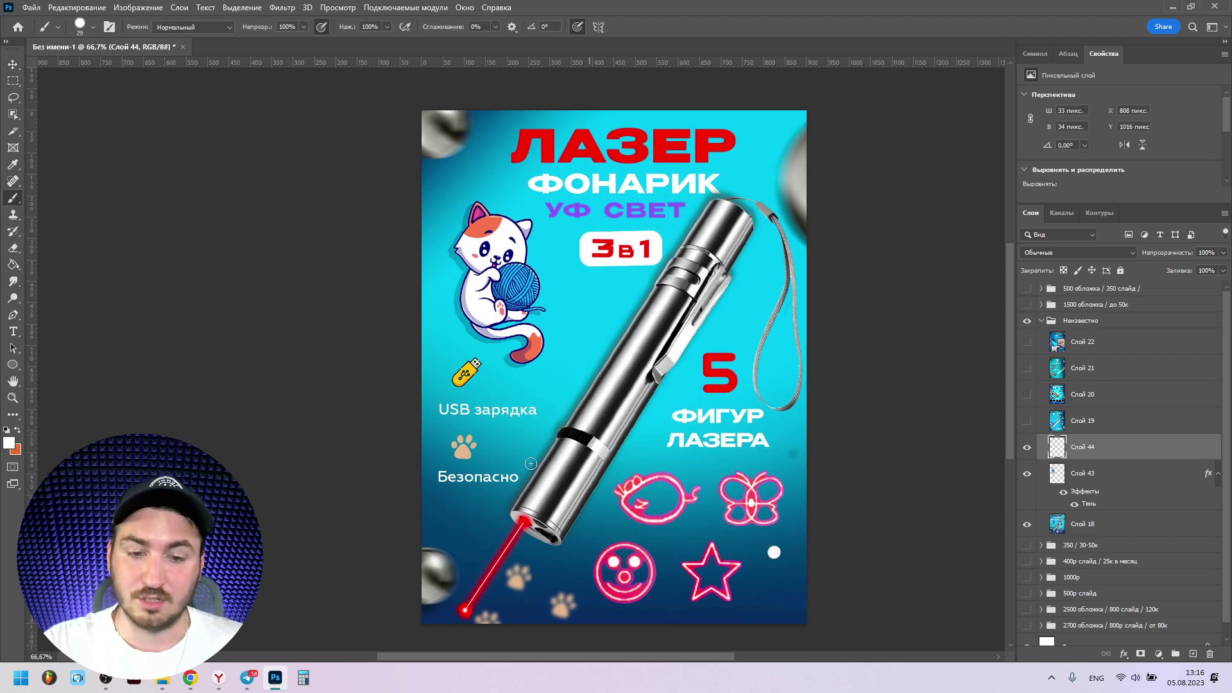
key(ctrl+z)
scroll(738, 568, up, 5)
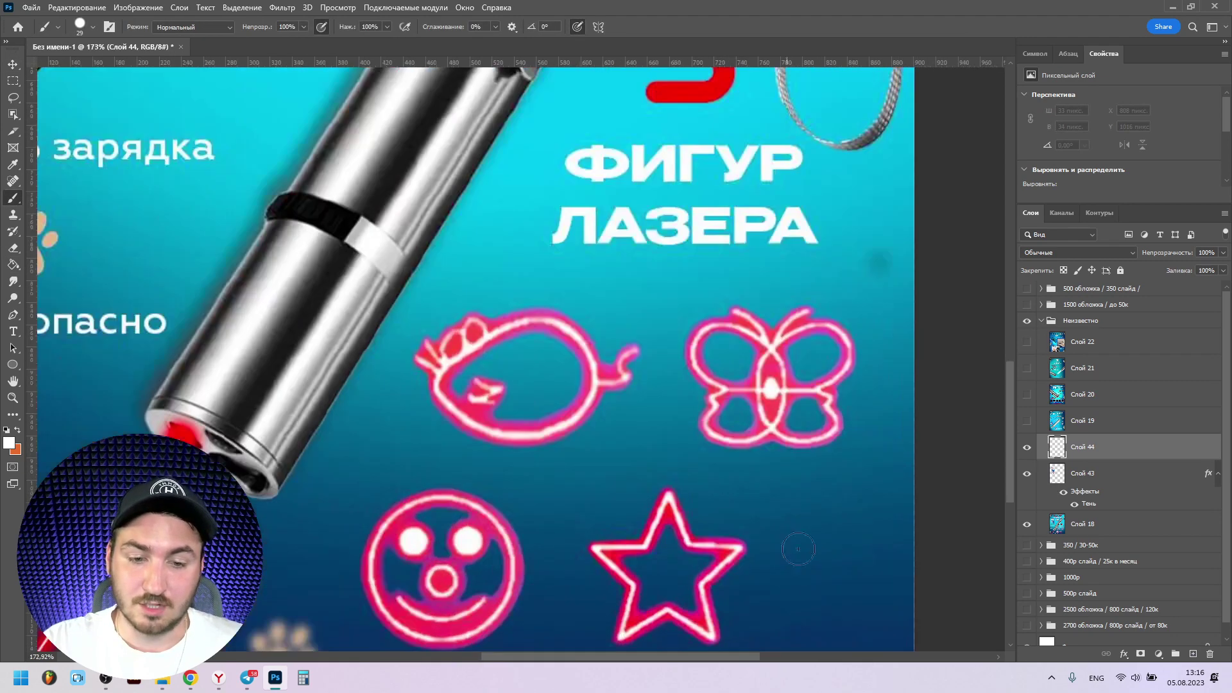
key(ctrl+shift+z)
Step: Give the dot a red ff0000 outer glow with 85% opacity and 27 px size, plus an inner shadow
click(12, 64)
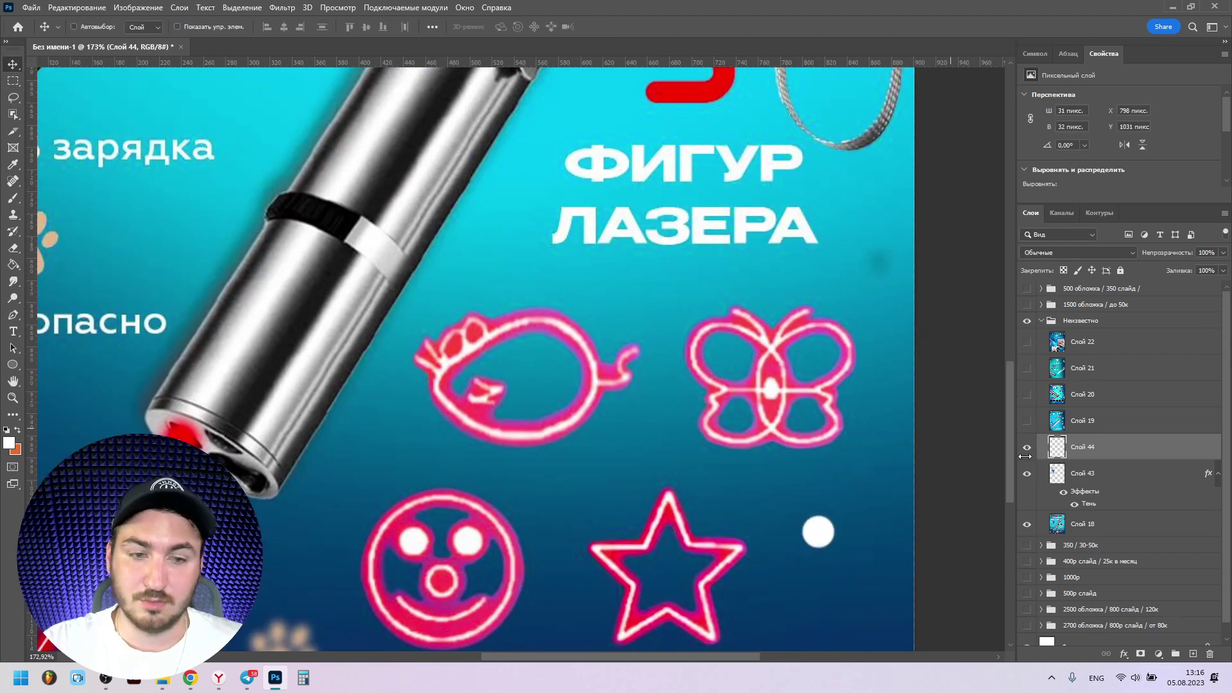
double_click(1125, 447)
click(662, 298)
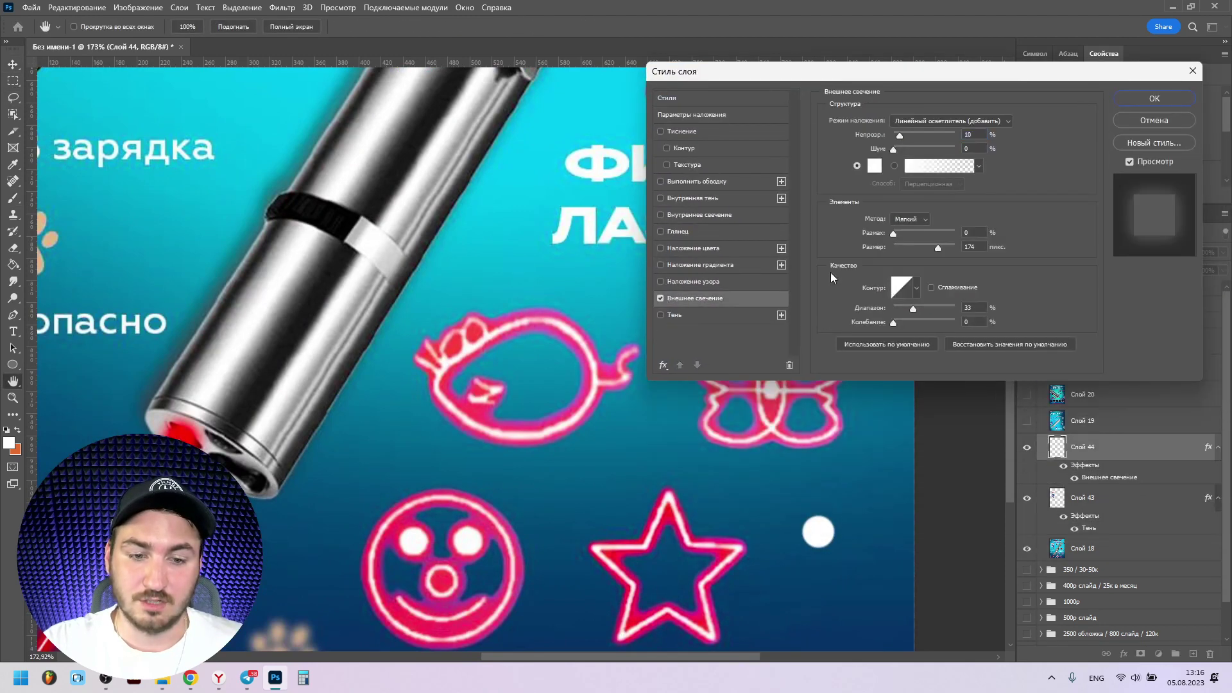
drag(940, 246, 956, 248)
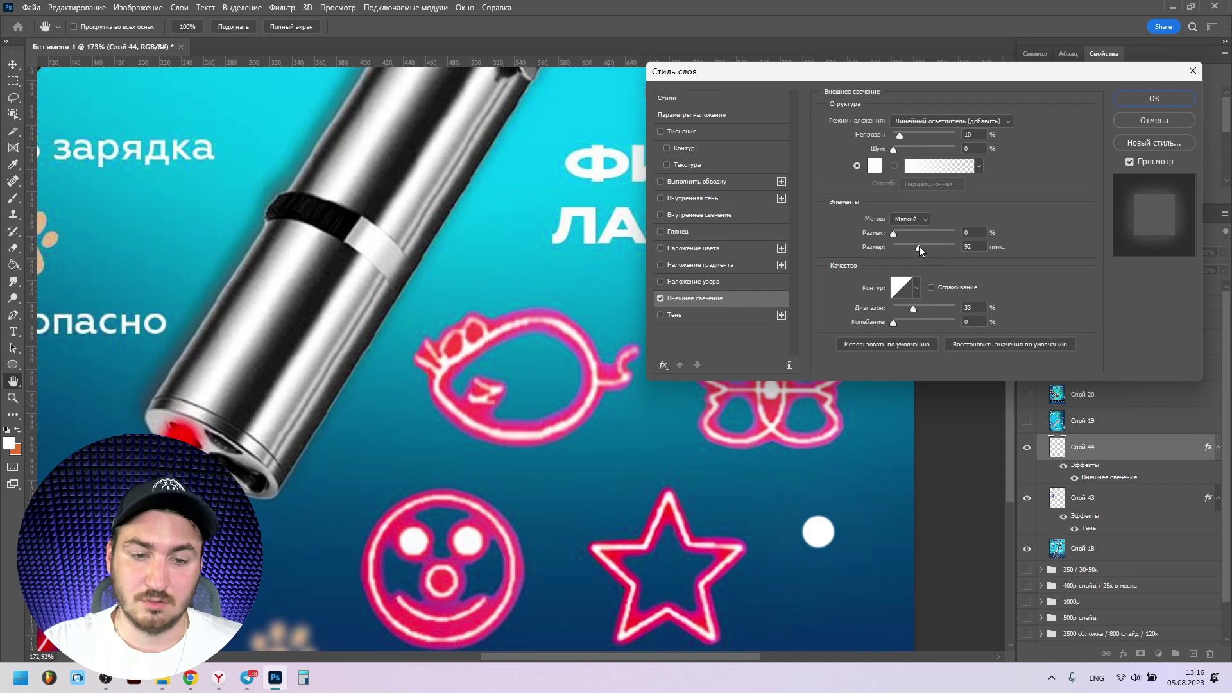
drag(899, 136, 946, 135)
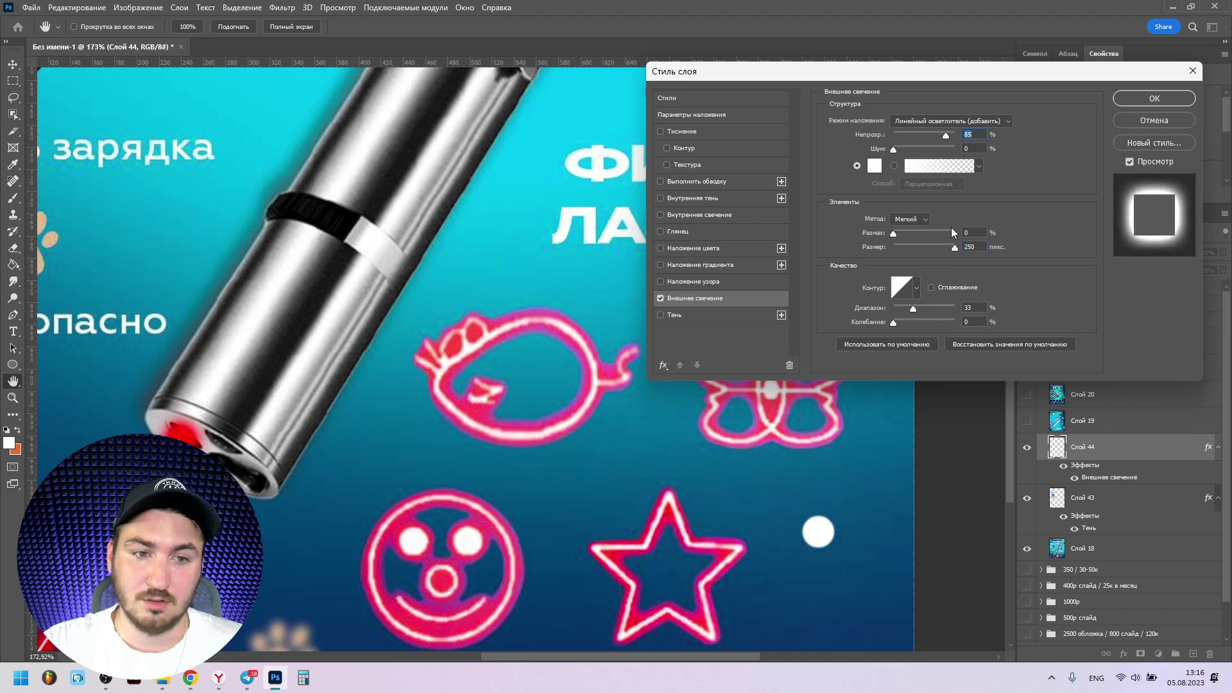
drag(943, 249, 903, 242)
click(874, 166)
click(895, 294)
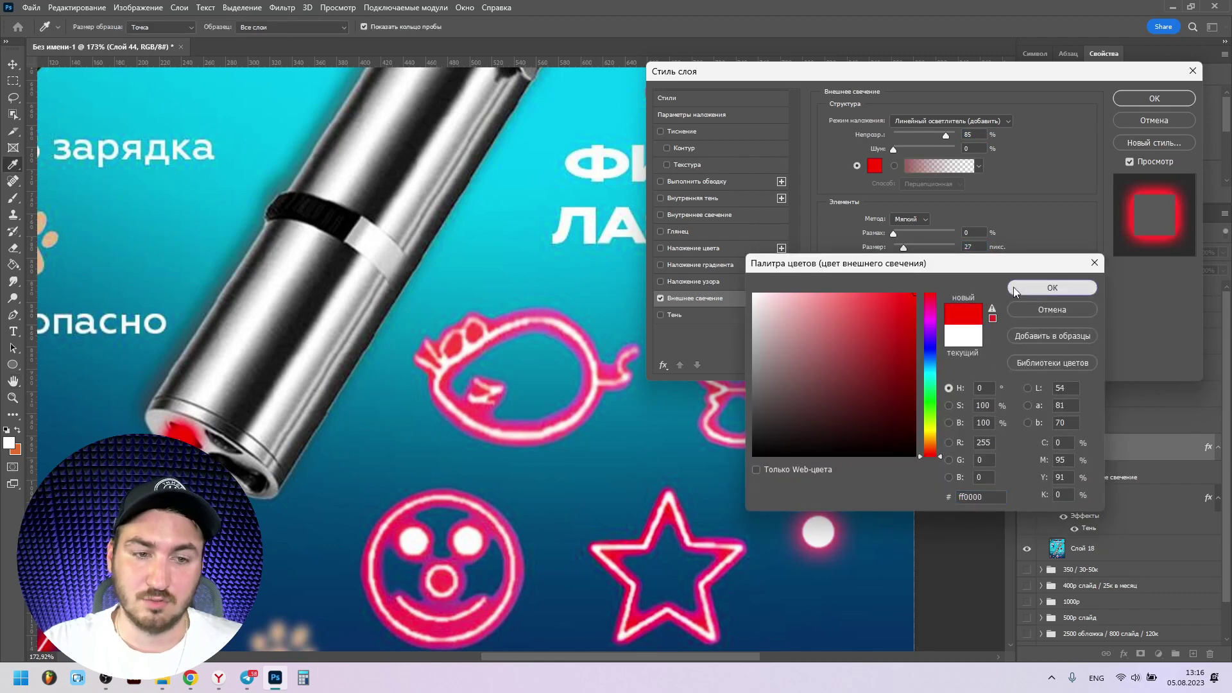
click(1047, 288)
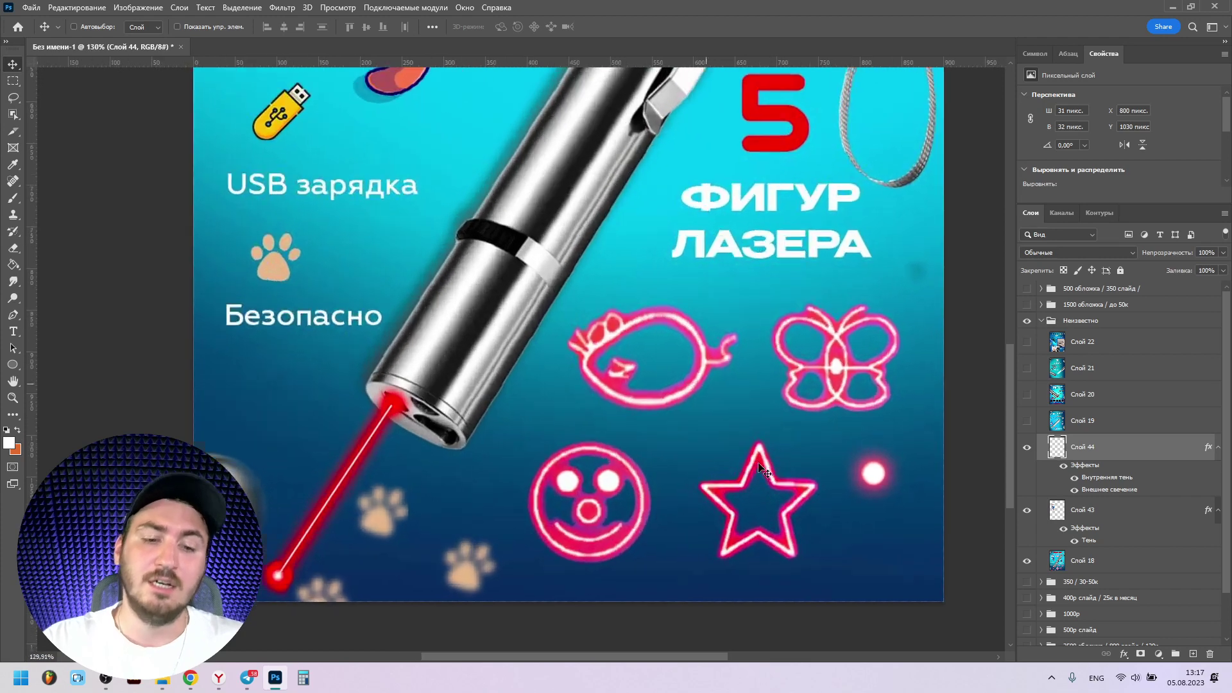
Step: Copy the dot's layer style, add a new layer above it and draw a white star outline with the brush
scroll(766, 457, down, 2)
right_click(1208, 453)
click(1059, 409)
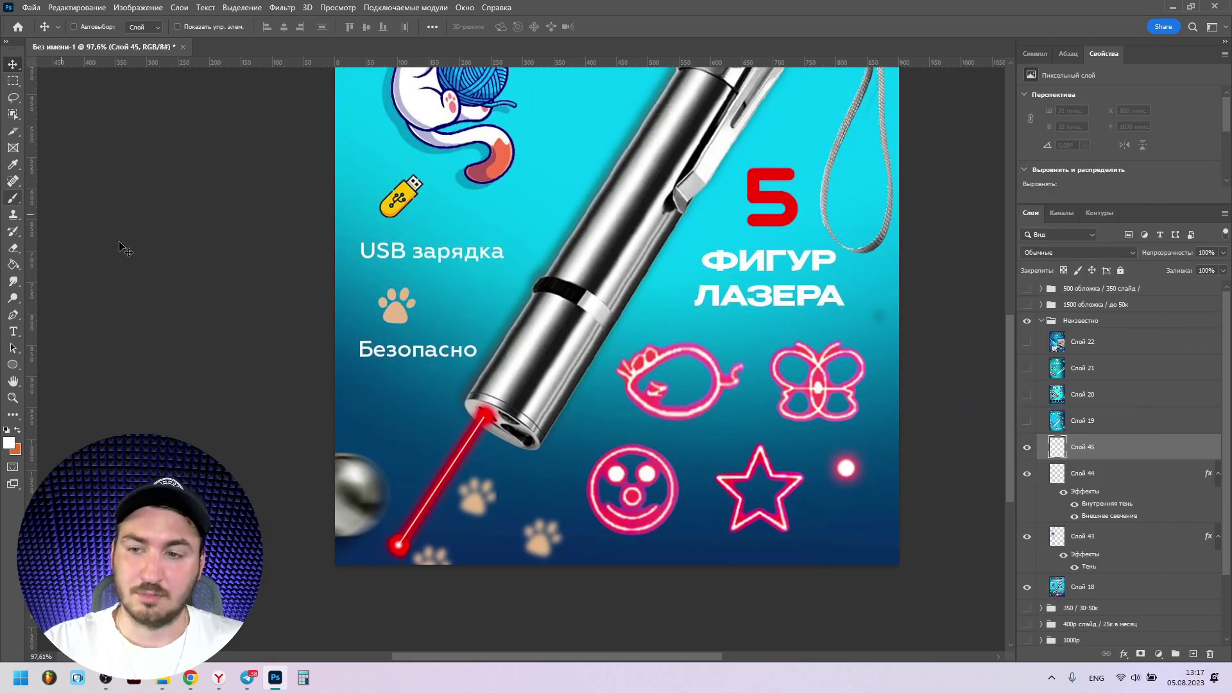
scroll(722, 460, up, 5)
key(b)
drag(831, 473, 545, 321)
scroll(494, 335, up, 5)
drag(462, 379, 365, 383)
click(360, 381)
shift+click(532, 382)
mouse_move(664, 378)
mouse_down()
mouse_move(651, 310)
mouse_move(695, 359)
mouse_move(664, 378)
mouse_move(623, 290)
mouse_move(692, 299)
mouse_move(722, 439)
mouse_up()
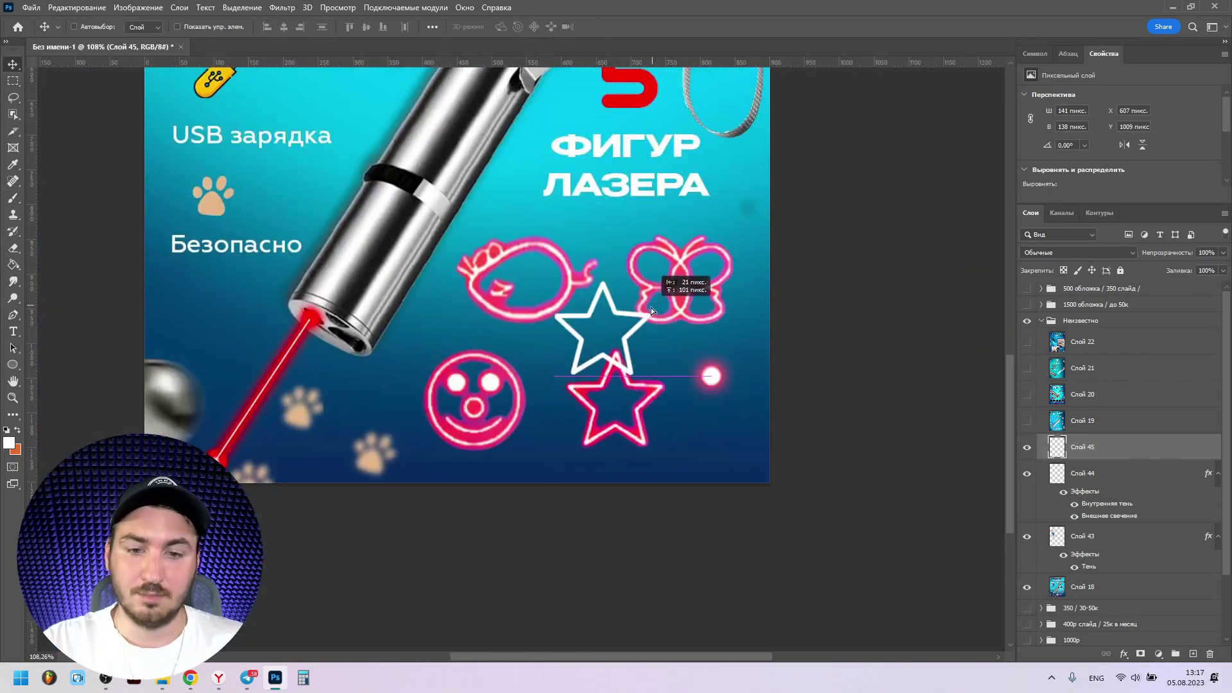
Step: Paste the copied inner shadow and outer glow style onto the drawn star's layer
scroll(663, 378, down, 2)
right_click(1184, 448)
click(1007, 418)
scroll(722, 439, up, 2)
scroll(717, 434, down, 2)
Step: Scale the drawn star to about 95 × 94 px and place it at the lower-right arm of the slide's original star
key(ctrl+t)
drag(771, 389, 814, 444)
key(Return)
scroll(775, 417, up, 2)
scroll(813, 445, down, 1)
drag(687, 359, 671, 449)
scroll(712, 459, down, 2)
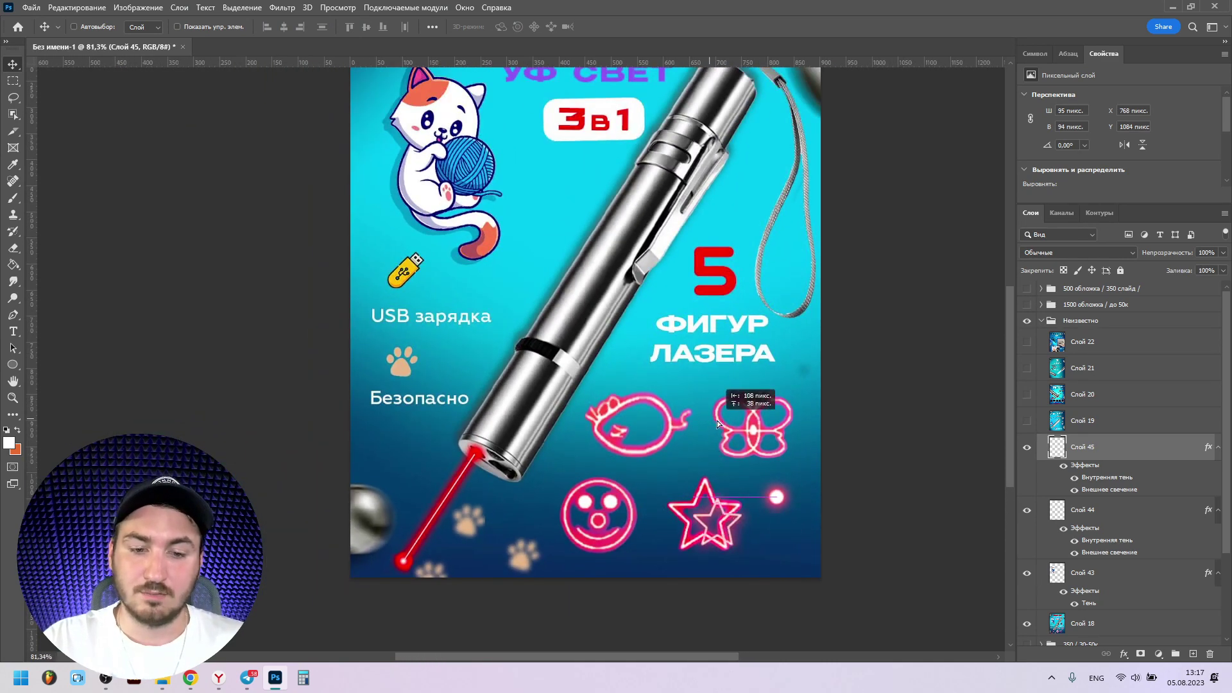
scroll(626, 449, up, 2)
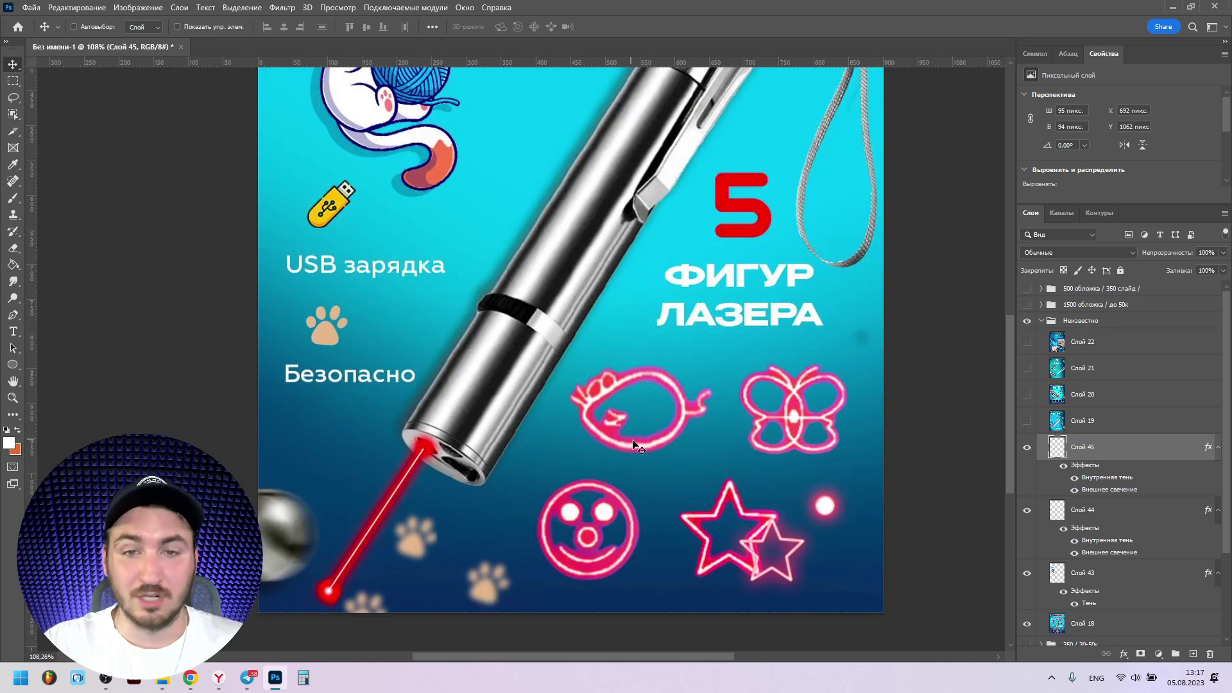
Step: Examine the outlines and glow of the slide's neon laser figures against the drawn star and dot
scroll(774, 467, up, 4)
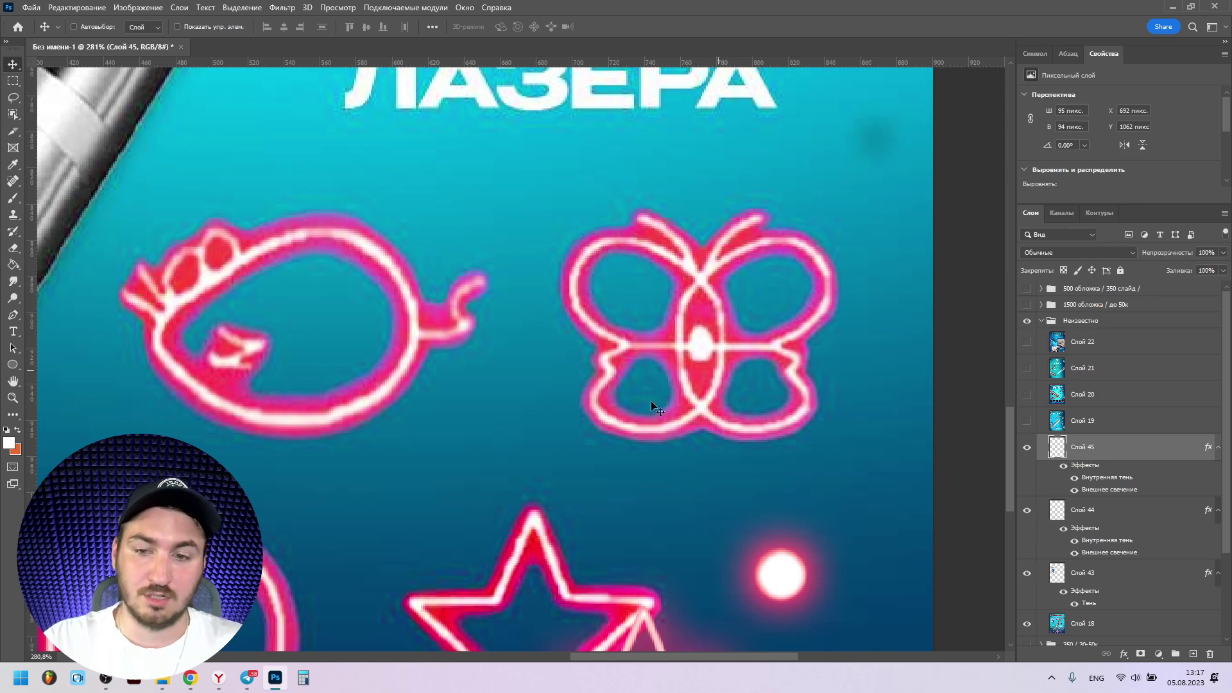
scroll(589, 341, down, 4)
scroll(628, 429, up, 2)
scroll(577, 443, down, 4)
scroll(507, 449, up, 4)
scroll(507, 449, down, 4)
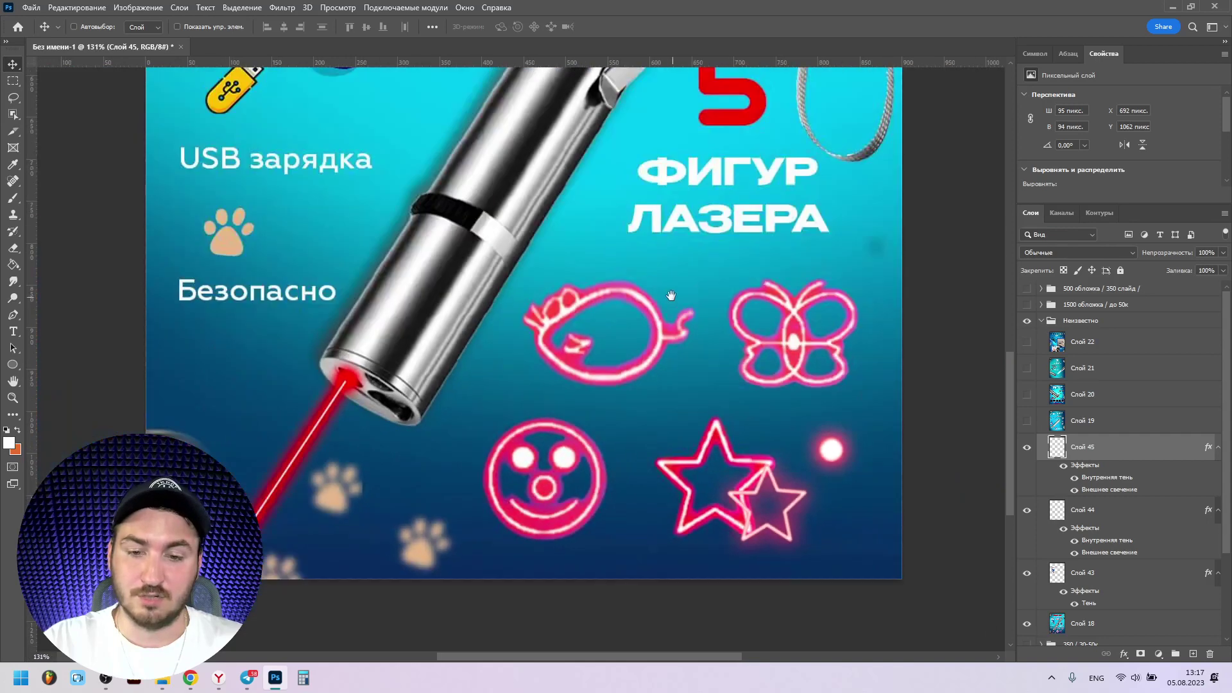
scroll(670, 369, down, 3)
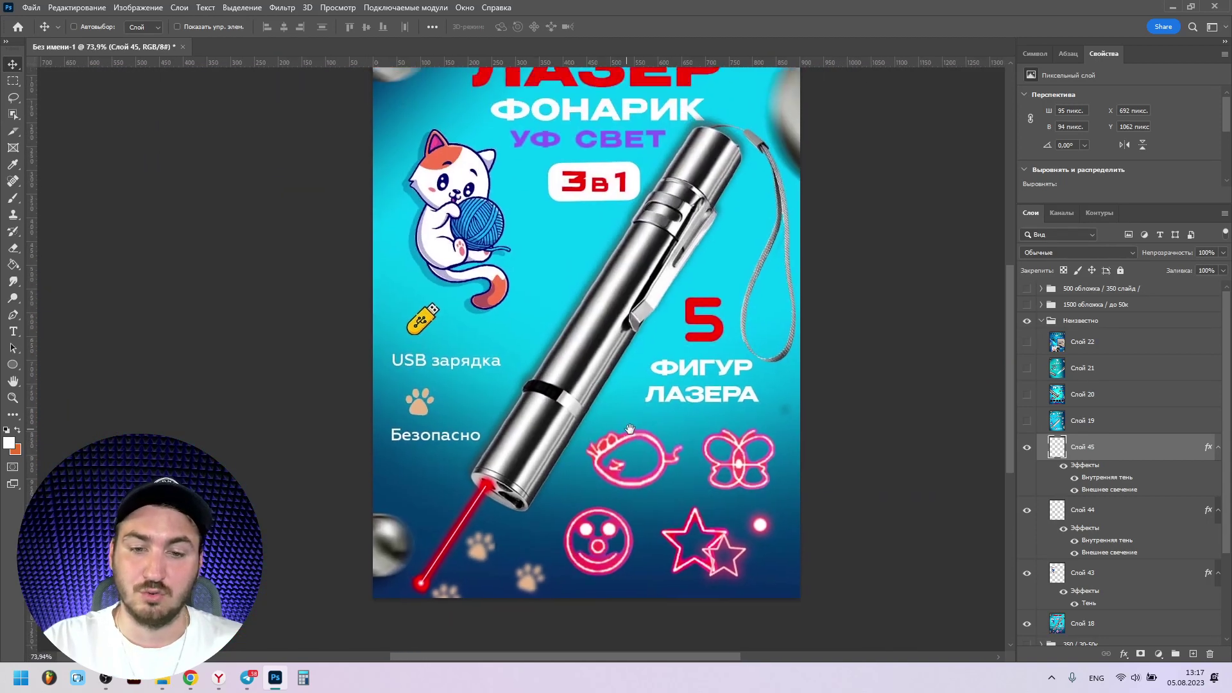
scroll(712, 504, up, 2)
Step: Enlarge the drawn star to about 141 × 138 px and place it over the slide's original star
mouse_move(725, 507)
mouse_down()
mouse_move(805, 528)
mouse_move(730, 507)
mouse_up()
scroll(603, 433, down, 2)
drag(580, 425, 581, 457)
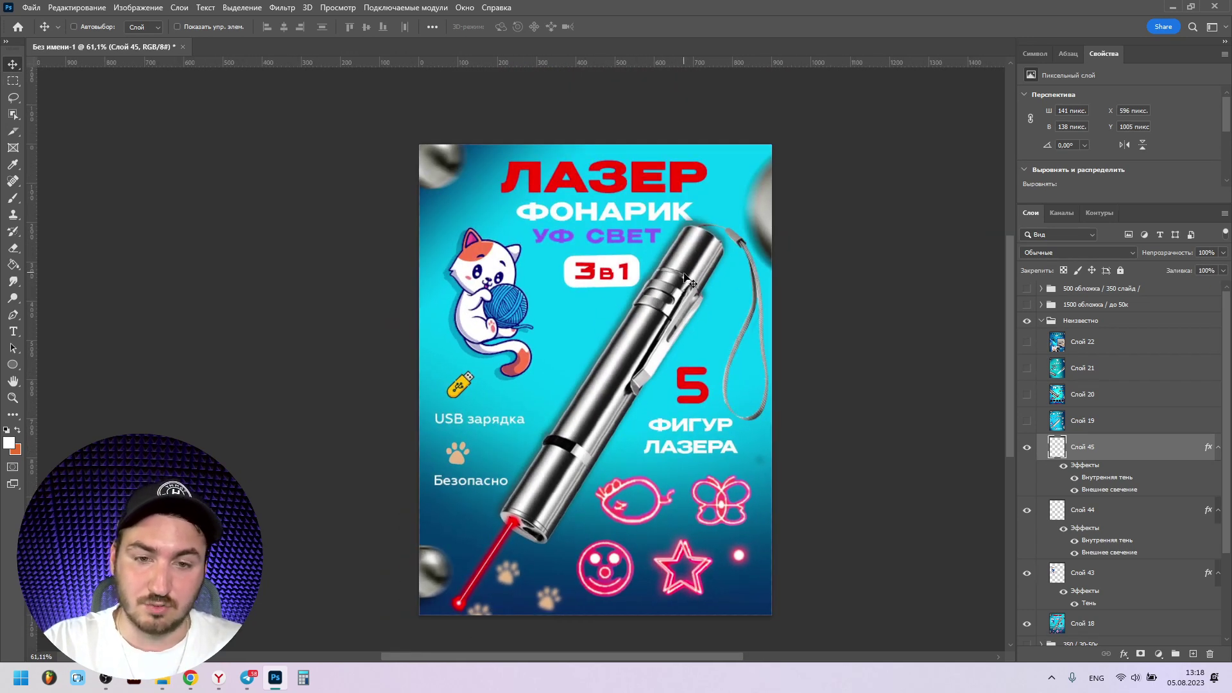
scroll(725, 254, up, 4)
scroll(713, 417, down, 3)
drag(699, 425, 711, 361)
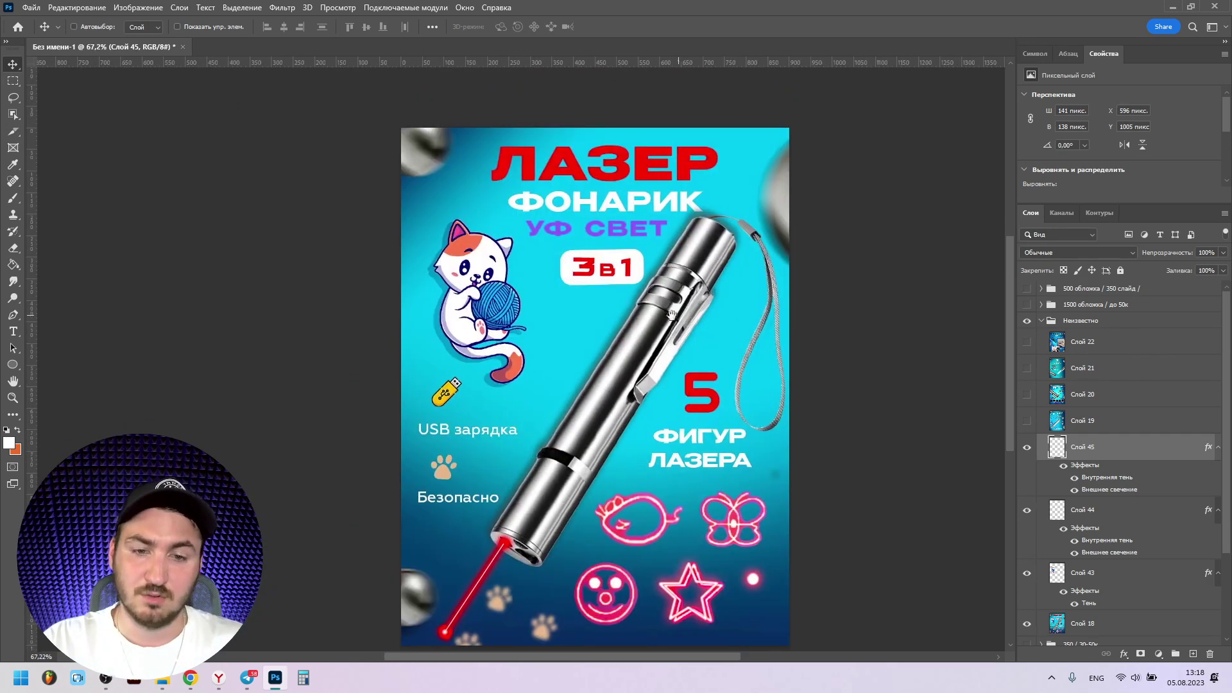
Step: Collapse the effect lists of Слой 45, Слой 44 and Слой 43, and show and select Слой 19
click(1217, 447)
click(1217, 473)
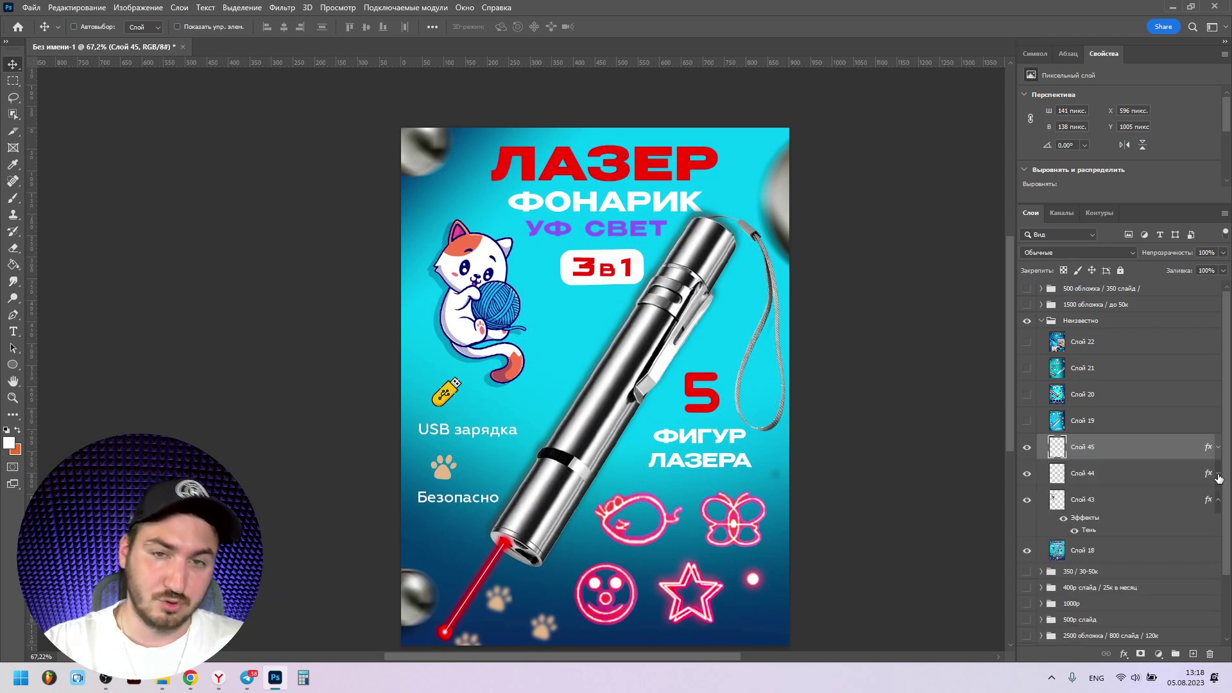
click(1215, 499)
click(1026, 420)
click(1071, 420)
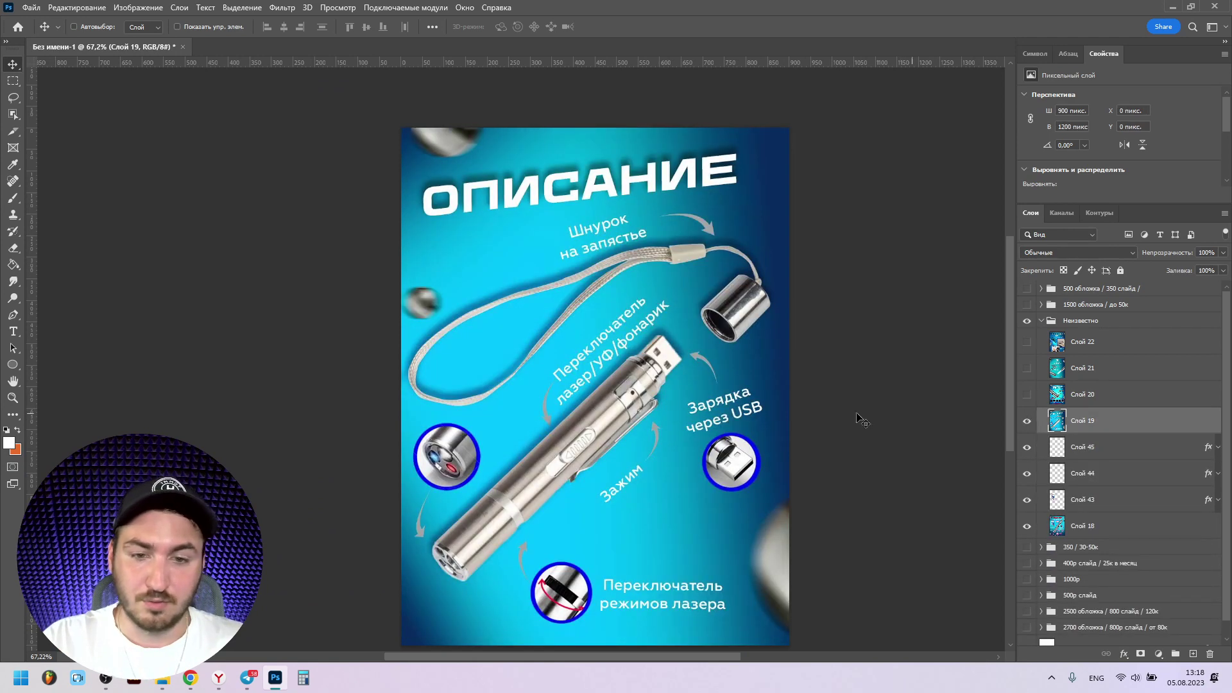
Step: Examine the ОПИСАНИЕ slide's flashlight cutout, callout arrows, tilted labels and circular close-ups
scroll(864, 420, down, 2)
scroll(654, 380, up, 2)
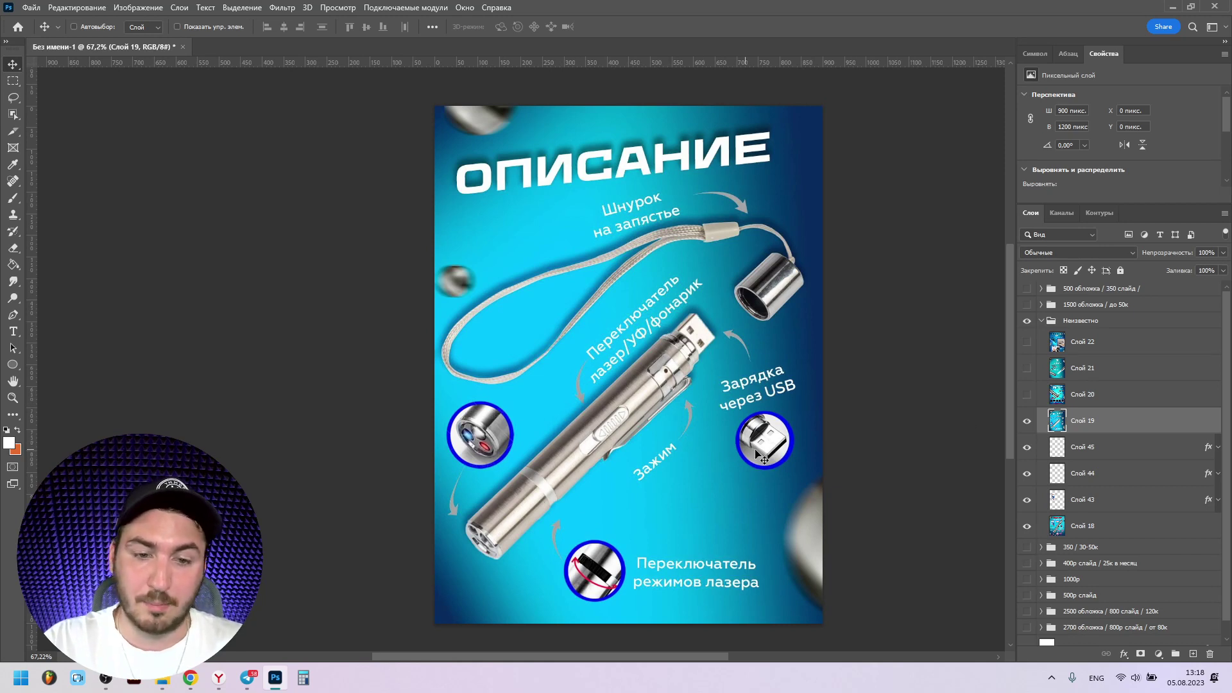
scroll(565, 532, up, 5)
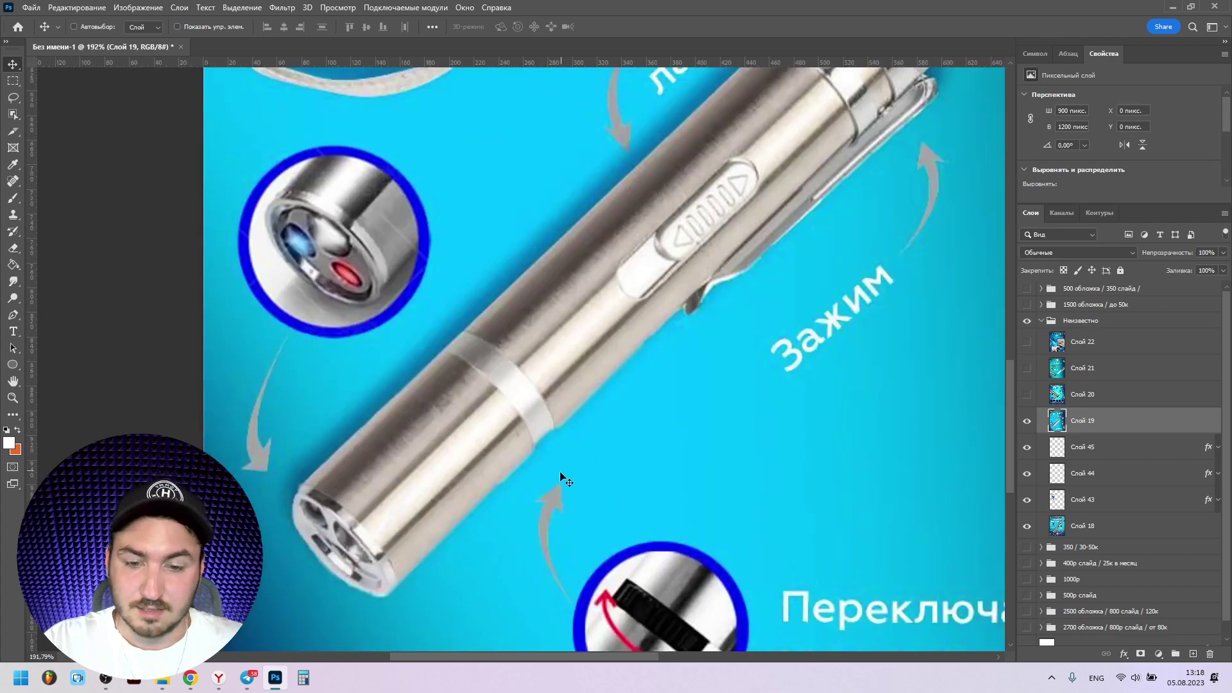
scroll(543, 525, down, 5)
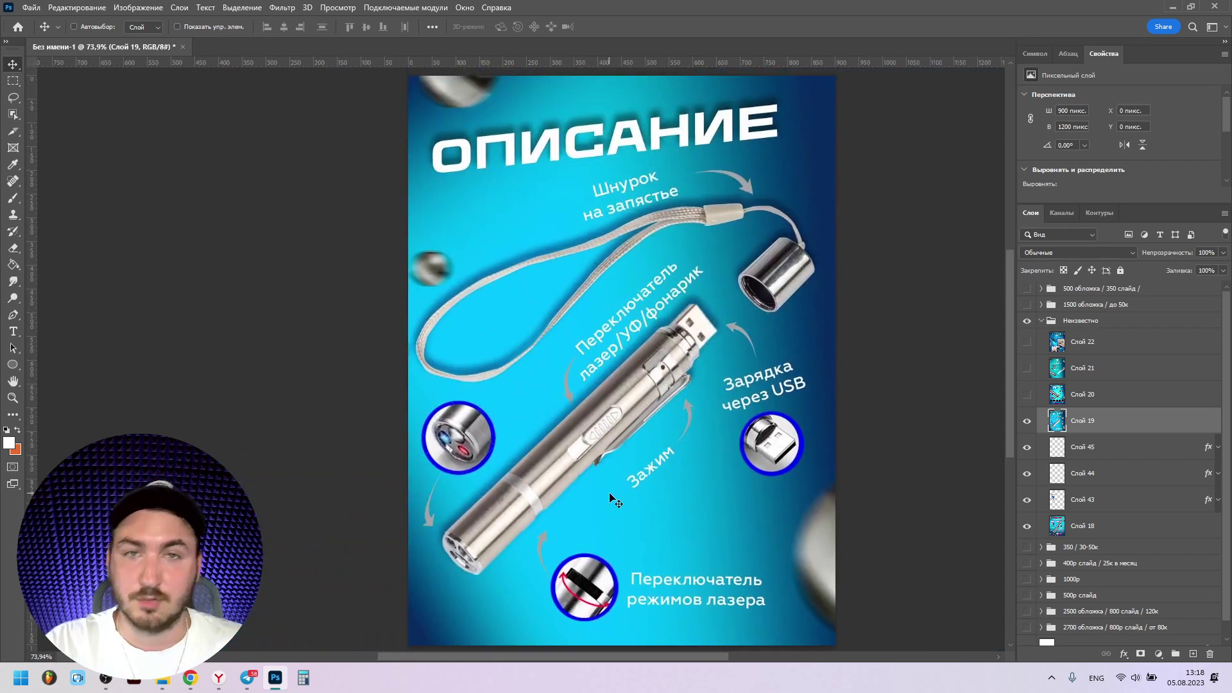
scroll(622, 495, down, 1)
scroll(624, 498, up, 1)
drag(628, 480, 631, 470)
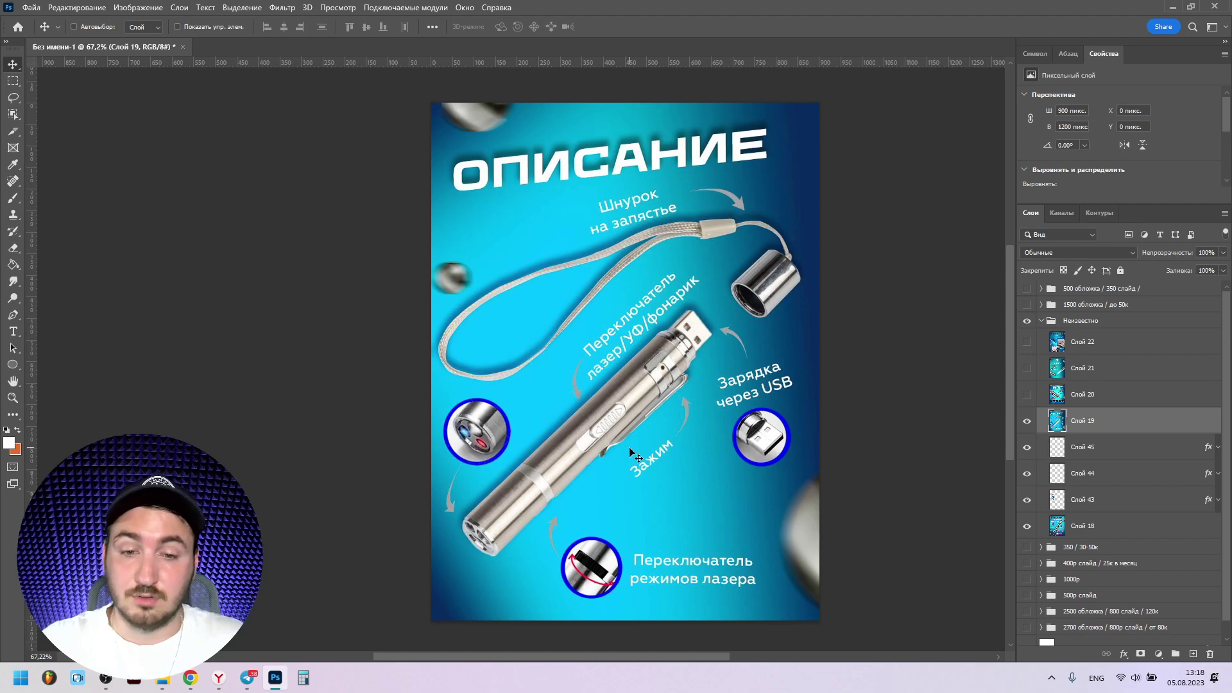
scroll(600, 292, up, 5)
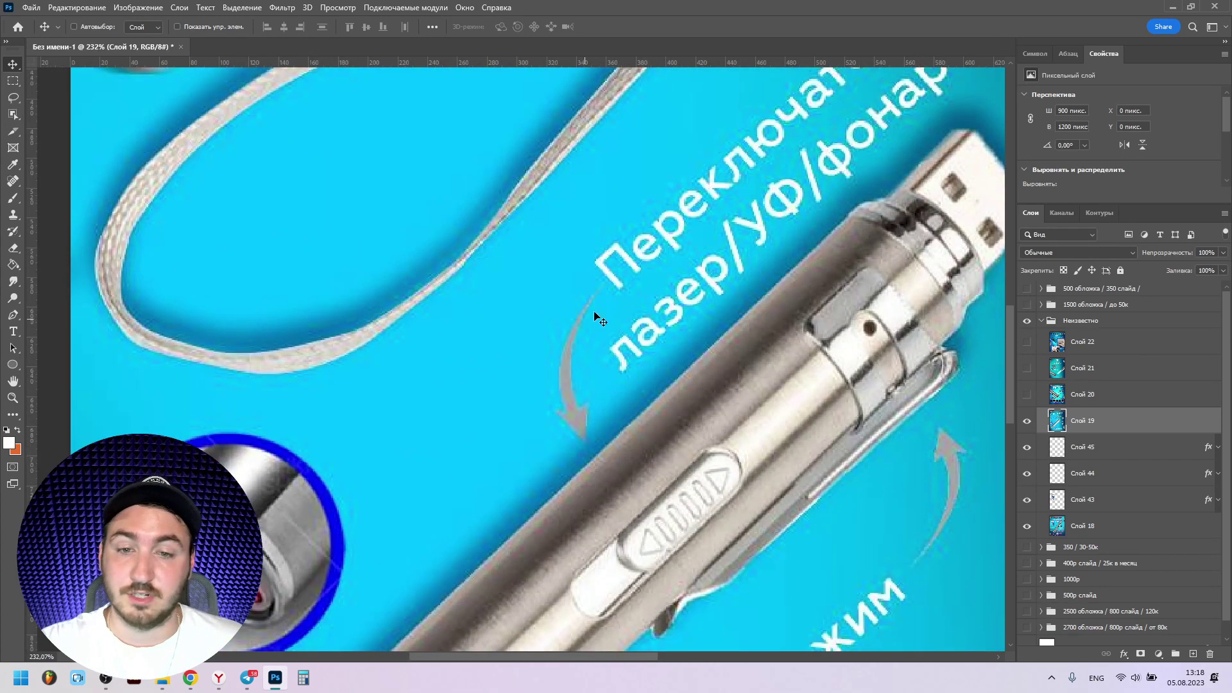
Step: Show and select Слой 20 and look closely at its animal icons and title text
scroll(579, 418, down, 5)
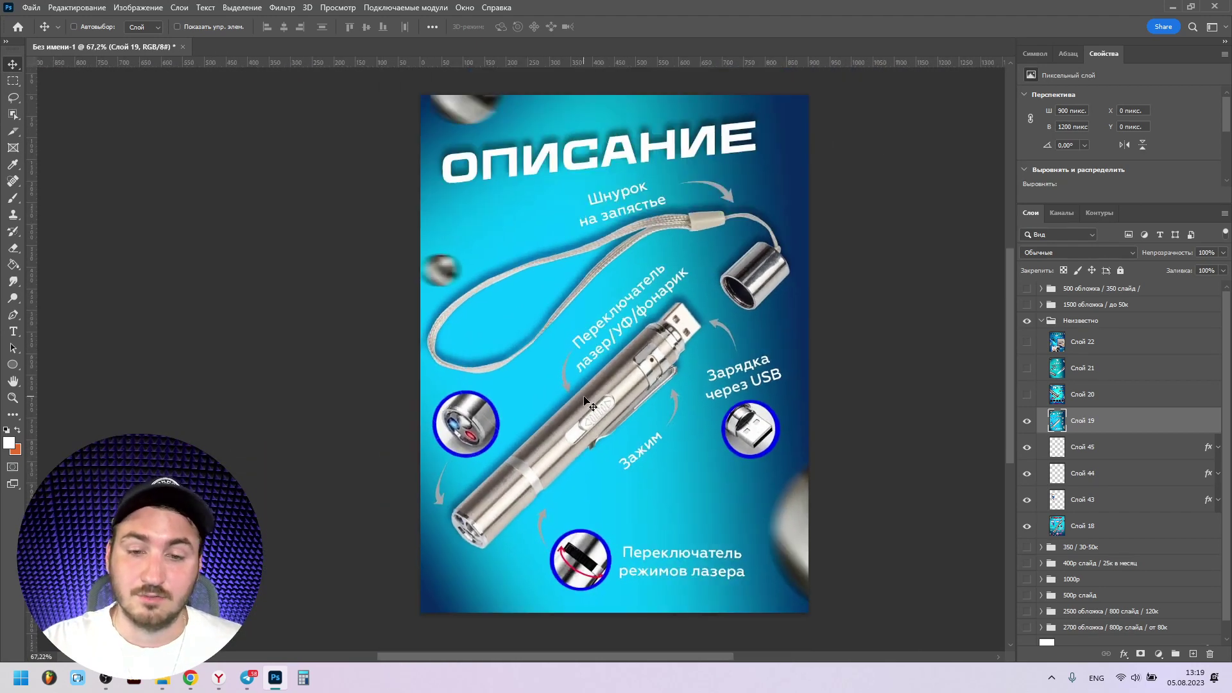
drag(601, 389, 618, 401)
click(1027, 394)
click(1046, 389)
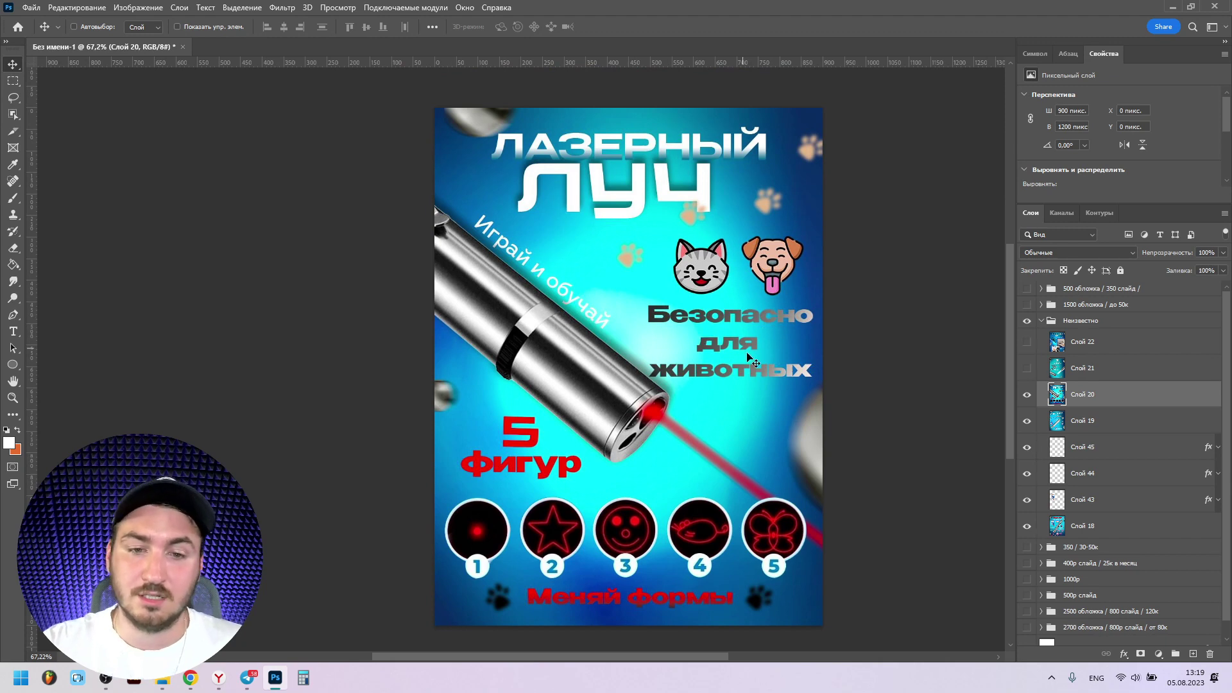
scroll(757, 207, up, 3)
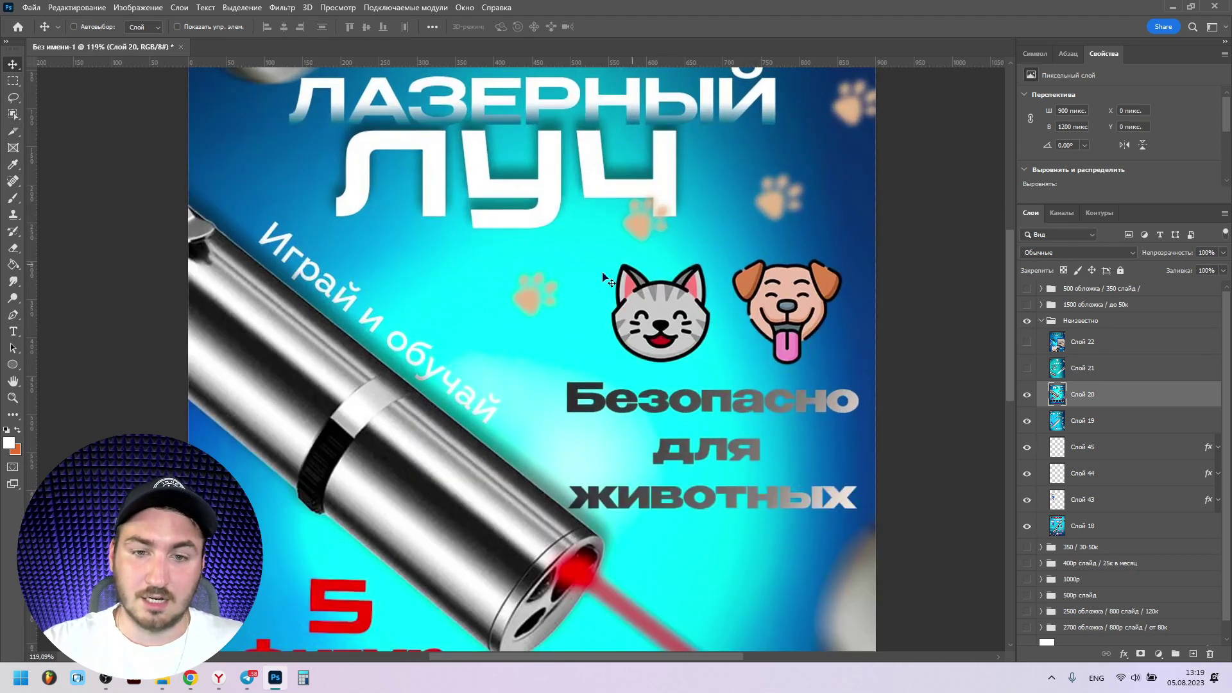
scroll(785, 189, down, 3)
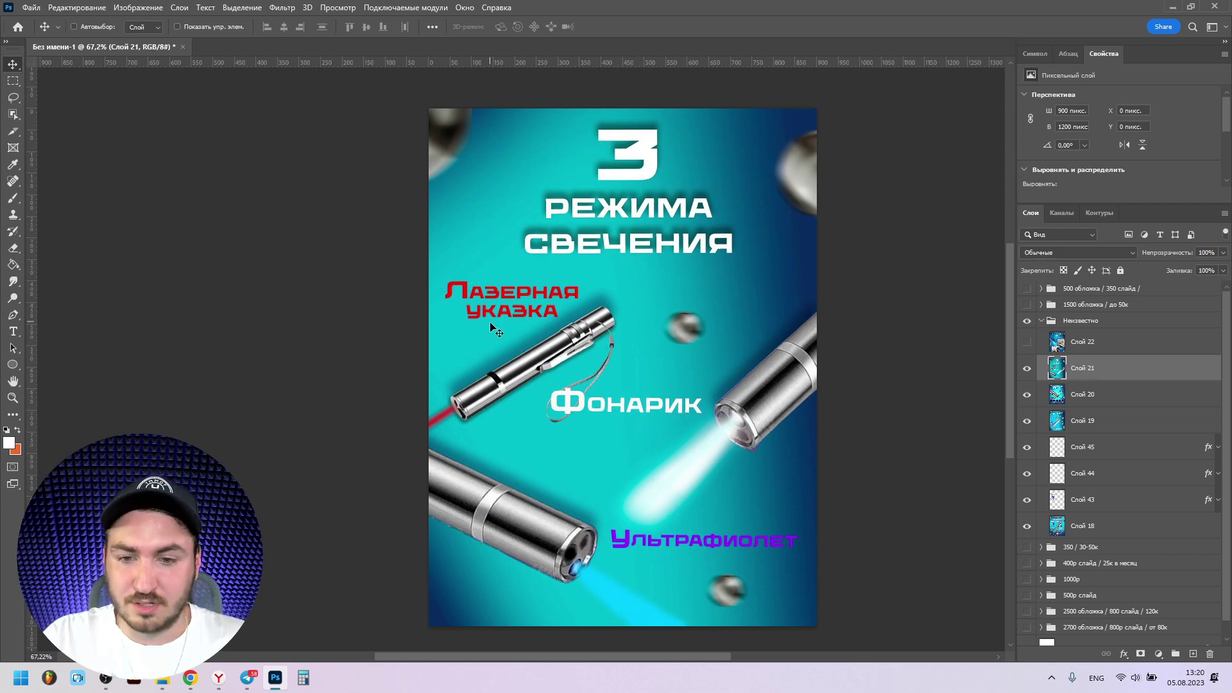
Step: Add a layer above Слой 21, sketch temporary brush strokes along the three flashlights' upper edges, and undo them
click(1193, 654)
key(b)
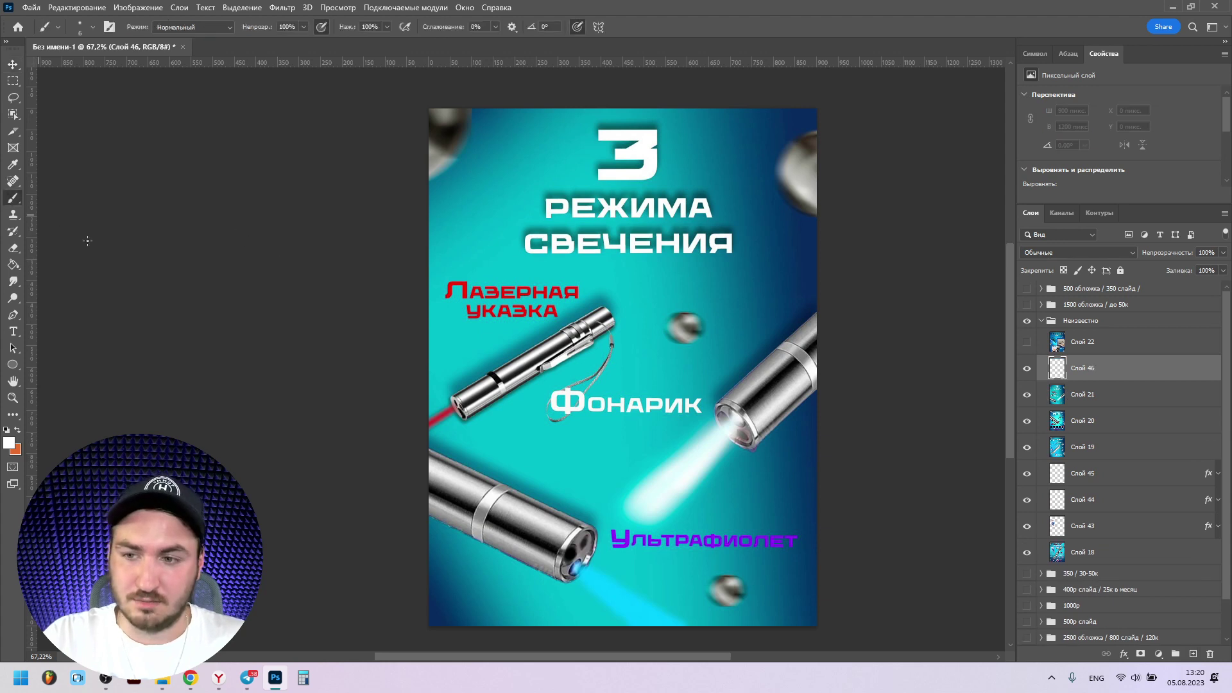
drag(454, 346, 535, 283)
drag(497, 340, 585, 278)
drag(700, 369, 775, 263)
drag(738, 353, 801, 285)
key(ctrl+z)
drag(709, 370, 793, 267)
drag(485, 457, 644, 525)
drag(546, 473, 683, 514)
key(ctrl+z)
key(ctrl+z)
key(ctrl+z)
key(ctrl+z)
key(ctrl+z)
key(ctrl+z)
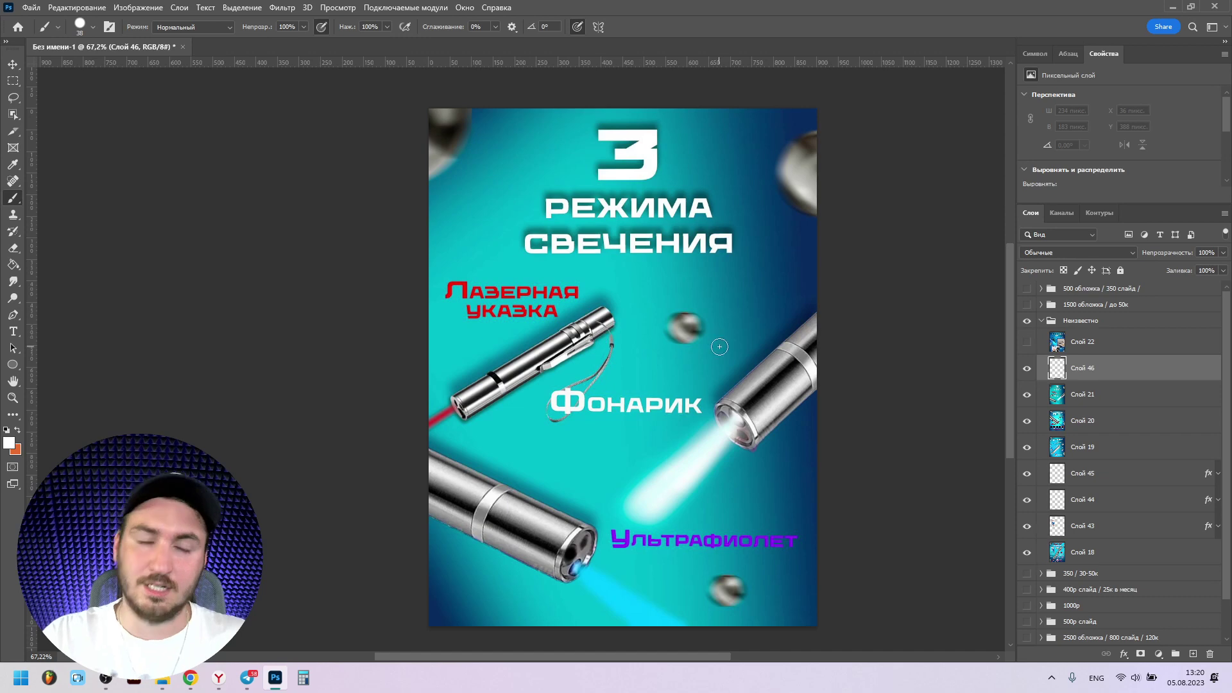
Step: Show and select Слой 22 for viewing, and collapse and hide the Неизвестно group
click(1027, 341)
click(1084, 342)
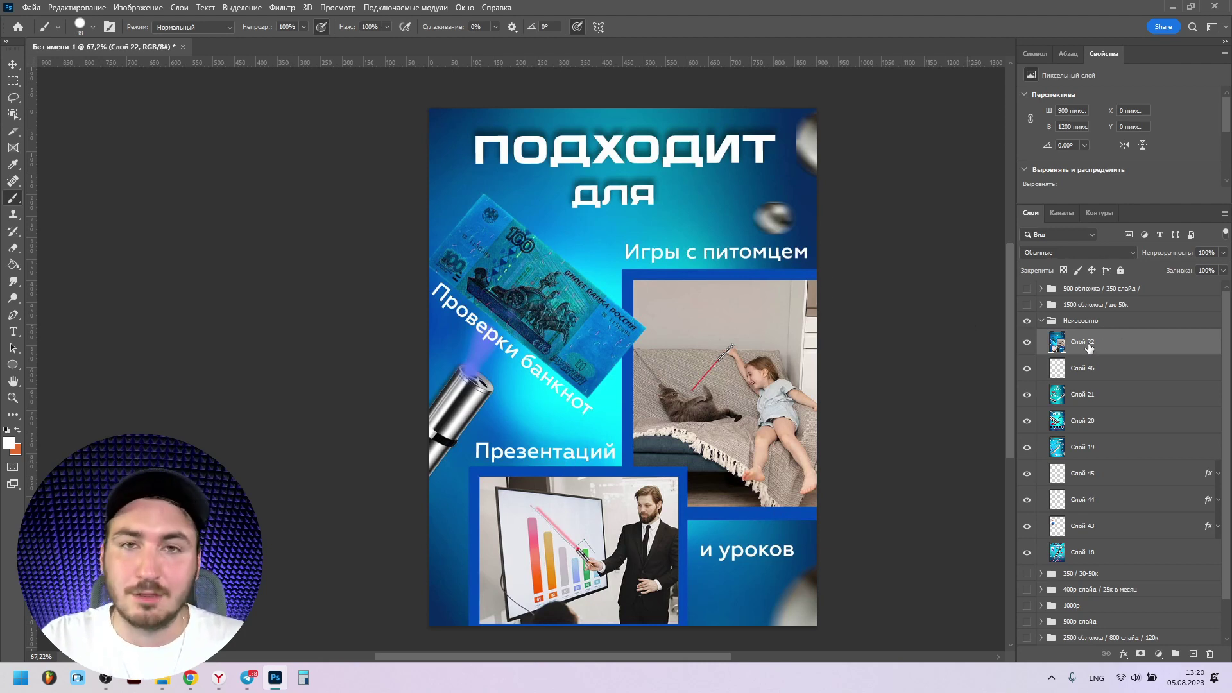
click(1040, 321)
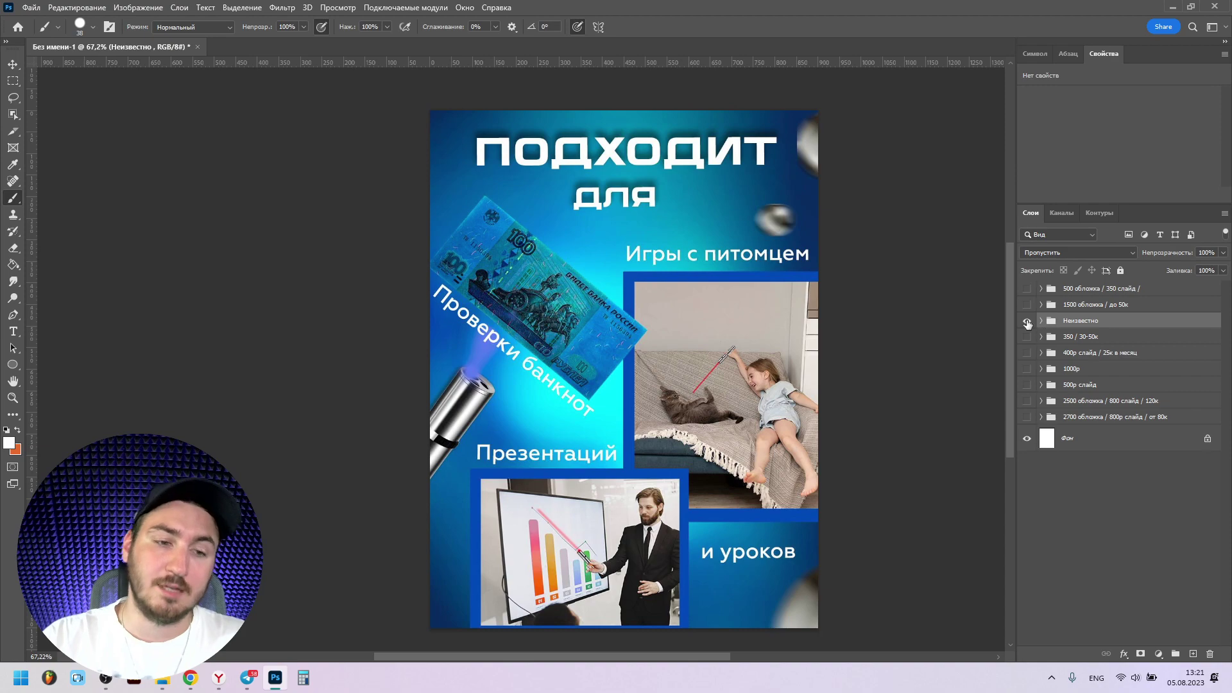
click(1026, 321)
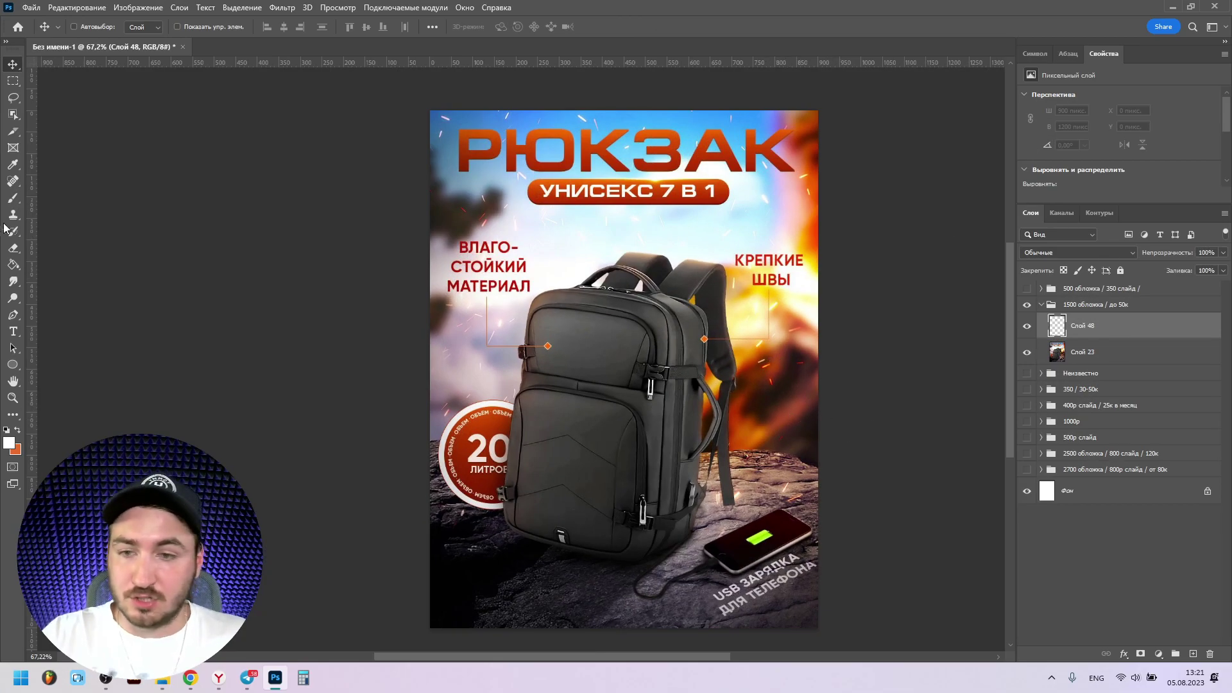
Step: Mark the РЮКЗАК title with temporary brush strokes and undo them
click(18, 201)
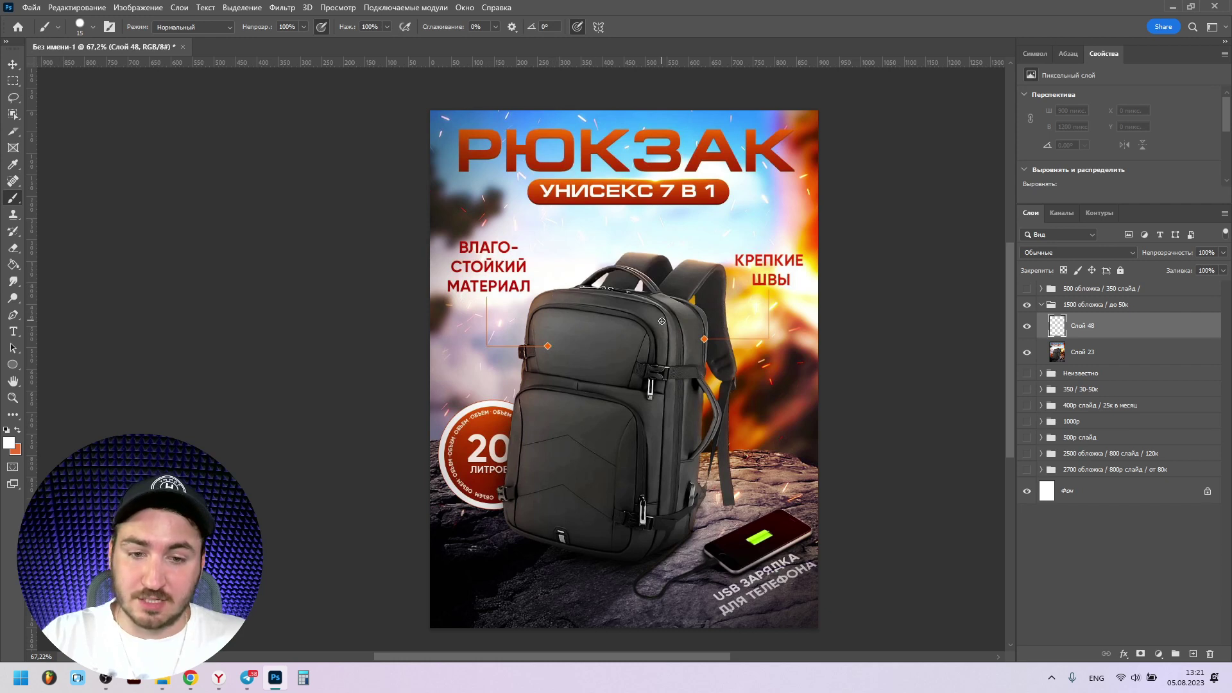
drag(507, 128, 511, 131)
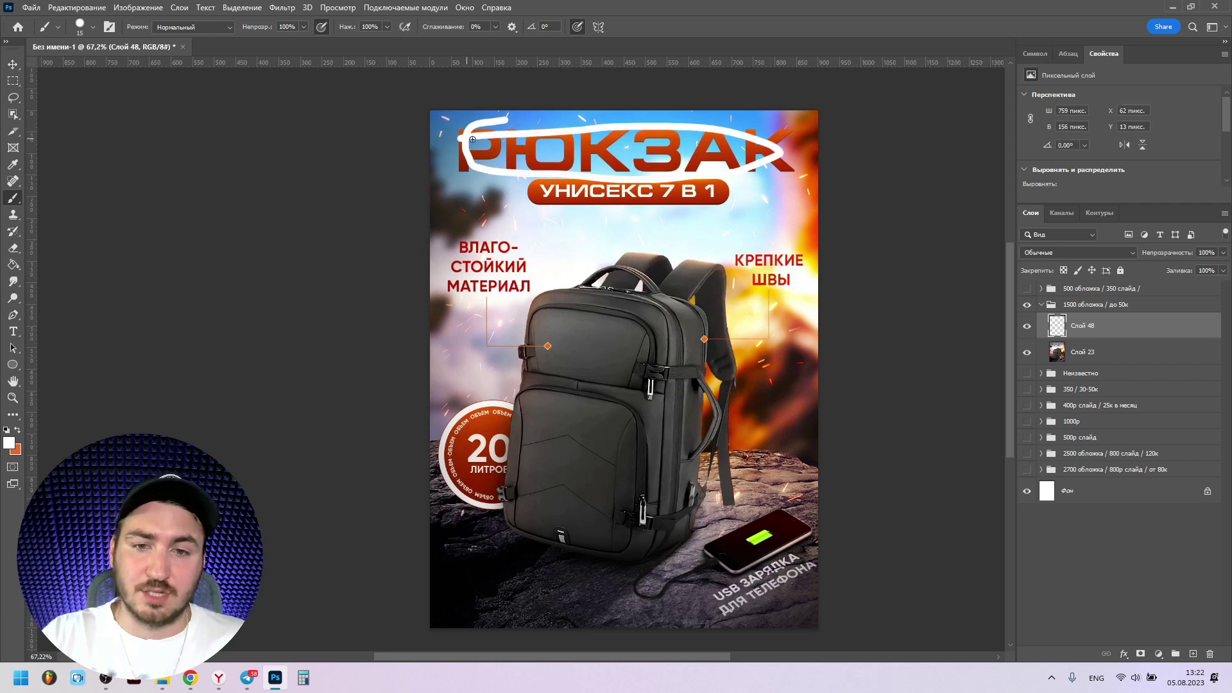
key(ctrl+z)
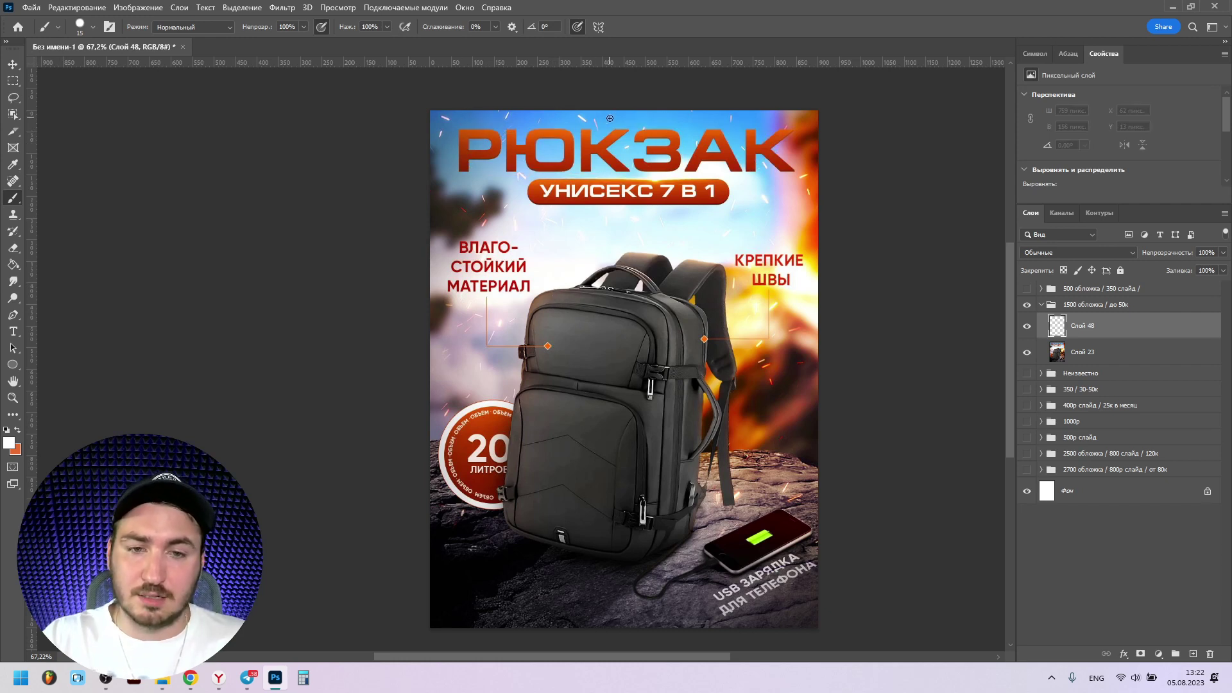
mouse_move(586, 143)
mouse_down()
mouse_move(643, 139)
mouse_move(465, 138)
mouse_move(464, 171)
mouse_move(764, 171)
mouse_move(760, 126)
mouse_move(606, 136)
mouse_up()
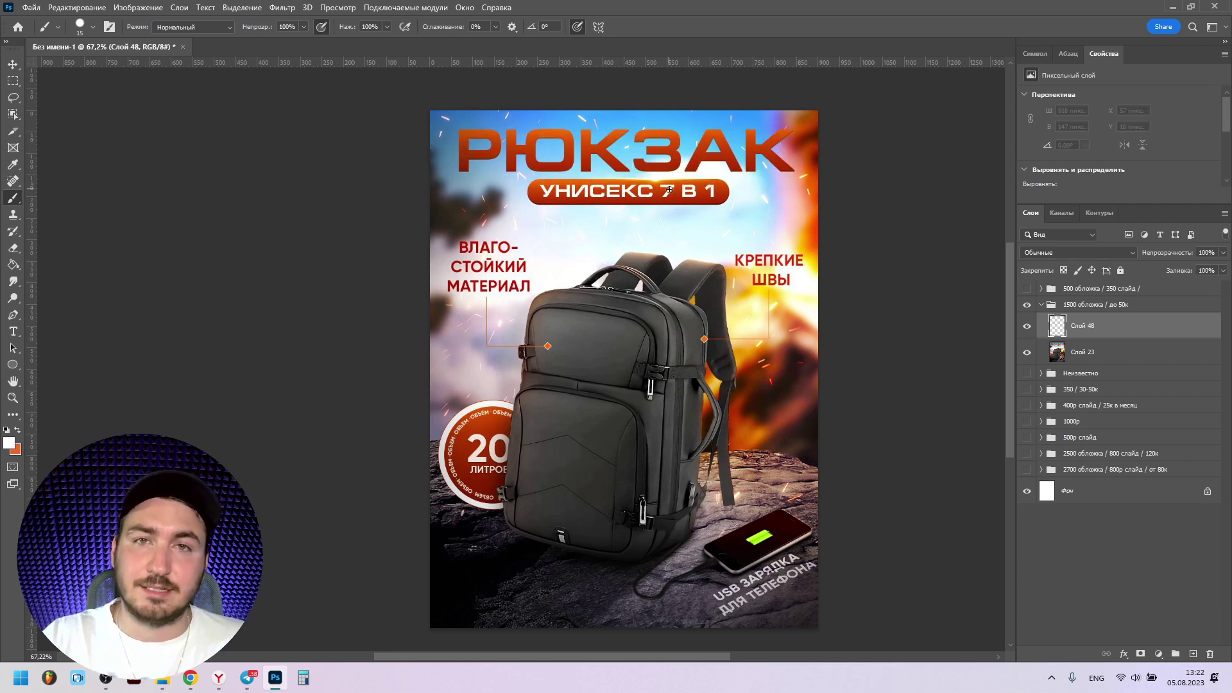
mouse_move(544, 124)
mouse_down()
mouse_move(667, 128)
mouse_move(715, 129)
mouse_up()
key(ctrl+z)
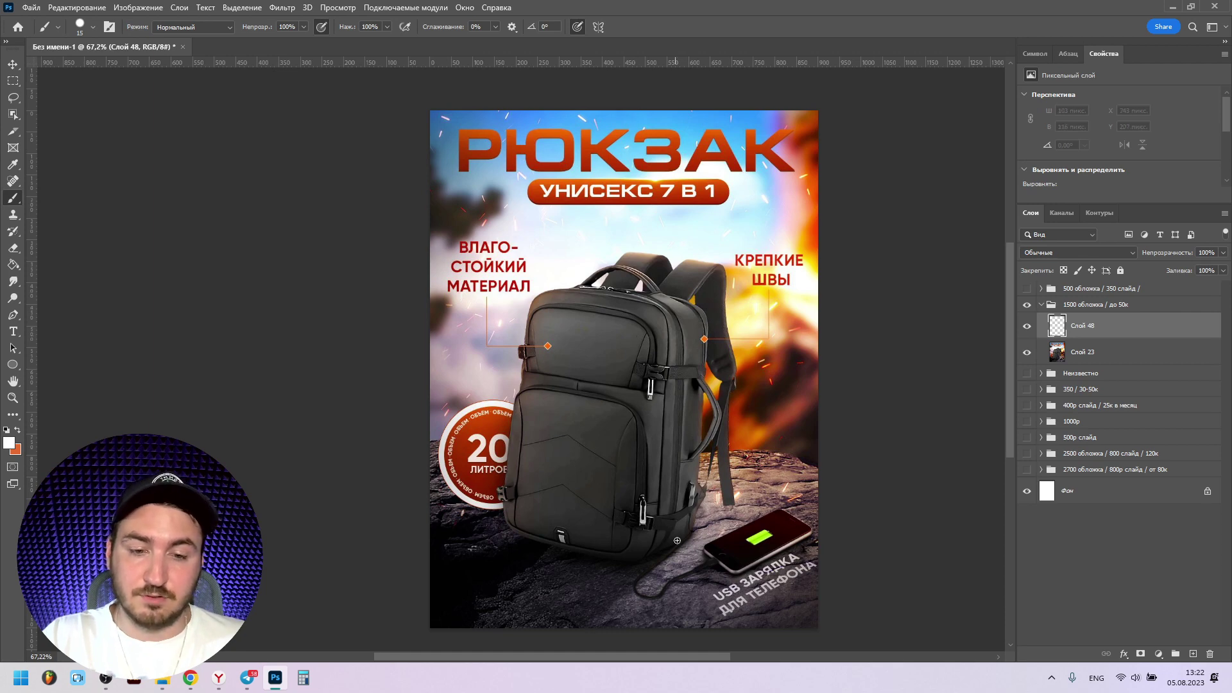
Step: Mark the cutout edges along the backpack's lower right side with temporary brush strokes
scroll(684, 571, up, 5)
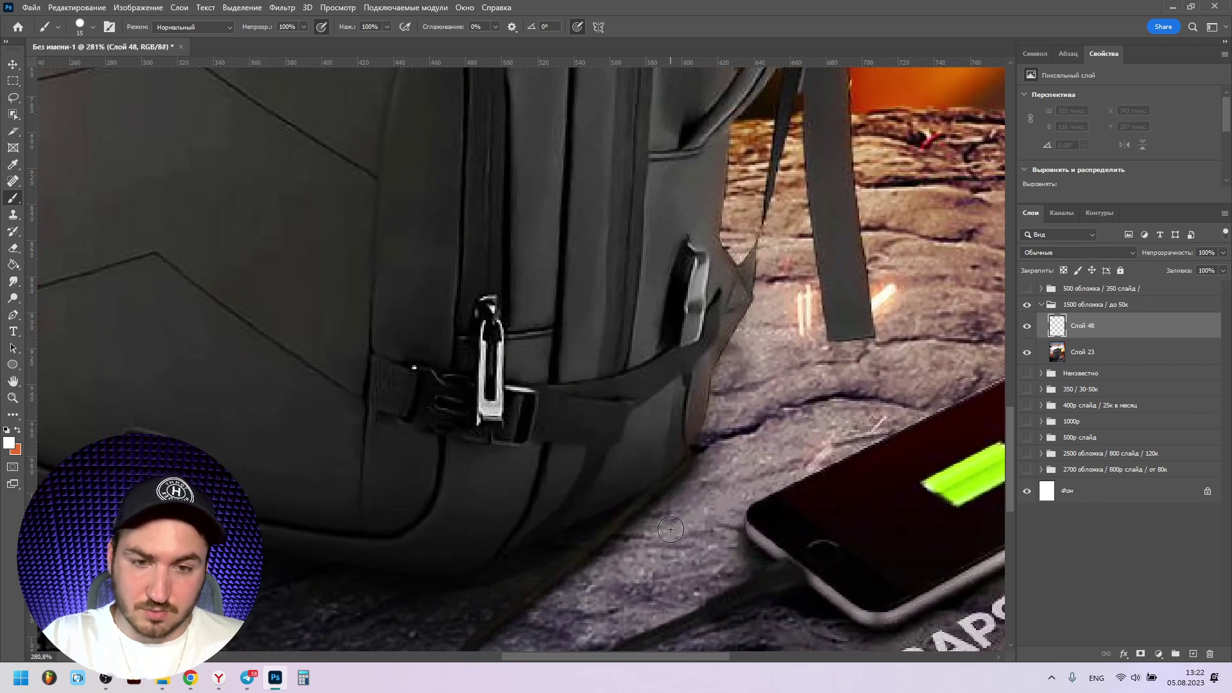
scroll(669, 521, down, 1)
scroll(690, 405, up, 3)
alt+right_click(689, 408)
drag(679, 386, 672, 448)
scroll(674, 448, down, 6)
scroll(574, 513, up, 4)
mouse_move(572, 477)
mouse_down()
mouse_move(709, 363)
mouse_move(743, 289)
mouse_up()
scroll(754, 327, down, 4)
key(ctrl+z)
mouse_move(746, 229)
mouse_down()
mouse_move(743, 293)
mouse_move(603, 439)
mouse_move(594, 530)
mouse_move(834, 411)
mouse_up()
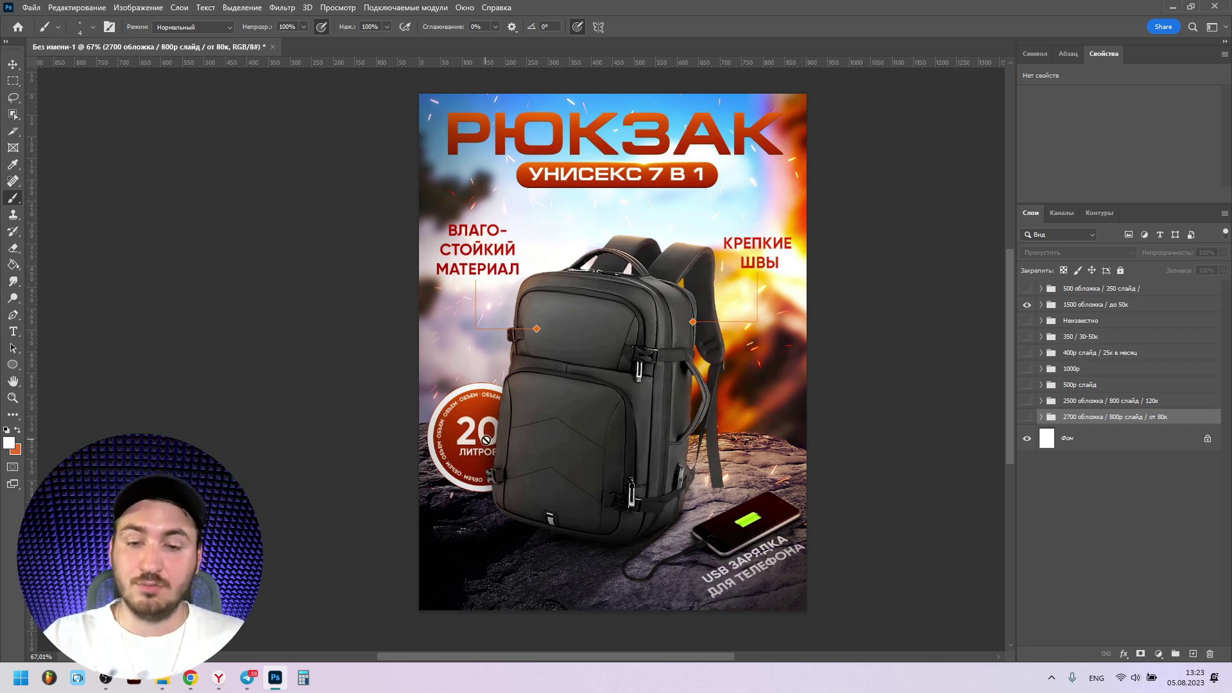
Step: Expand the 1500 обложка / до 50к group and add a layer above Слой 48, undoing a trial stroke over the backpack
click(1080, 306)
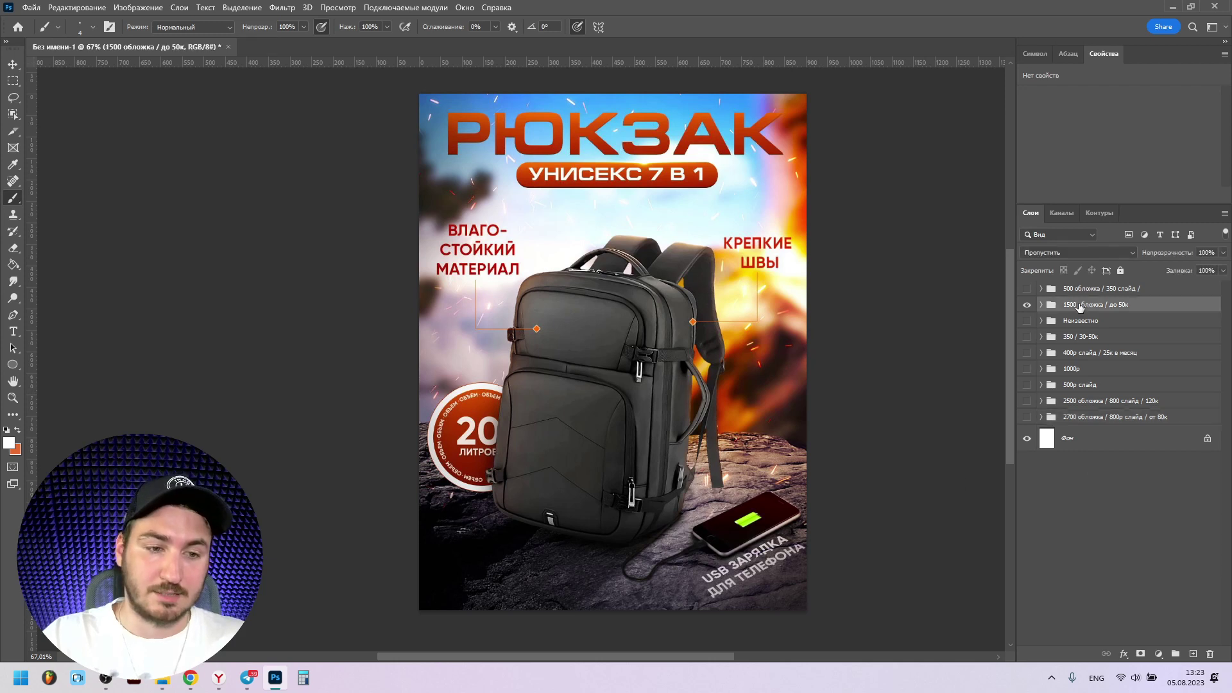
click(1040, 305)
click(1125, 335)
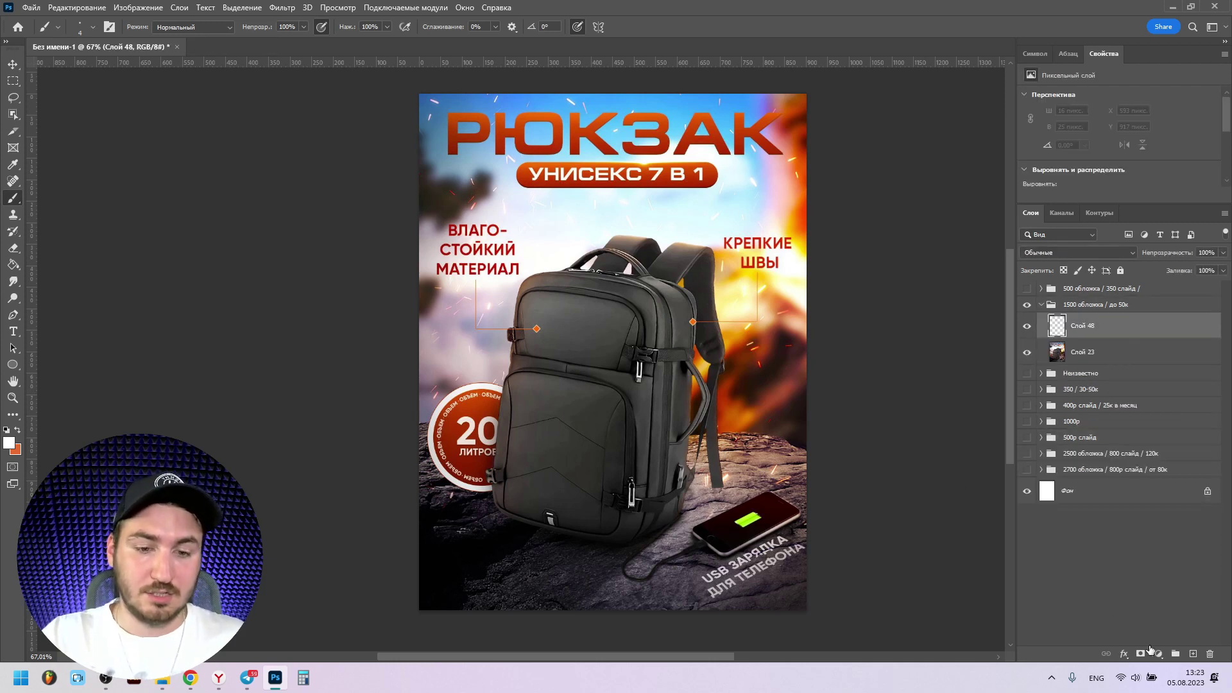
click(1193, 653)
mouse_move(521, 301)
mouse_down()
mouse_move(528, 496)
mouse_move(606, 476)
mouse_up()
key(ctrl+z)
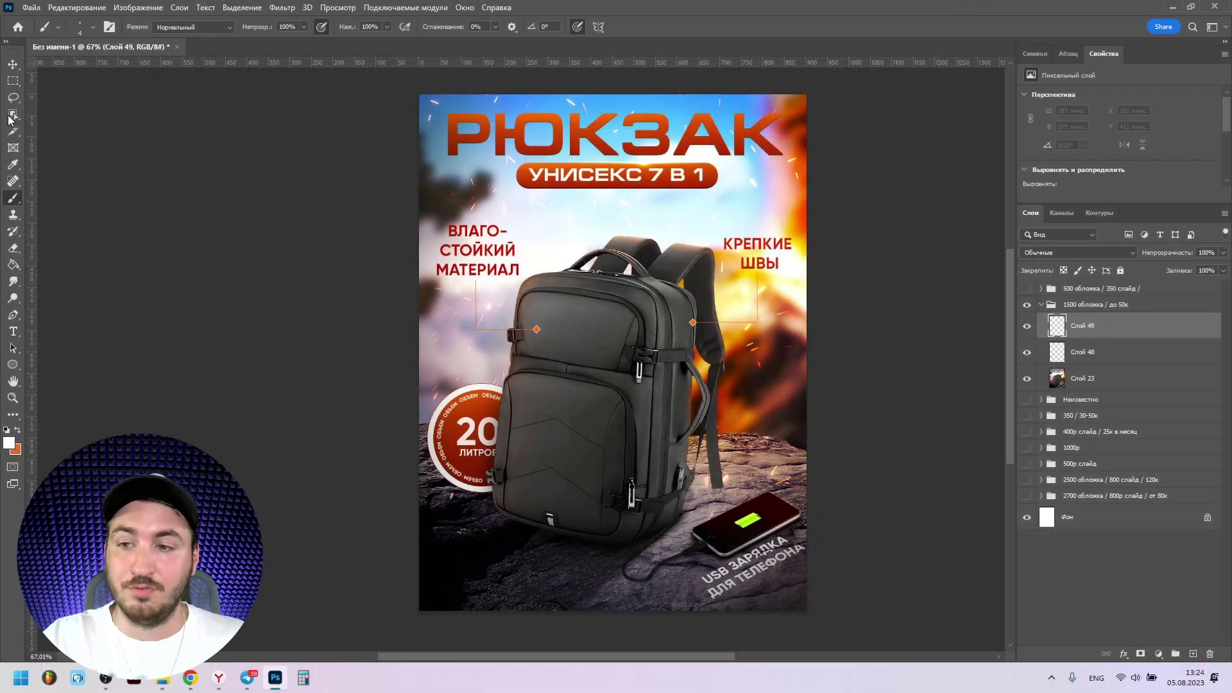
Step: Select the backpack on Слой 23 with the Object Selection tool and copy it to a new layer
key(w)
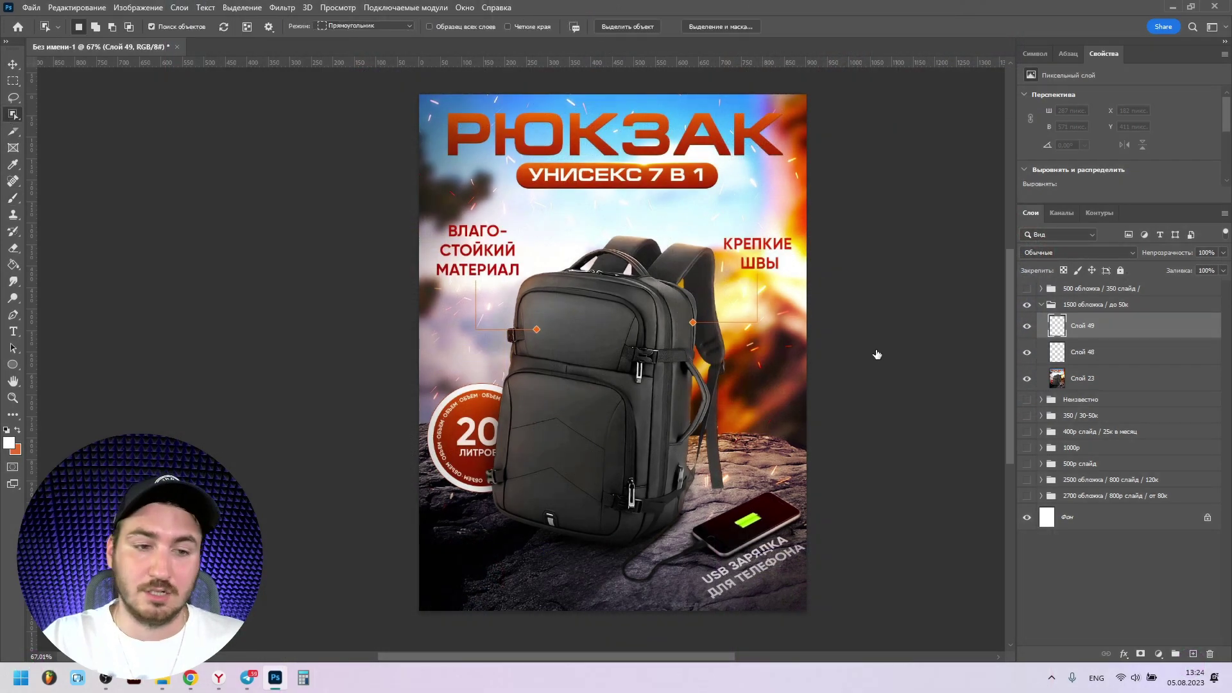
click(1082, 378)
drag(496, 222, 735, 541)
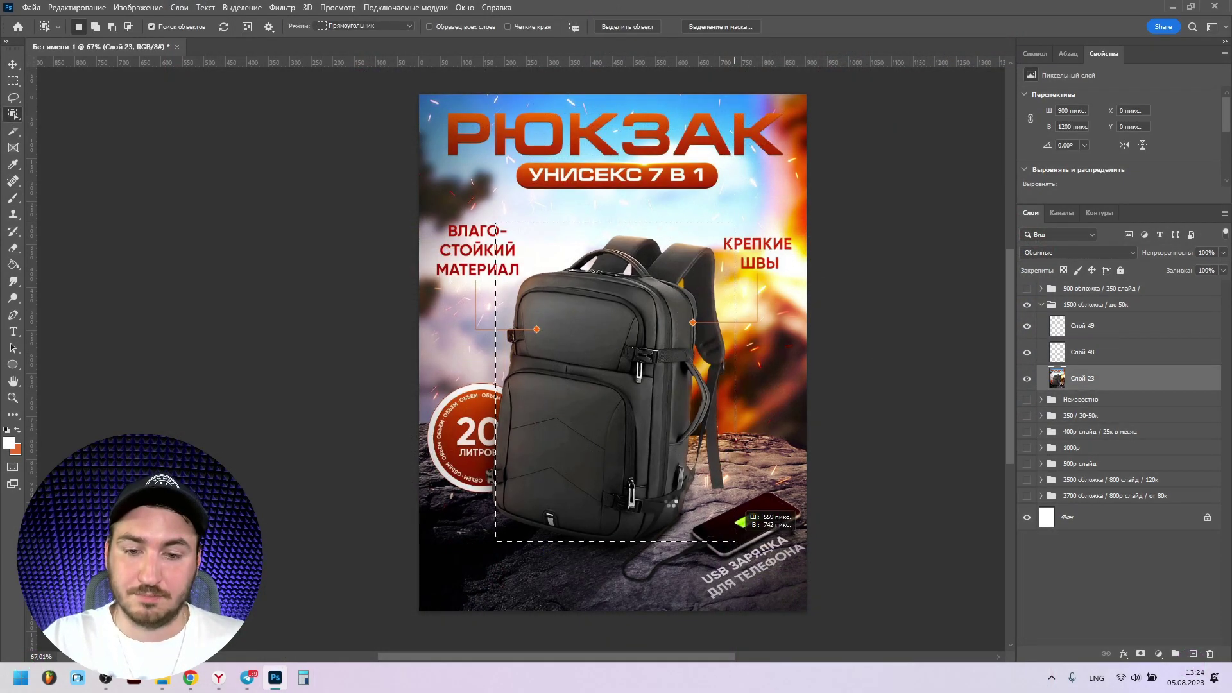
right_click(621, 358)
click(680, 449)
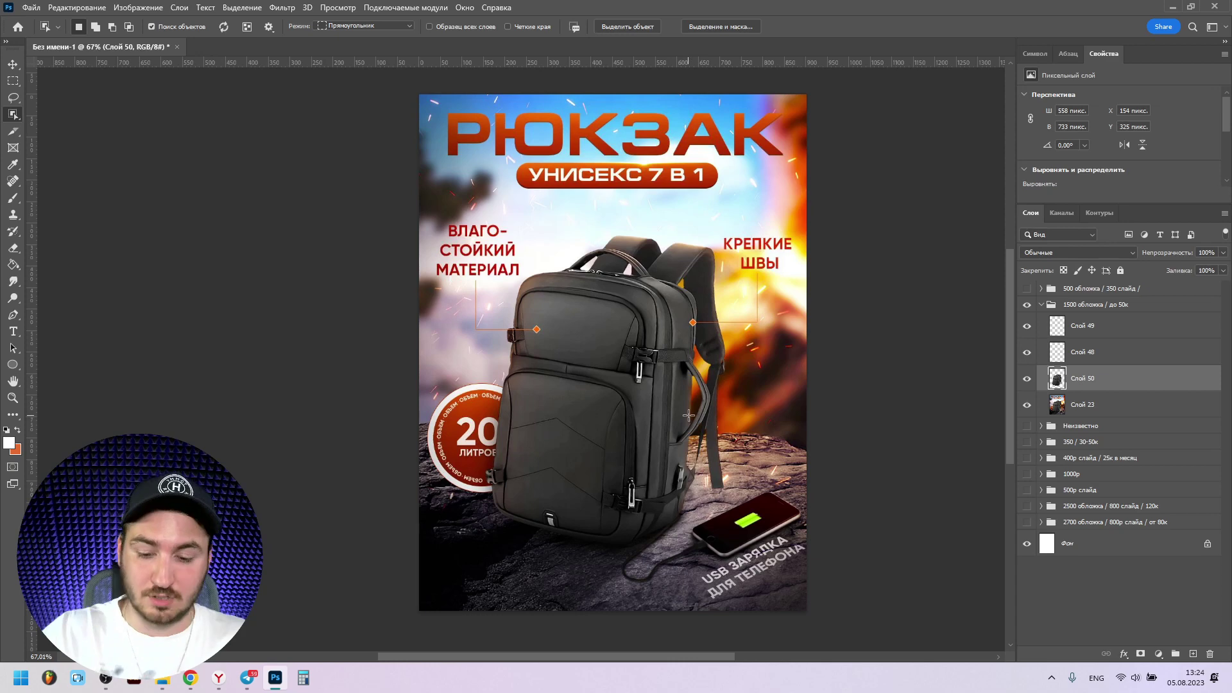
Step: Enlarge the copied backpack to 666 × 875 px and check how it fills the cover
key(ctrl+t)
mouse_move(729, 231)
mouse_down()
mouse_move(795, 186)
mouse_move(750, 200)
mouse_up()
key(Return)
key(b)
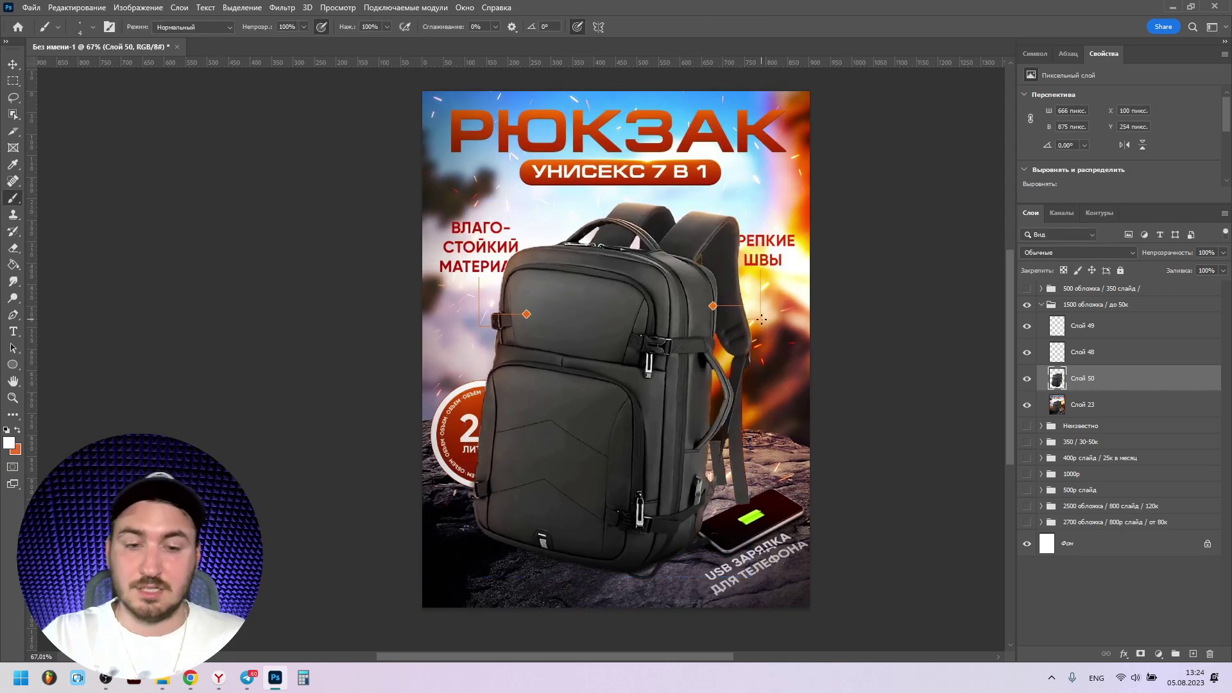
scroll(617, 359, up, 1)
scroll(617, 359, down, 1)
scroll(618, 359, up, 1)
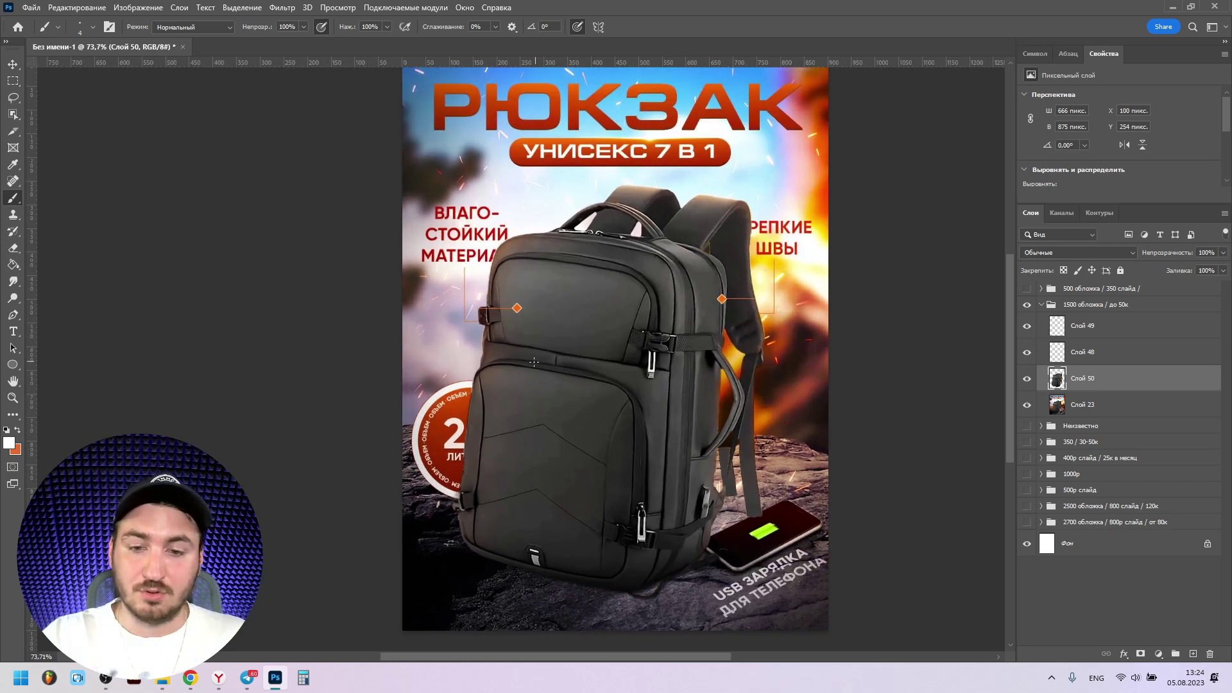
key(v)
scroll(557, 351, down, 1)
drag(557, 334, 569, 344)
scroll(614, 337, up, 1)
scroll(614, 337, down, 1)
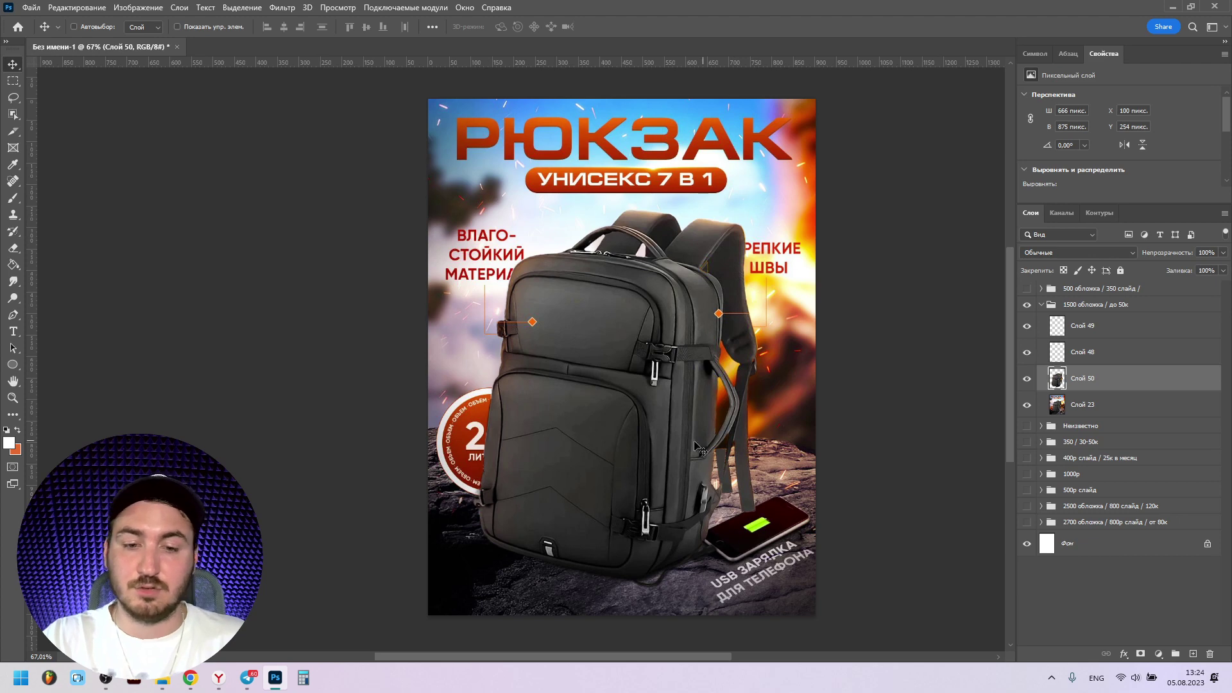
Step: Undo the backpack copy's enlargement and review the cover's composition
scroll(704, 441, down, 1)
key(ctrl+z)
key(ctrl+z)
key(ctrl+shift+z)
scroll(690, 437, up, 1)
scroll(741, 504, down, 1)
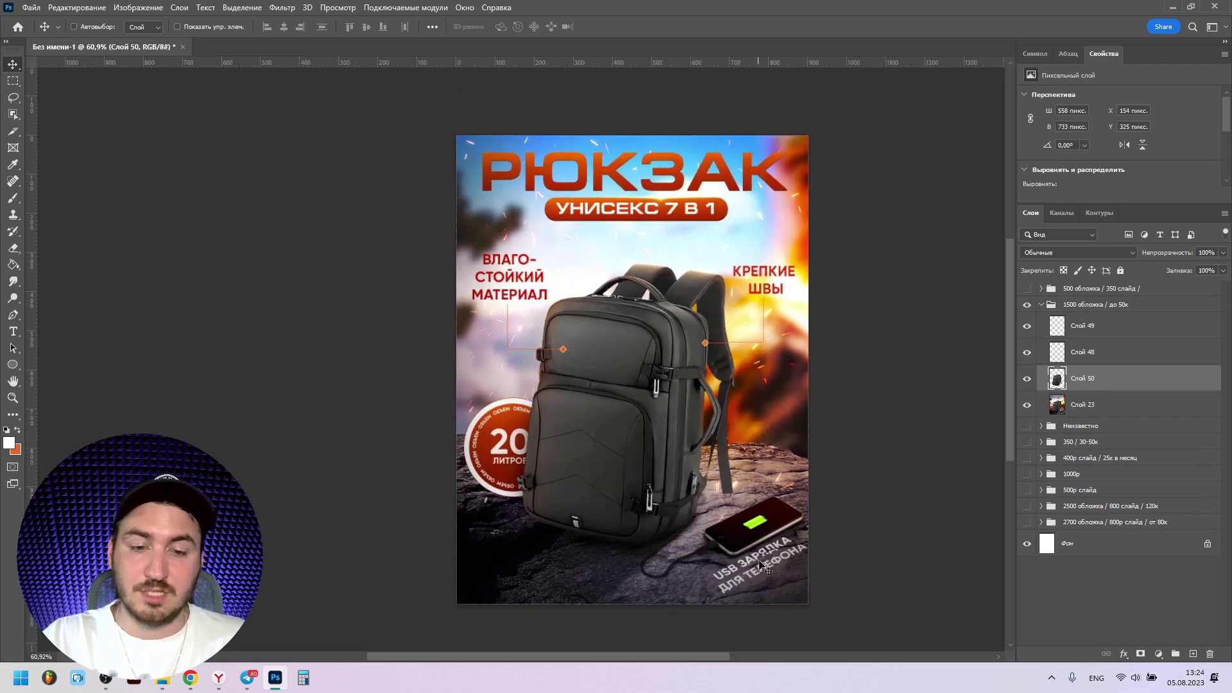
scroll(728, 536, up, 2)
scroll(725, 485, down, 1)
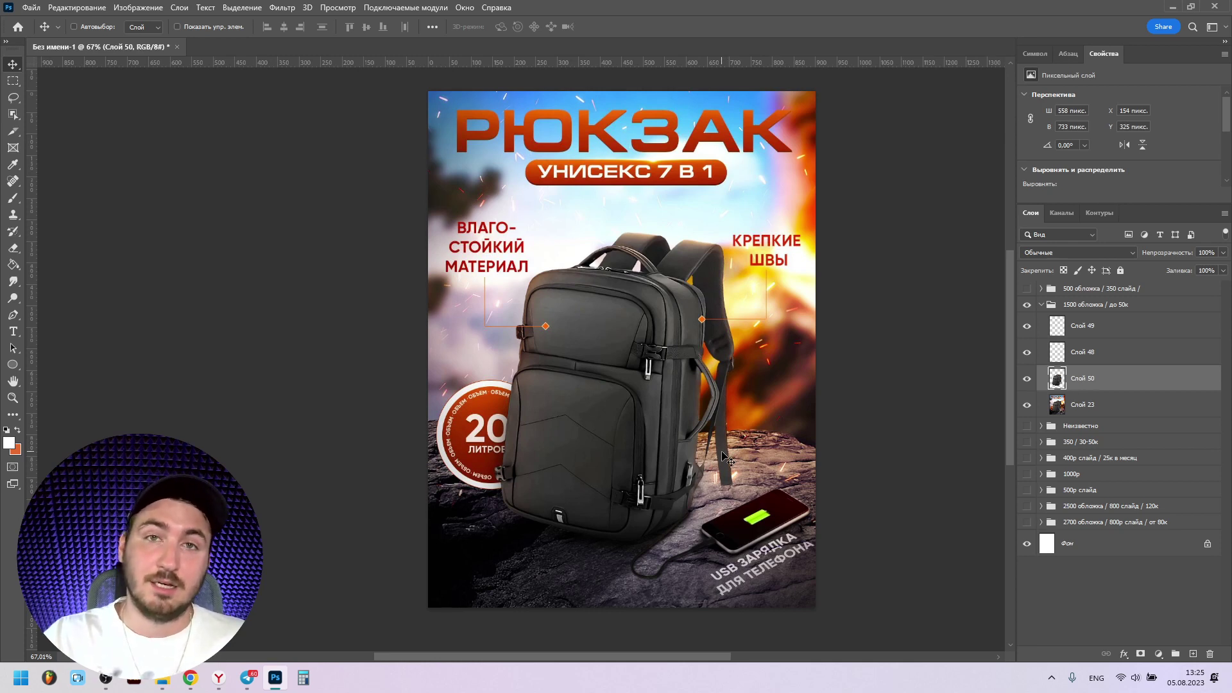
Step: Collapse and hide the 1500 обложка / до 50к group, and show and expand the 500 обложка / 350 слайд group
click(1041, 304)
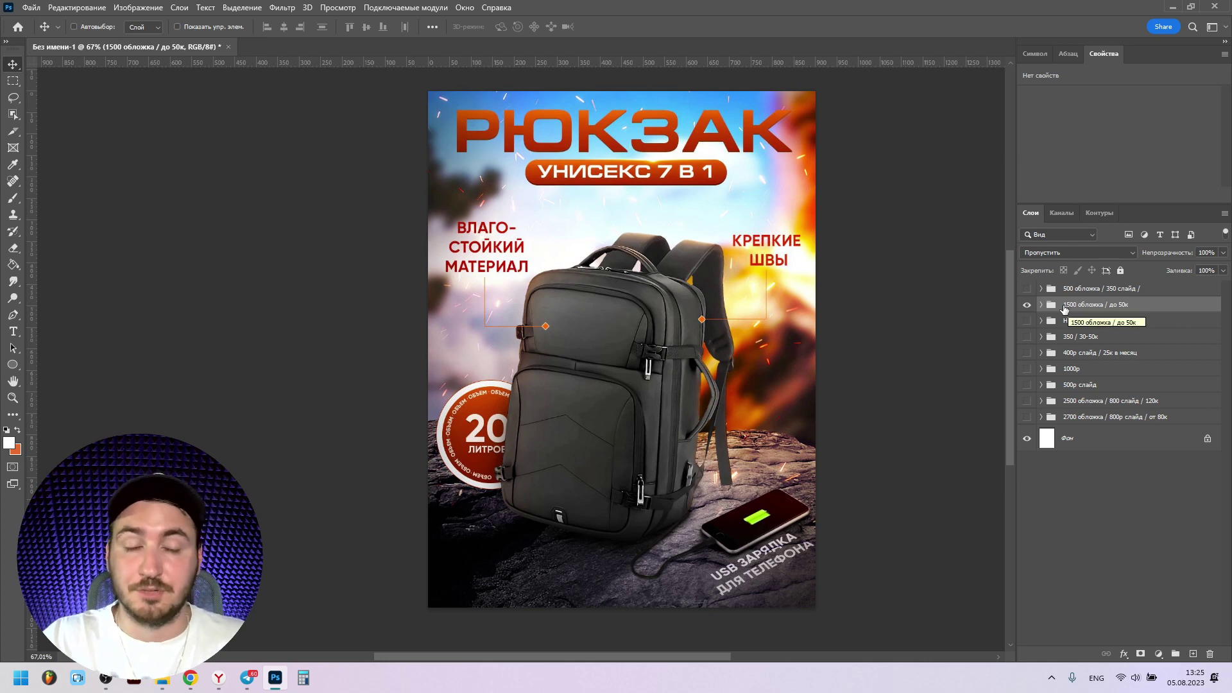
click(1027, 288)
click(1026, 304)
click(1041, 290)
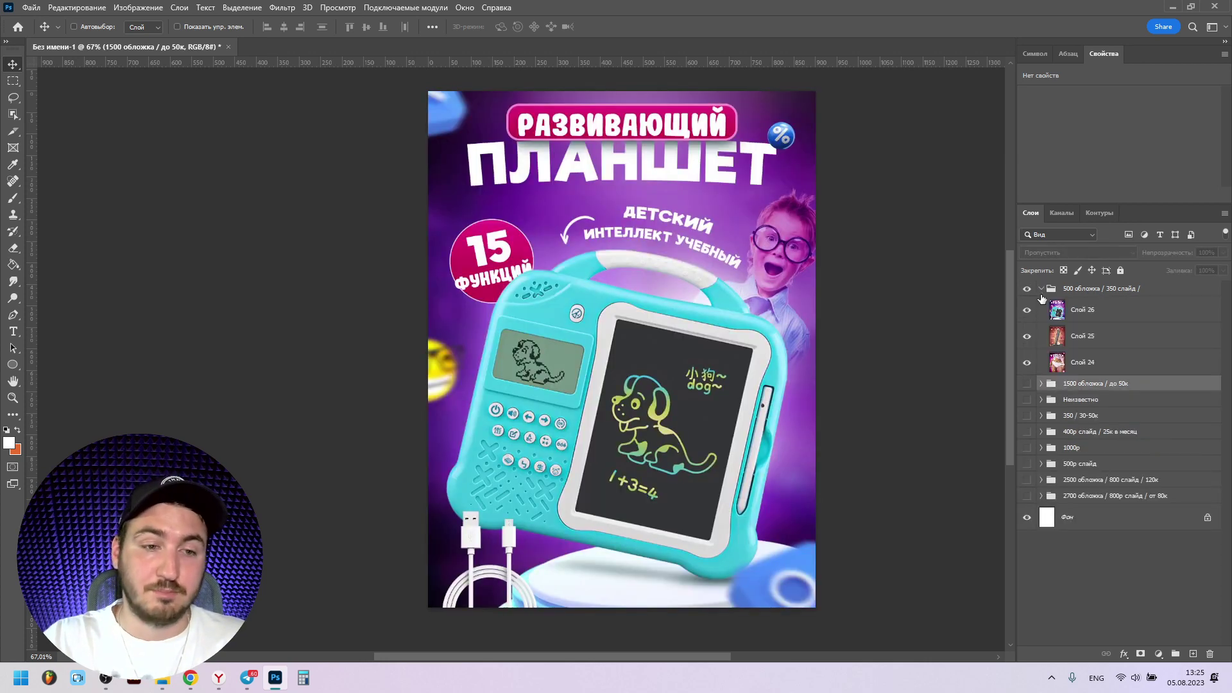
Step: Preview the covers in the 500 обложка / 350 слайд group and hide Слой 26 and Слой 25
click(1027, 310)
click(1026, 336)
click(1026, 336)
click(1026, 310)
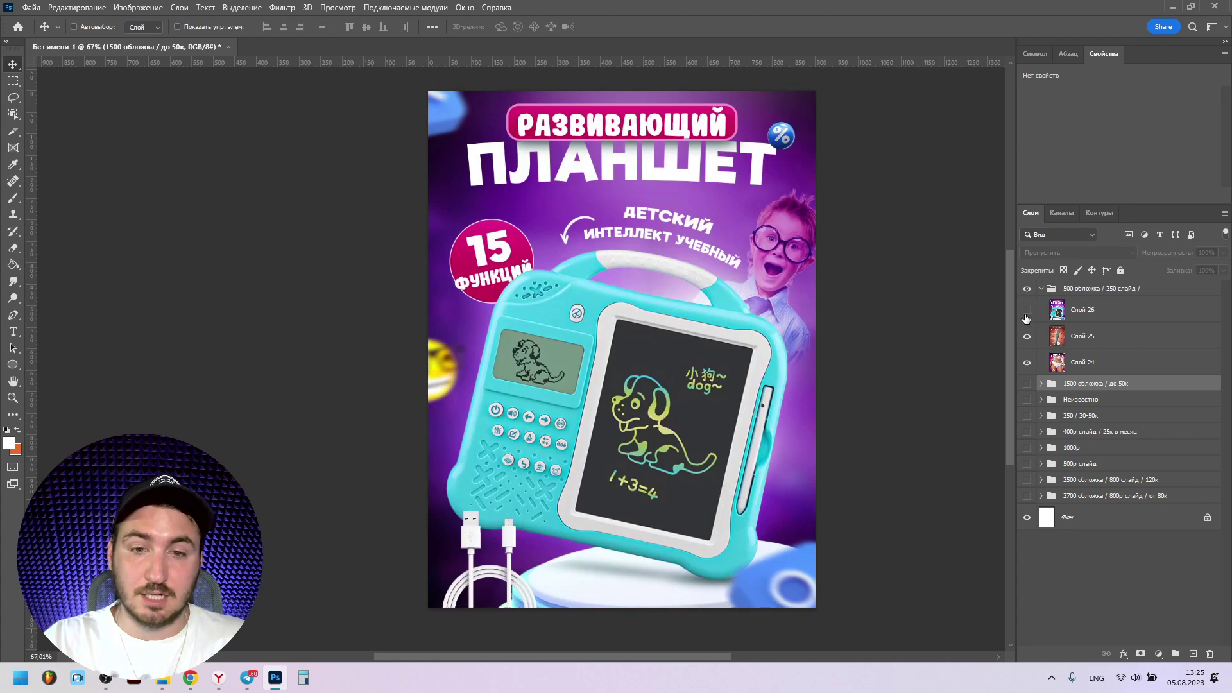
click(1027, 310)
click(1027, 335)
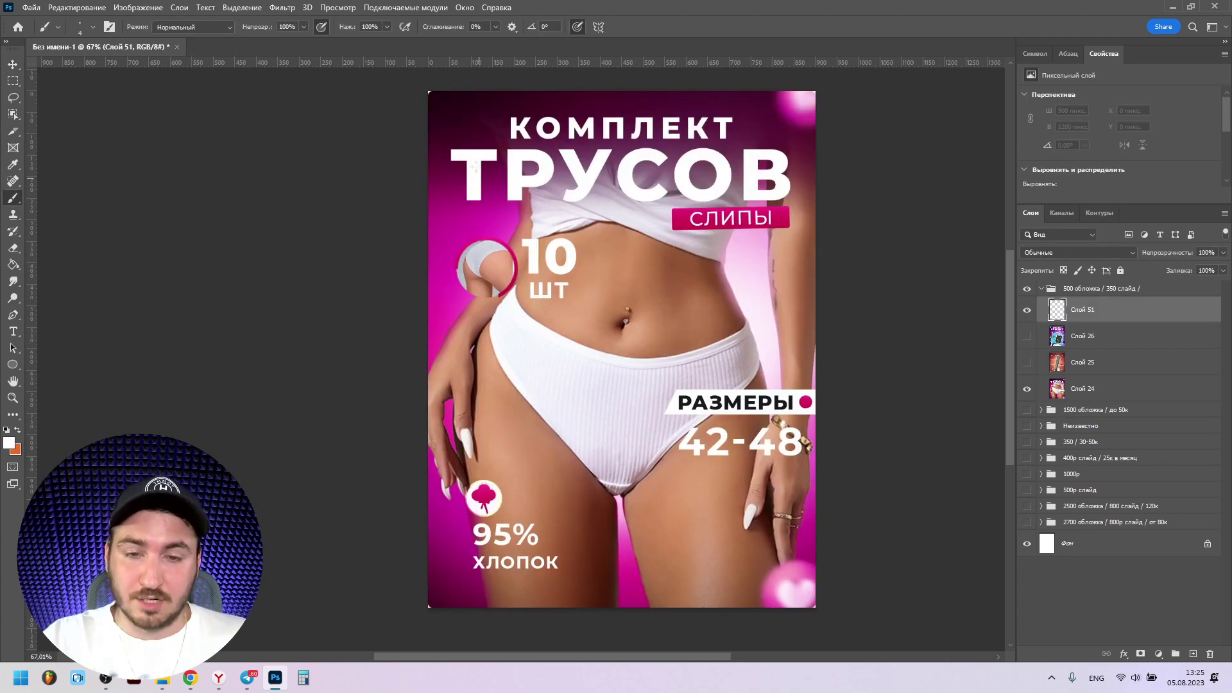
Step: Compare the КОМПЛЕКТ ТРУСОВ cover with the РЮКЗАК cover by toggling the visibility of their groups
click(1041, 290)
click(1026, 289)
click(1027, 305)
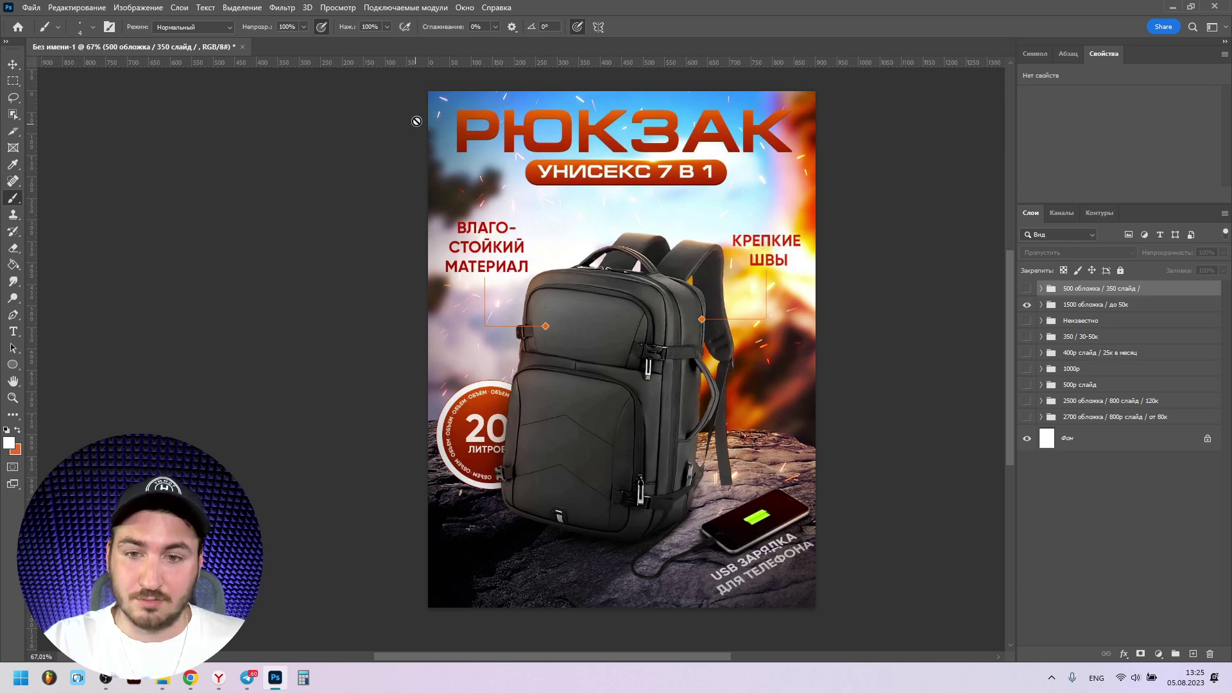
click(1027, 288)
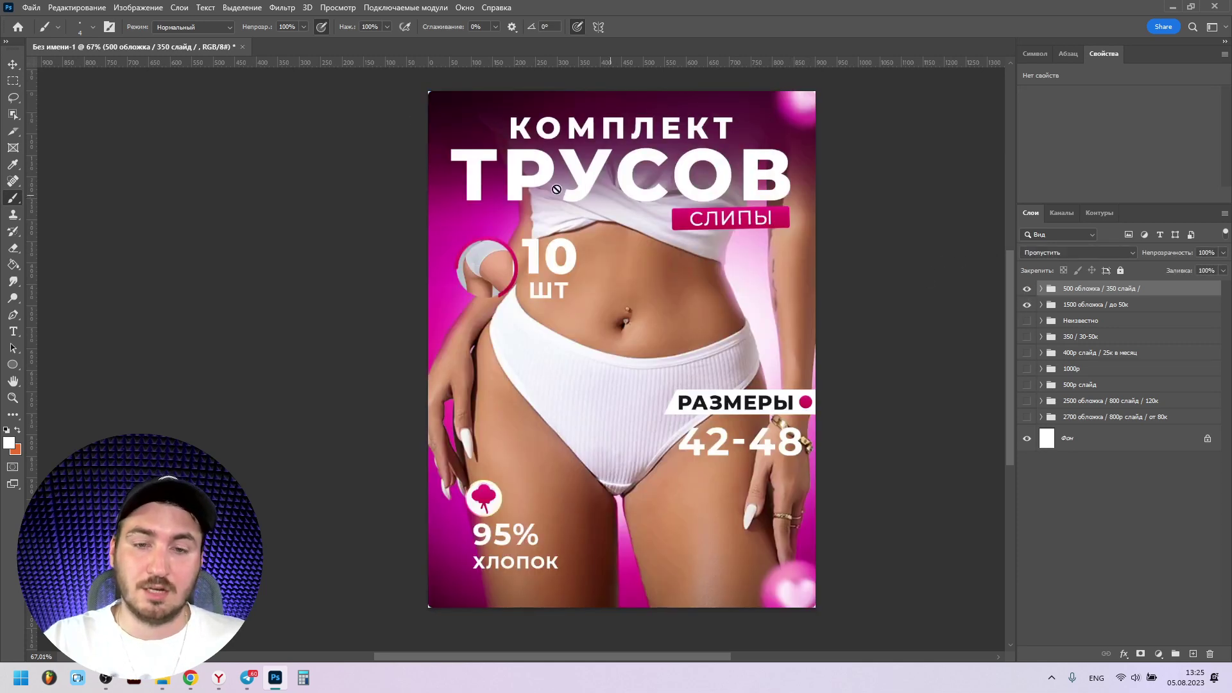
click(1026, 305)
click(1027, 288)
click(1026, 307)
click(1026, 305)
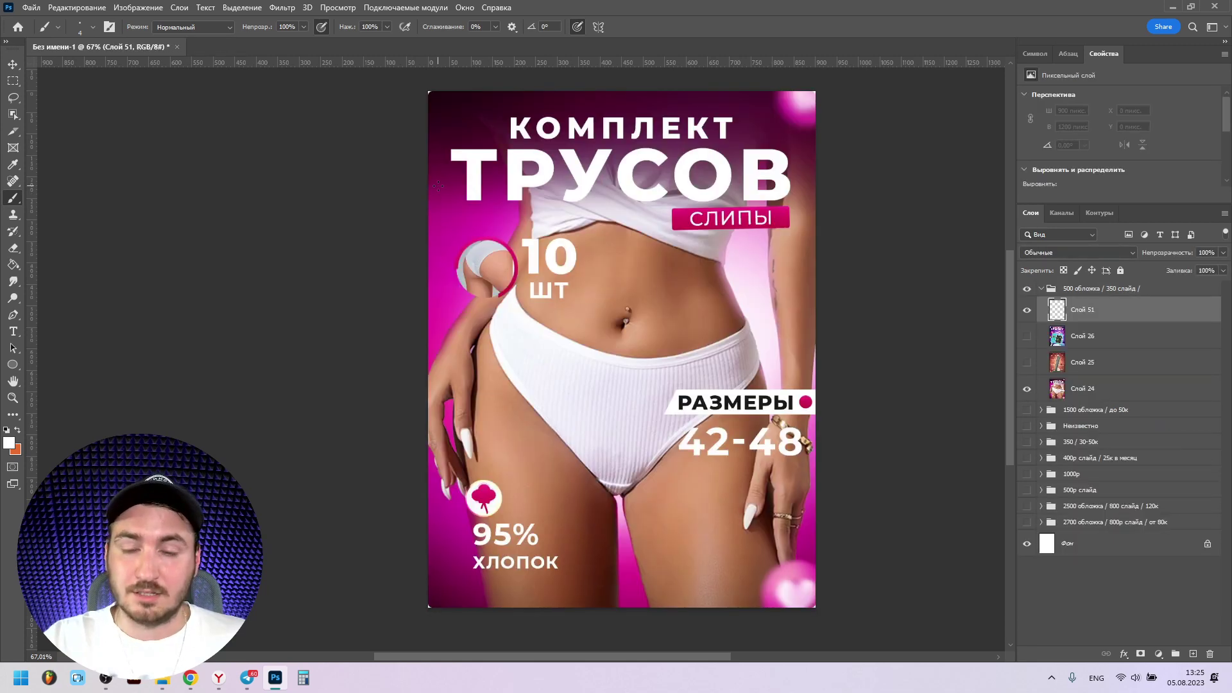
Step: Paint temporary brush strokes across the lower edge of the ТРУСОВ title and undo them
drag(433, 194, 815, 202)
key(ctrl+z)
drag(478, 212, 690, 212)
key(ctrl+z)
key(ctrl+z)
key(ctrl+z)
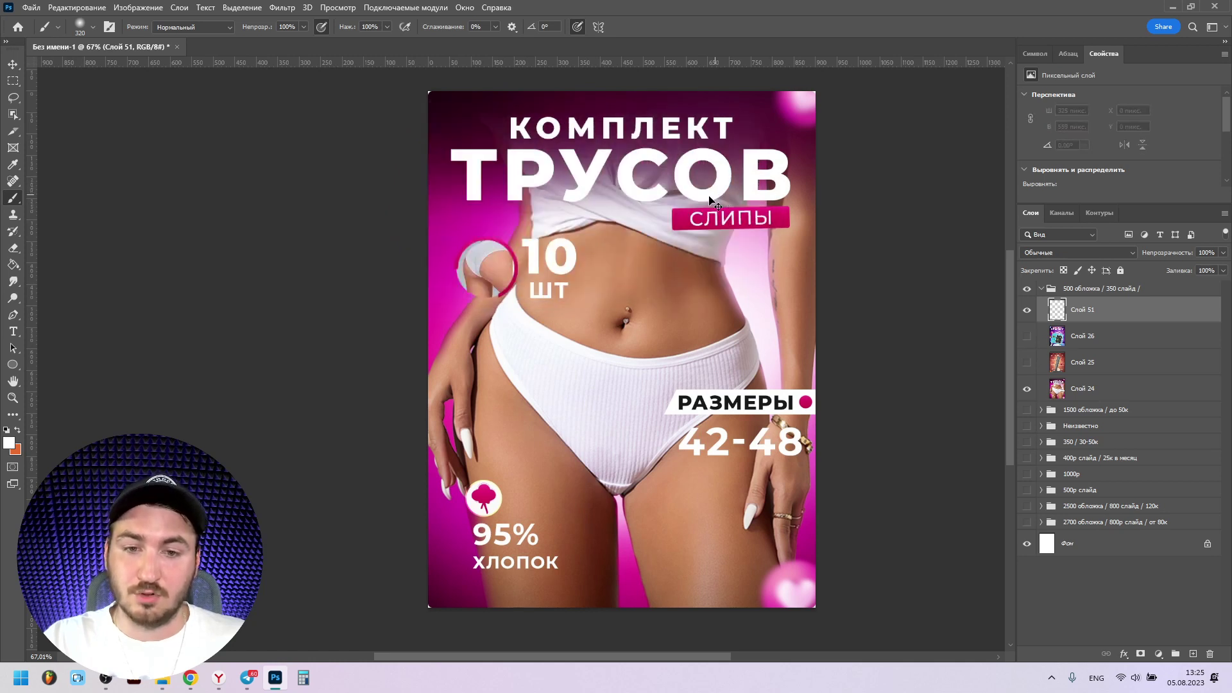
Step: Examine the circular close-up beside the 10 ШТ label
key(v)
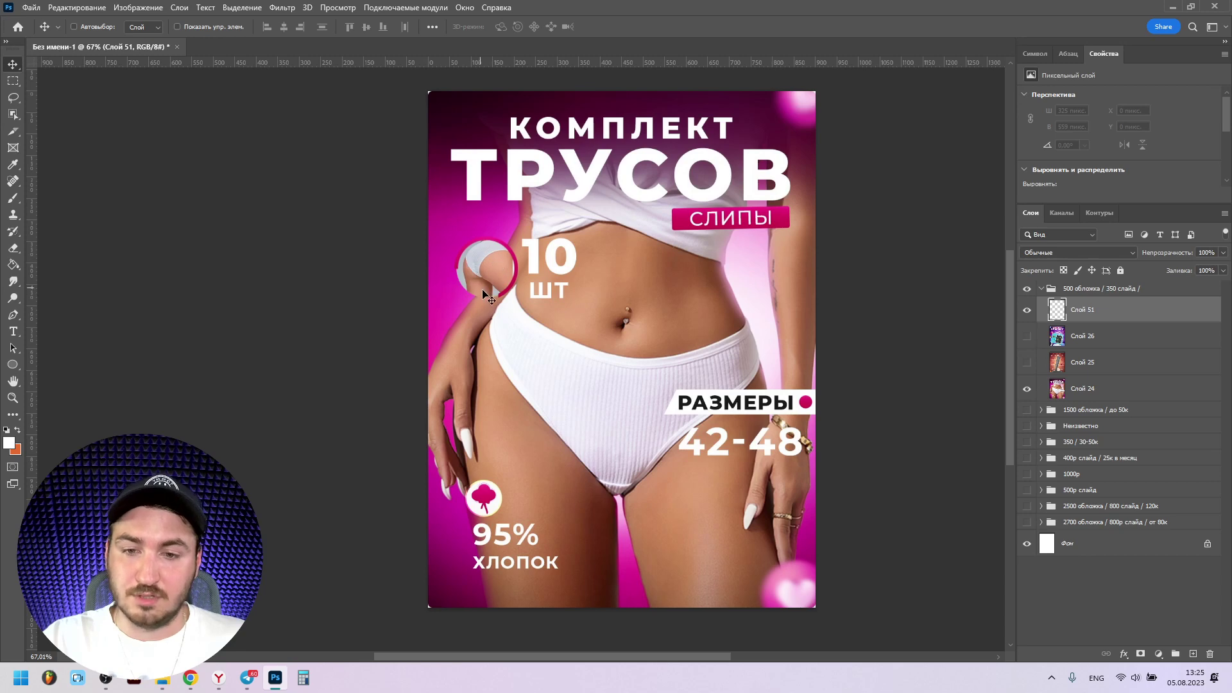
scroll(487, 276, up, 6)
scroll(471, 268, down, 6)
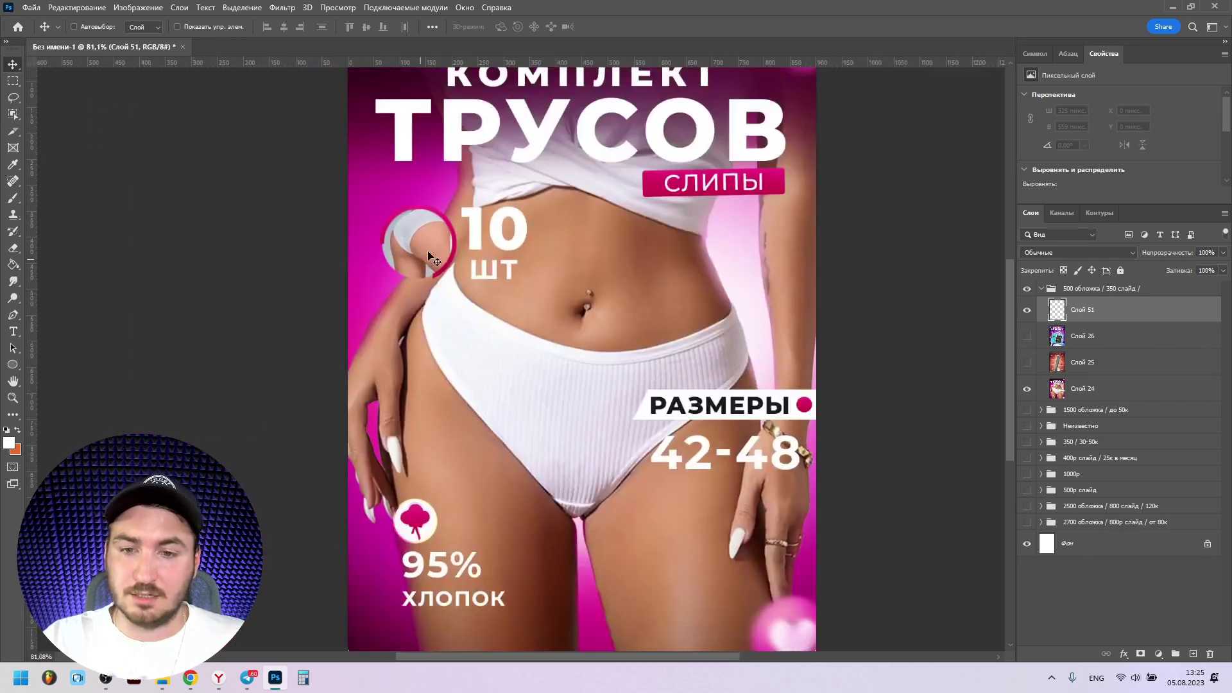
Step: Draw a white circle about 320 px wide over the round close-up beside 10 ШТ, reposition it and hide its layer
scroll(484, 258, up, 2)
scroll(443, 238, down, 2)
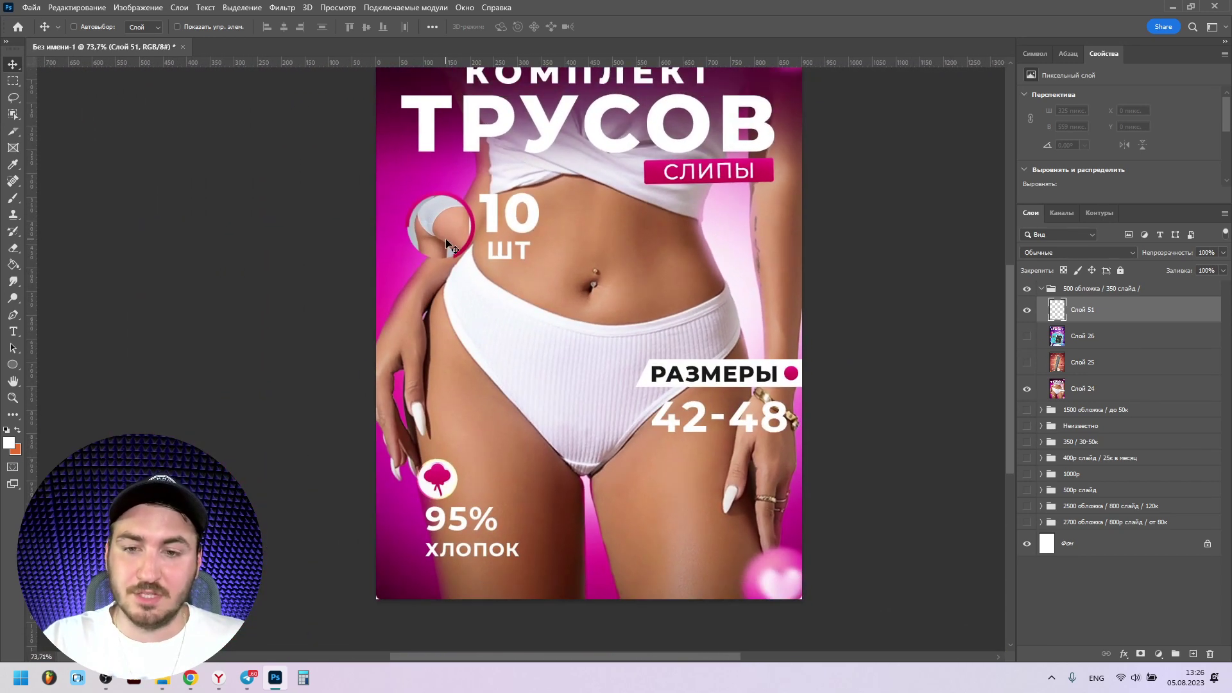
scroll(446, 239, up, 1)
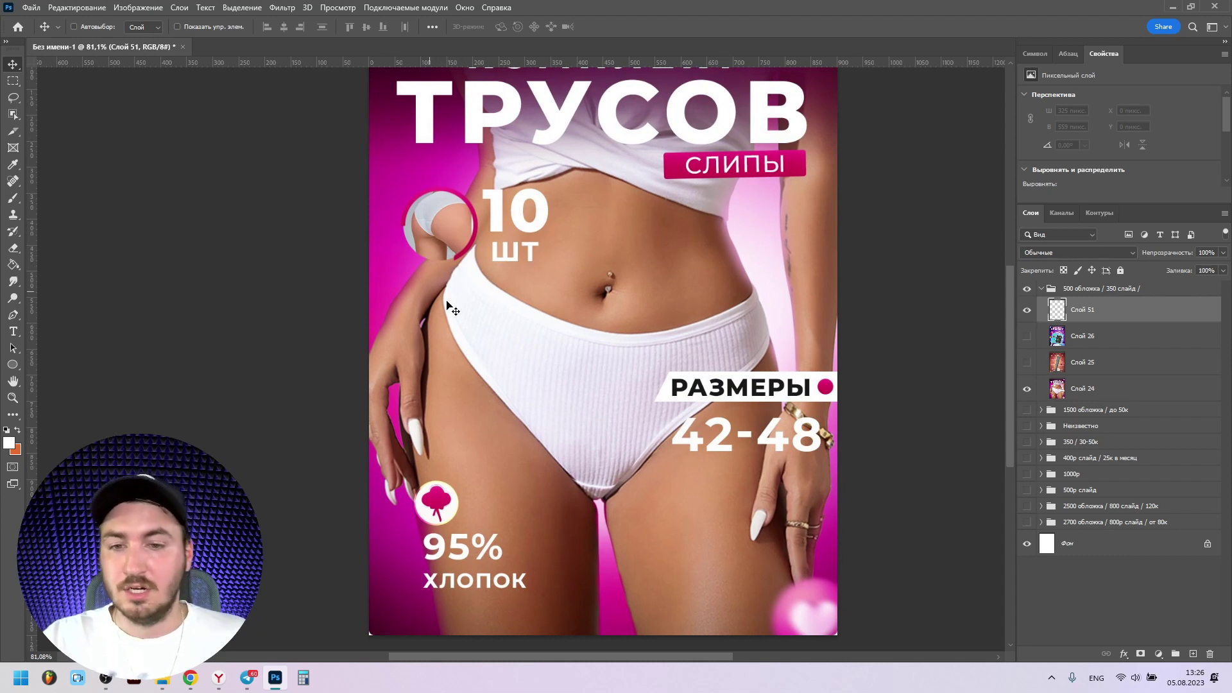
click(11, 364)
click(56, 374)
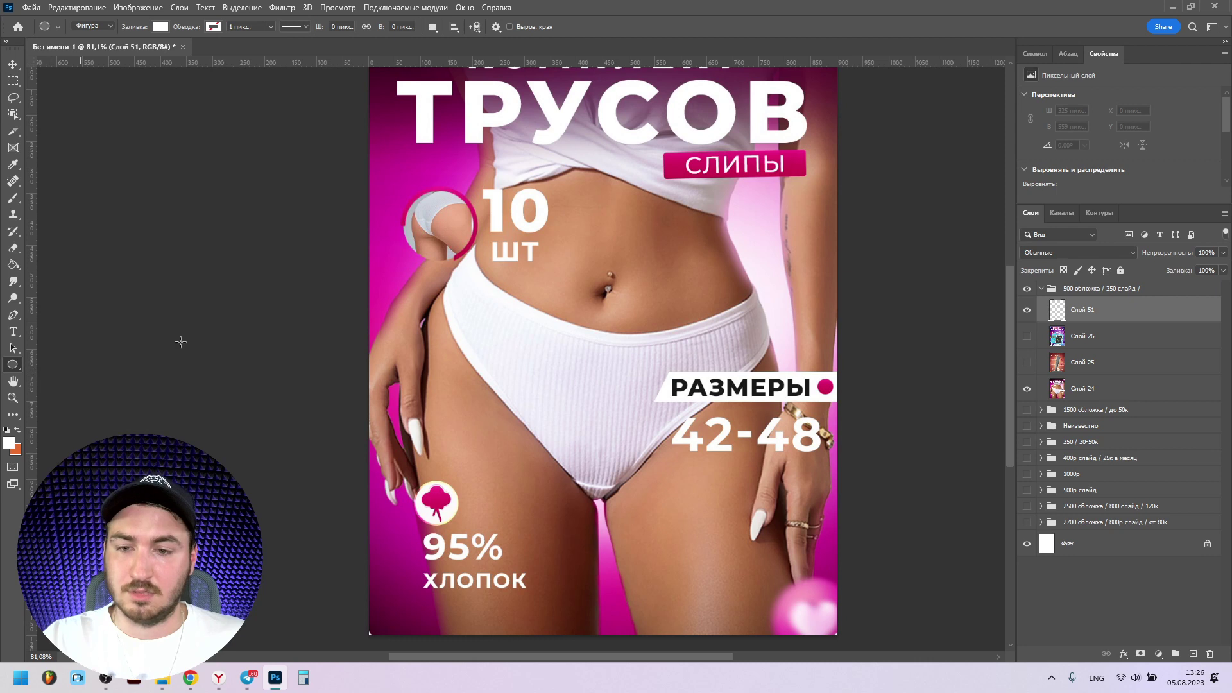
drag(397, 167, 563, 331)
key(v)
drag(471, 226, 461, 246)
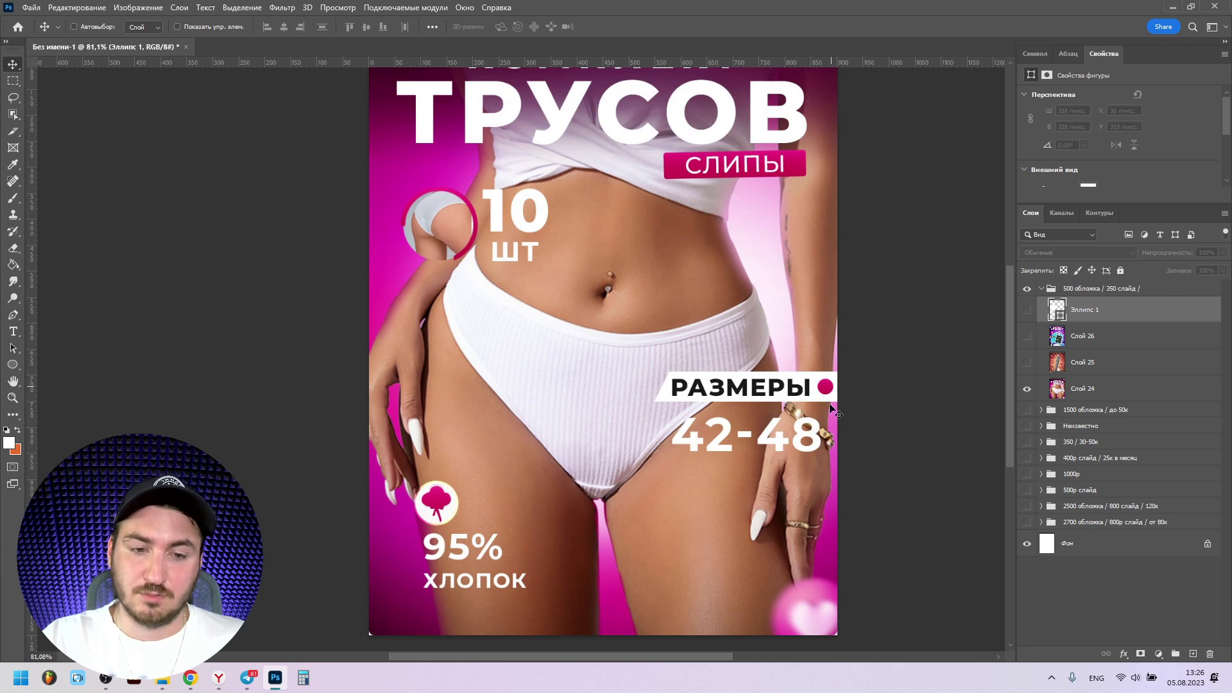
Step: Draw a white circle about 267 px wide over the round close-up and place two copies farther down the cover
scroll(818, 353, down, 2)
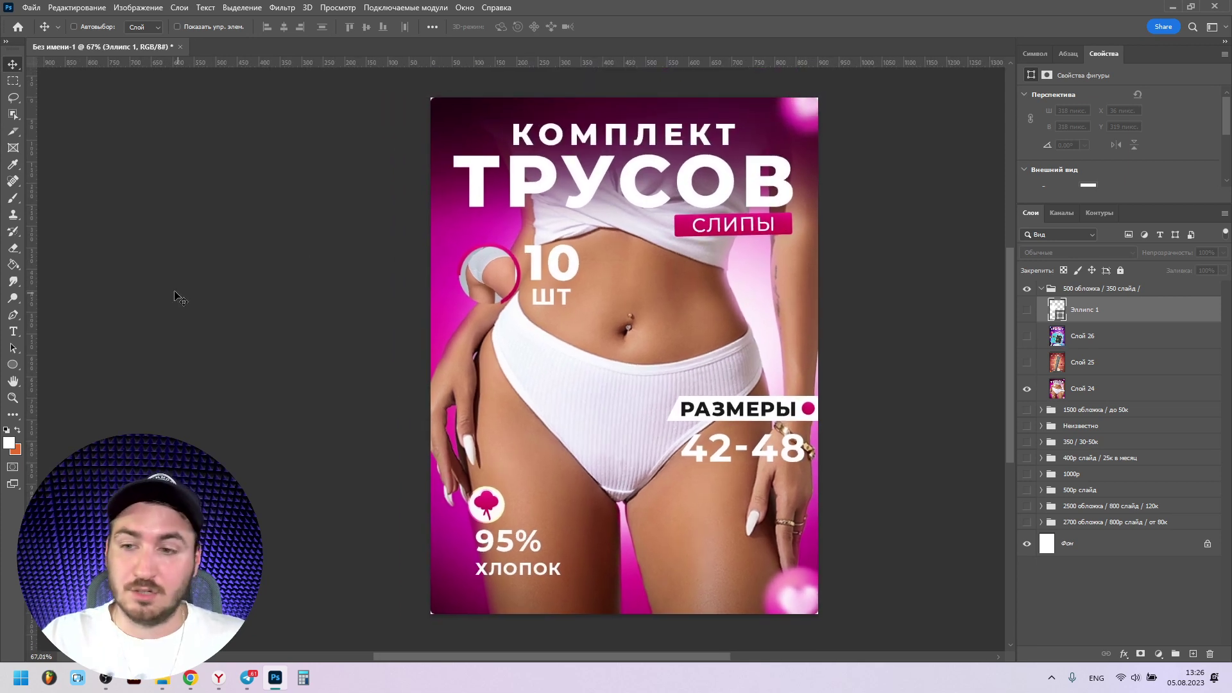
click(12, 364)
drag(458, 235, 573, 350)
key(v)
mouse_move(527, 304)
mouse_down()
mouse_move(500, 354)
mouse_move(510, 441)
mouse_move(632, 542)
mouse_up()
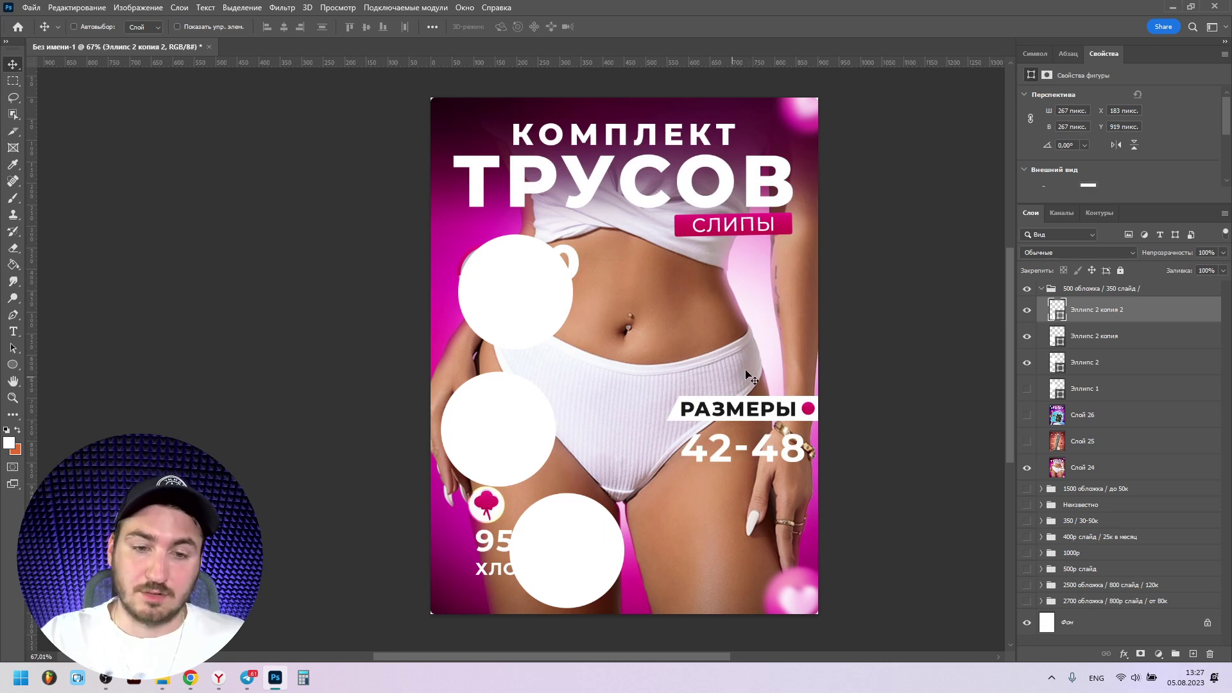
Step: Show the ALIX AVIEN cover in Слой 25, then show and select the ПЛАНШЕТ cover in Слой 26
click(1091, 361)
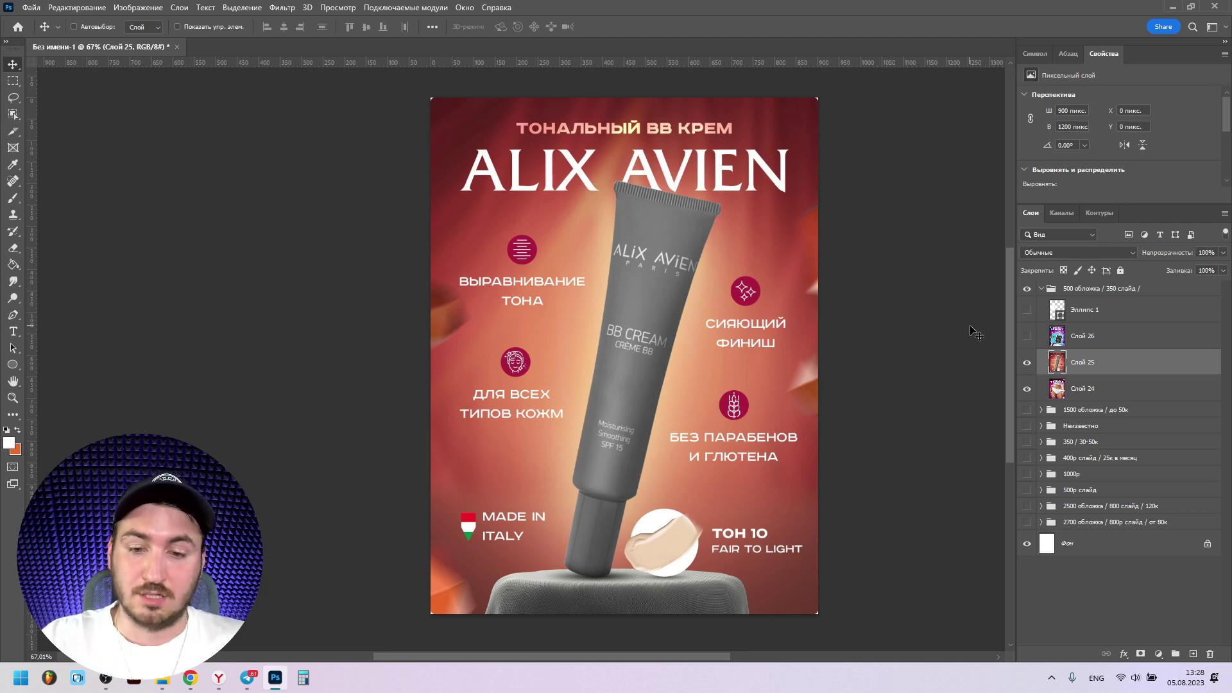
click(1027, 336)
click(1091, 336)
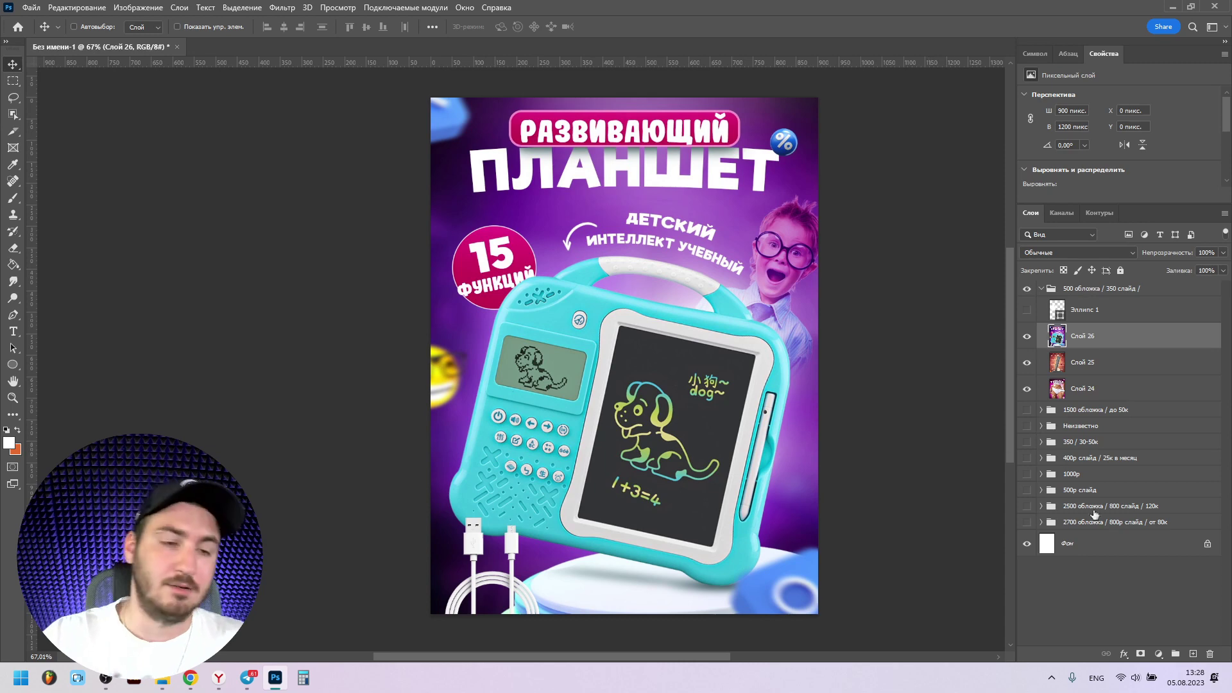
Step: Add a new layer above Слой 26, paint a temporary brush stroke across the РАЗВИВАЮЩИЙ ПЛАНШЕТ title and undo it
click(1192, 653)
key(b)
scroll(593, 112, up, 11)
mouse_move(565, 143)
mouse_down()
mouse_move(344, 144)
mouse_move(442, 120)
mouse_move(1017, 128)
mouse_up()
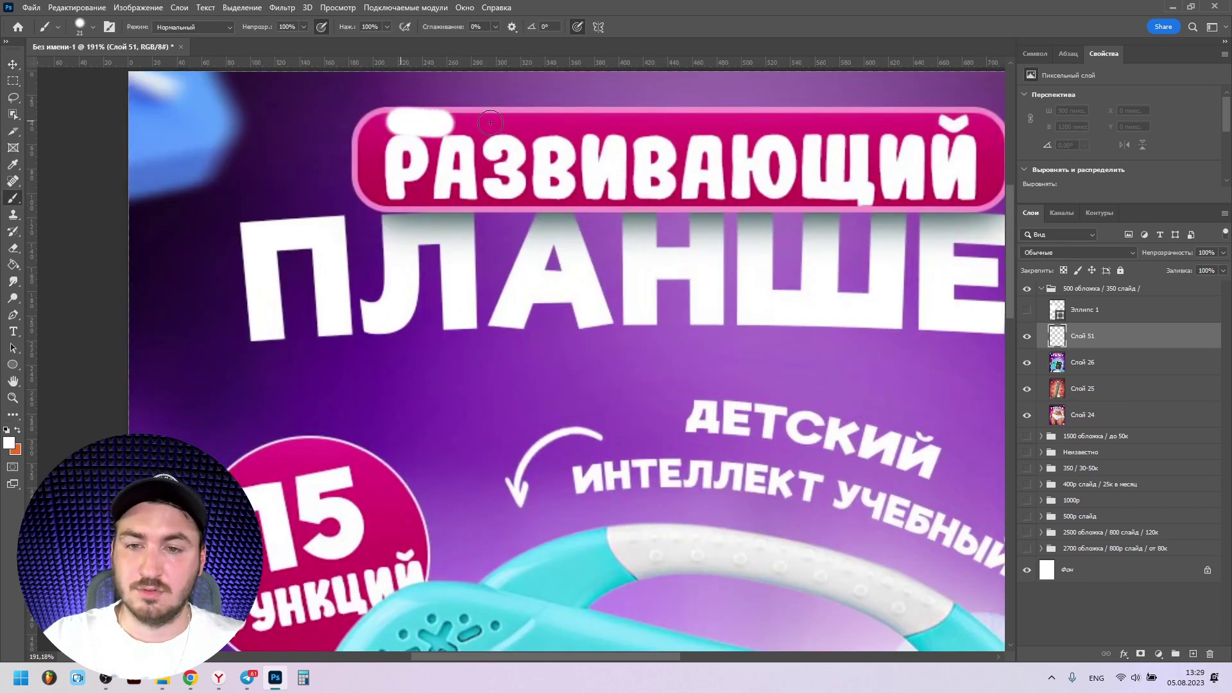
key(ctrl+z)
scroll(517, 108, down, 5)
drag(501, 113, 503, 135)
scroll(821, 151, up, 2)
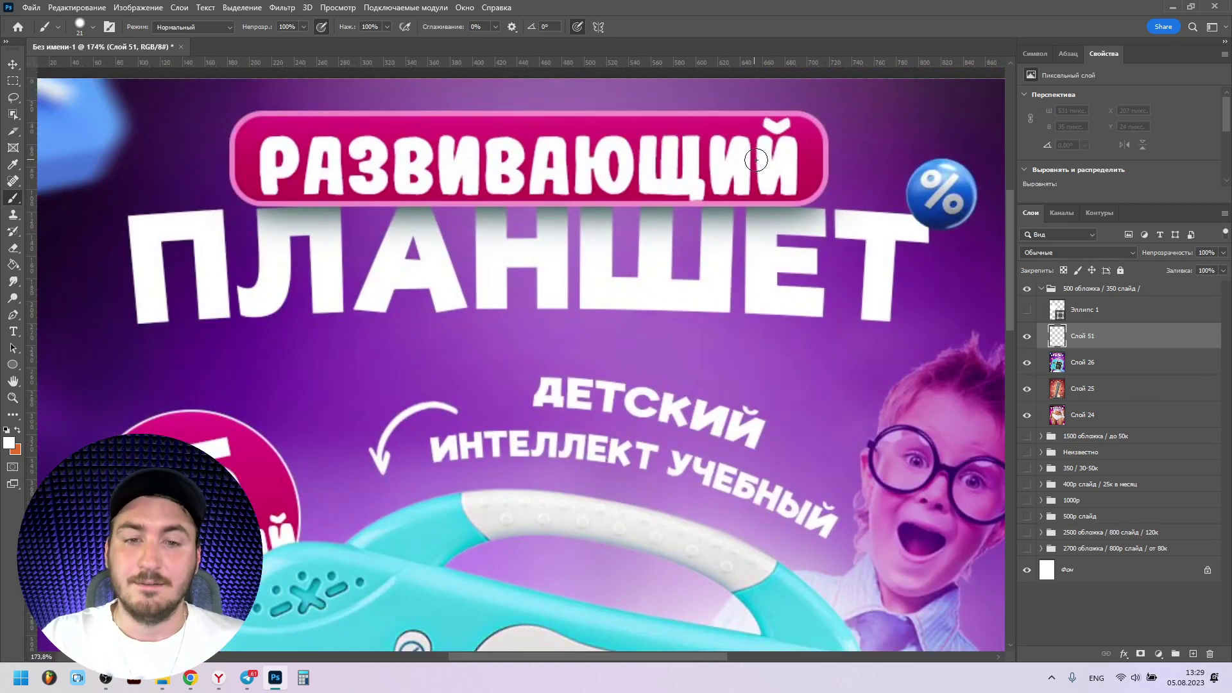
Step: Reduce the brush size and paint temporary curved strokes along the lower edge of the ПЛАНШЕТ title
scroll(699, 138, down, 2)
alt+right_click(421, 164)
drag(404, 177, 768, 179)
key(ctrl+z)
drag(752, 134, 712, 132)
scroll(712, 131, down, 3)
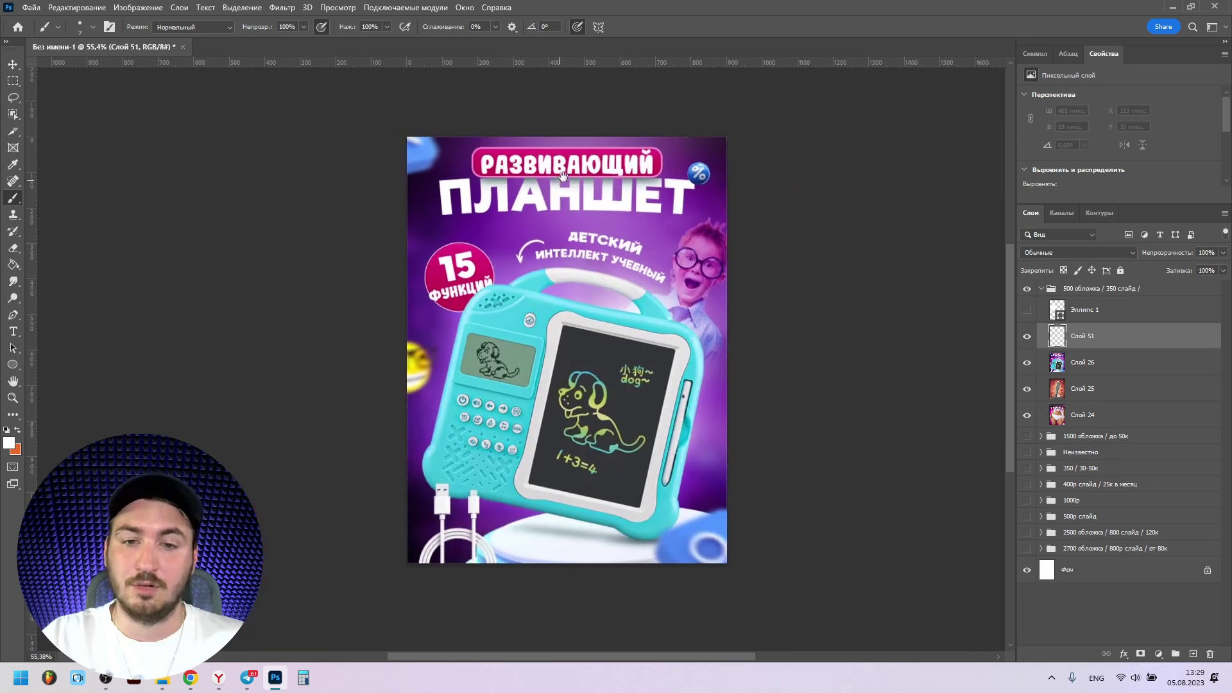
drag(571, 181, 578, 159)
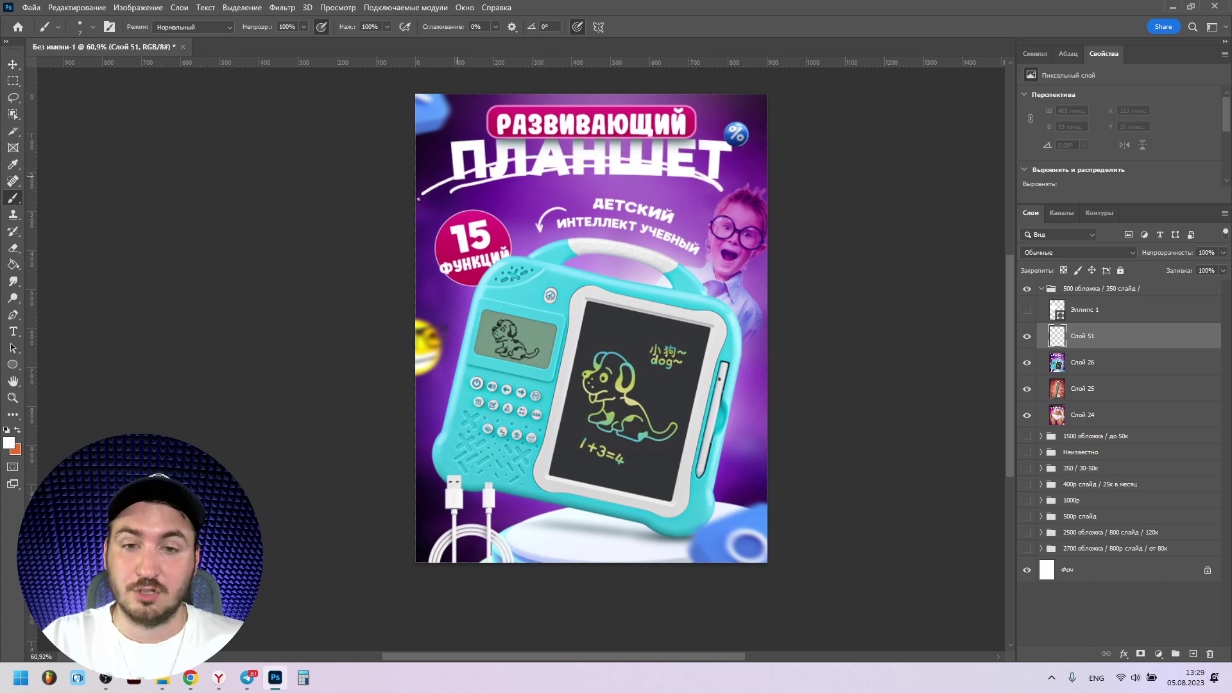
scroll(661, 175, up, 3)
scroll(662, 175, up, 1)
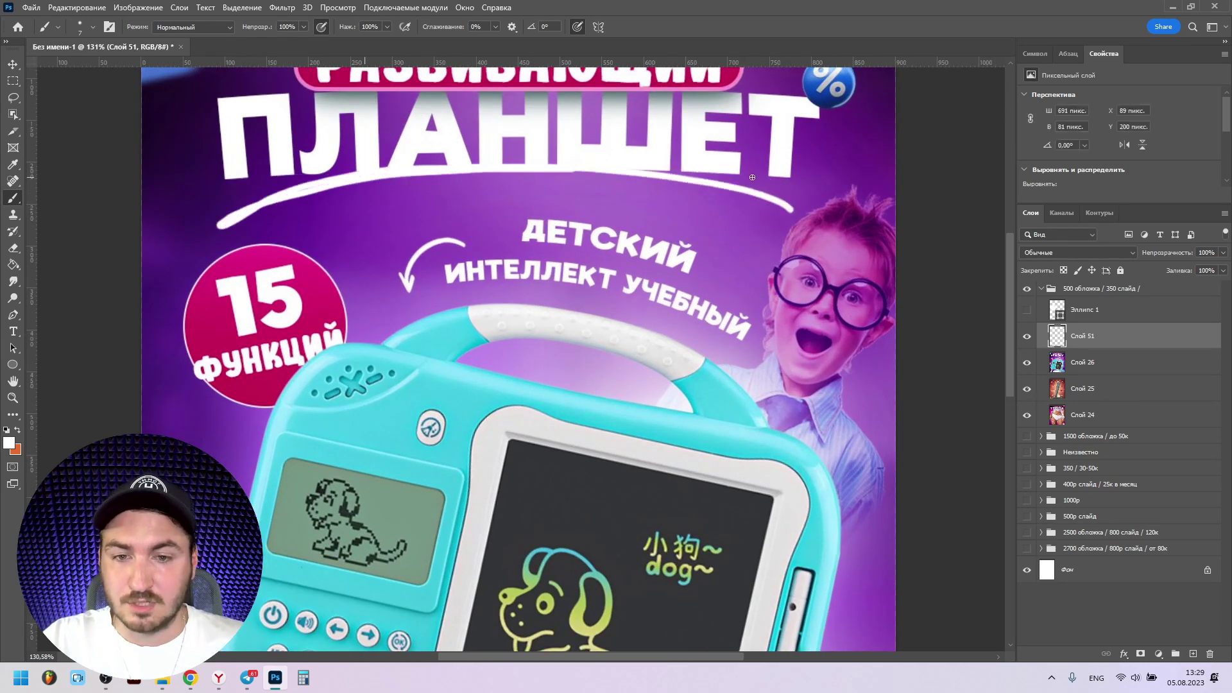
Step: Paint one brush line beneath the ПЛАНШЕТ title and another beneath the ИНТЕЛЛЕКТ УЧЕБНЫЙ text
scroll(653, 264, down, 2)
drag(653, 263, 749, 319)
mouse_move(368, 209)
mouse_down()
mouse_move(499, 186)
mouse_move(743, 186)
mouse_up()
scroll(705, 149, down, 1)
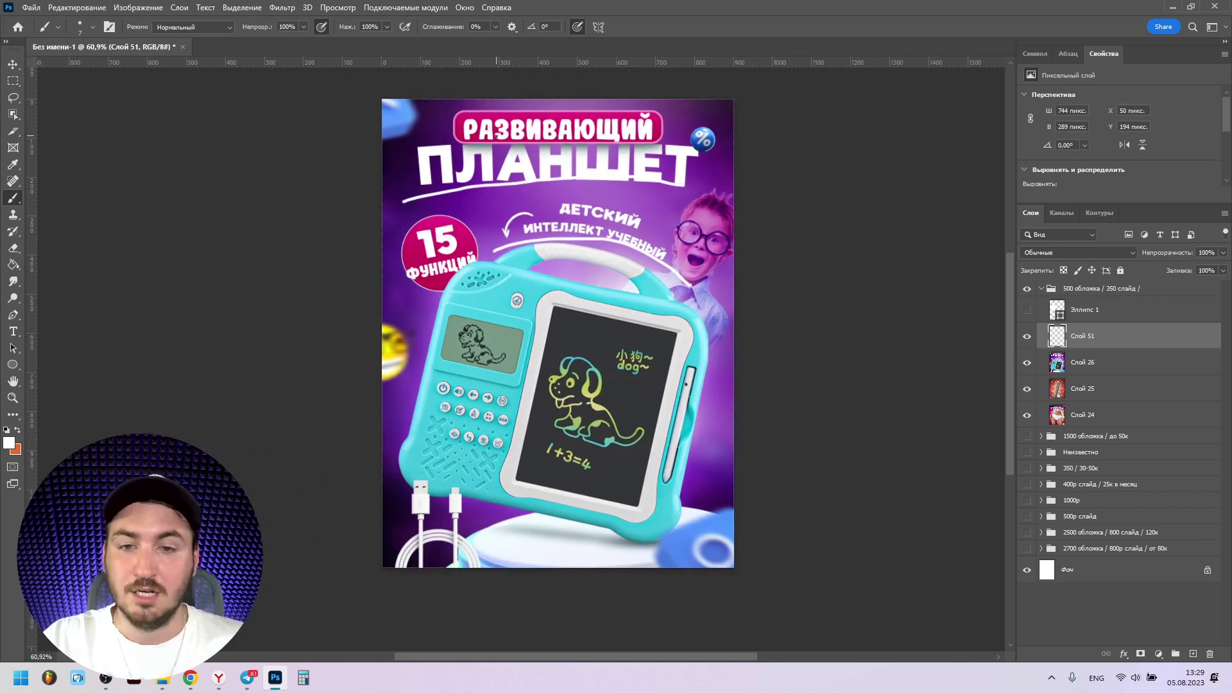
scroll(431, 248, up, 2)
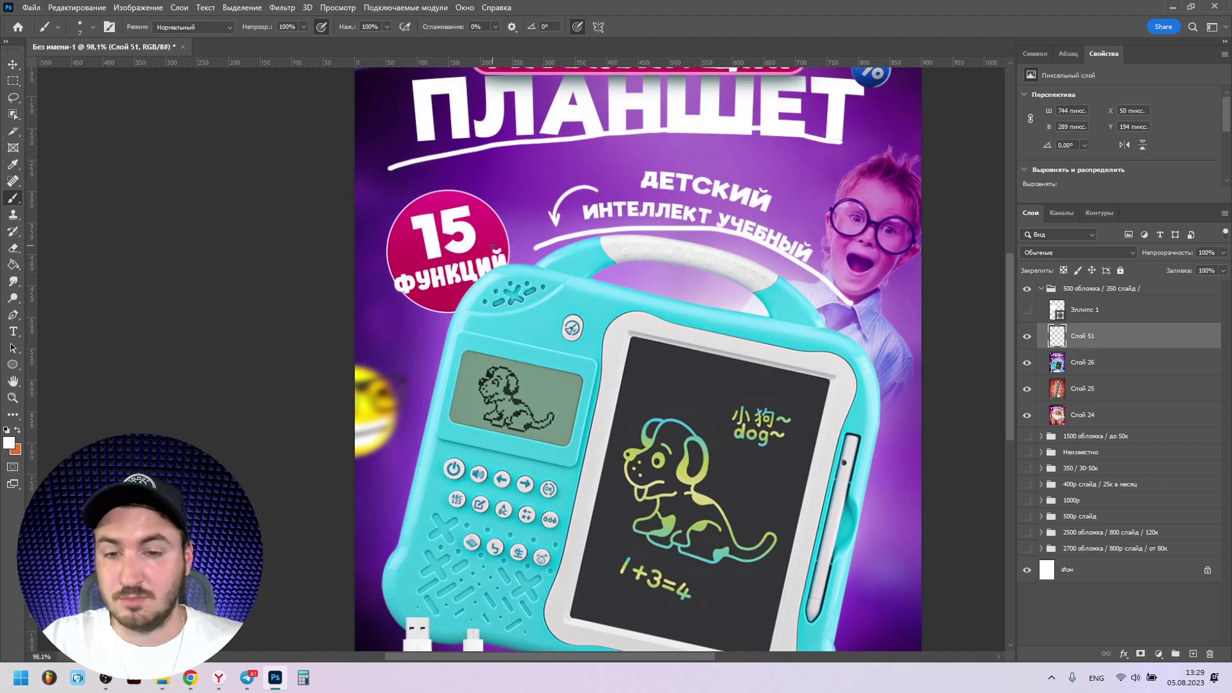
Step: Mark the overlap of the 15 ФУНКЦИЙ badge and the tablet's corner with temporary brush strokes and undo them
mouse_move(400, 210)
mouse_down()
mouse_move(521, 265)
mouse_move(408, 201)
mouse_up()
key(ctrl+z)
drag(511, 313, 552, 296)
scroll(552, 296, down, 3)
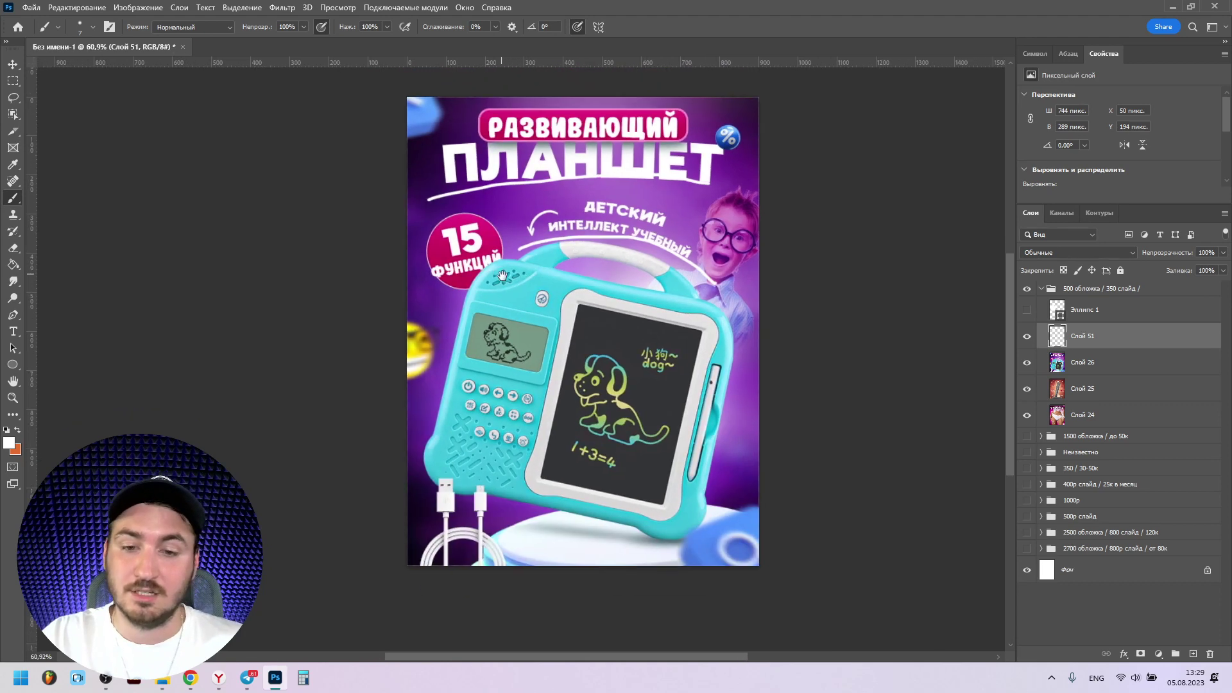
scroll(490, 283, up, 4)
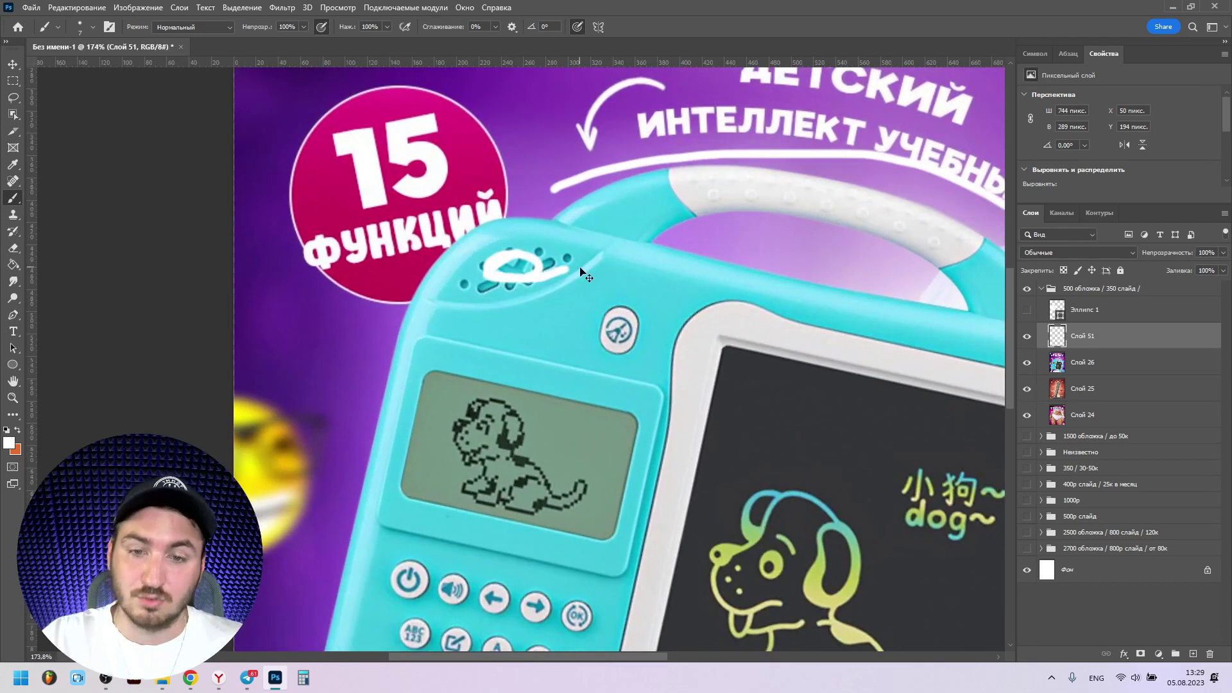
scroll(559, 251, down, 3)
scroll(560, 250, down, 2)
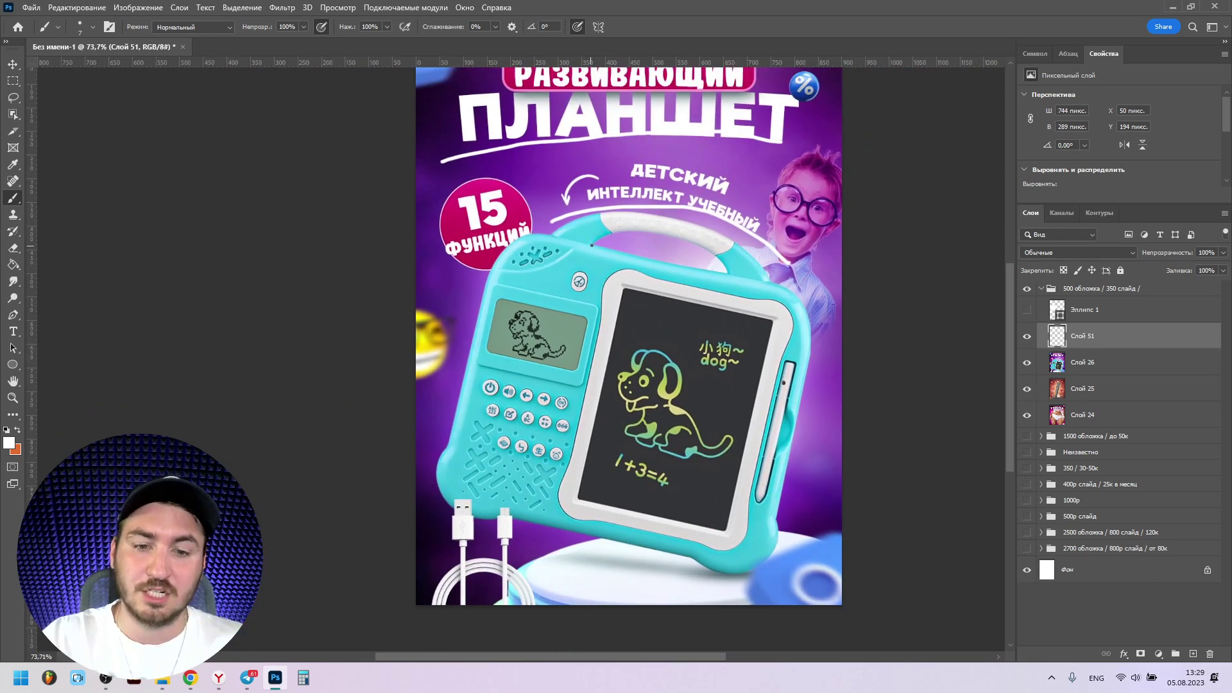
scroll(510, 233, up, 2)
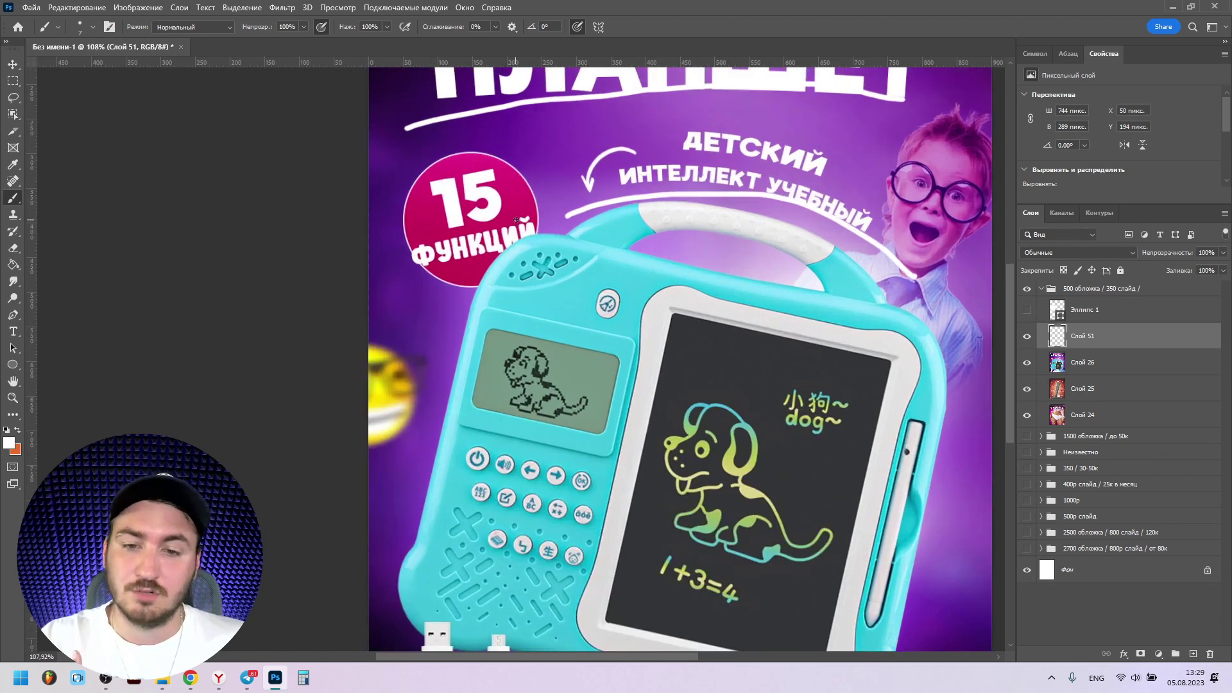
scroll(485, 215, down, 2)
mouse_move(484, 257)
mouse_down()
mouse_move(519, 252)
mouse_move(469, 259)
mouse_move(509, 258)
mouse_move(529, 238)
mouse_up()
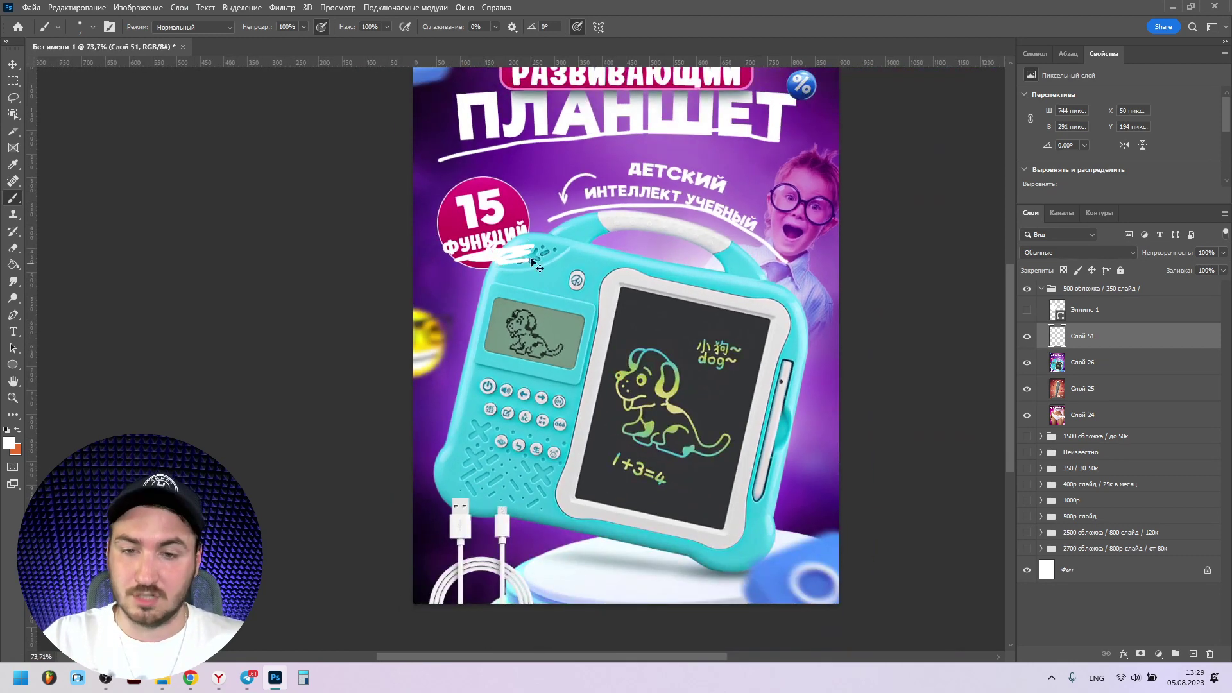
key(ctrl+z)
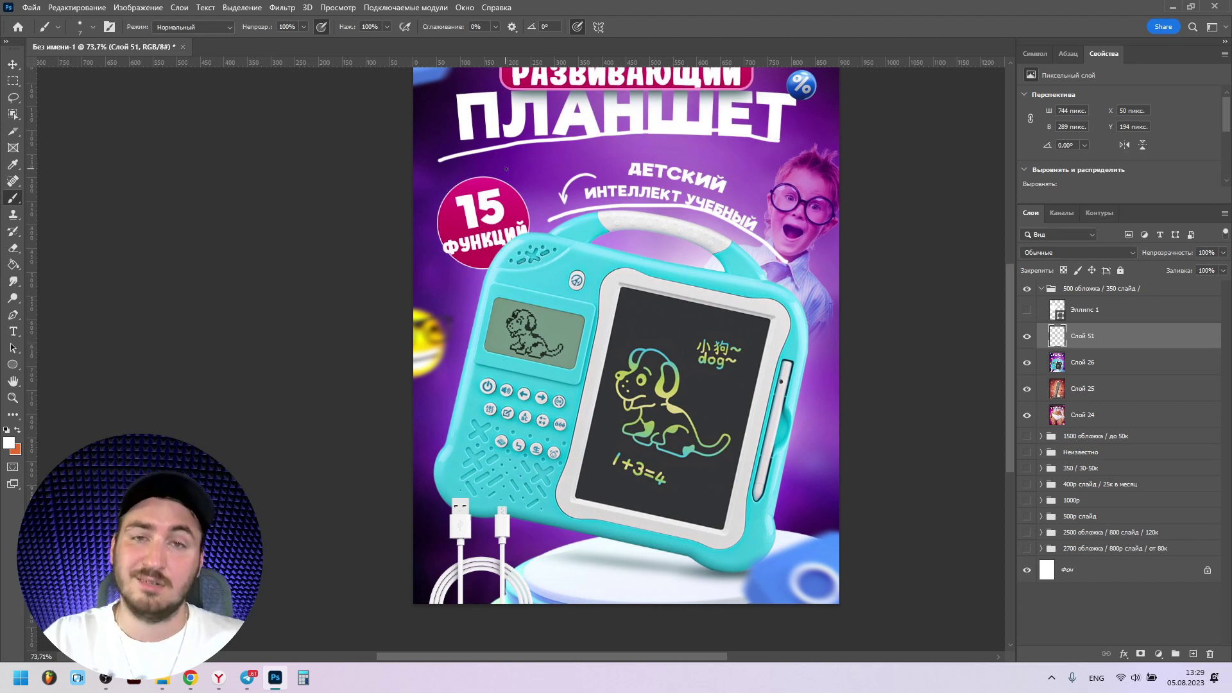
Step: Undo the brush lines beneath the ПЛАНШЕТ title and the ИНТЕЛЛЕКТ УЧЕБНЫЙ text
drag(515, 165, 505, 155)
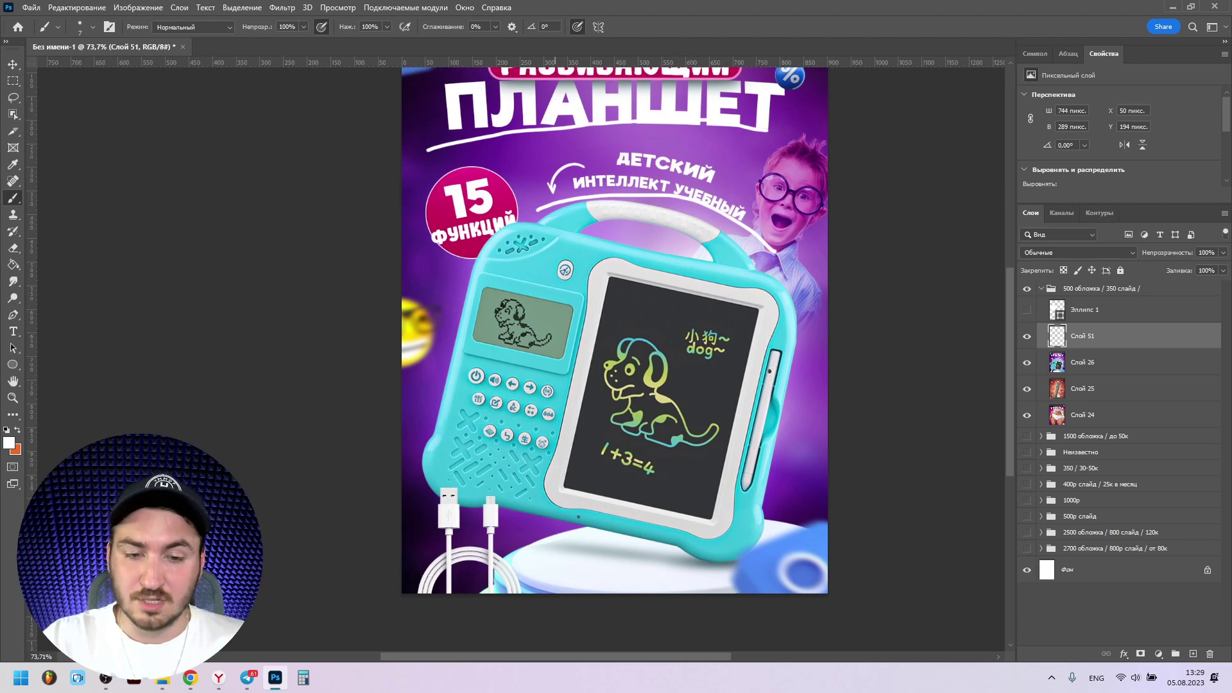
scroll(543, 508, down, 2)
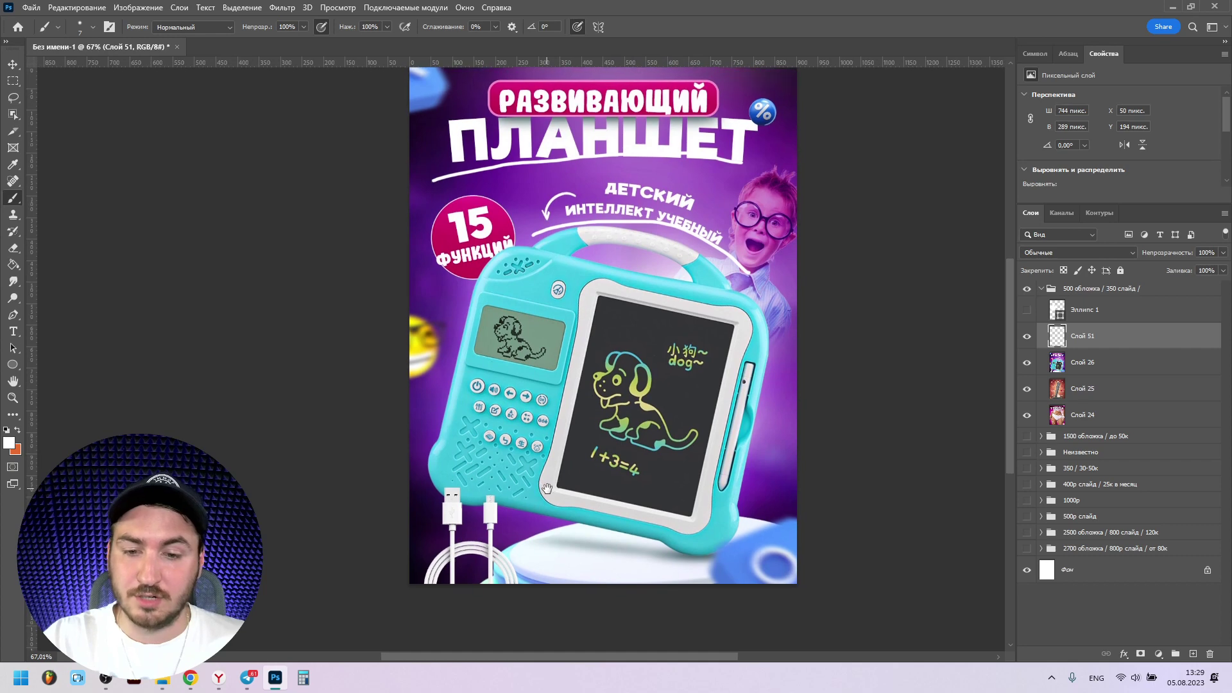
key(ctrl+z)
Step: Paint a temporary brush stroke across the area beneath the tablet near the cables and undo it
key(ctrl+z)
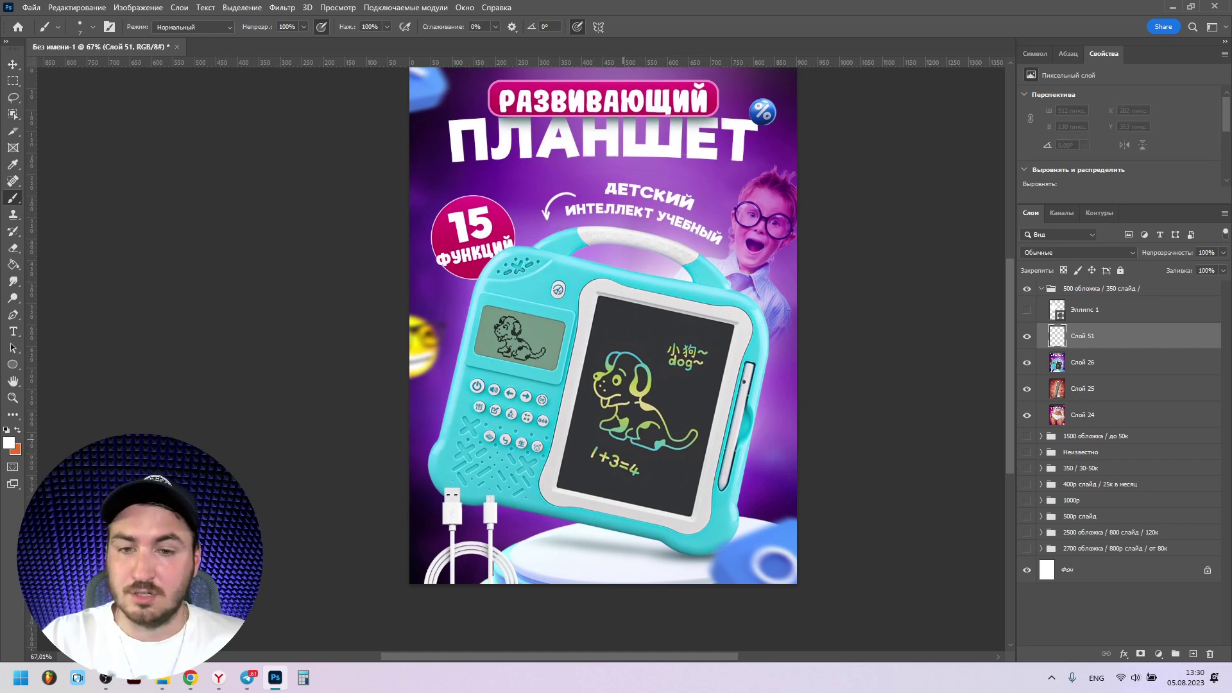
scroll(603, 448, down, 1)
scroll(628, 431, up, 1)
mouse_move(489, 517)
mouse_down()
mouse_move(596, 530)
mouse_move(432, 541)
mouse_move(424, 561)
mouse_move(633, 549)
mouse_up()
key(ctrl+z)
key(ctrl+z)
Step: Sample the tablet's turquoise as the brush colour and paint horizontal strokes over the cables below the tablet
alt+click(541, 446)
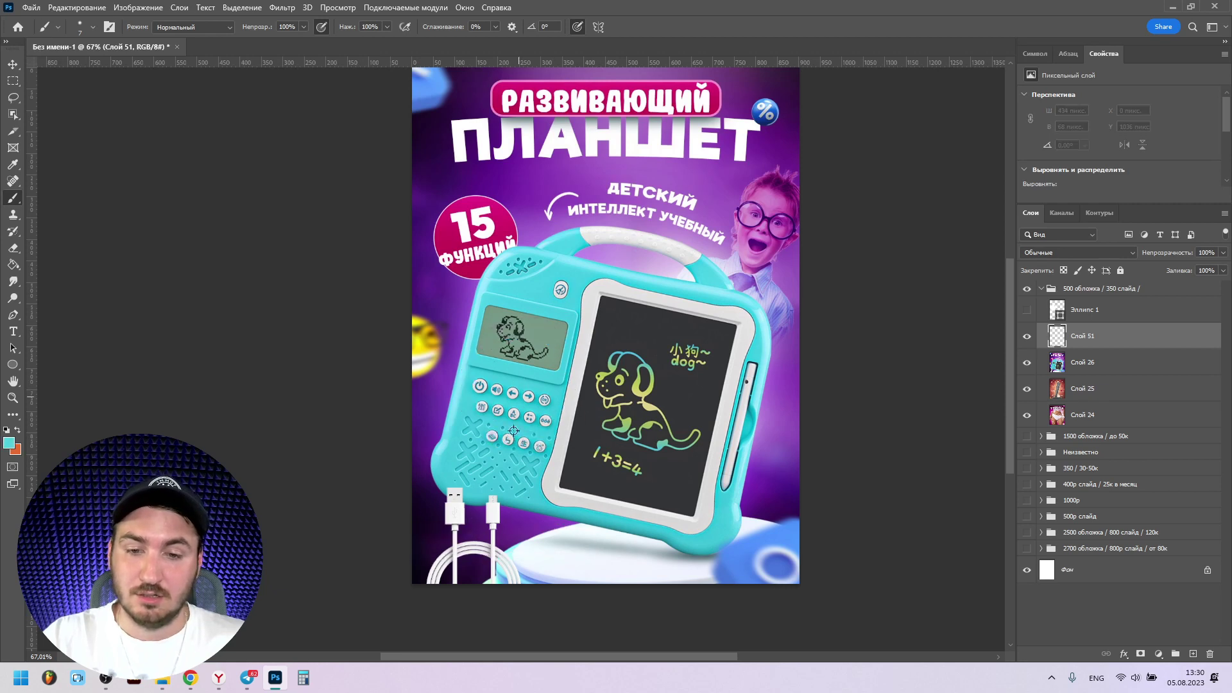
drag(426, 531, 610, 531)
drag(426, 566, 632, 567)
drag(427, 494, 552, 493)
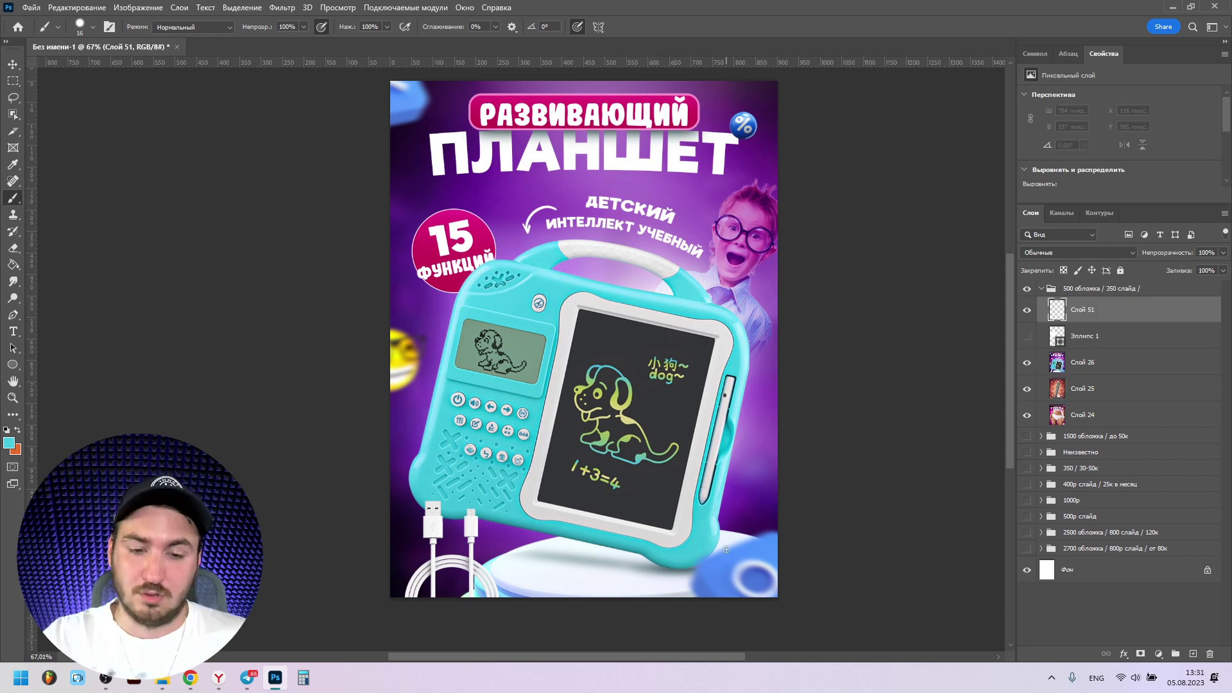
Step: Sample the dark screen colour, circle the tablet's lower-right corner with the brush and undo the mark
mouse_move(675, 571)
mouse_down()
mouse_move(722, 566)
mouse_move(696, 547)
mouse_move(718, 572)
mouse_move(722, 556)
mouse_up()
key(ctrl+z)
alt+click(618, 360)
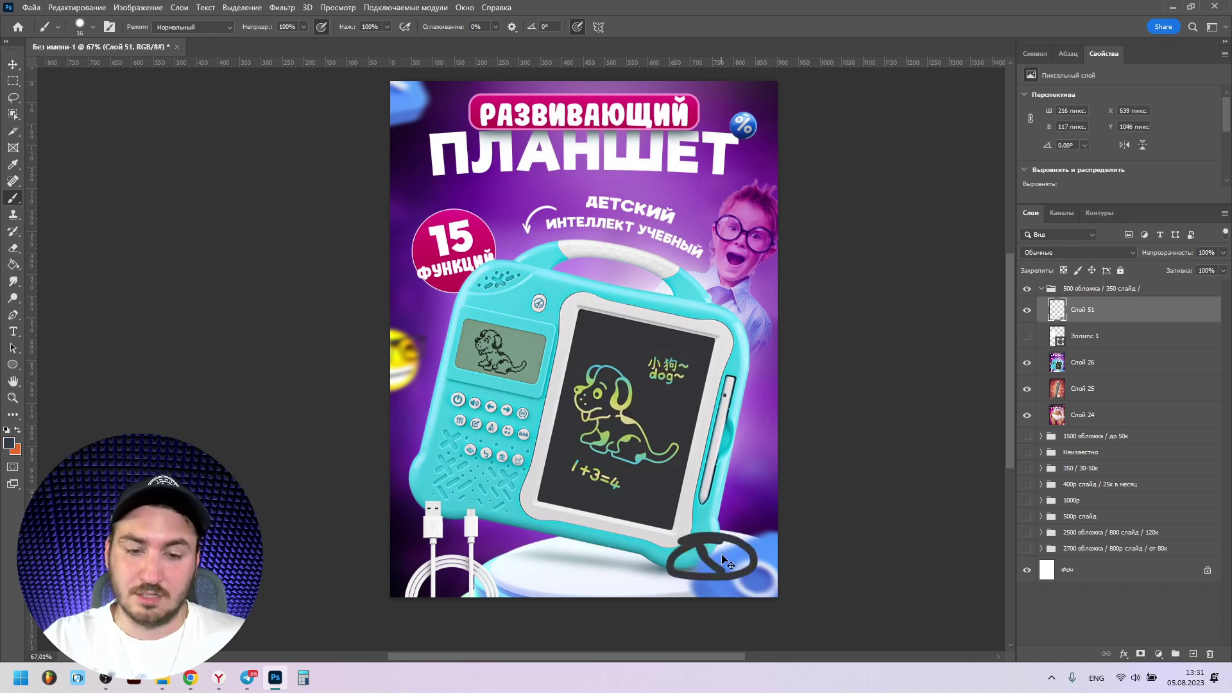
key(ctrl+z)
Step: Mark the blurred blue shape in the cover's lower-right corner with dark angular brush strokes
mouse_move(781, 520)
mouse_down()
mouse_move(727, 548)
mouse_move(739, 569)
mouse_move(750, 552)
mouse_move(761, 602)
mouse_up()
key(ctrl+z)
drag(716, 546, 733, 584)
key(ctrl+z)
Step: Paint temporary dark strokes around the USB plugs and the tablet's lower-left edge and undo them
mouse_move(417, 489)
mouse_down()
mouse_move(465, 508)
mouse_move(429, 488)
mouse_up()
drag(467, 504, 510, 536)
key(ctrl+z)
key(ctrl+z)
drag(425, 505, 473, 530)
key(ctrl+z)
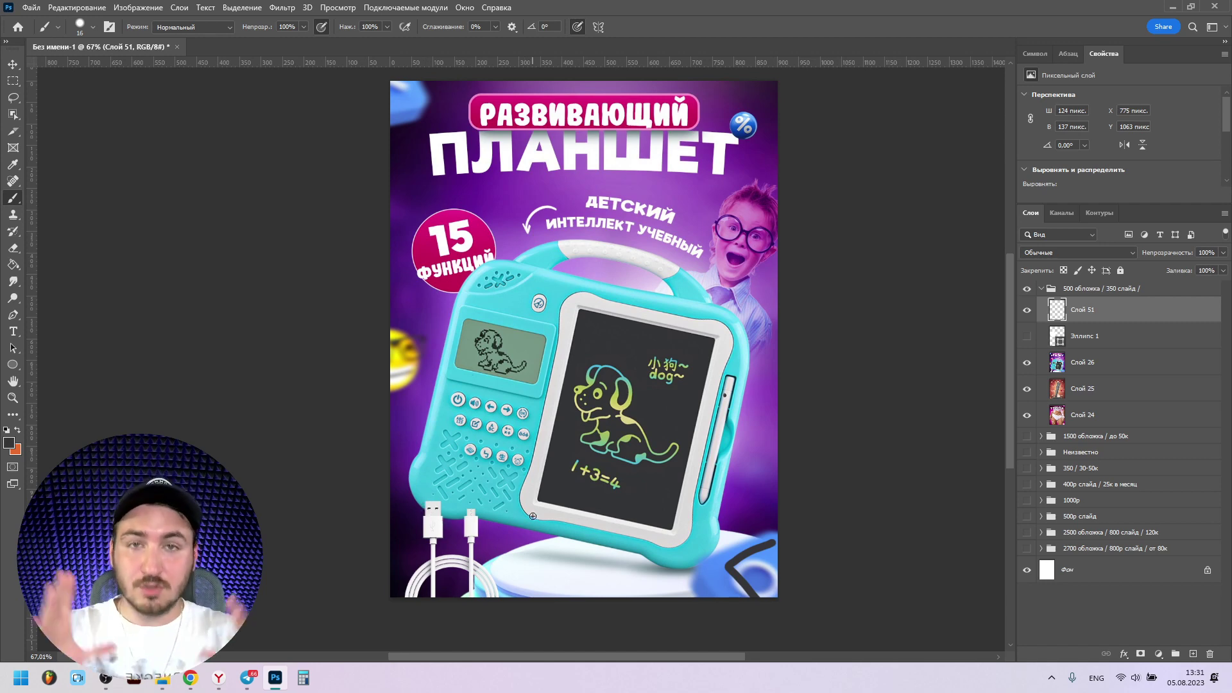